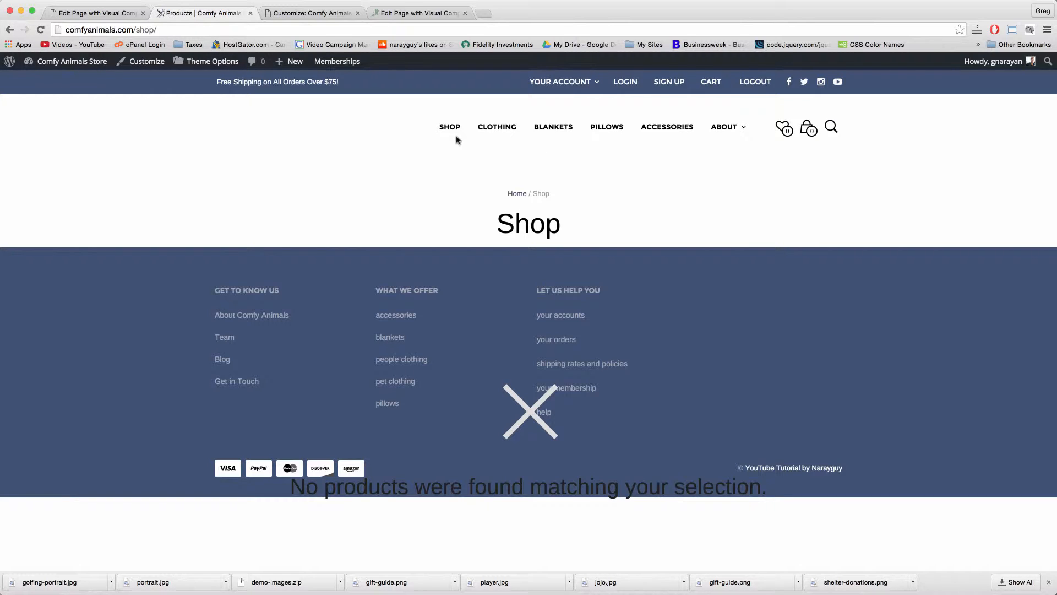
Open the WooCommerce settings from the store's WordPress dashboard.
click(82, 61)
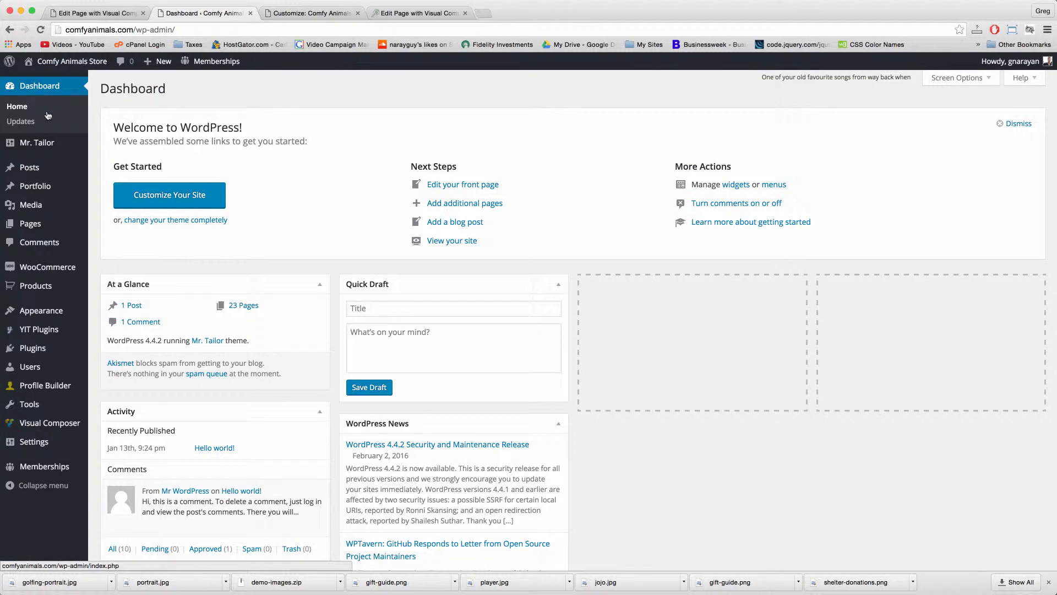
mouse_move(56, 272)
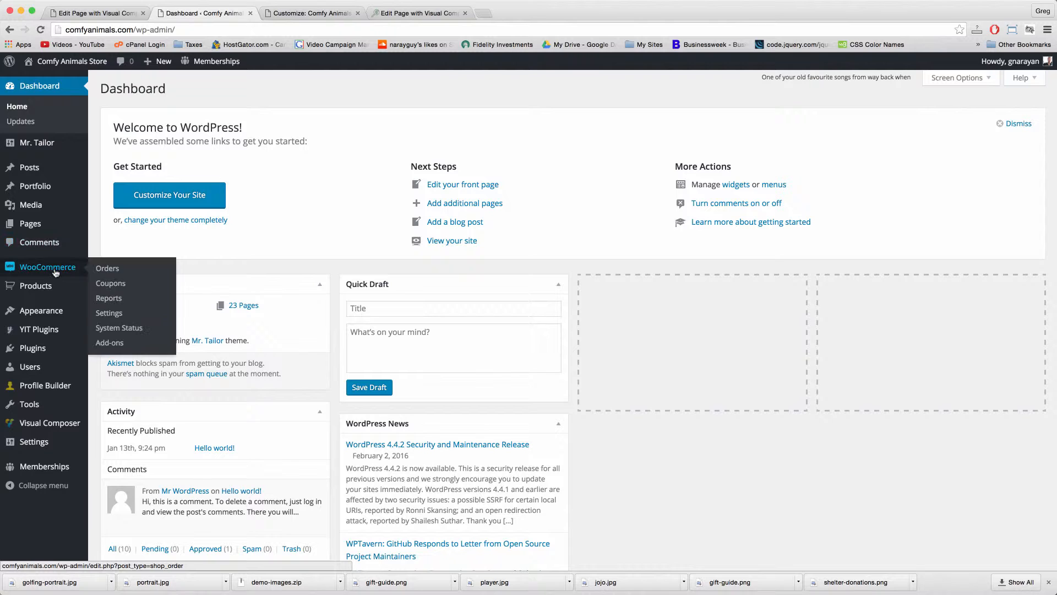
click(109, 314)
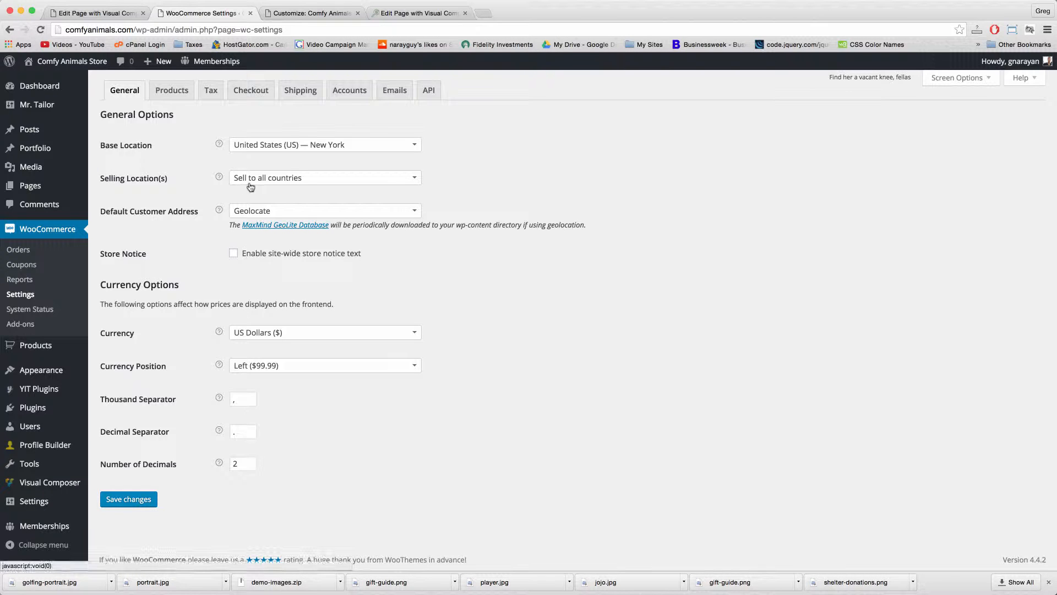
Review the choices for selling locations, currency and currency position in the general store options.
click(276, 180)
click(281, 196)
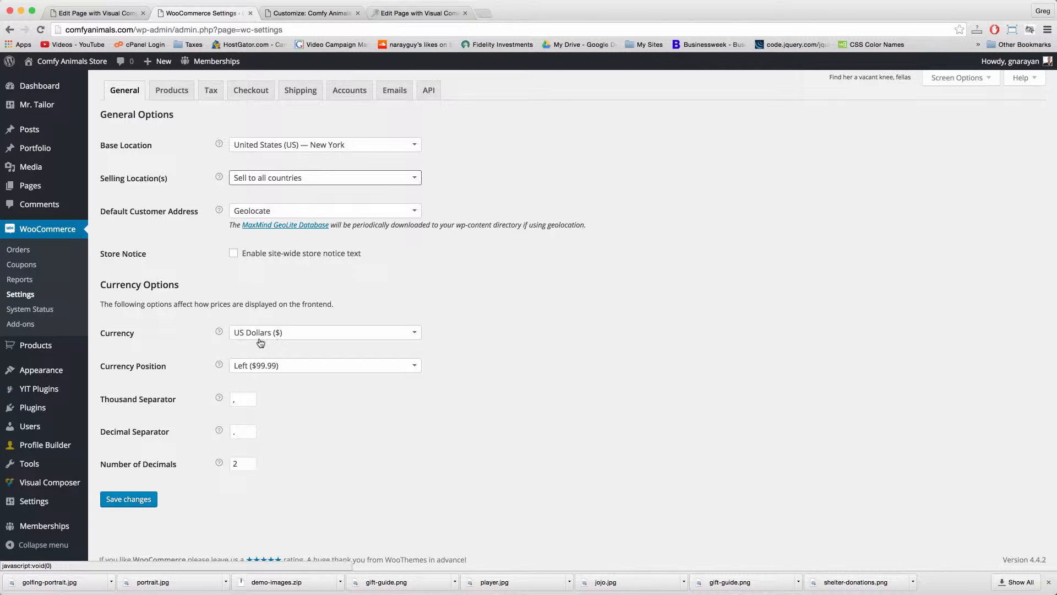
click(291, 336)
click(283, 336)
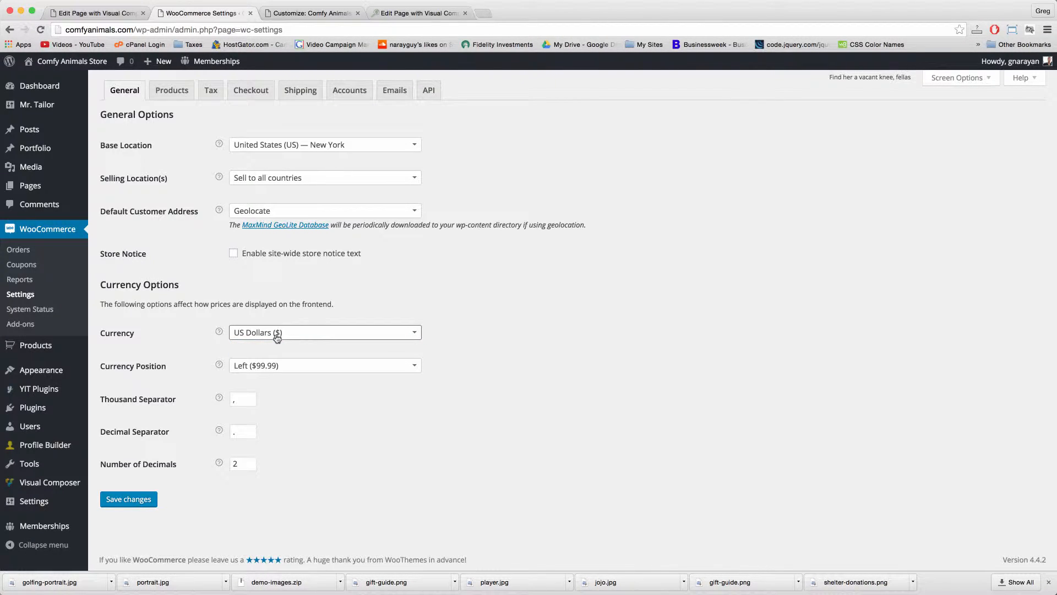
click(252, 368)
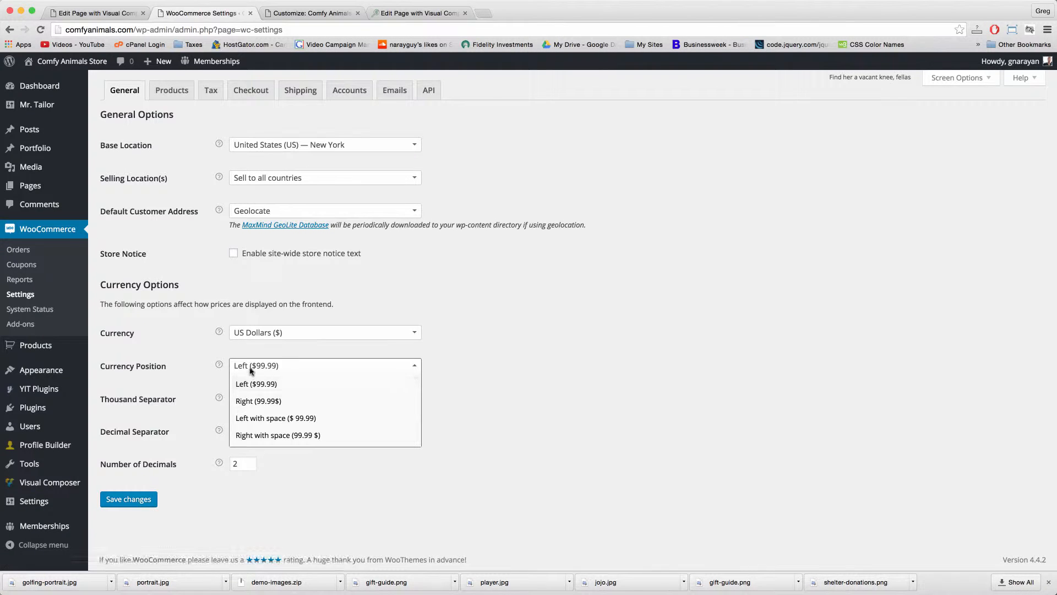
click(251, 380)
Examine the checkout options, including coupons, guest checkout, the checkout pages, the pages offered for Terms and Conditions, and the payment gateways.
click(252, 93)
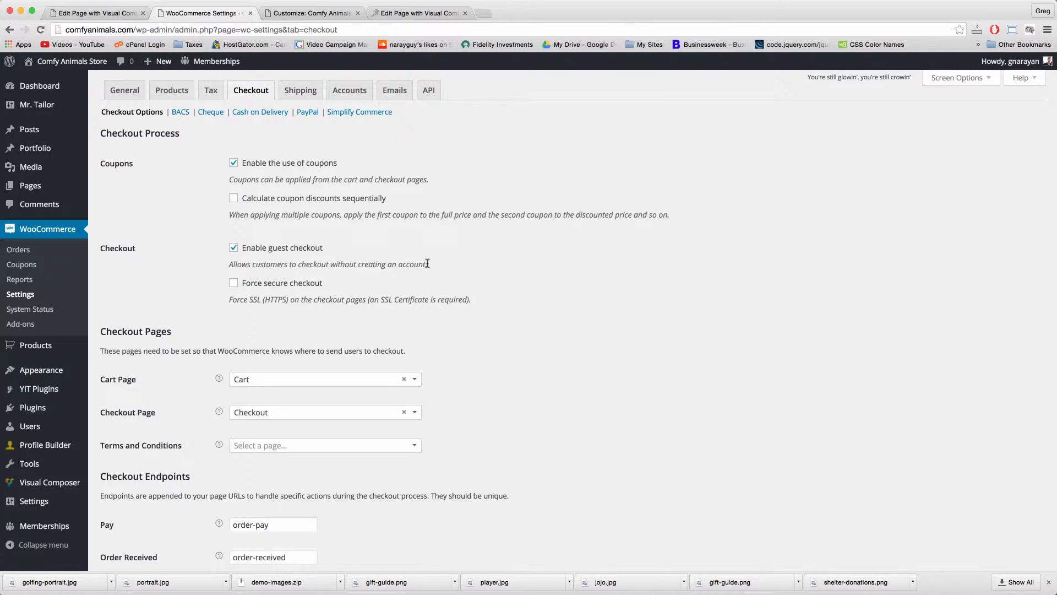
scroll(427, 264, down, 1)
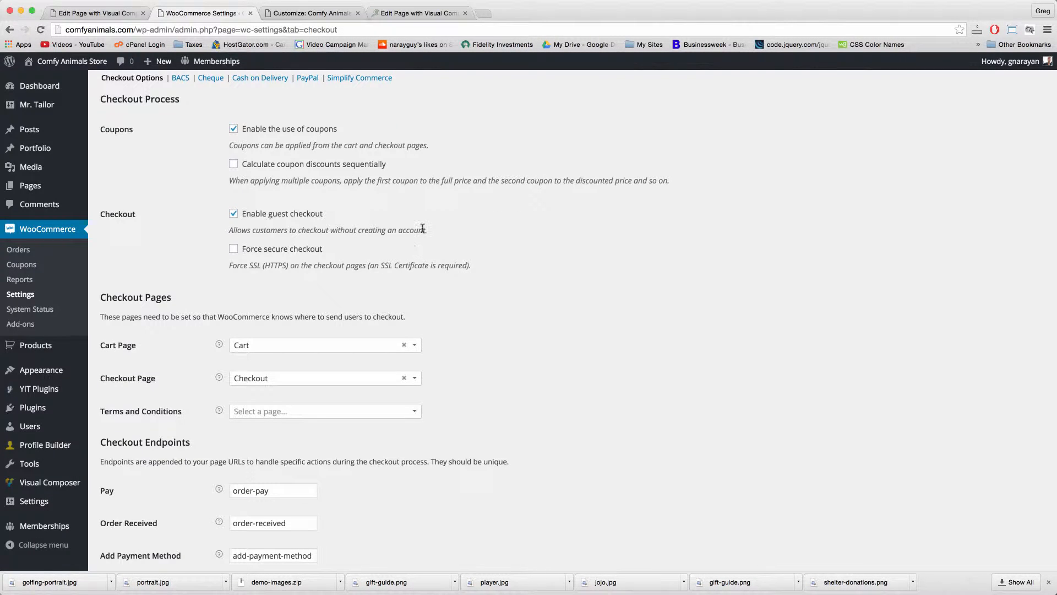
scroll(422, 228, down, 2)
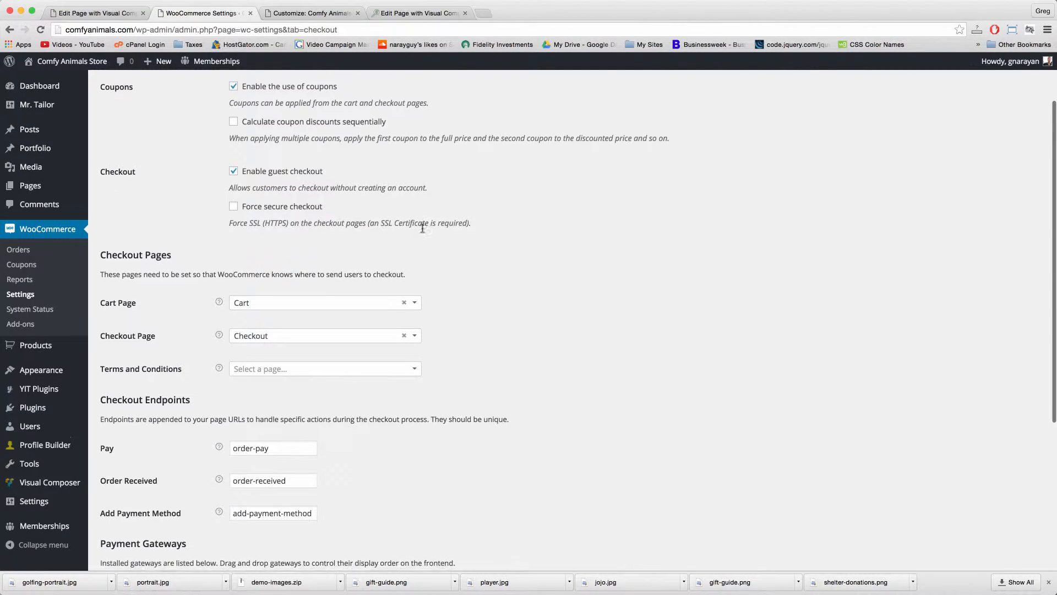
scroll(423, 231, down, 2)
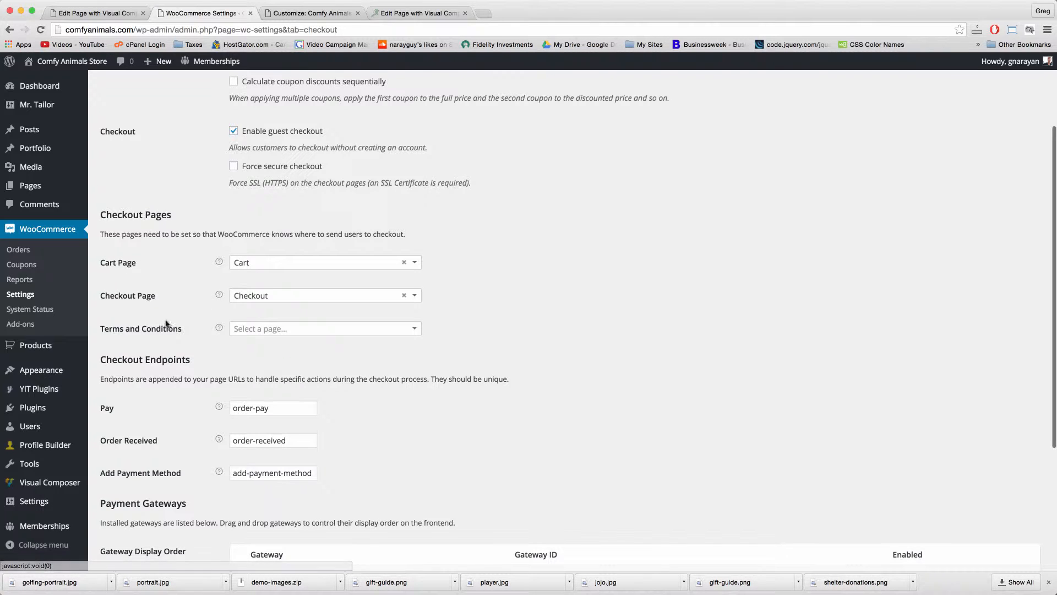
click(278, 329)
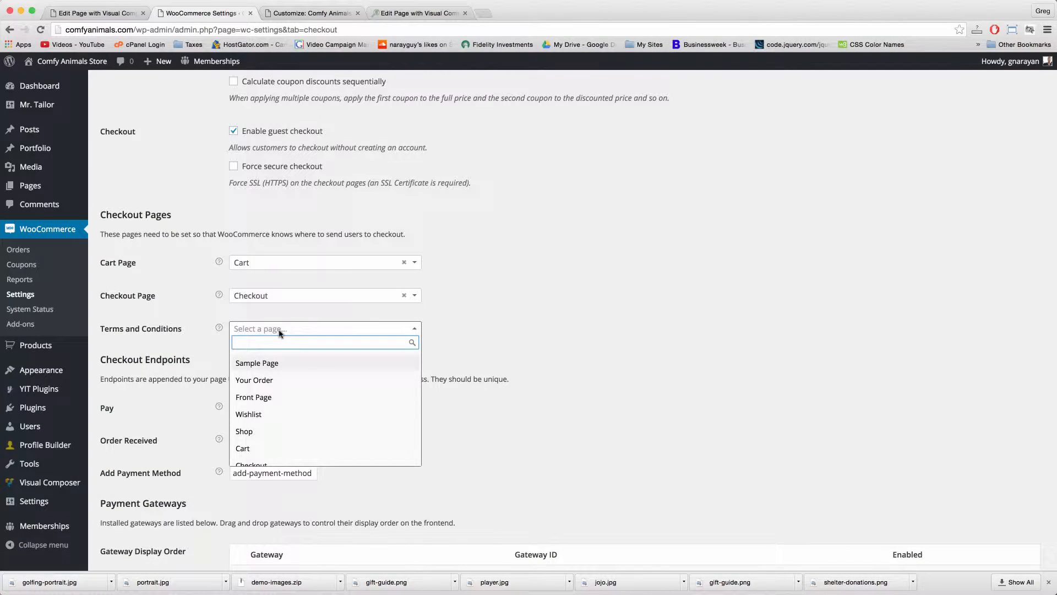
click(431, 328)
scroll(432, 327, down, 5)
scroll(432, 327, up, 10)
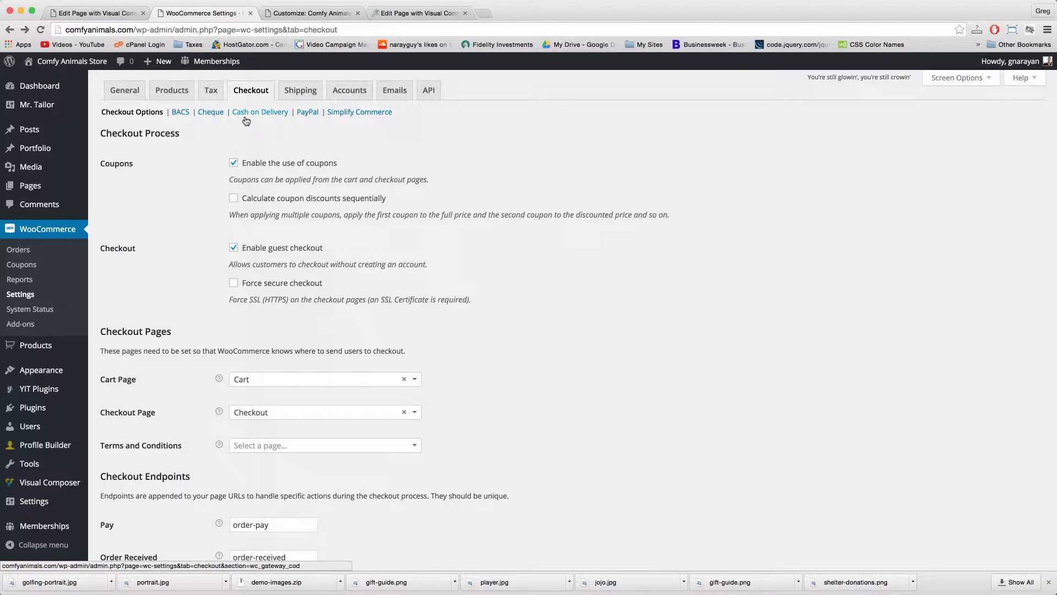
Examine the PayPal gateway settings, including the PayPal email and the advanced options.
click(308, 114)
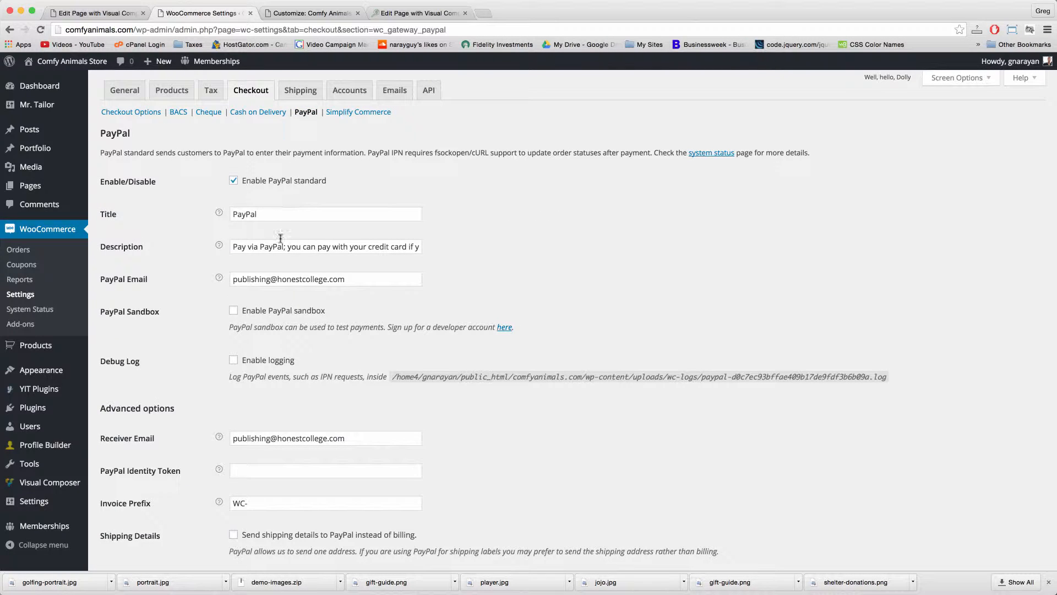
click(287, 275)
mouse_move(361, 279)
mouse_down()
mouse_move(223, 282)
mouse_move(349, 284)
mouse_up()
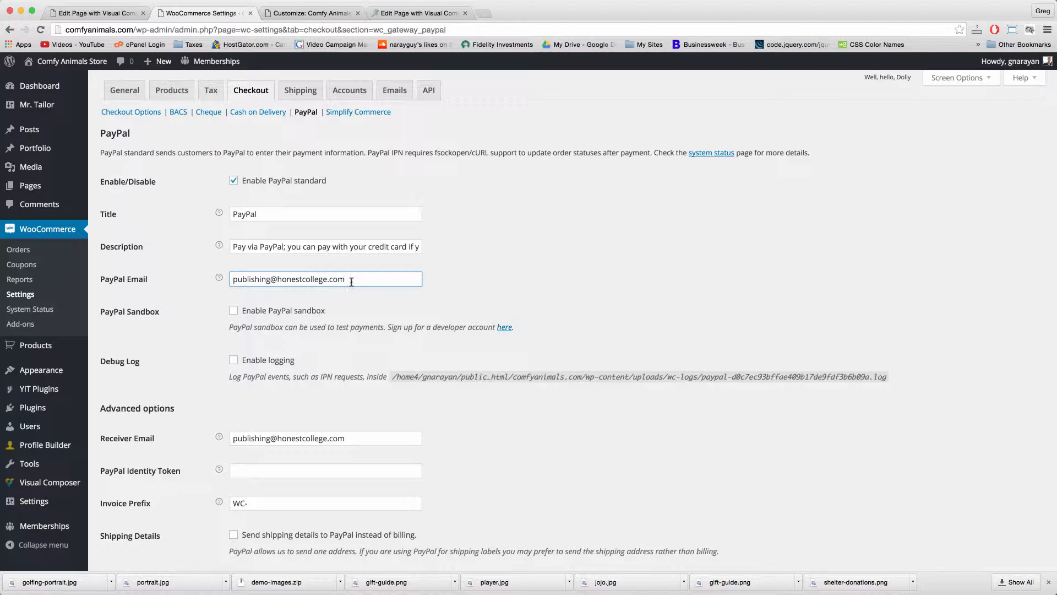
scroll(339, 237, down, 3)
scroll(385, 226, up, 3)
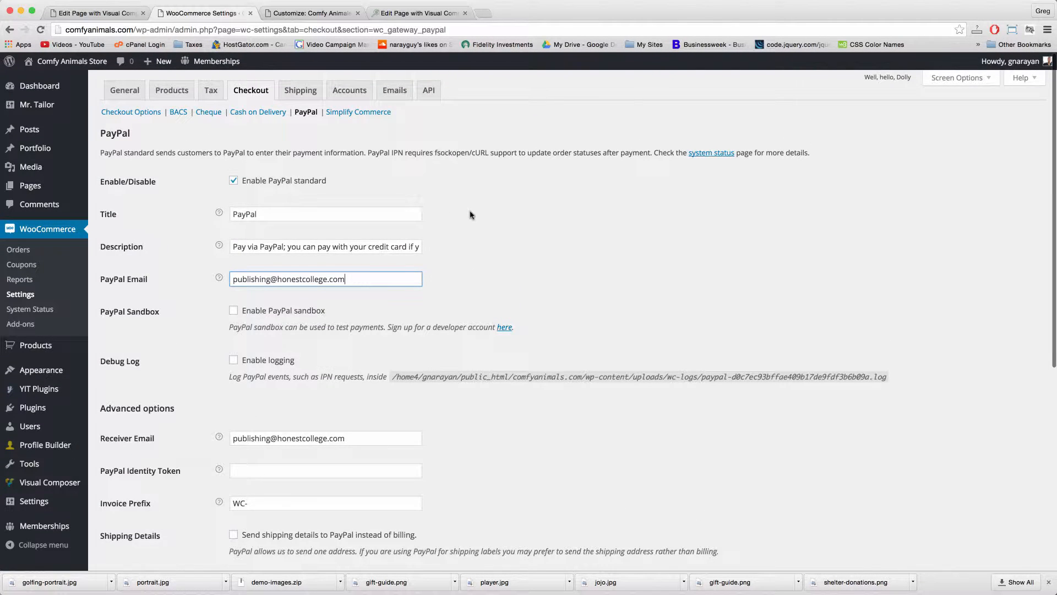
scroll(472, 214, down, 5)
scroll(472, 215, down, 3)
scroll(385, 165, up, 10)
View the Cash on Delivery and Cheque payment gateway settings.
click(267, 113)
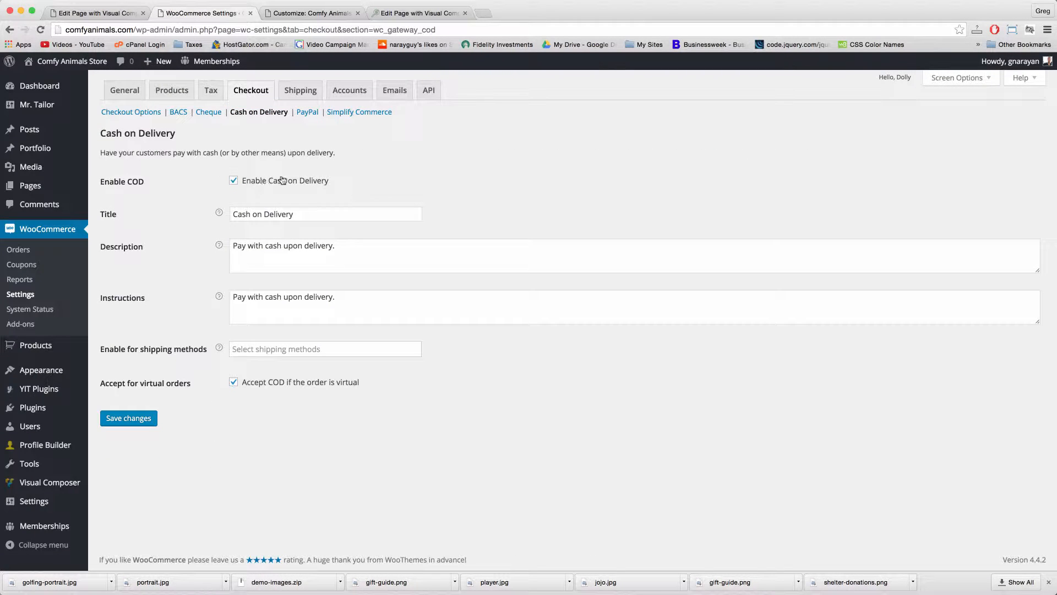
click(209, 114)
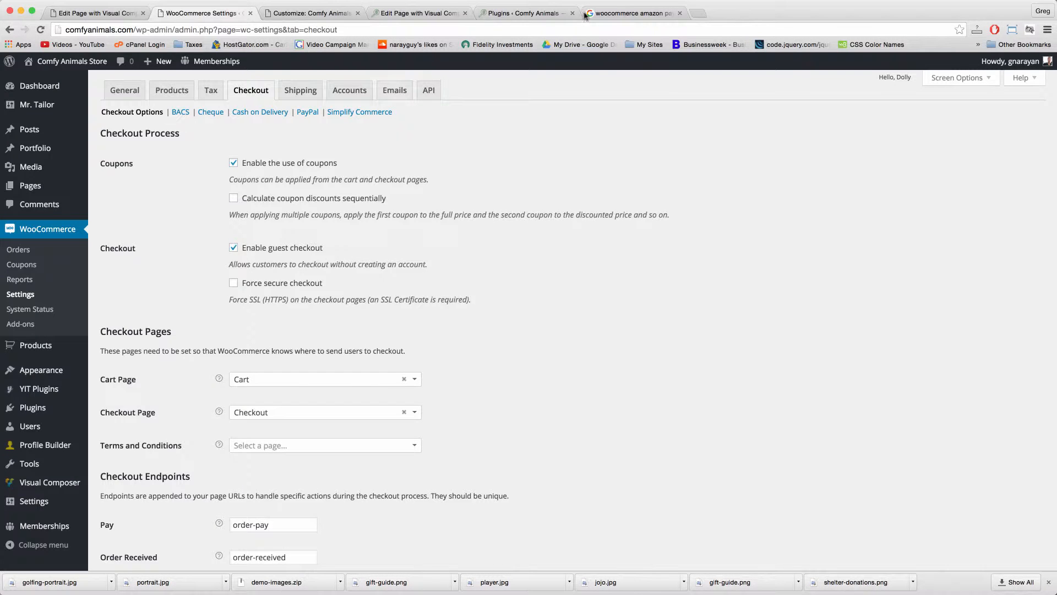
Open the WooThemes Pay with Amazon product page from the existing Google results for the WooCommerce Amazon payments gateway.
click(634, 13)
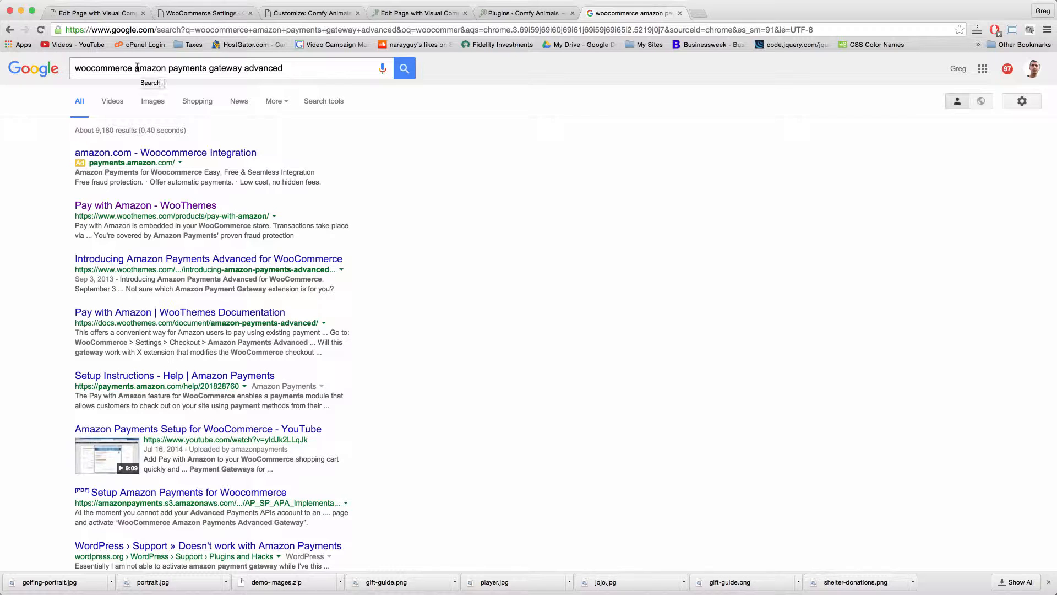
click(240, 71)
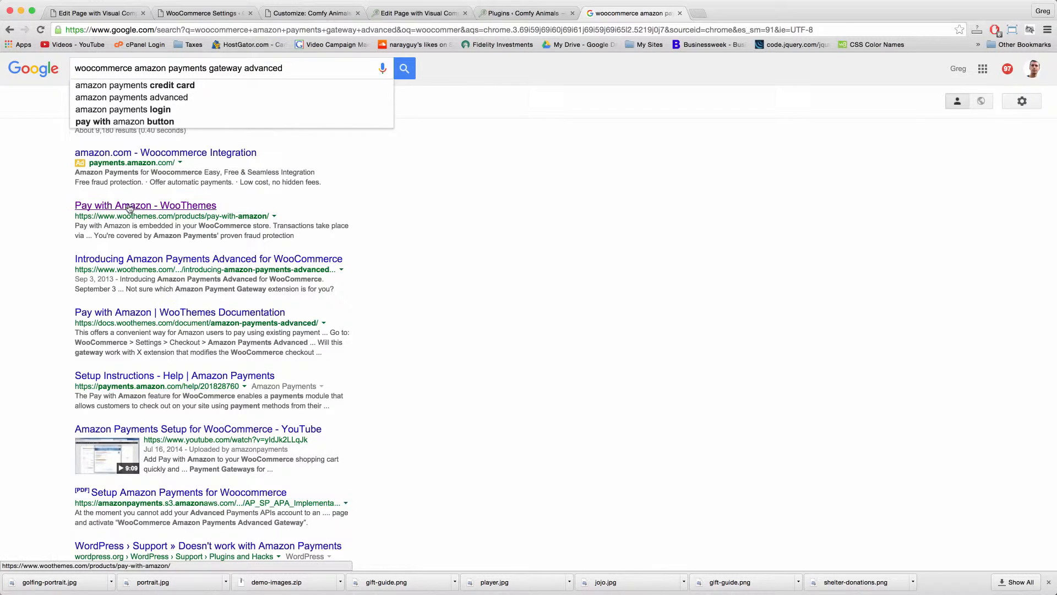
click(158, 207)
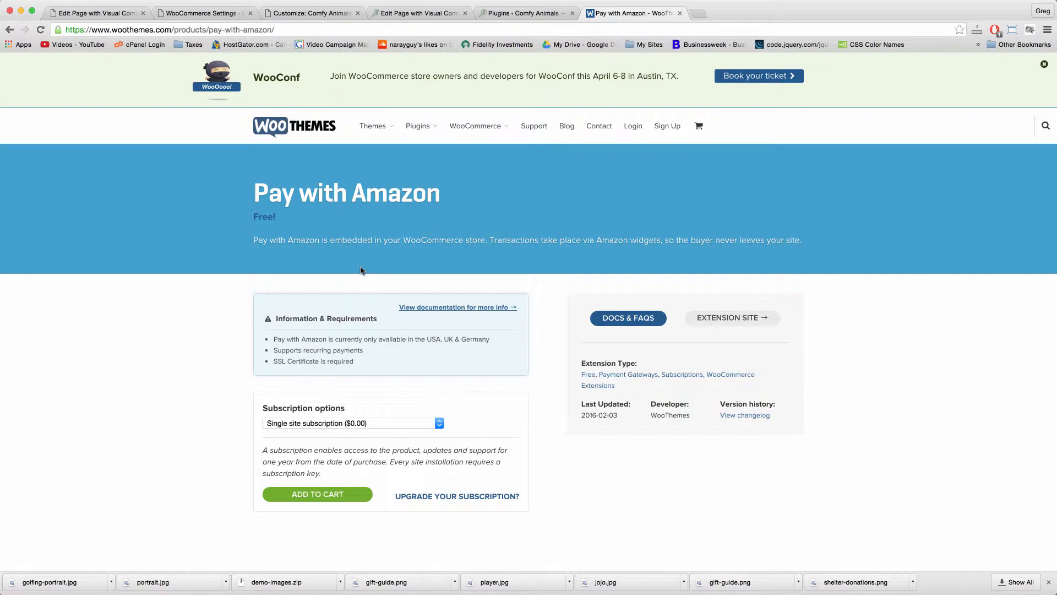
Add Pay with Amazon to the cart with the single site subscription and proceed to checkout.
click(379, 423)
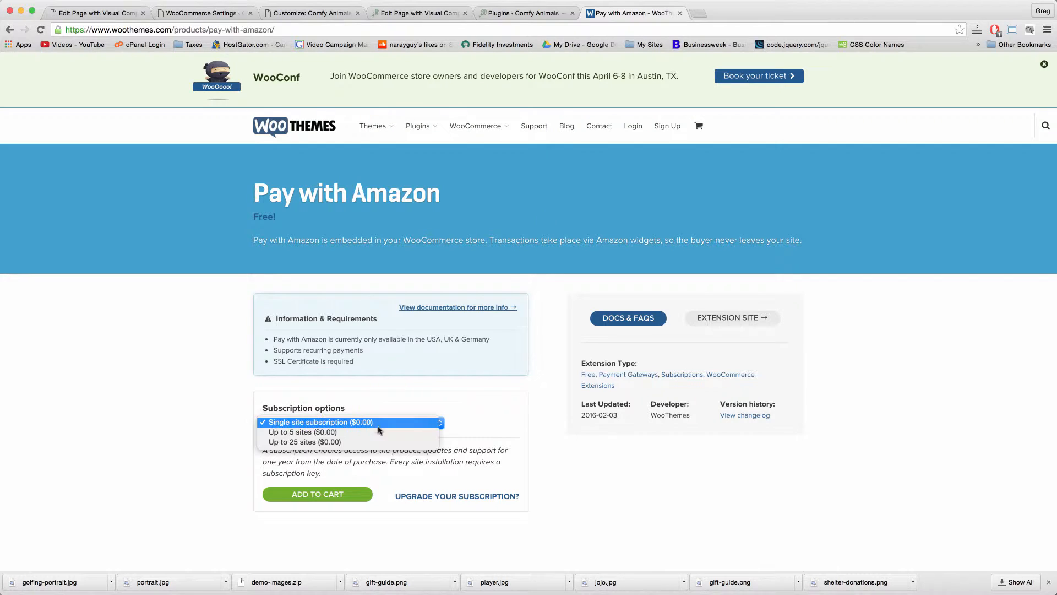
click(390, 425)
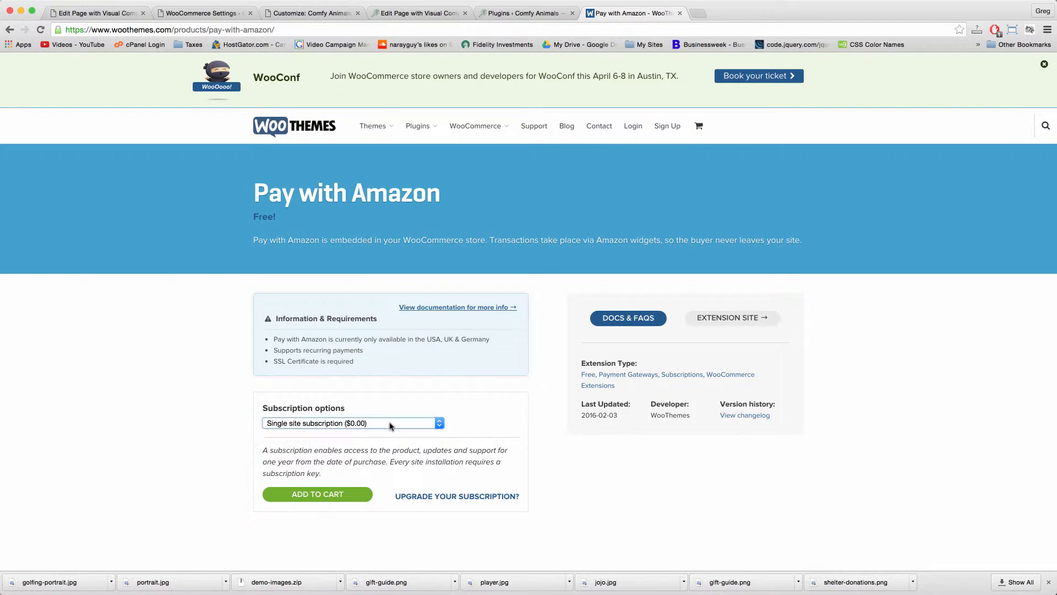
click(317, 498)
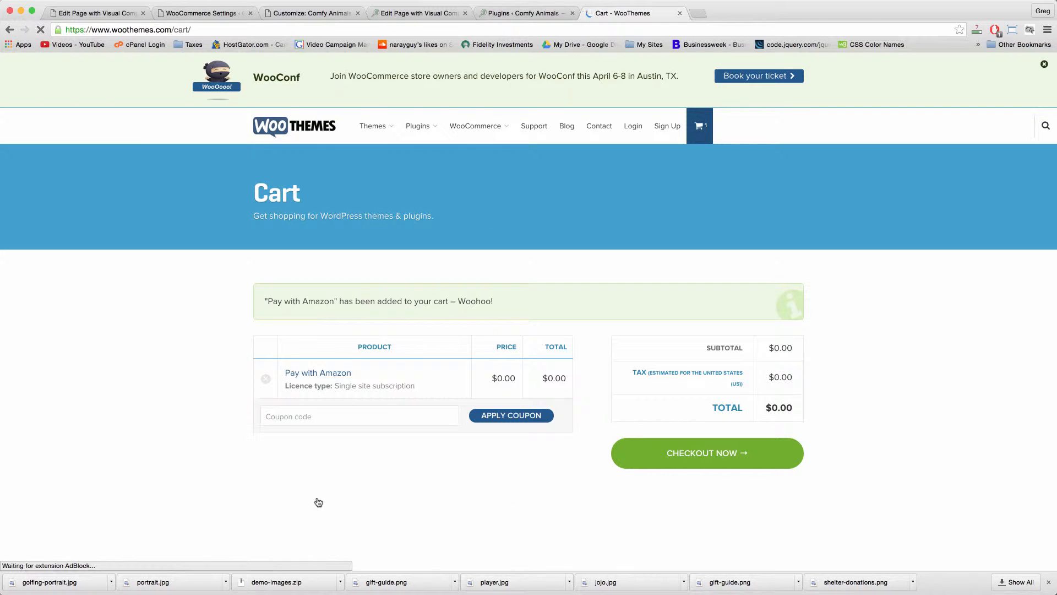
click(716, 455)
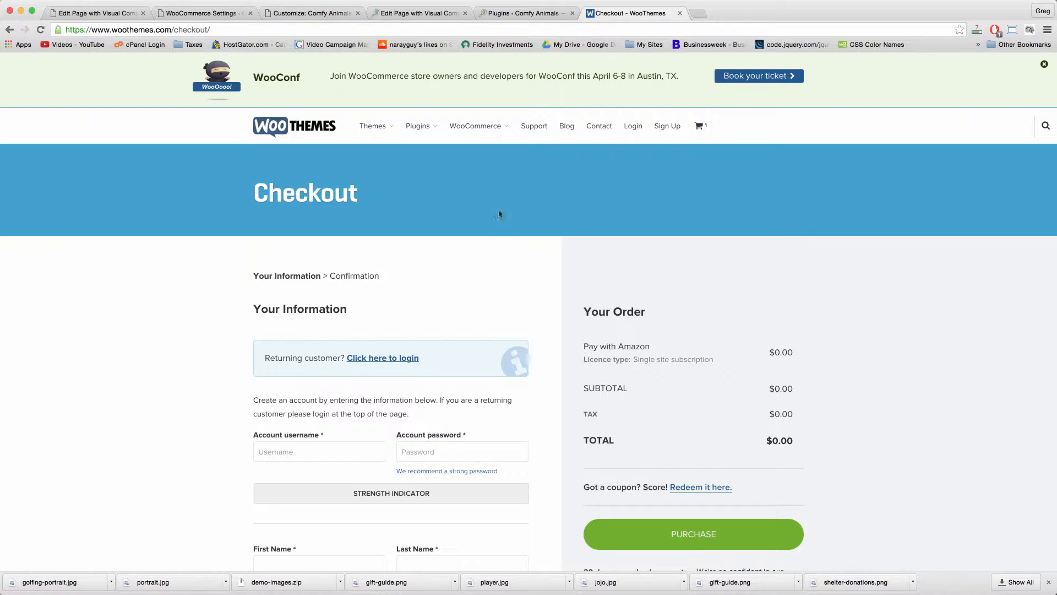
mouse_move(477, 137)
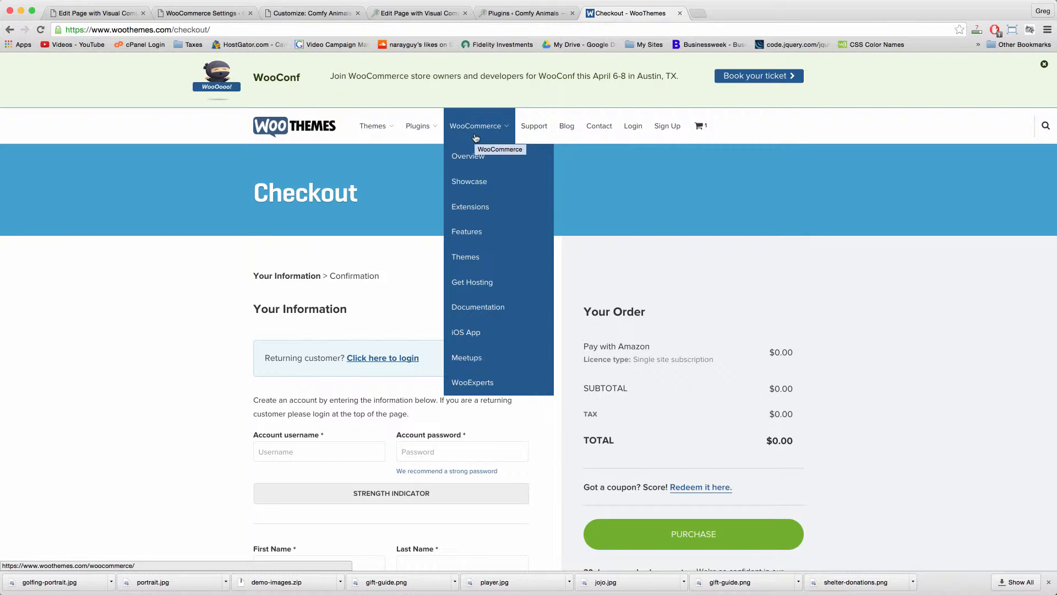
mouse_move(417, 142)
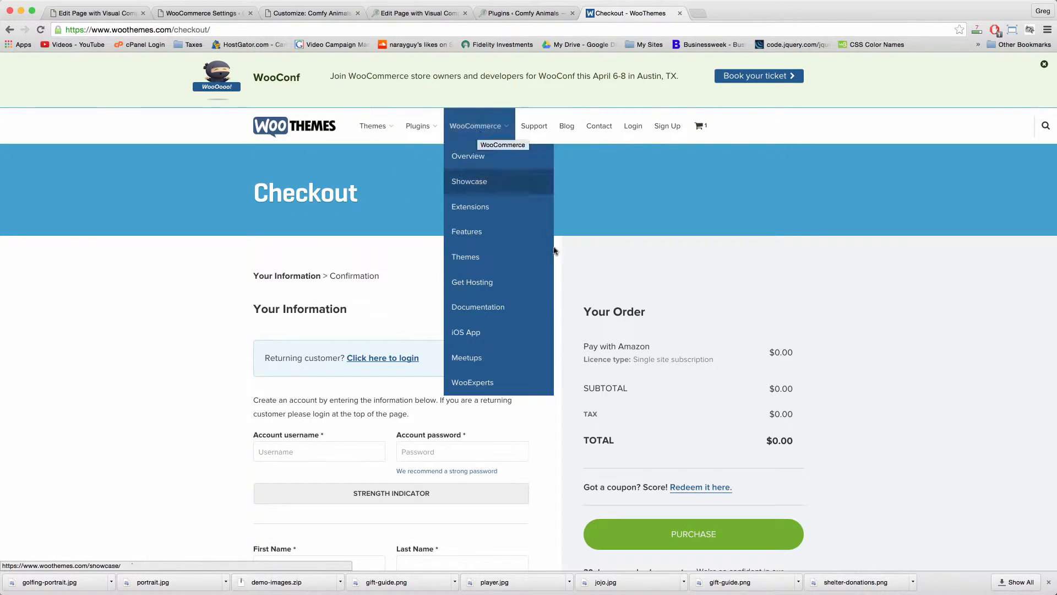
scroll(573, 274, down, 3)
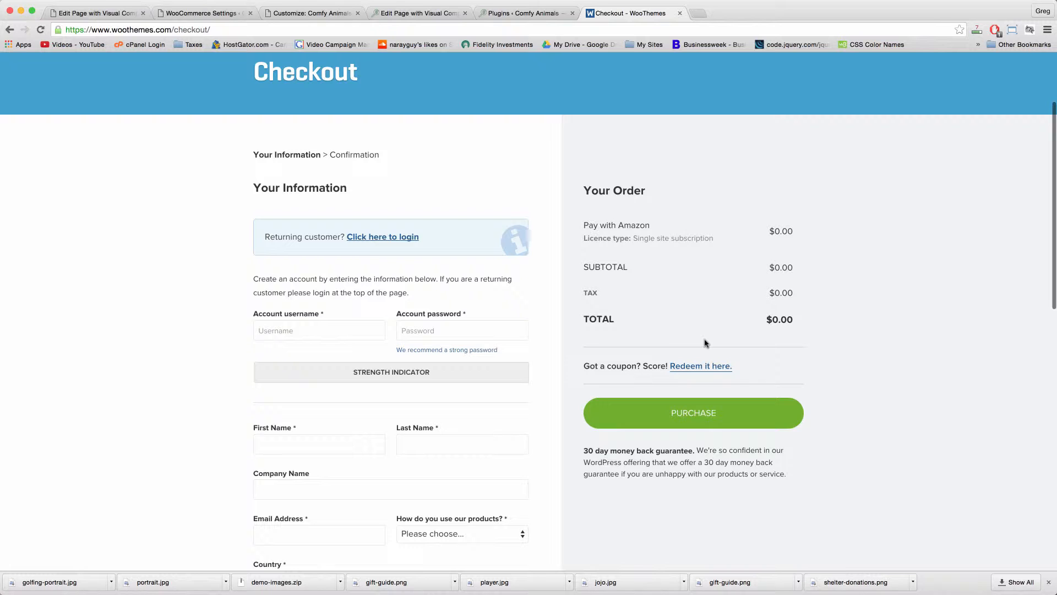
double_click(845, 350)
scroll(708, 456, up, 3)
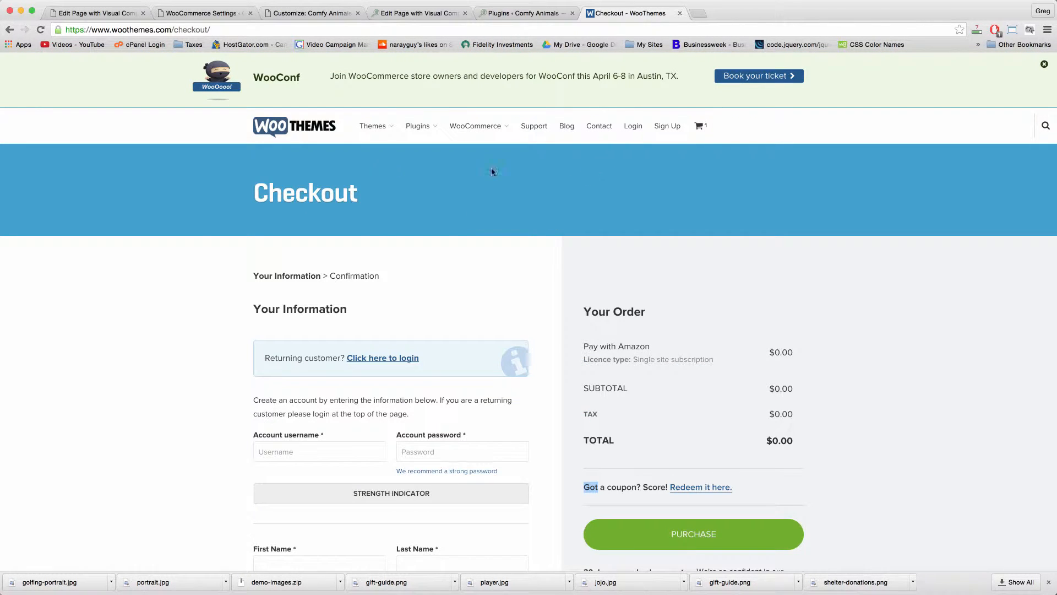
Return to the store's WordPress admin and open the page for uploading a new plugin as a zip file.
click(207, 12)
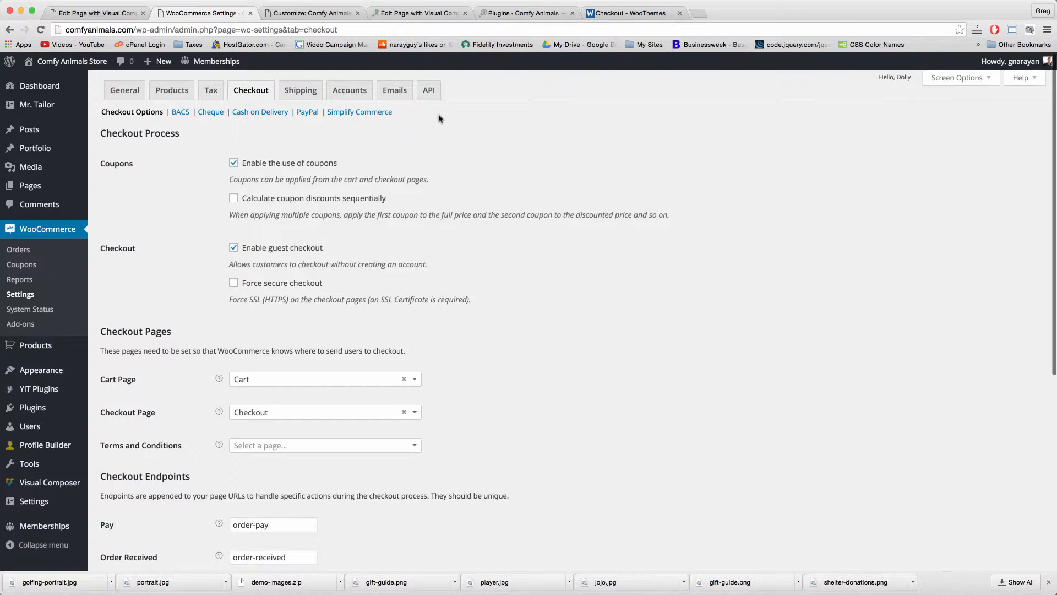
mouse_move(46, 380)
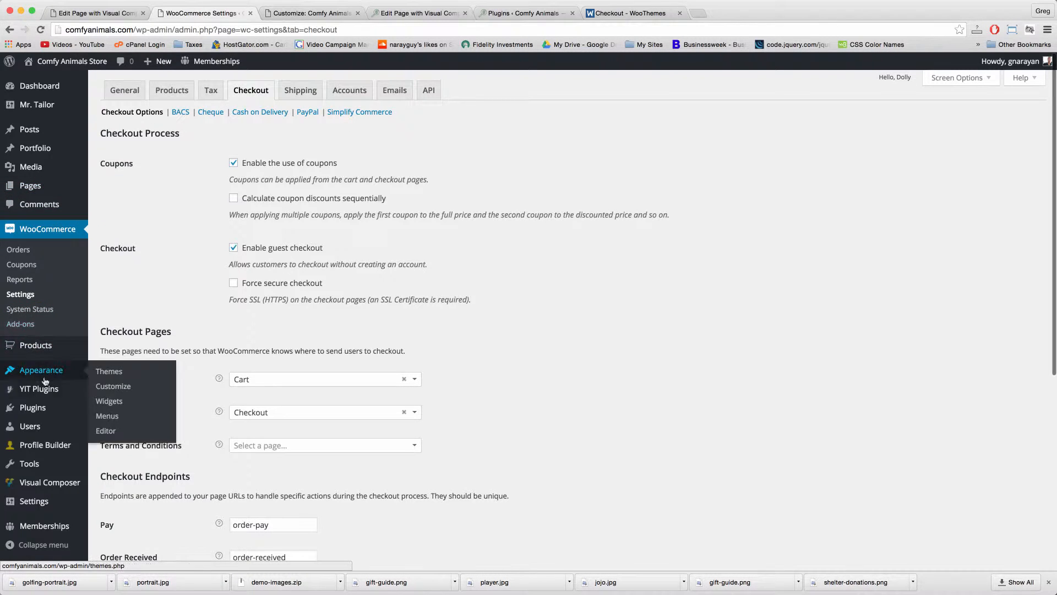
click(43, 410)
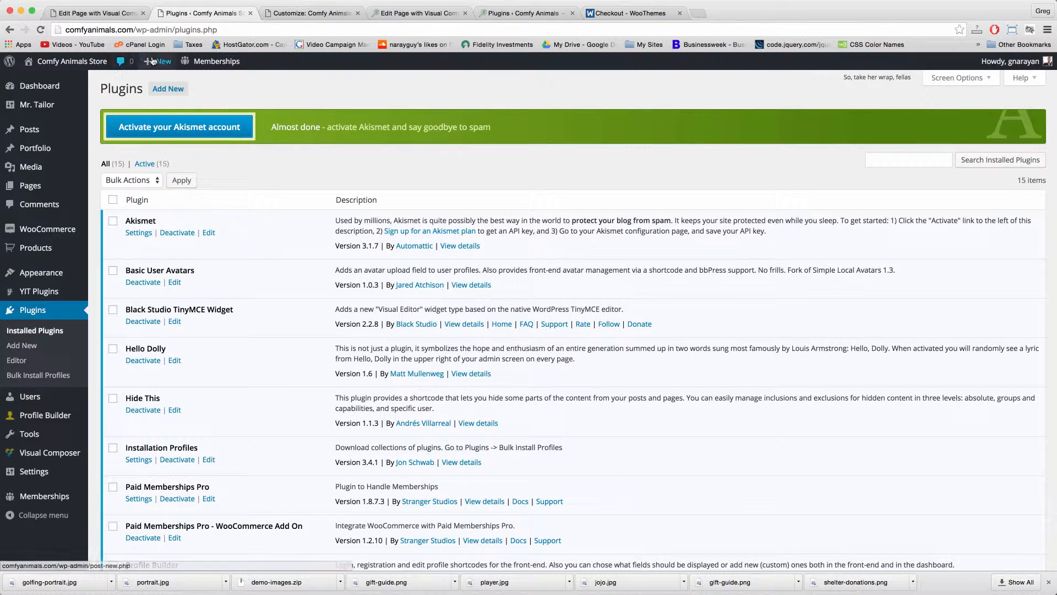
click(174, 92)
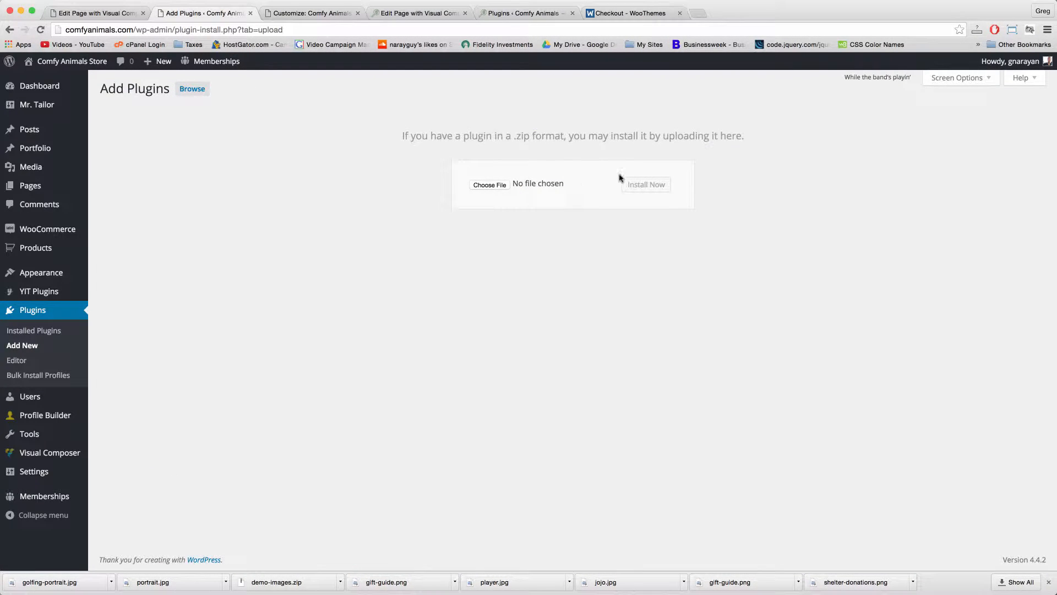
Install the plugin from woocommerce-gateway-amazon-payments-advanced.zip, found by searching the computer for "amazon", and activate it.
click(490, 185)
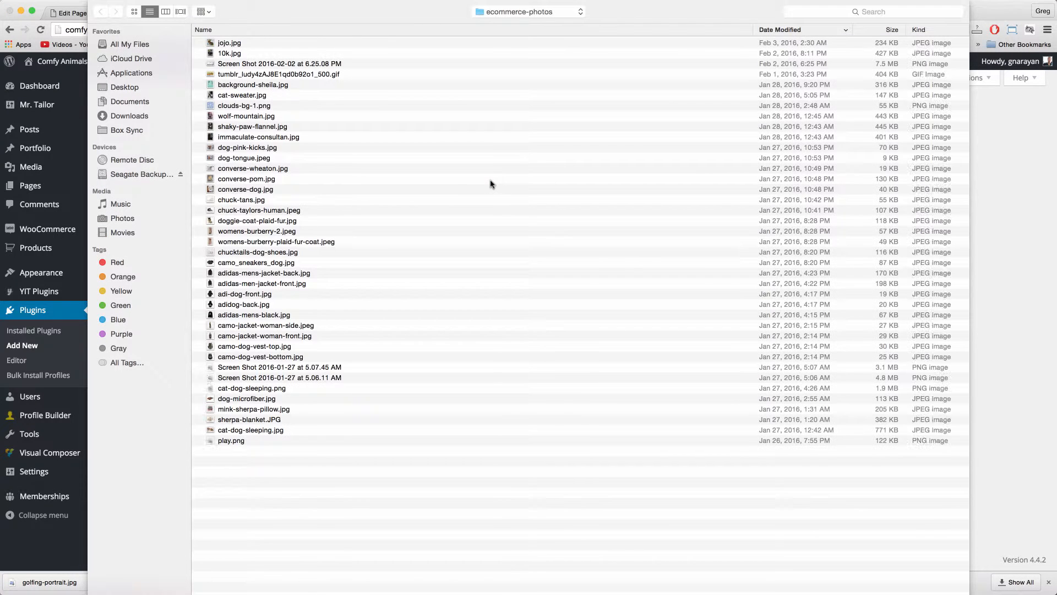
click(860, 13)
text(amazon)
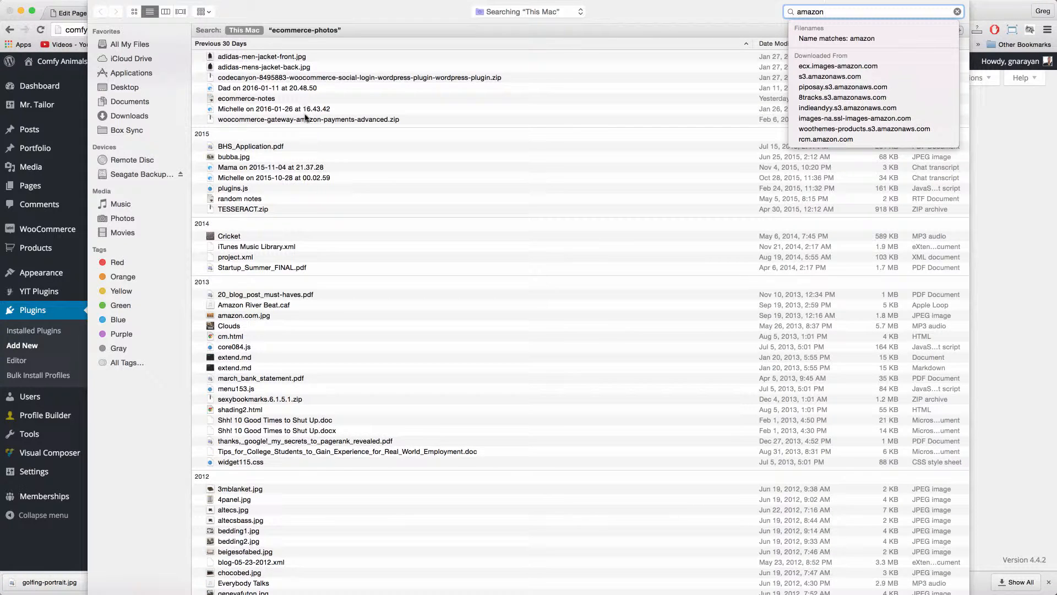
click(306, 119)
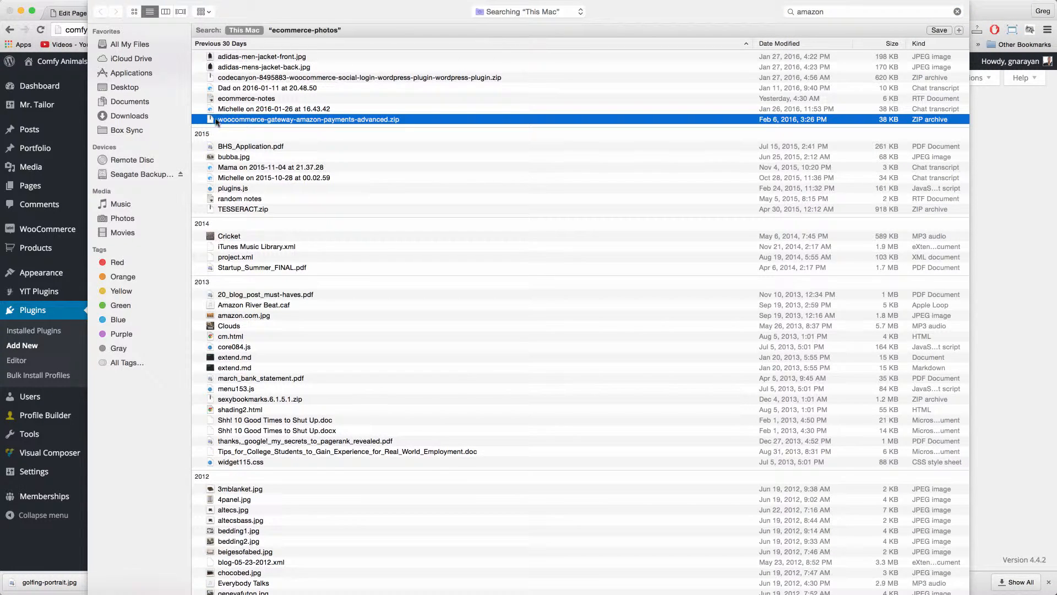
double_click(407, 123)
click(653, 189)
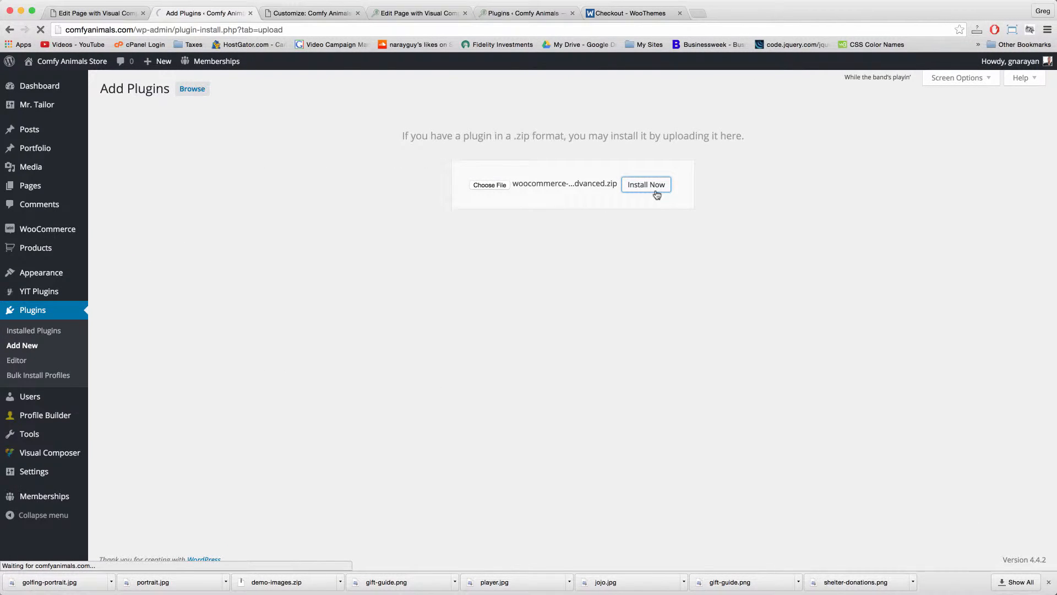
click(125, 167)
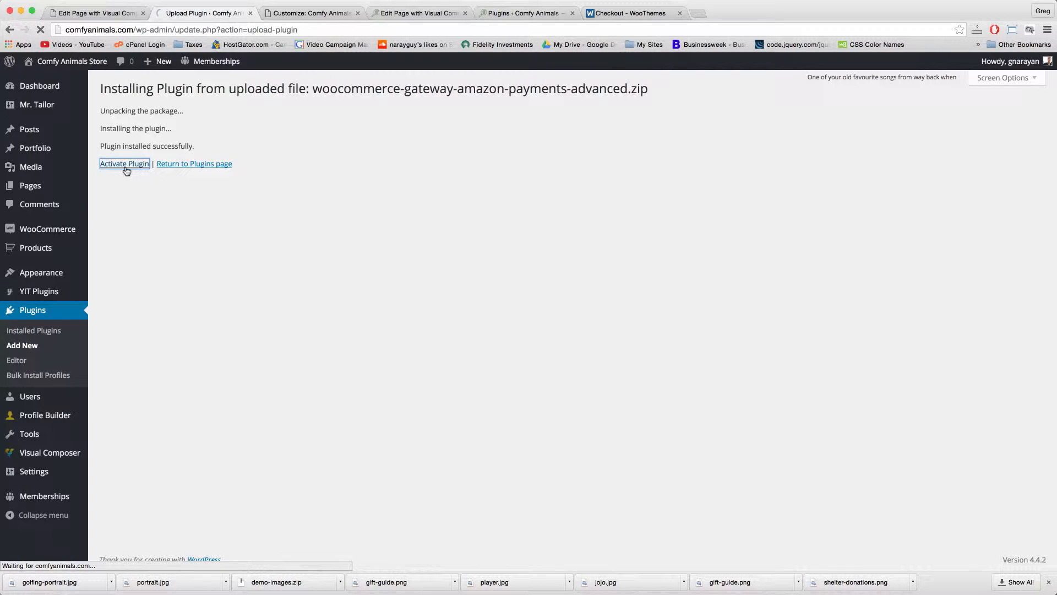
Open the Amazon Payments Advanced gateway settings in WooCommerce's checkout settings and review its options.
scroll(415, 220, down, 5)
scroll(415, 220, down, 3)
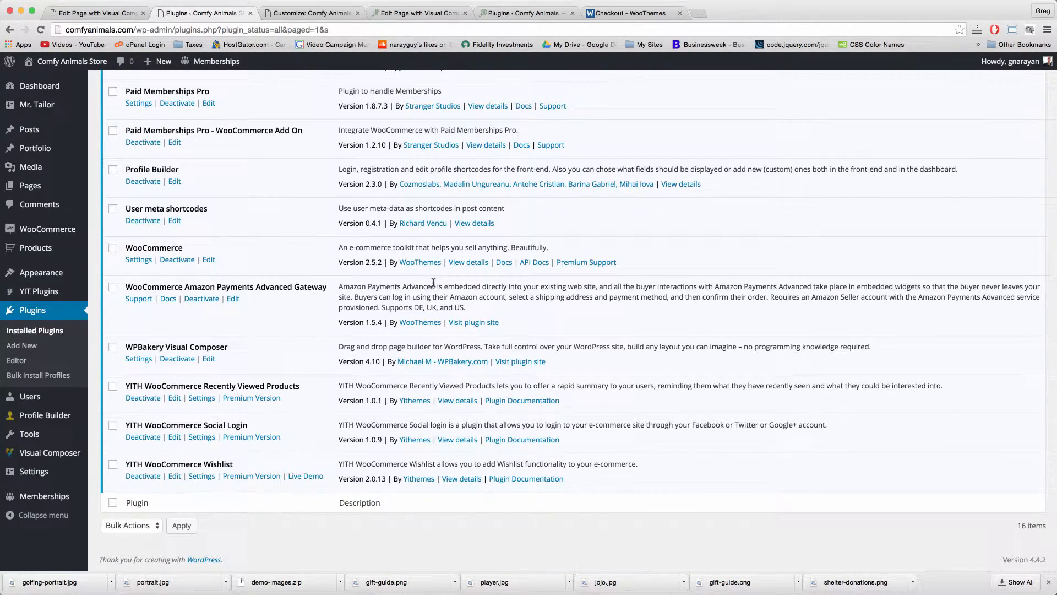
mouse_move(50, 228)
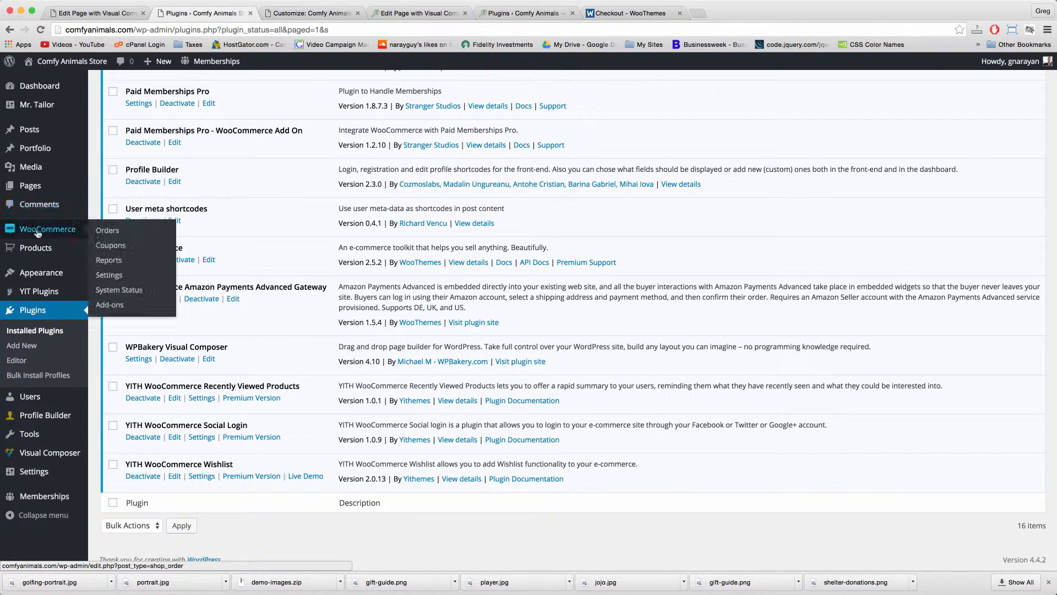
click(115, 277)
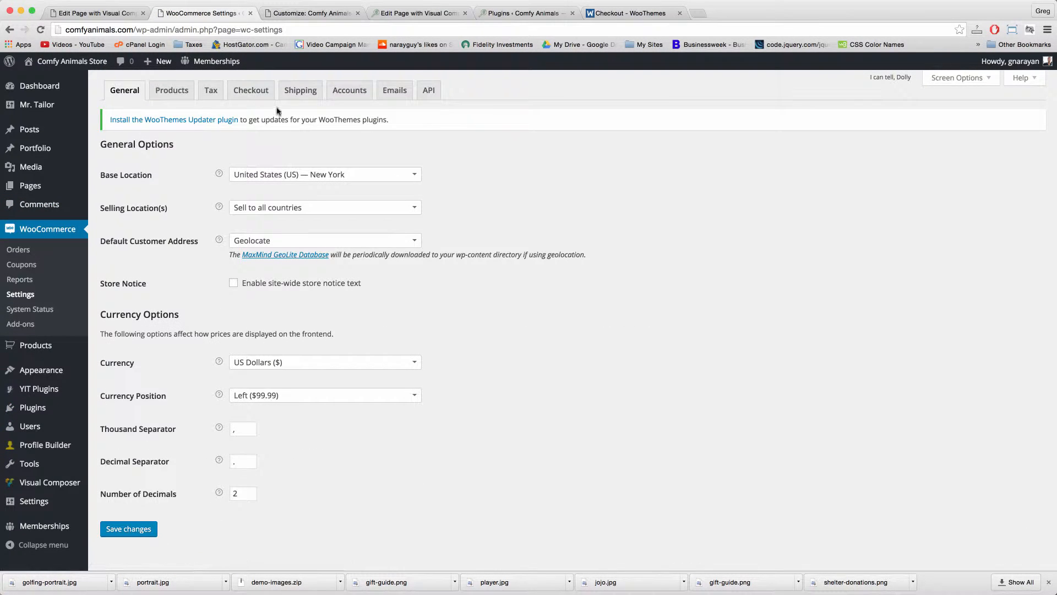
click(248, 91)
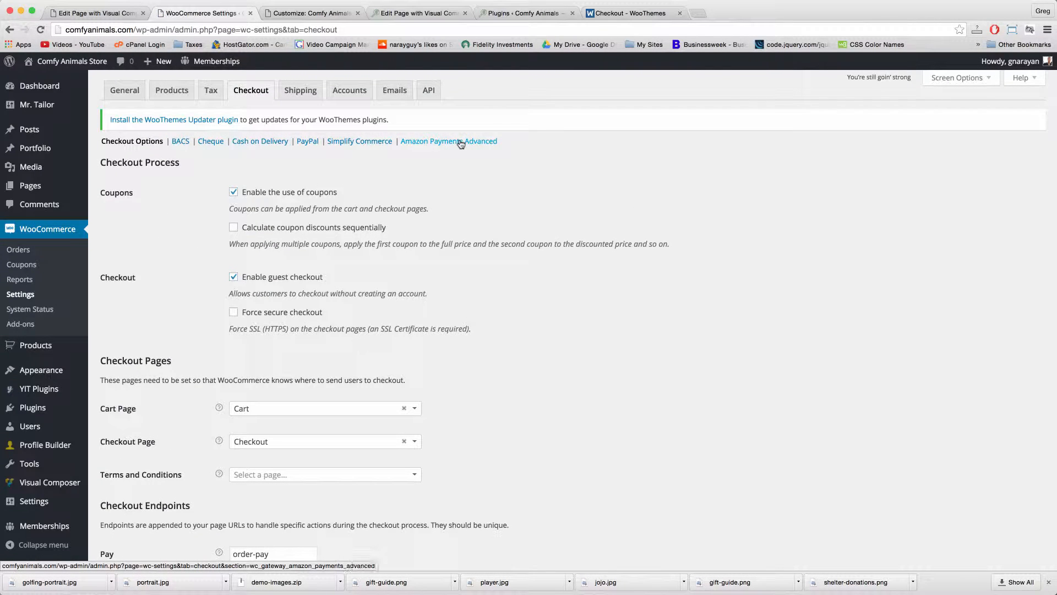
click(461, 144)
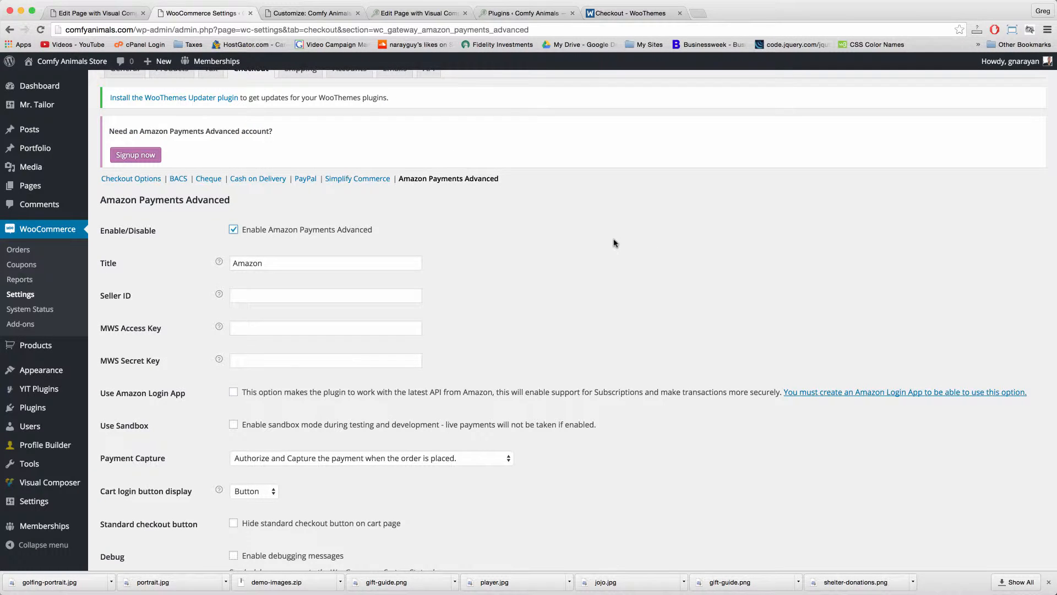
scroll(614, 240, down, 2)
scroll(614, 242, up, 3)
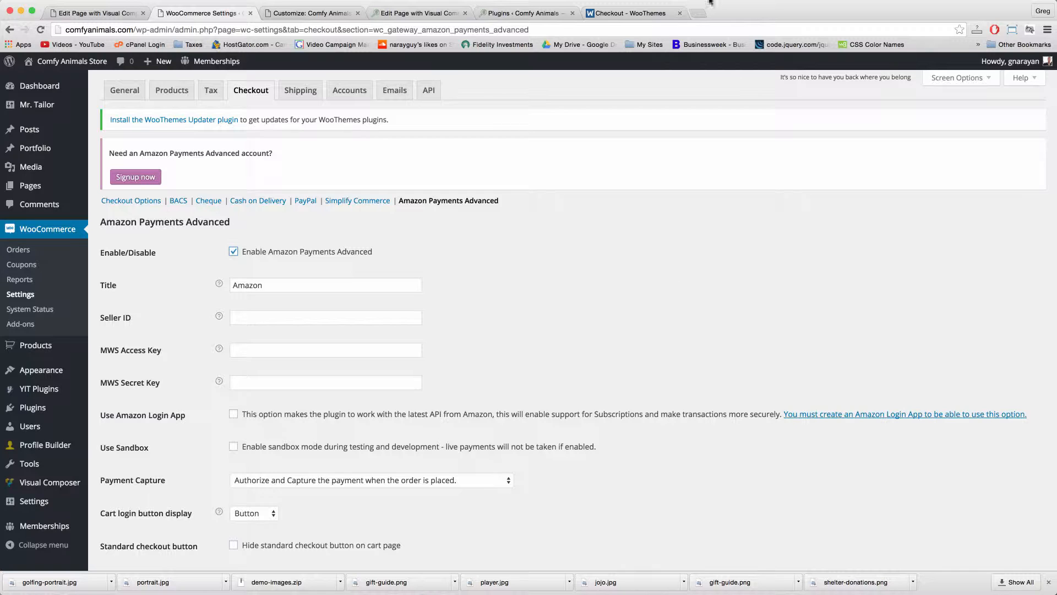
Search Google for "amazon seller central" in a new browser tab and open the Seller Central sign-in page.
click(700, 13)
text(amazon )
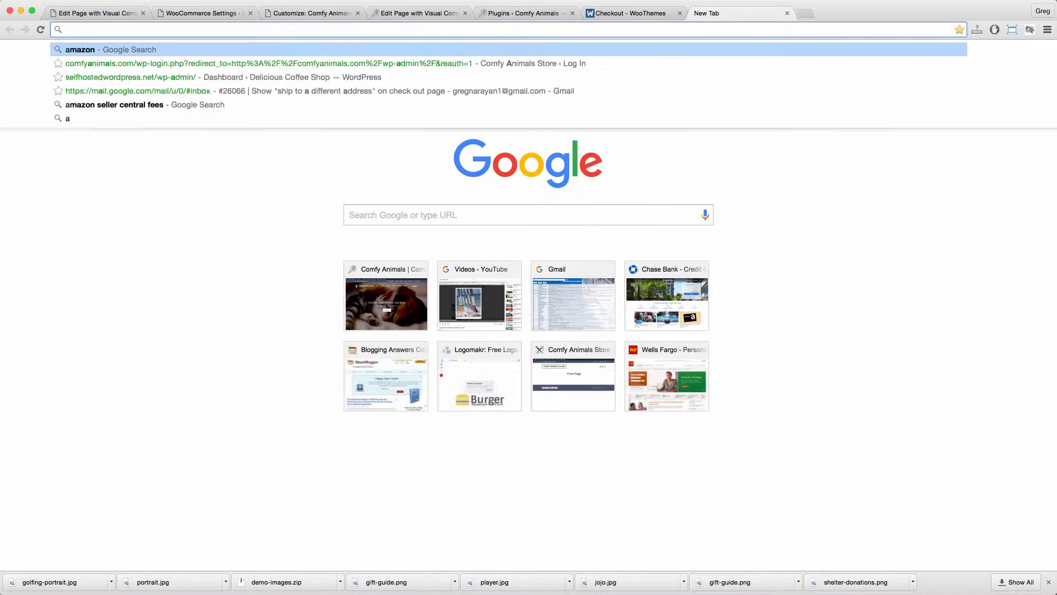
text(seller central)
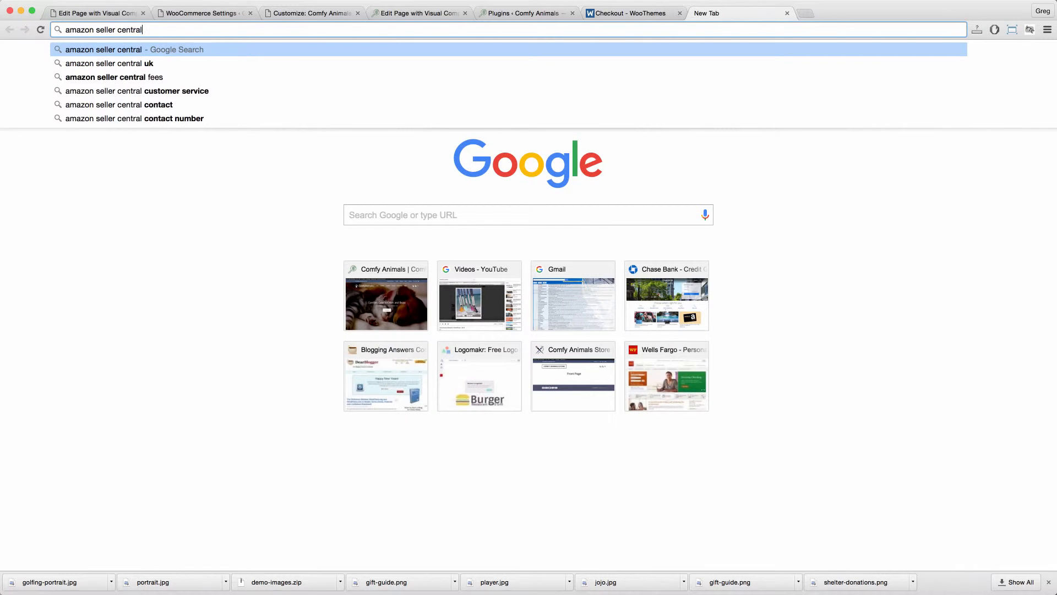
key(Return)
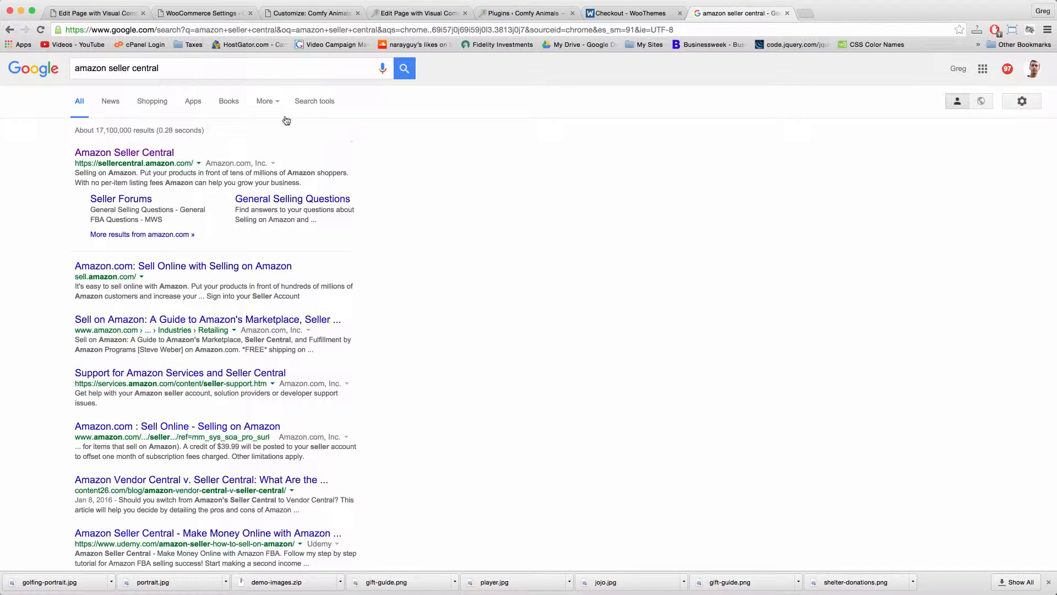
click(123, 152)
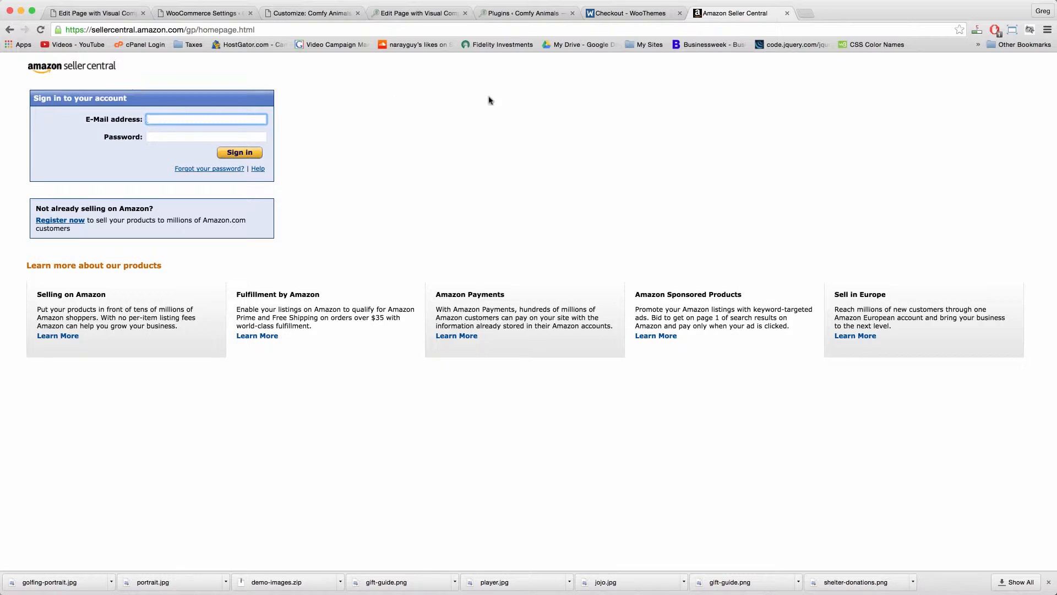
click(235, 137)
click(197, 118)
click(10, 29)
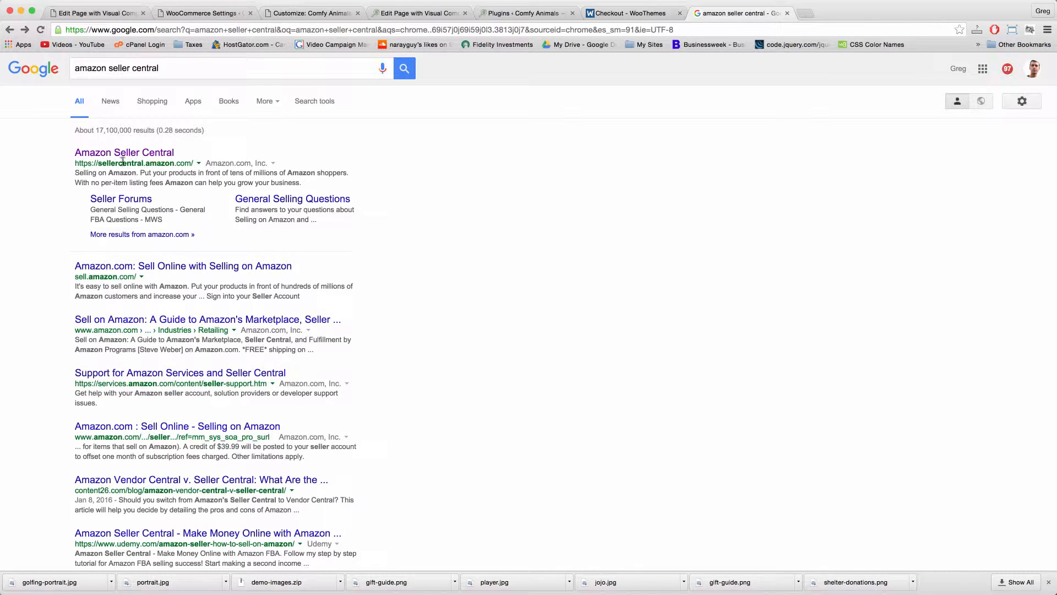
Return to Amazon Seller Central and sign in with the account e-mail and password.
click(103, 67)
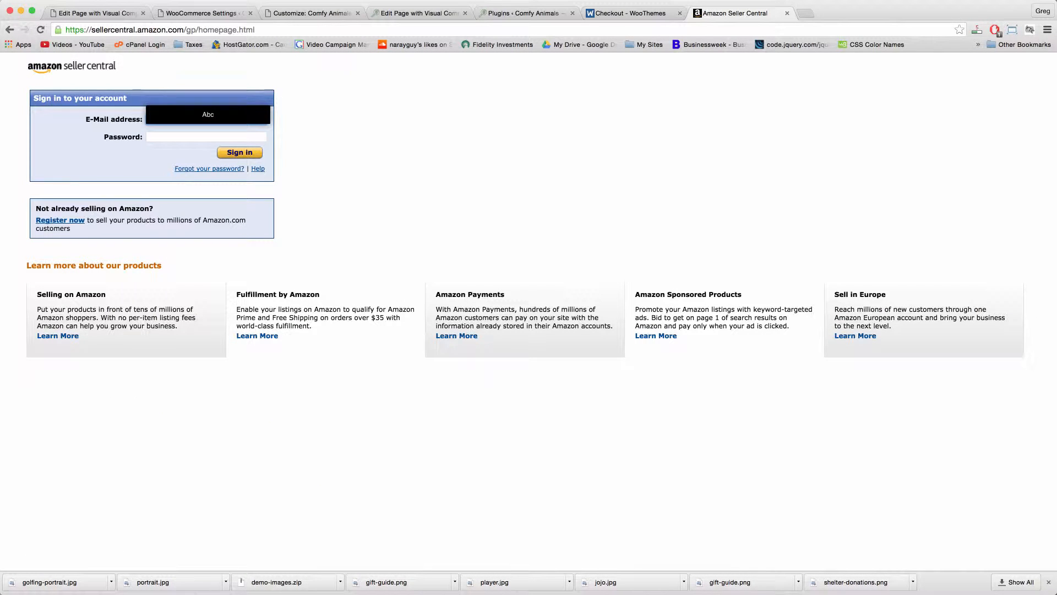
key(Tab)
text(•••••••••)
key(Return)
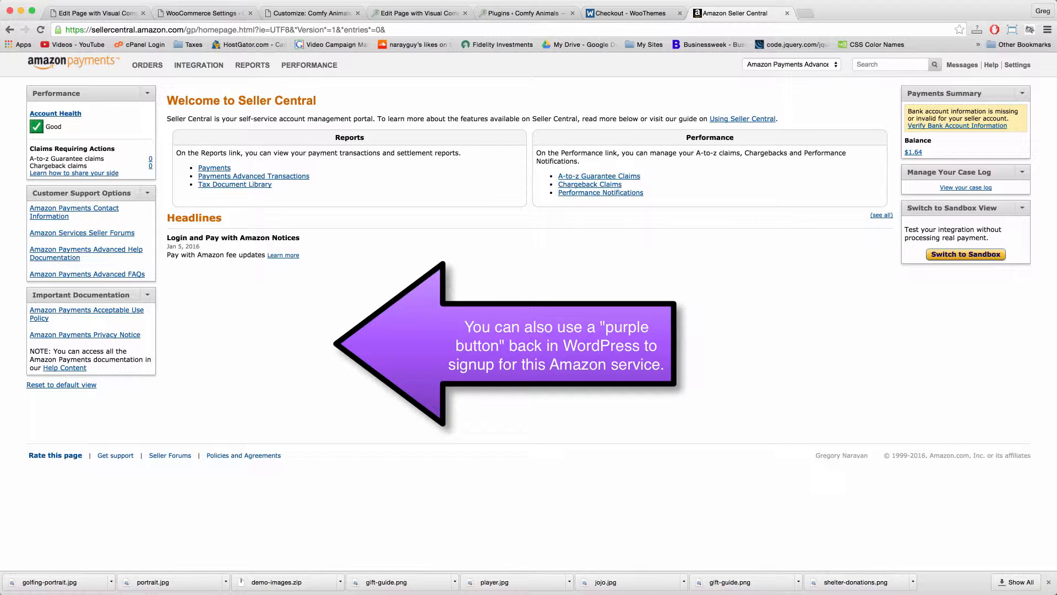
Open the MWS Access Key page in Seller Central's integration section and reveal the secret access key.
click(1010, 66)
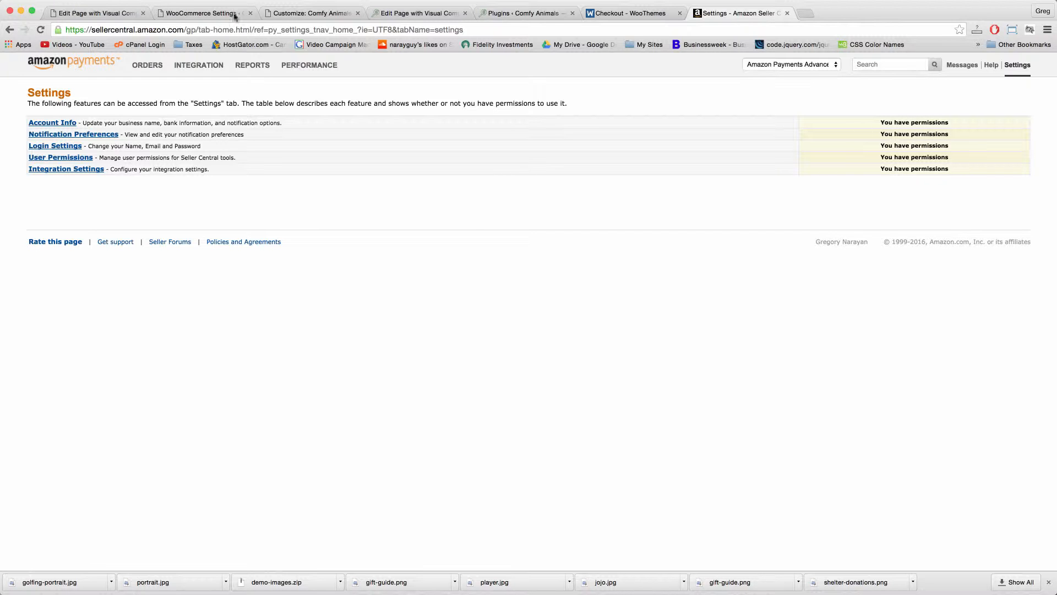
click(98, 67)
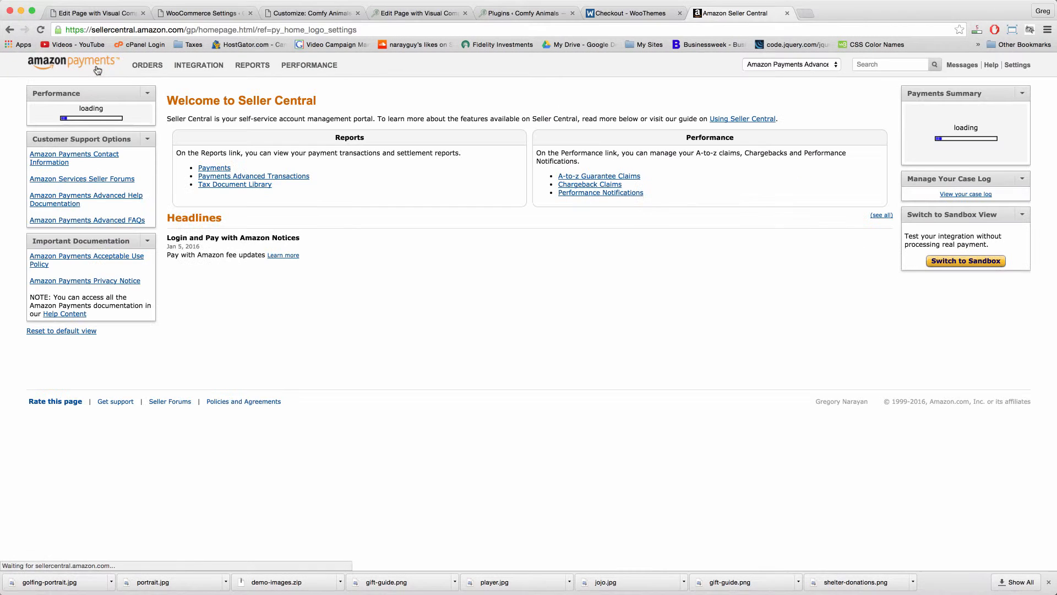
mouse_move(195, 67)
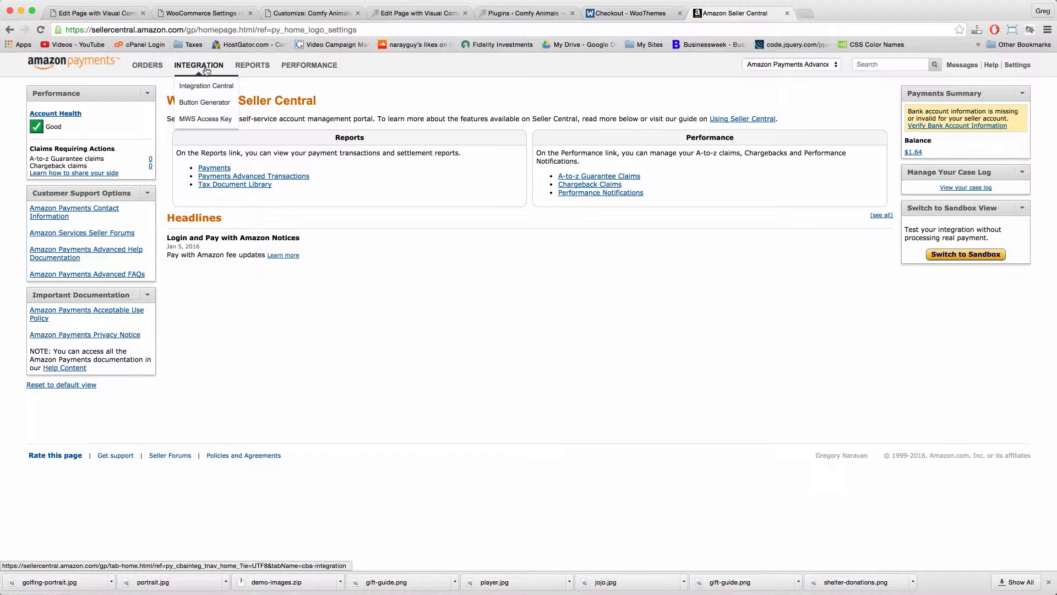
click(202, 121)
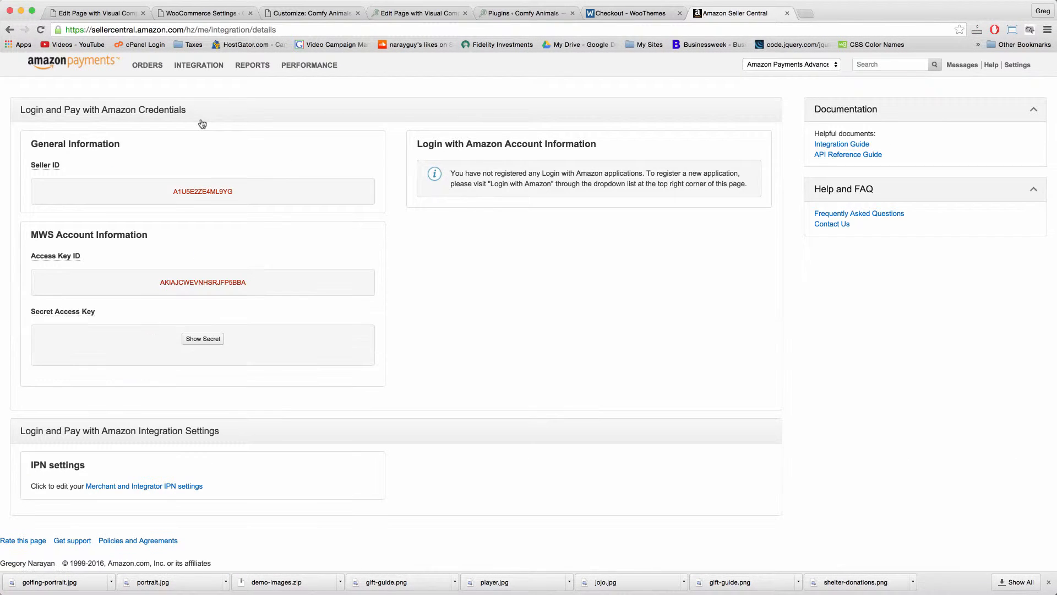
click(204, 340)
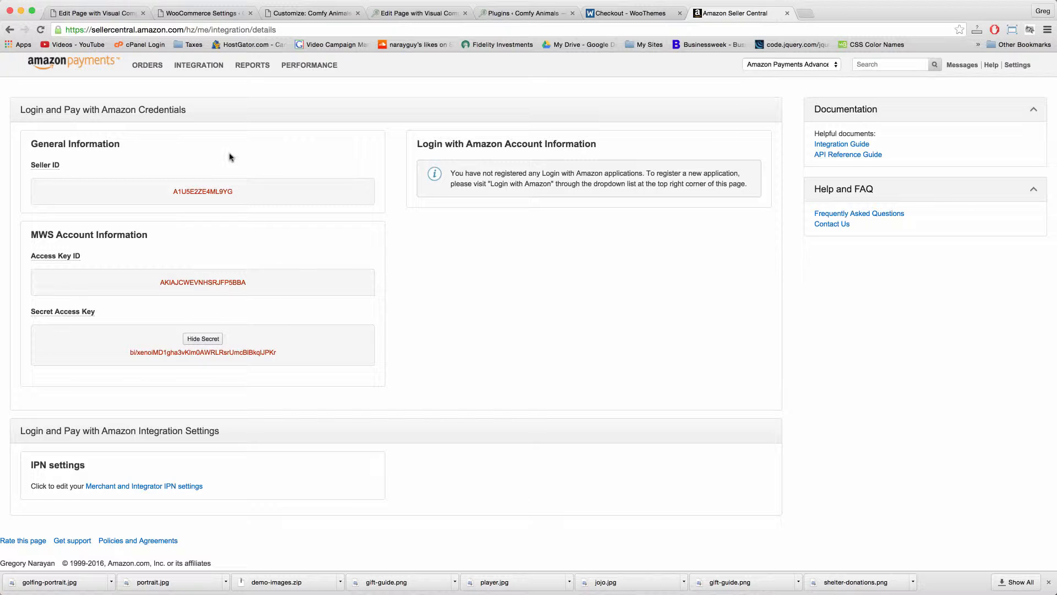
Copy the Seller ID from Seller Central into the Seller ID field of WooCommerce's Amazon Payments Advanced settings.
click(217, 13)
click(307, 316)
click(305, 351)
click(301, 382)
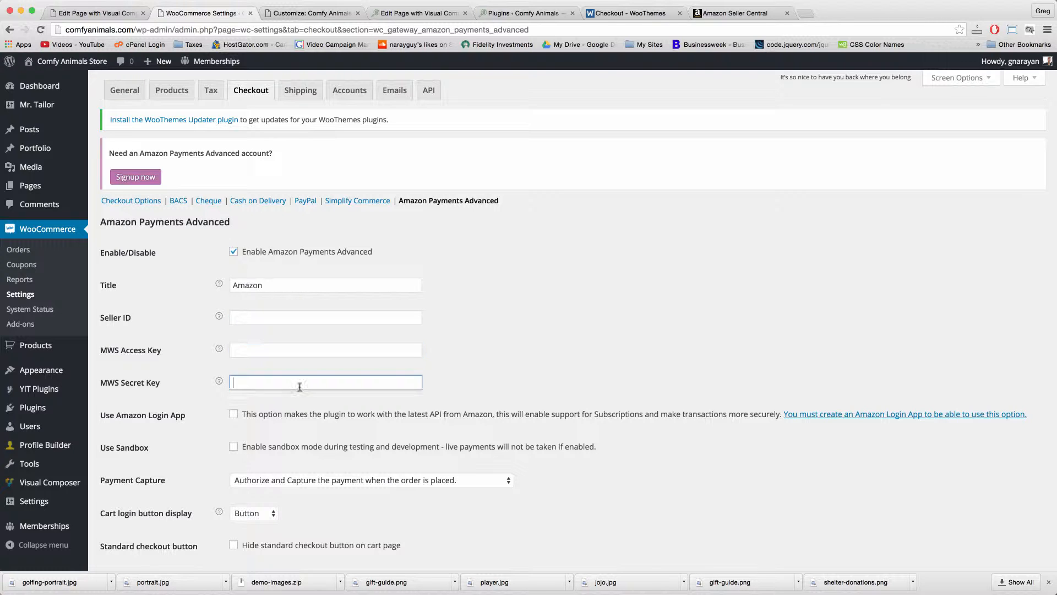
click(738, 14)
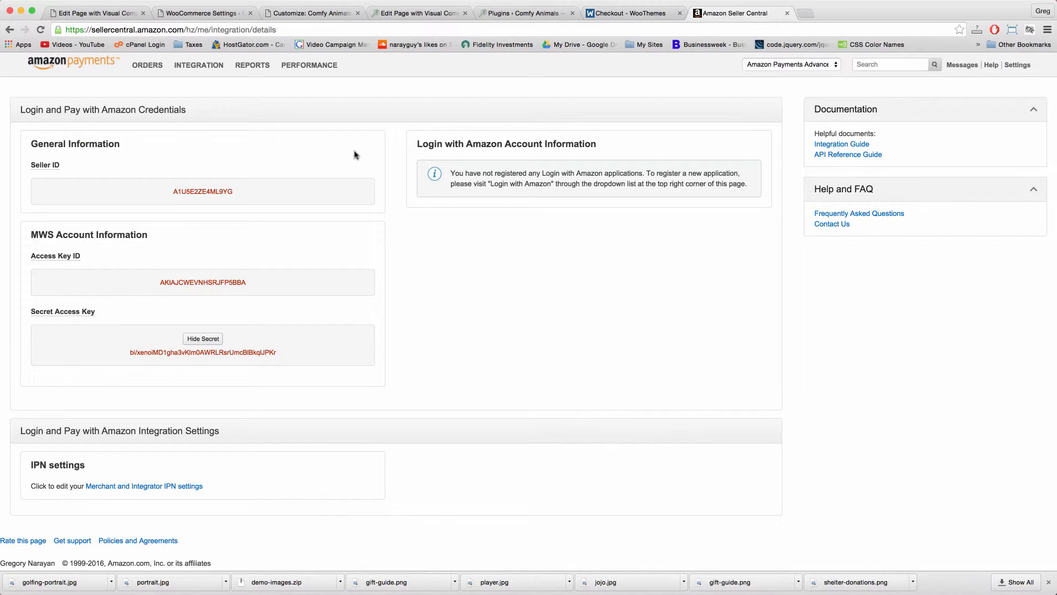
double_click(215, 188)
right_click(212, 187)
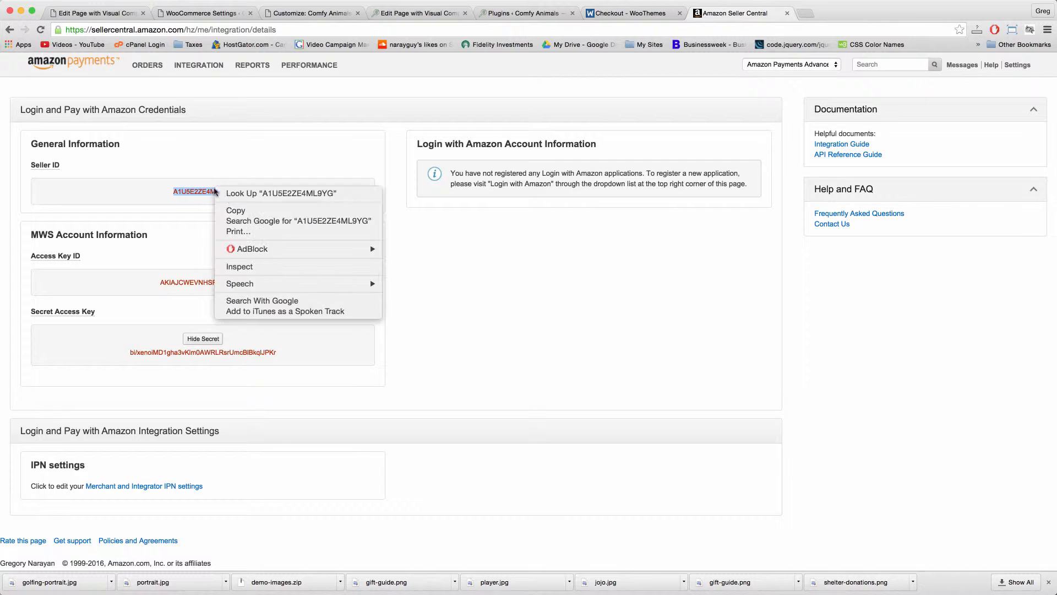
click(226, 208)
click(190, 13)
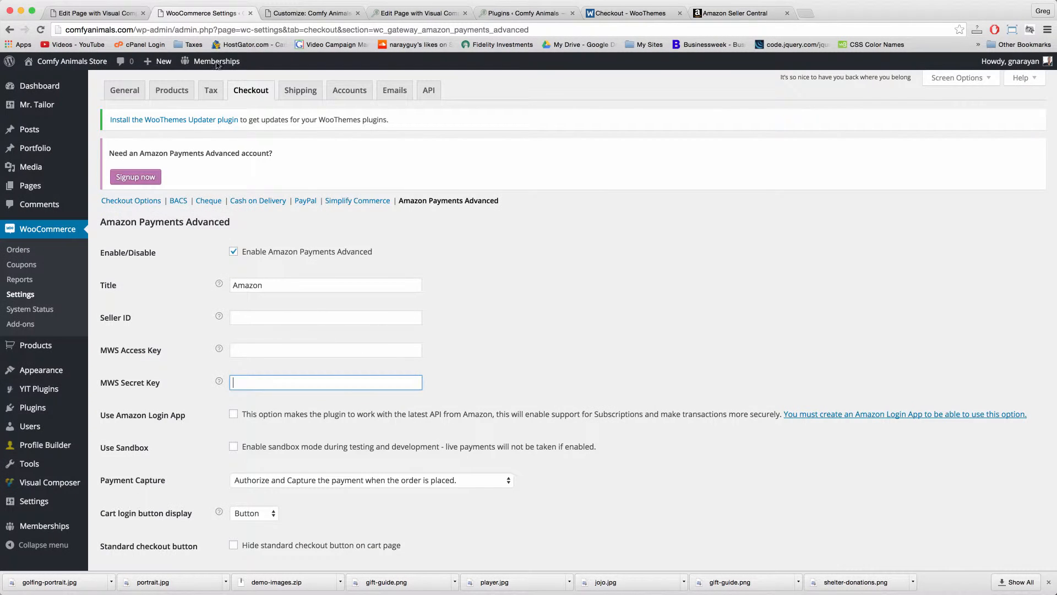
click(251, 311)
key(super+v)
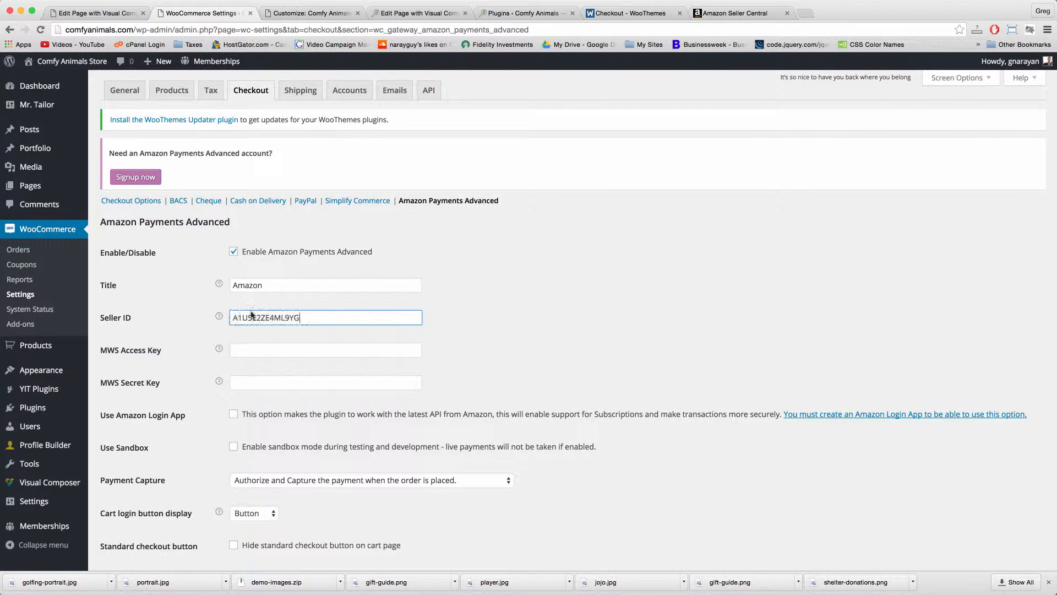
Copy the MWS access key and MWS secret key from Seller Central into the gateway settings and save the changes.
click(253, 351)
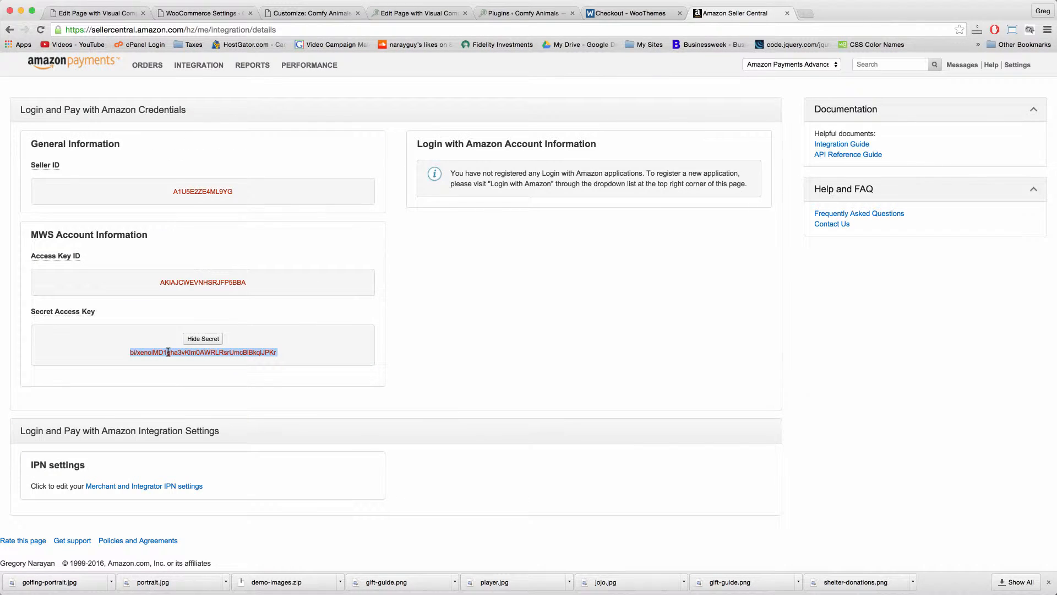
click(196, 13)
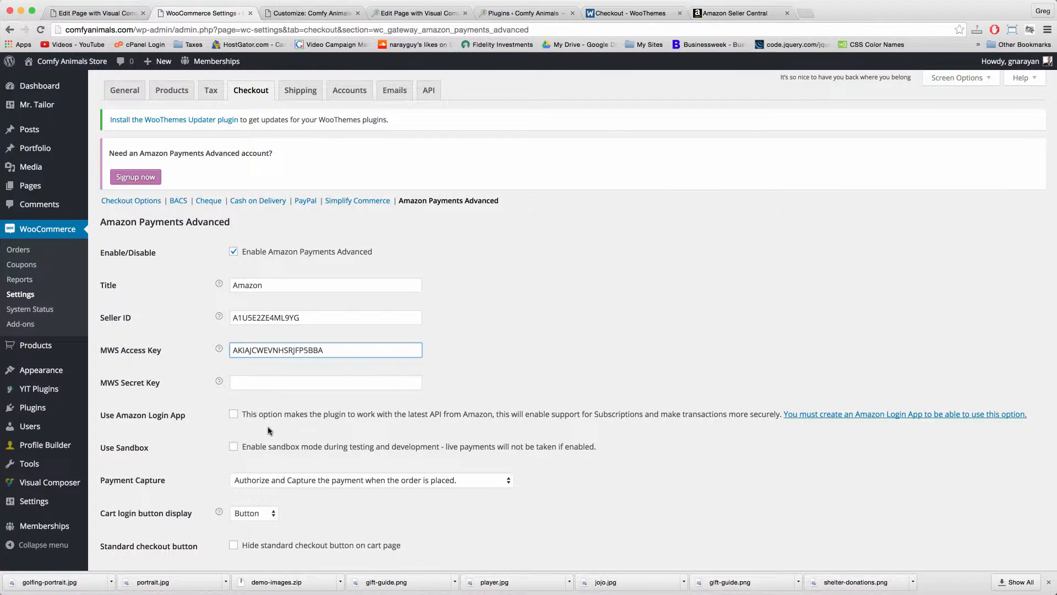
click(252, 386)
key(super+v)
scroll(436, 364, down, 5)
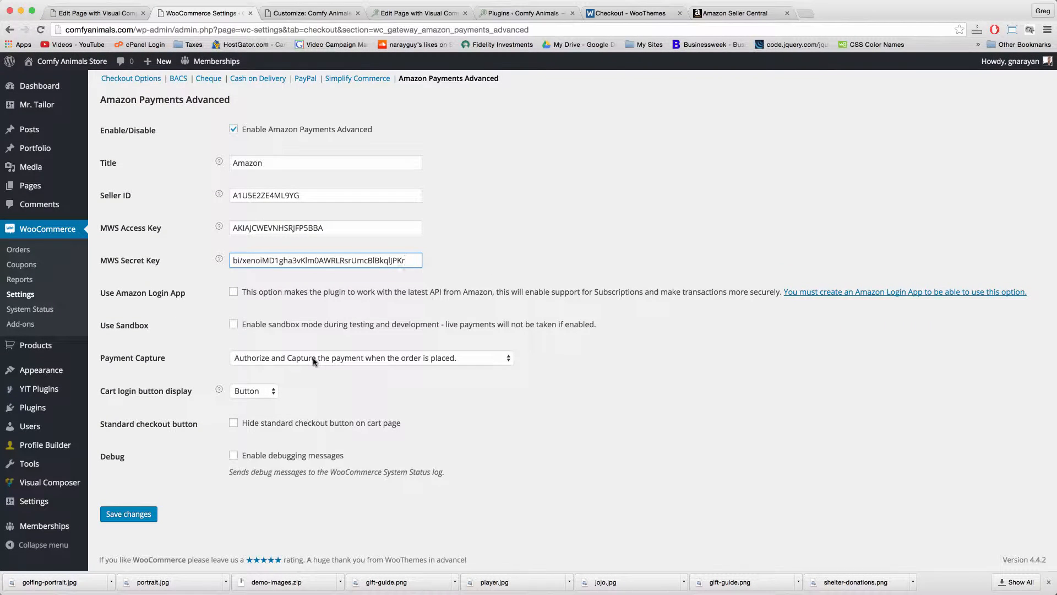
click(129, 513)
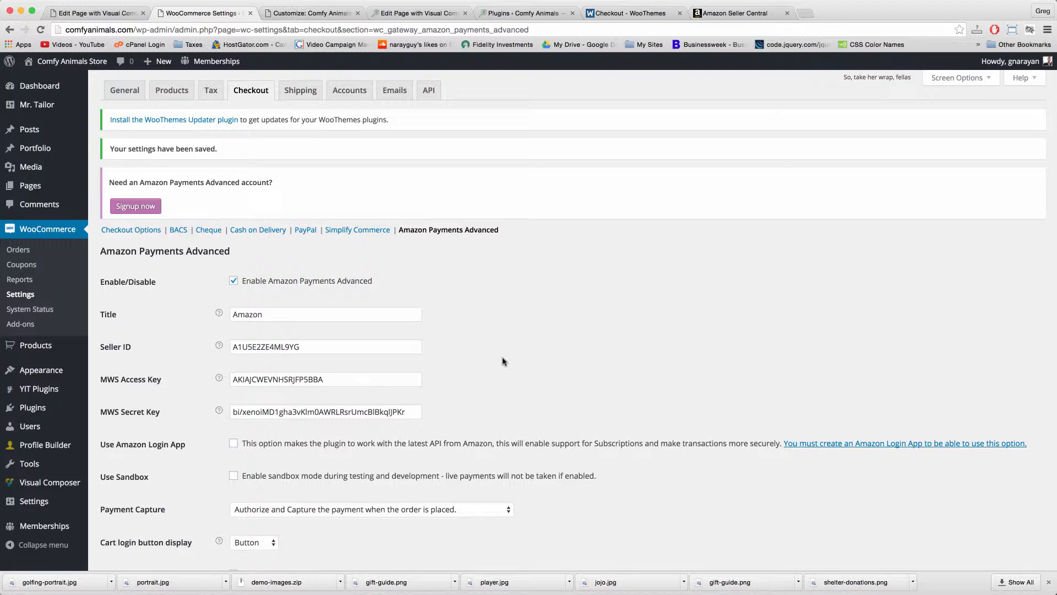
click(739, 13)
scroll(416, 281, up, 2)
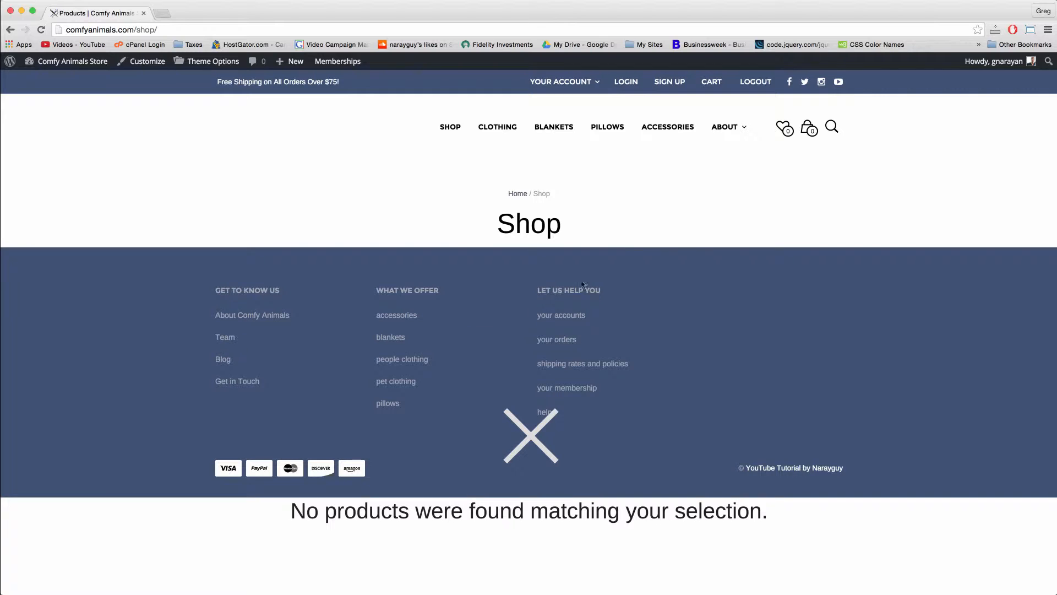
Start a new WooCommerce product from the store's shop page.
mouse_move(290, 62)
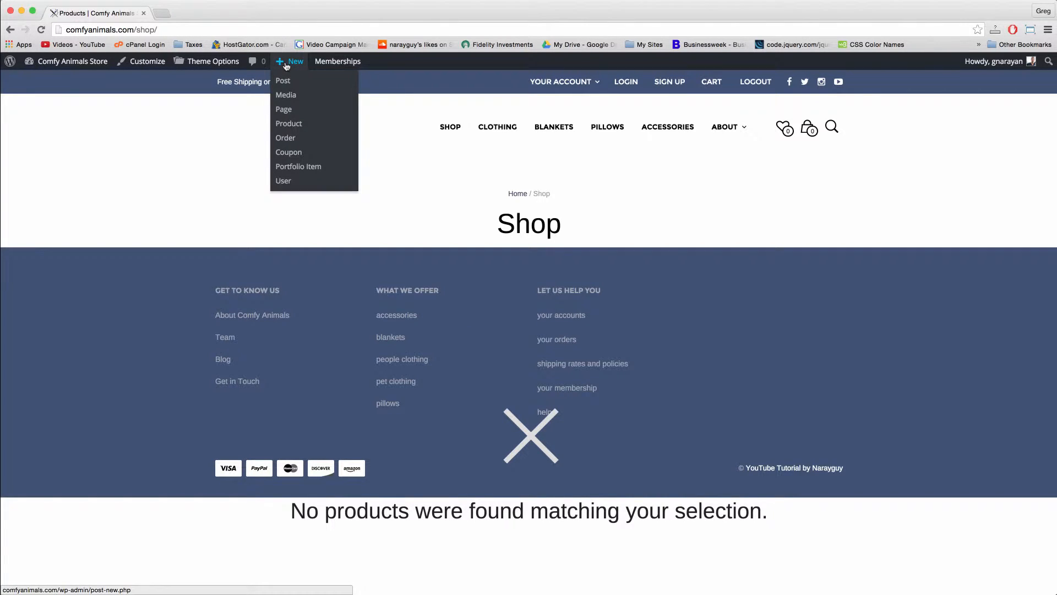
click(293, 124)
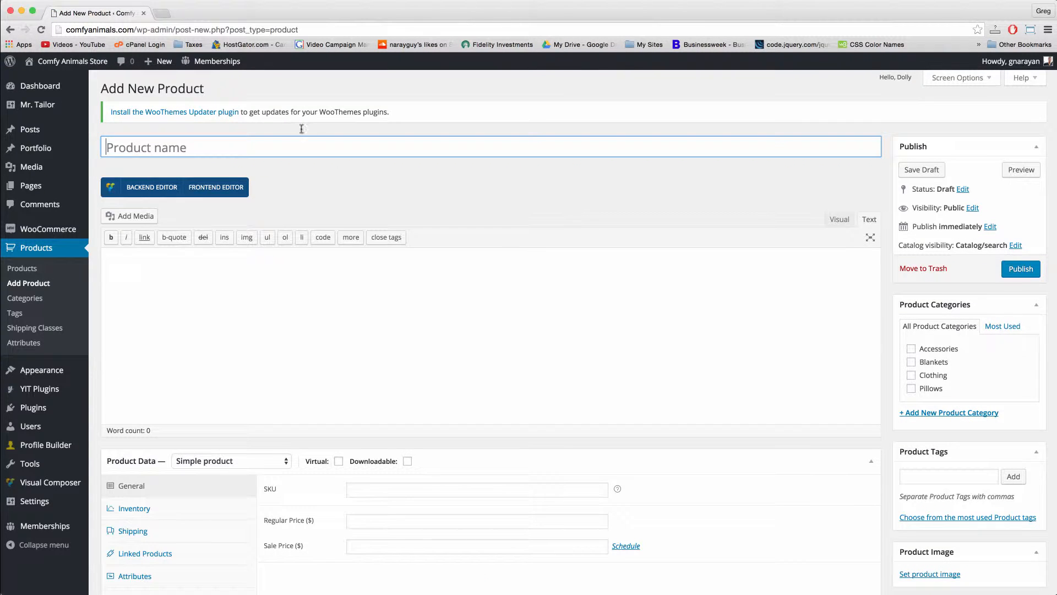
Look over the empty product form and switch the main description editor to visual mode.
click(453, 298)
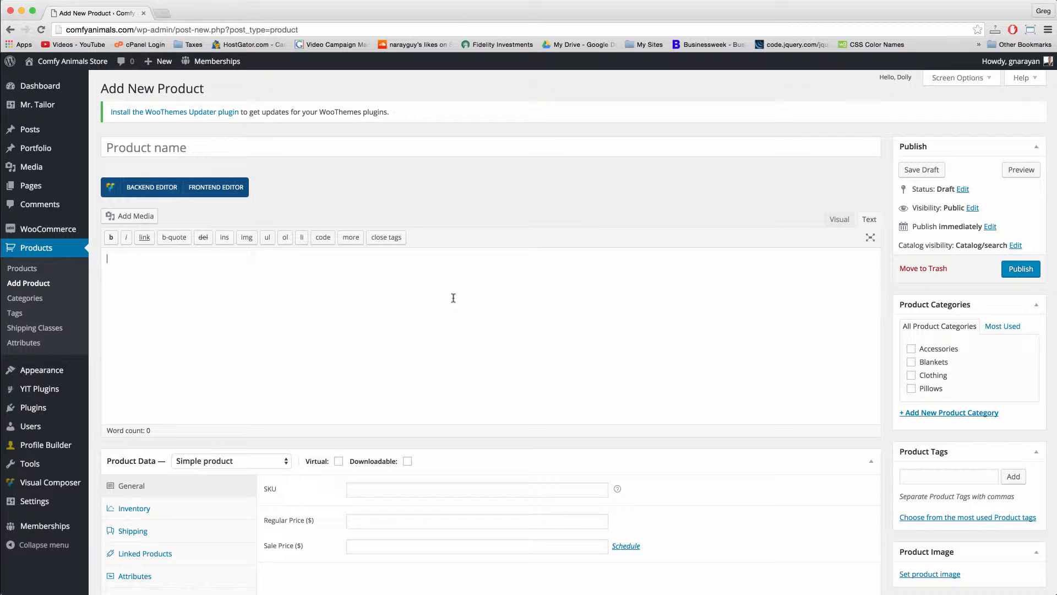
scroll(513, 288, down, 5)
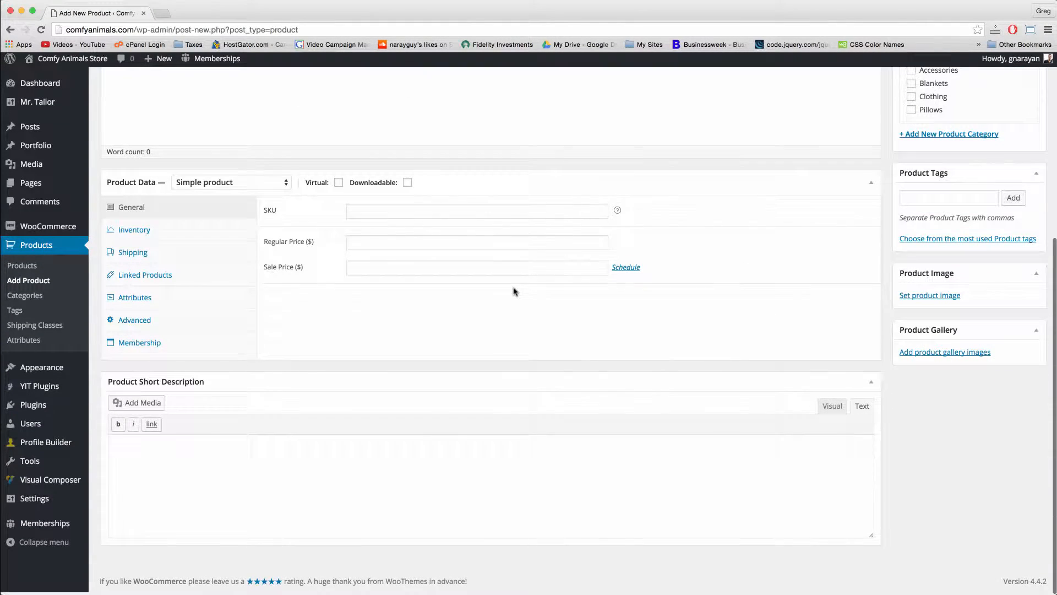
scroll(514, 290, up, 5)
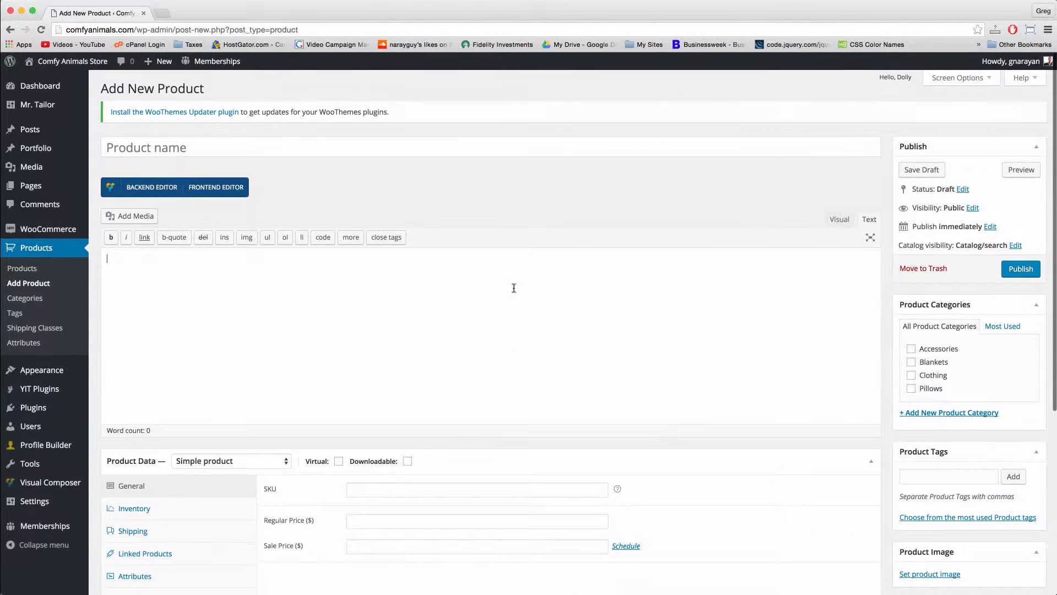
scroll(459, 262, down, 5)
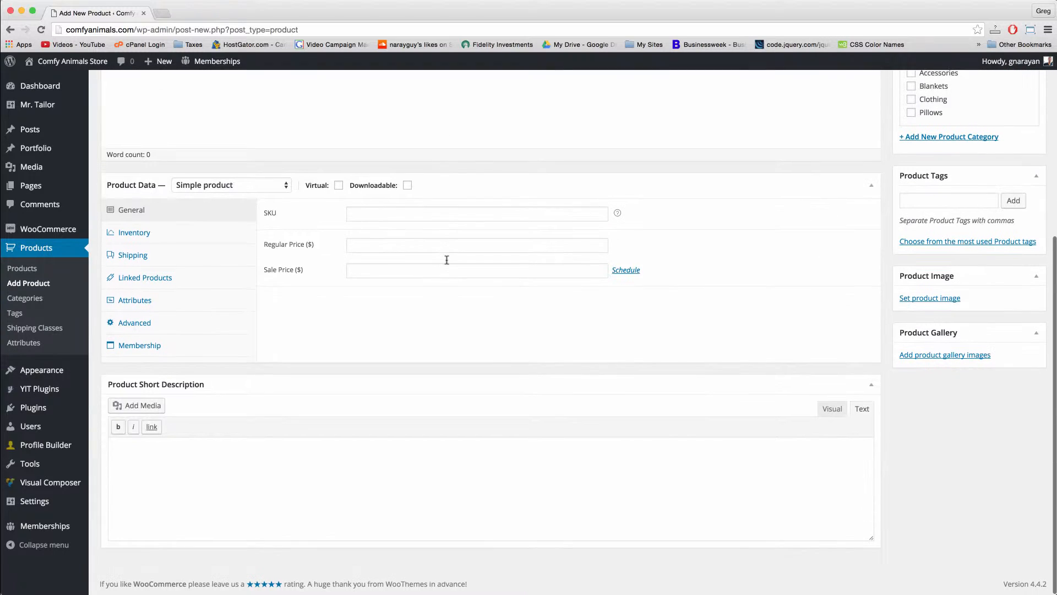
scroll(448, 262, up, 5)
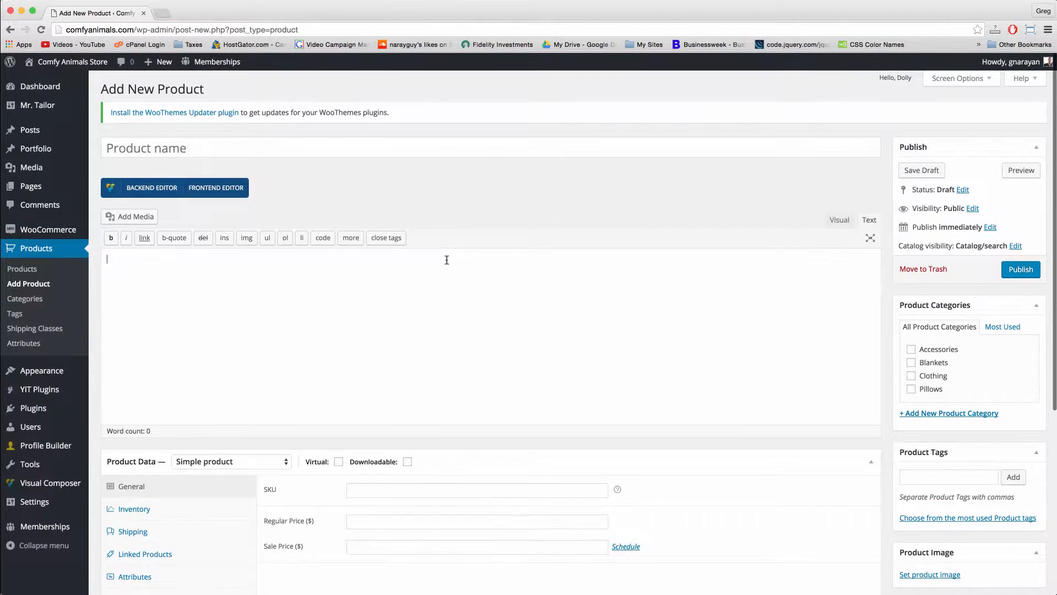
click(365, 294)
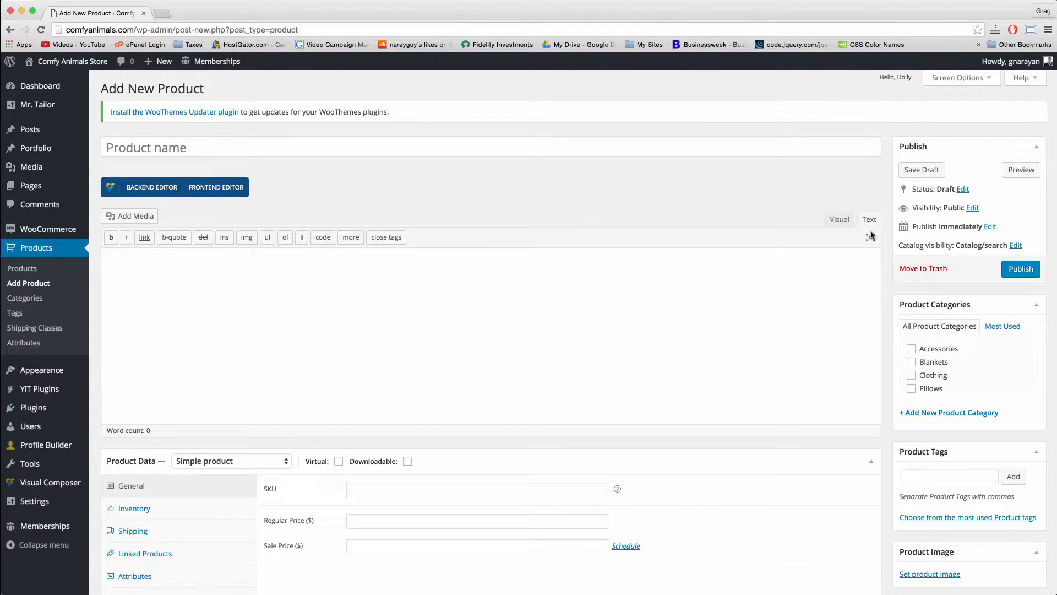
click(839, 219)
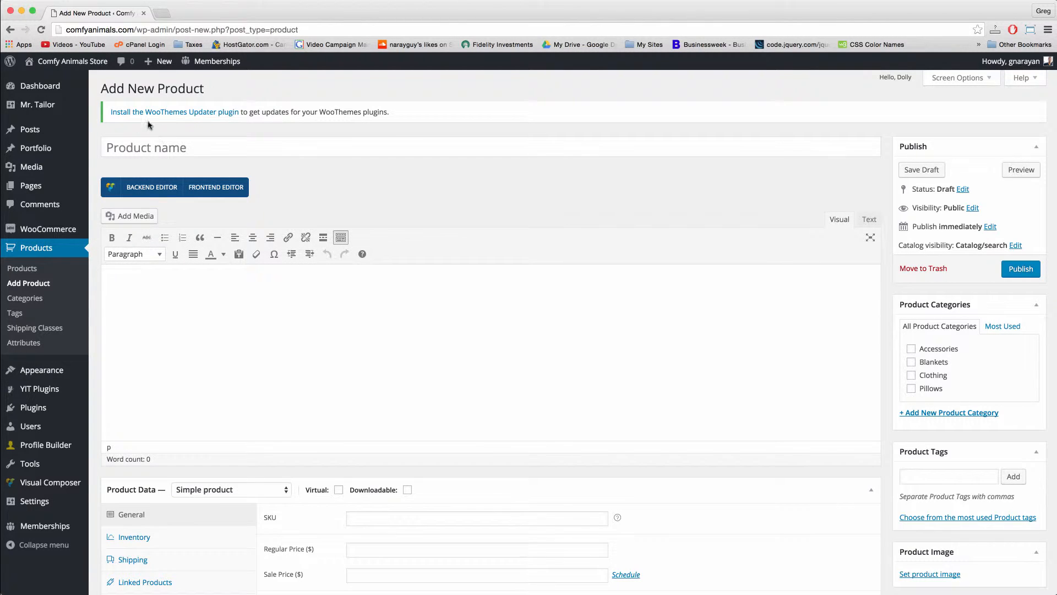
Examine the product name field and the description editor's paragraph style options.
click(162, 143)
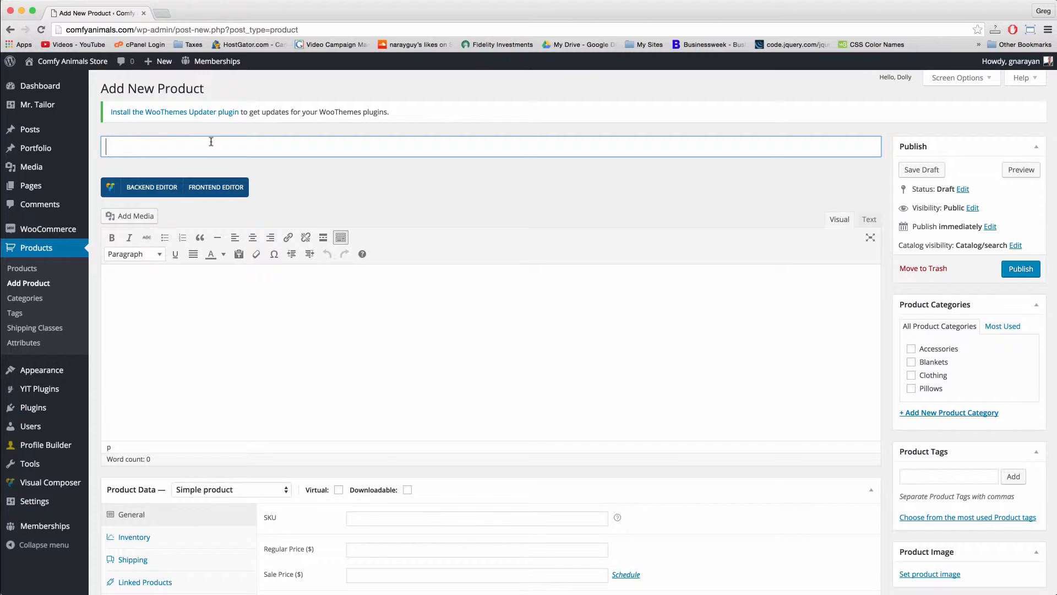
click(210, 300)
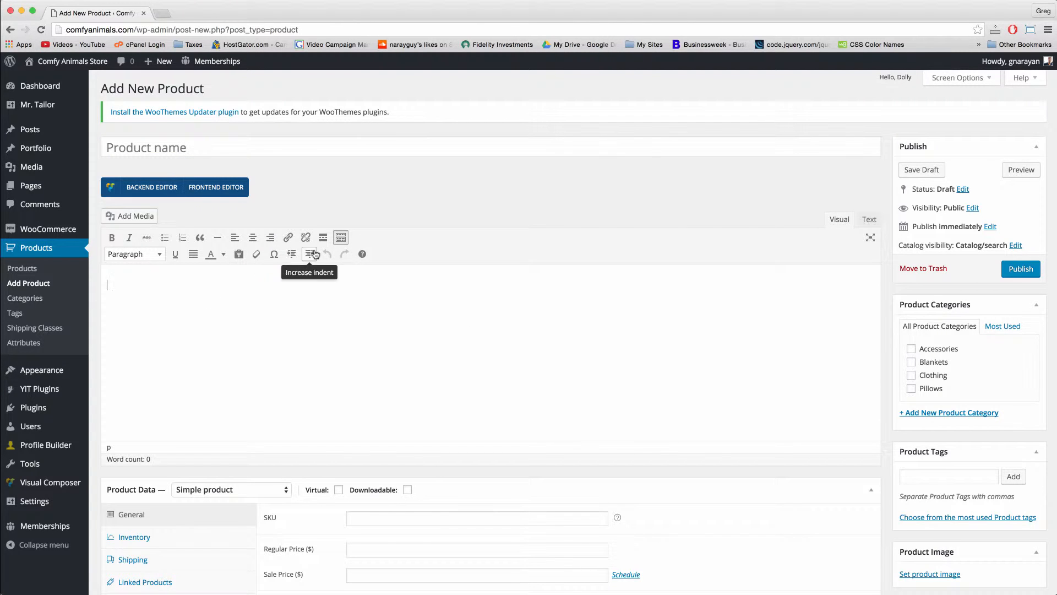
click(159, 254)
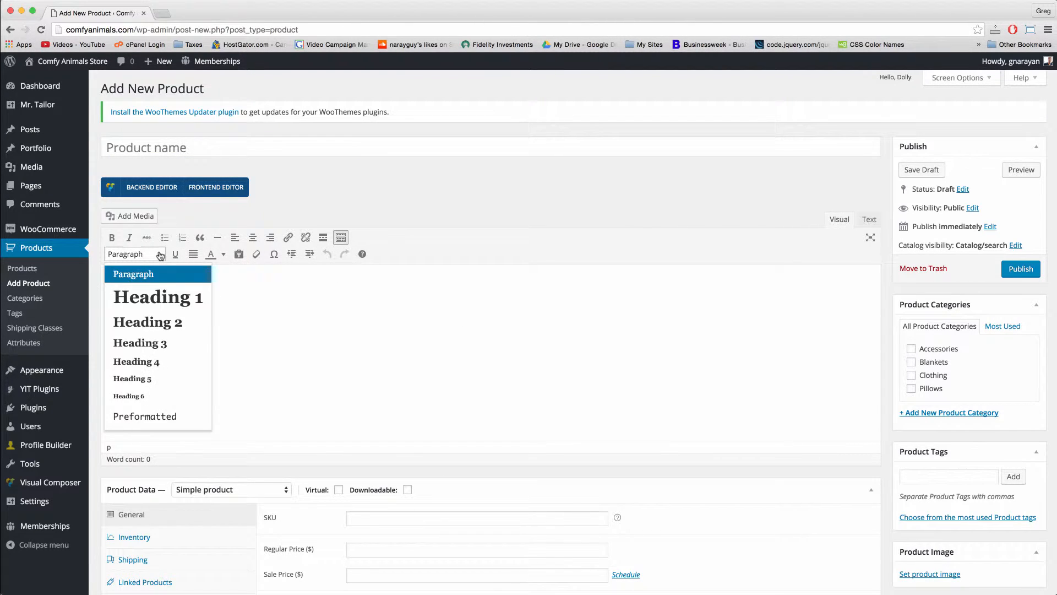
click(159, 255)
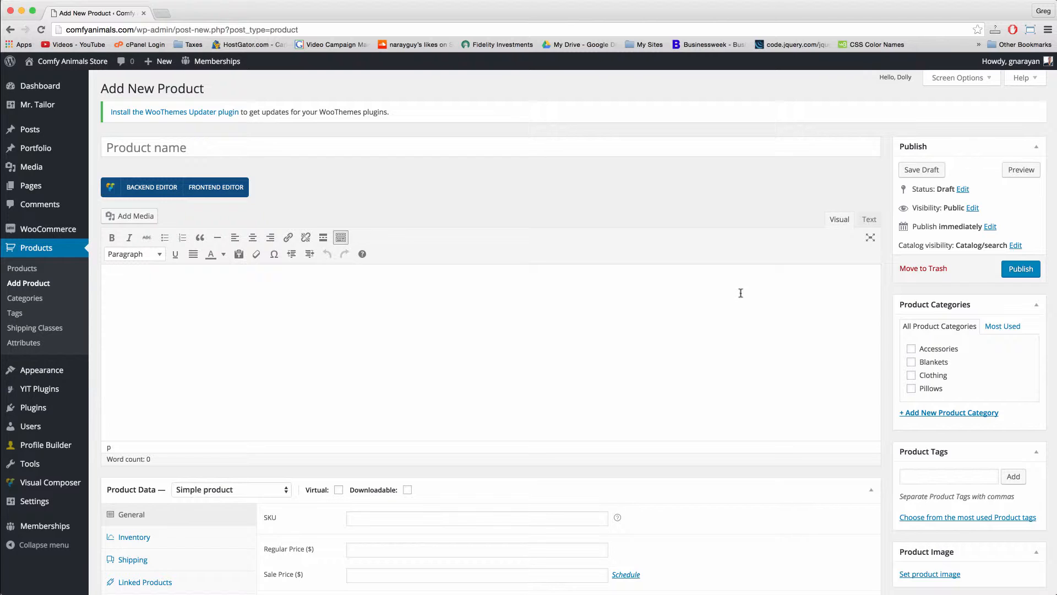
click(247, 153)
click(370, 341)
Find the sherpa-blanket.JPG file by searching for "sherpa", upload it and set it as the product image.
scroll(886, 342, down, 5)
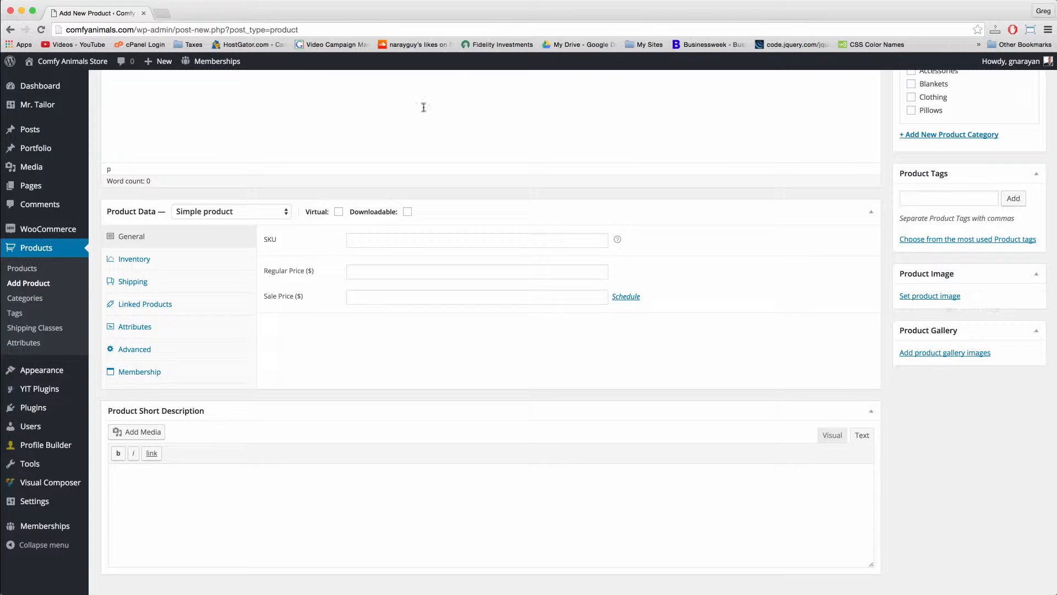
click(941, 298)
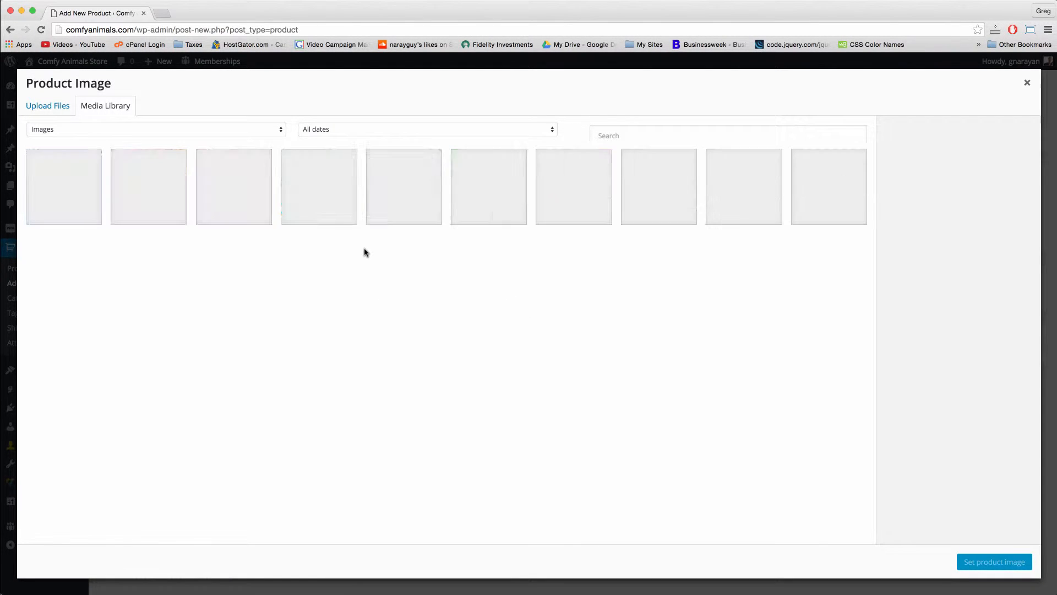
click(51, 110)
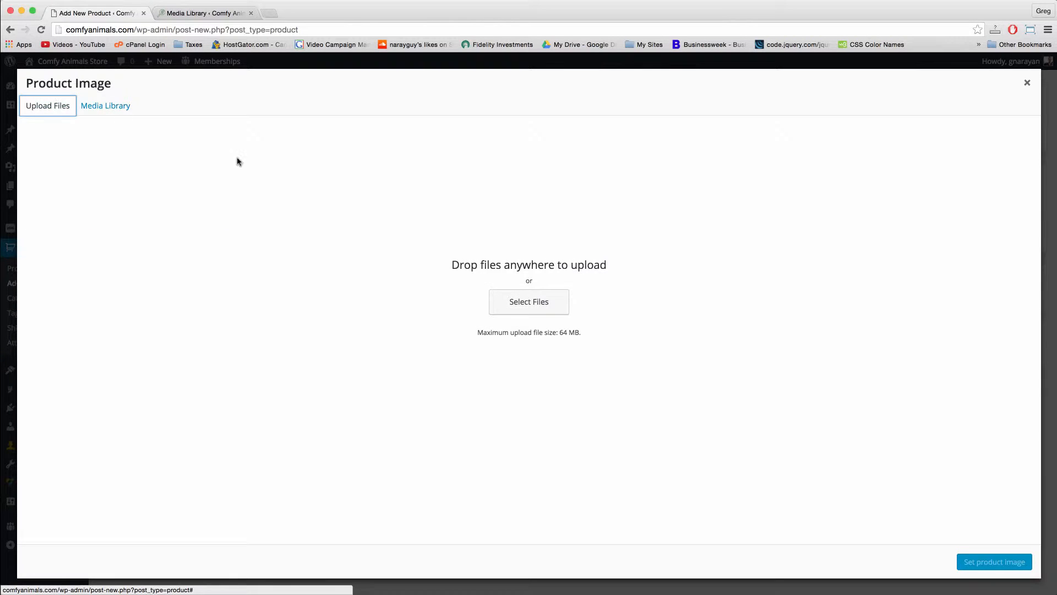
click(538, 308)
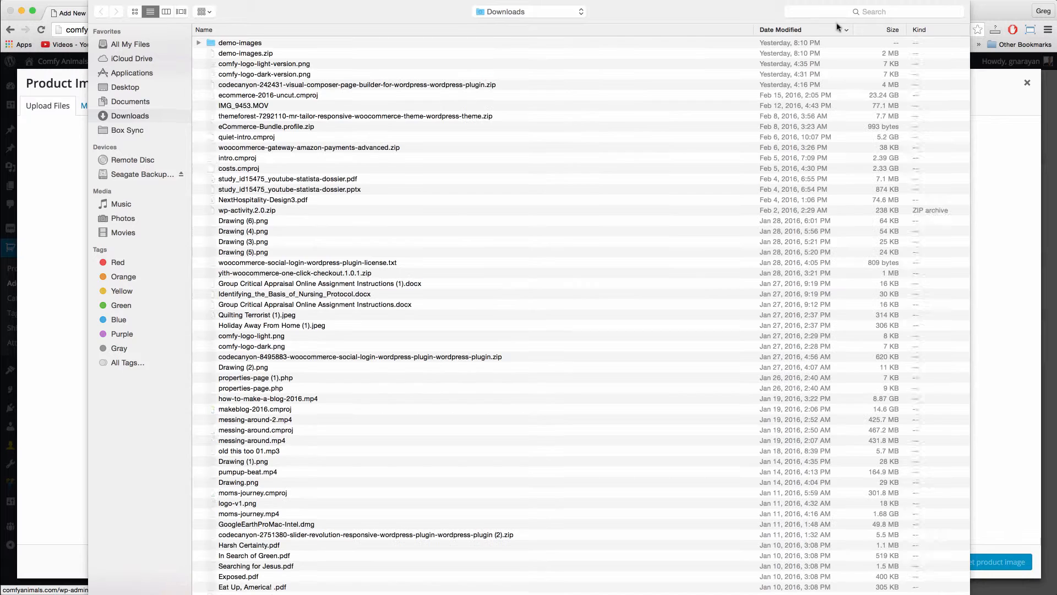
click(861, 13)
text(sherpa)
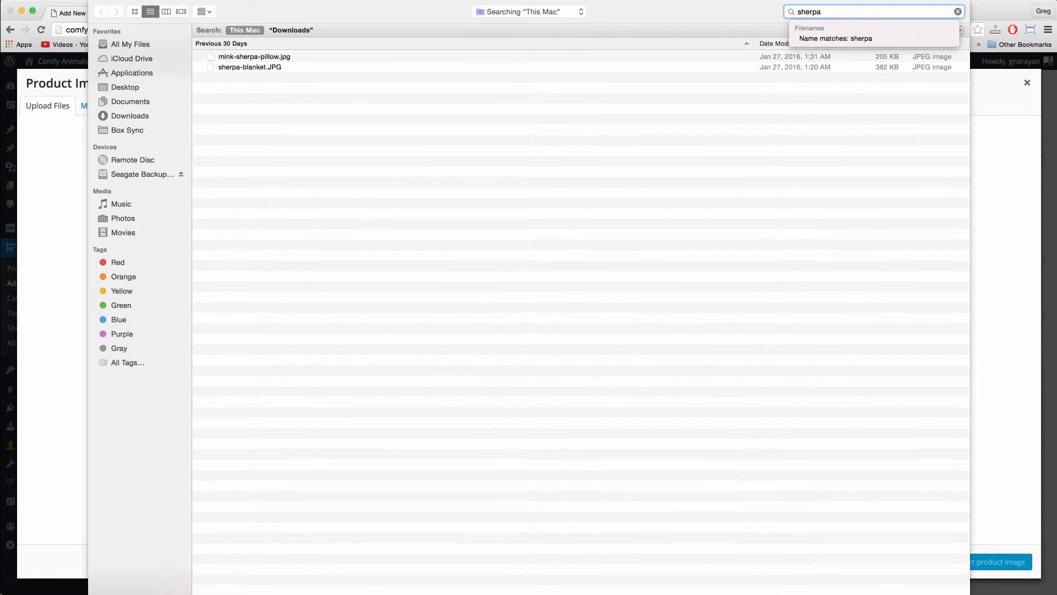
double_click(255, 67)
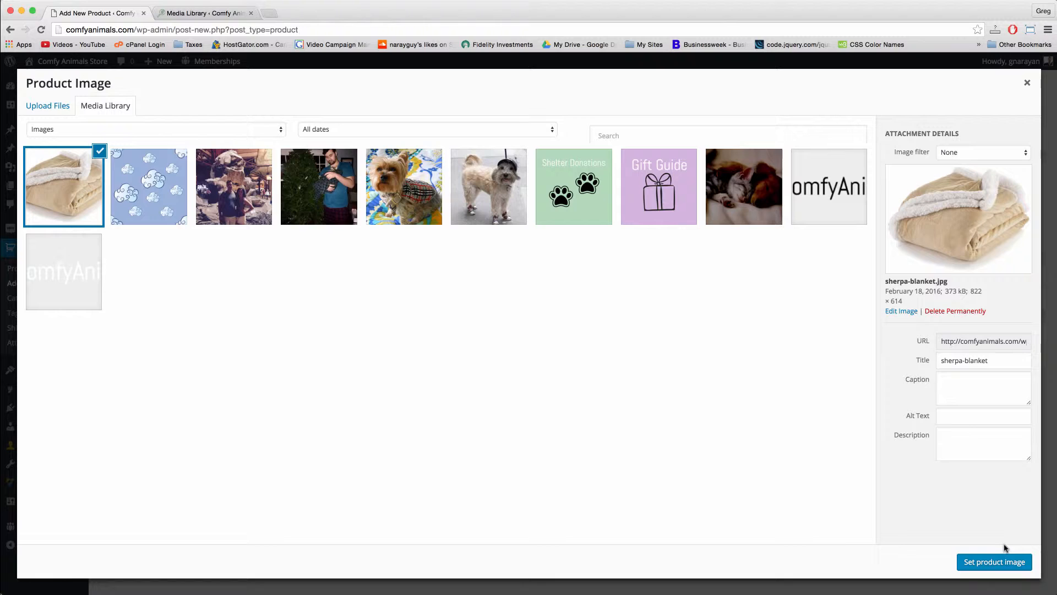
click(995, 563)
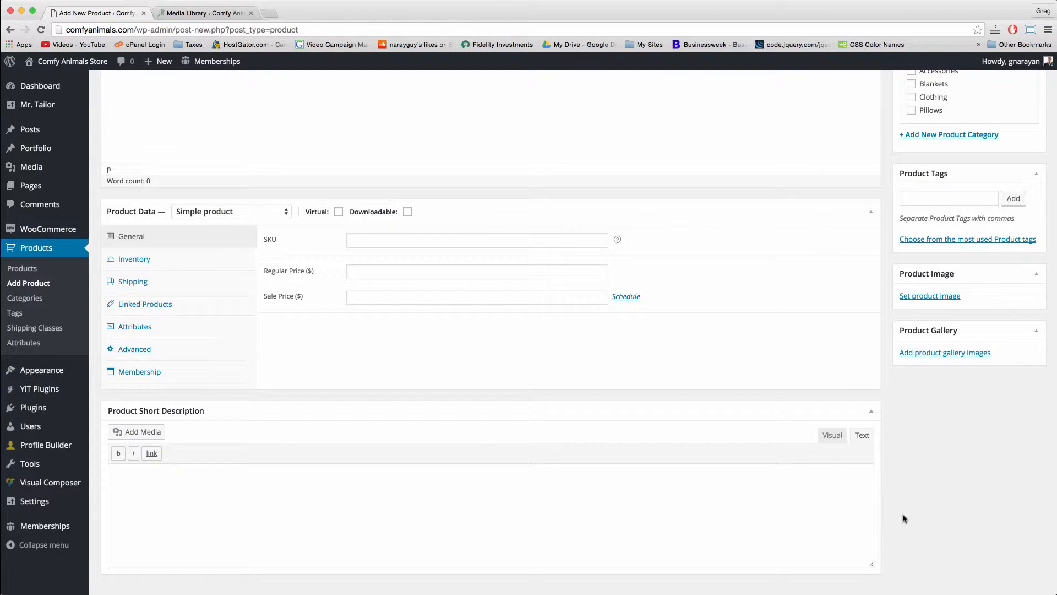
Name the product "Sherpa Forever Blanket".
scroll(930, 521, up, 5)
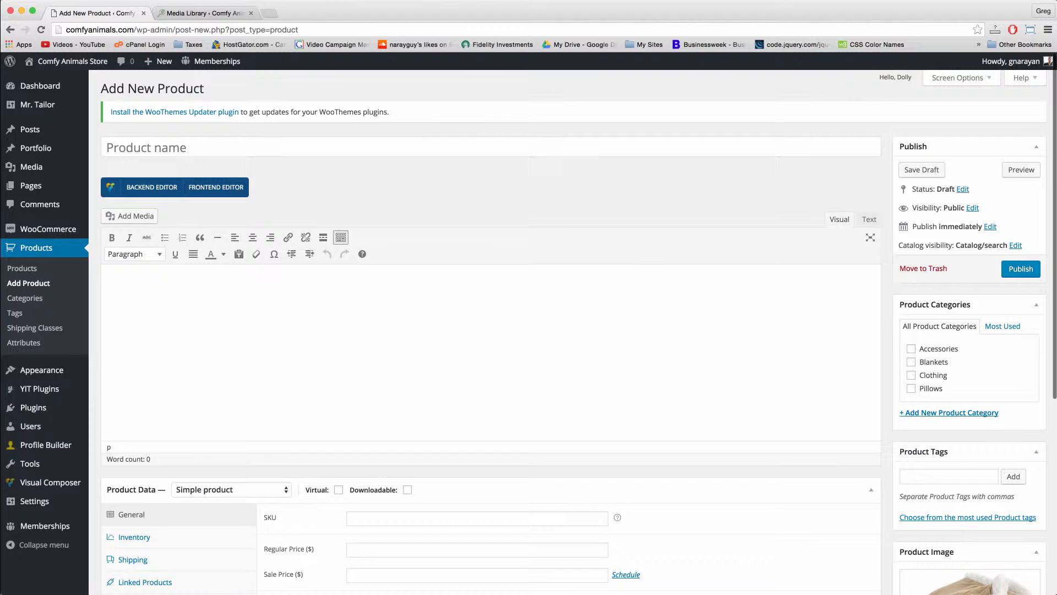
click(418, 320)
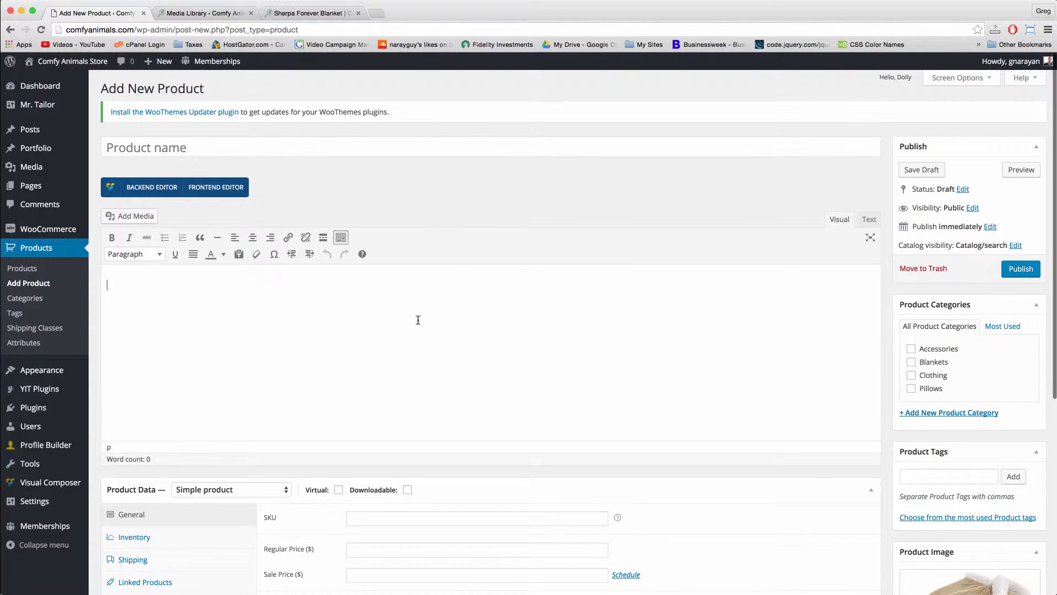
click(150, 146)
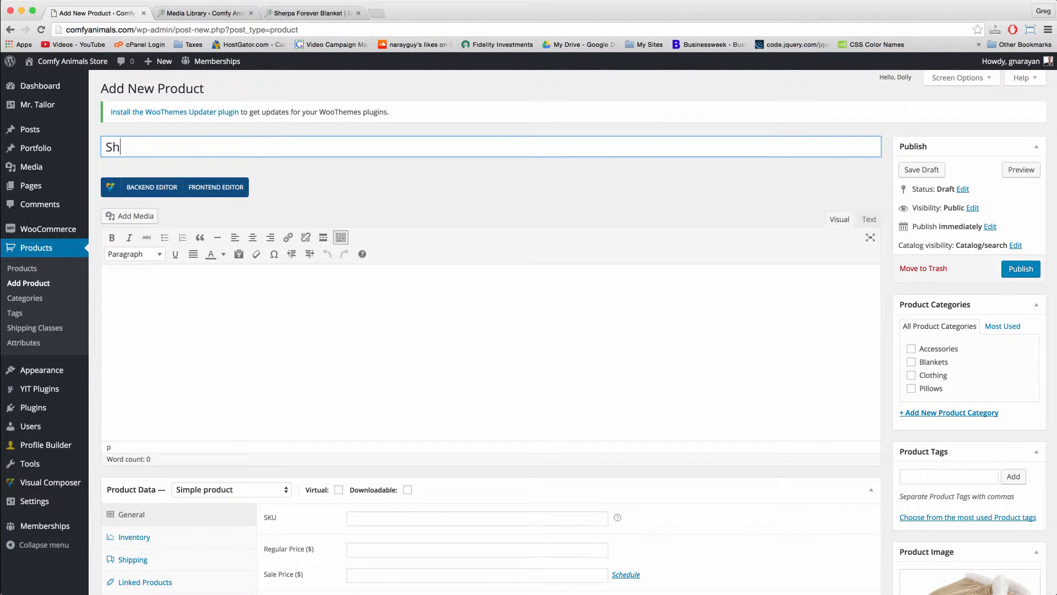
text(Sherpa Forever Blanke)
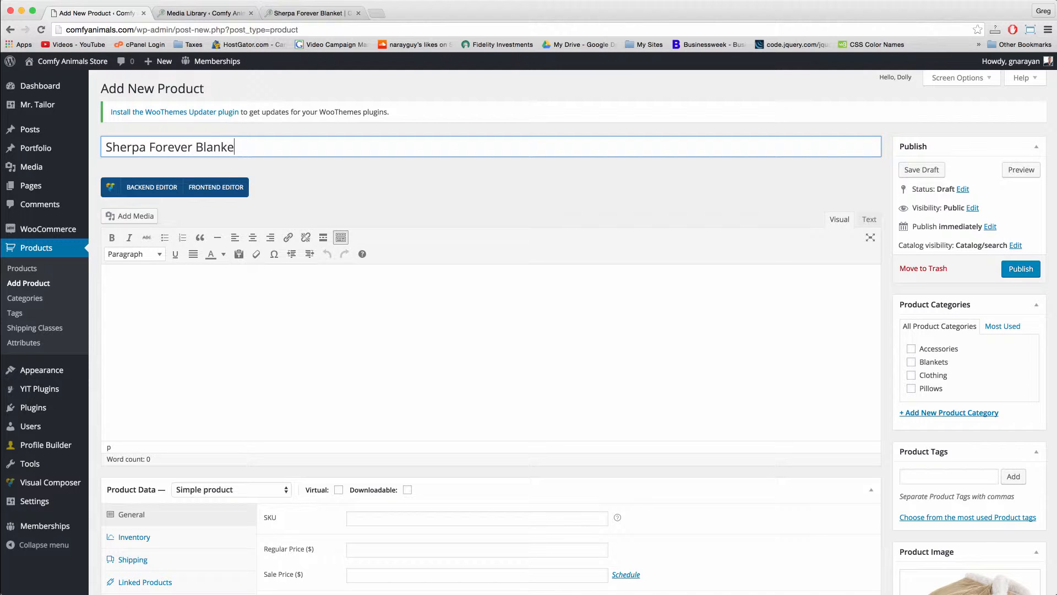
click(206, 310)
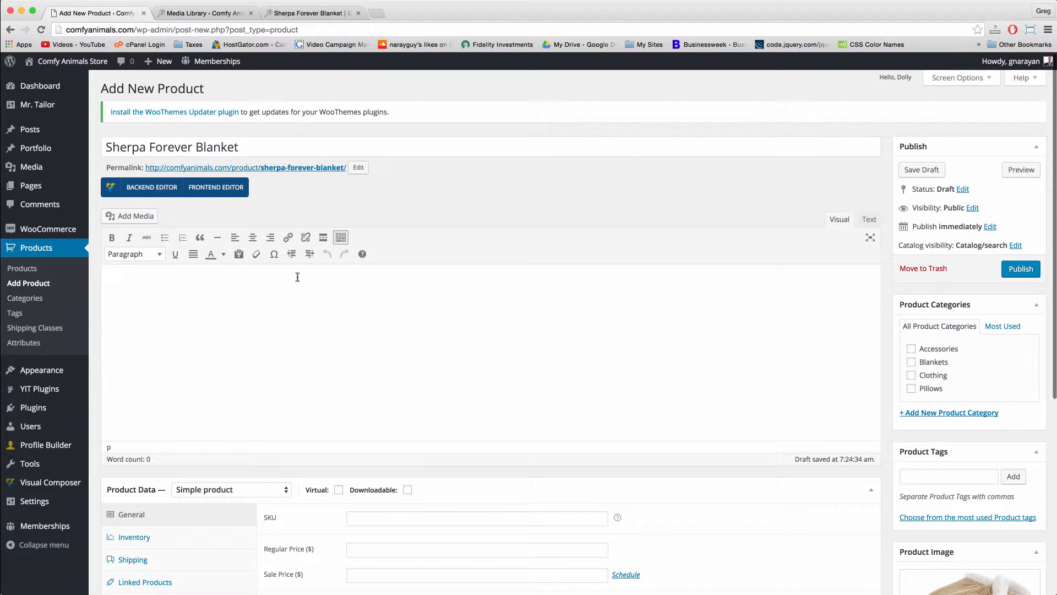
Enter the product short description "Made with a Peruvian fleece blend in small batches at our Colorado farm.".
scroll(401, 278, down, 10)
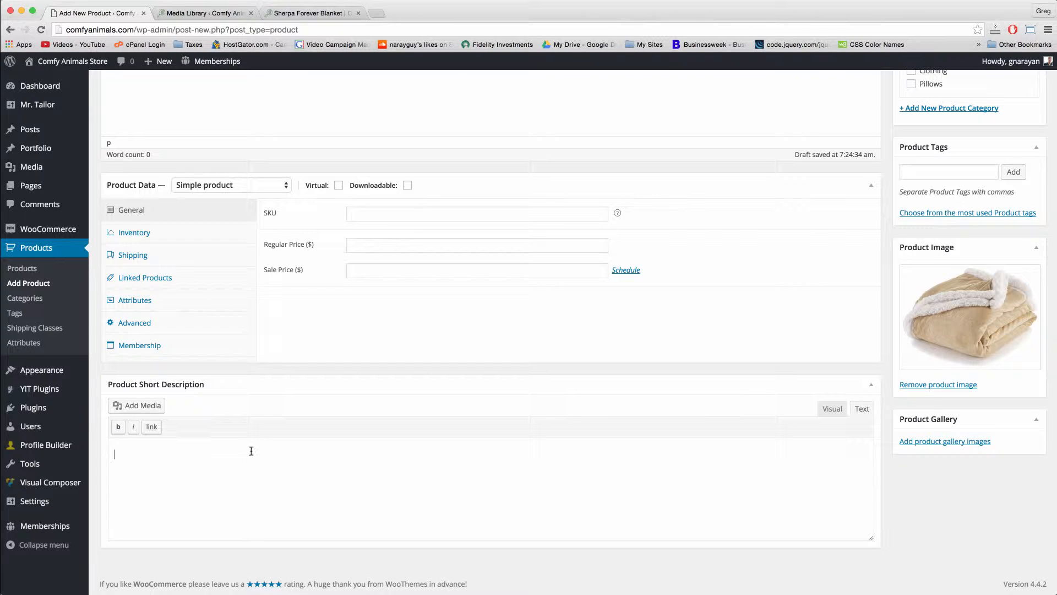
text(Made with a Peruvian fleece blend in small batches at our Colorado farm.)
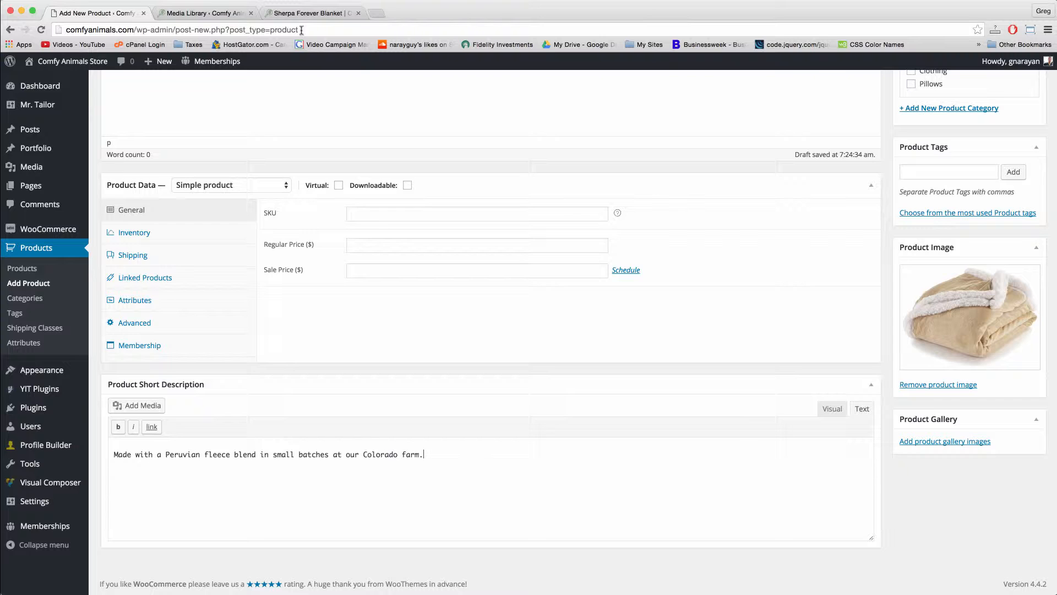
Enter the main product description "Our sherpa blanket just might make you want to stay in bed forever. You’ve been warned.".
scroll(150, 294, up, 6)
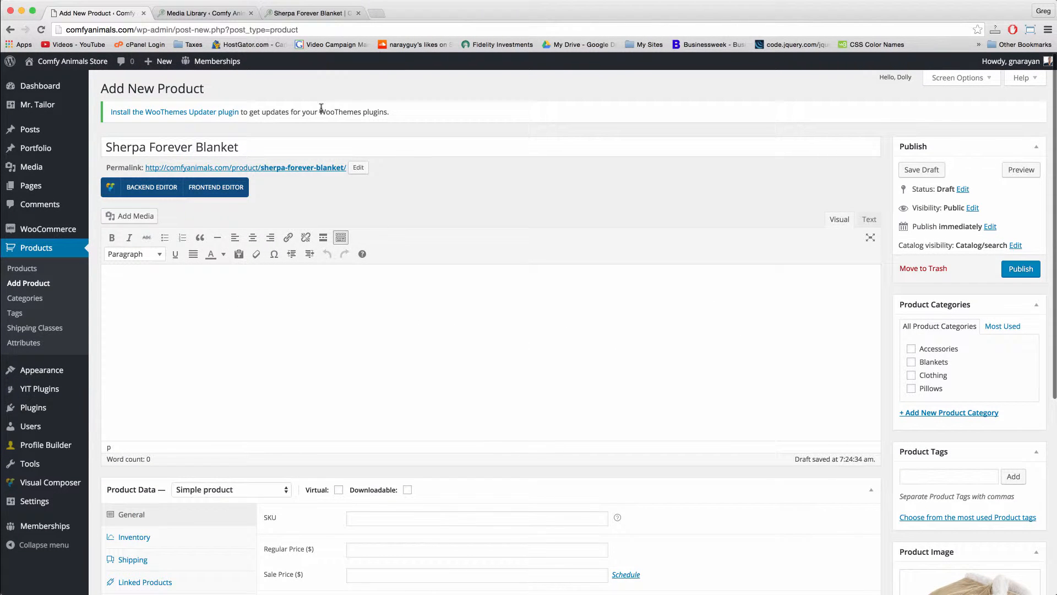
text(Our sherpa blanket just might make you want to stay in bed forever. You’ve been warned.)
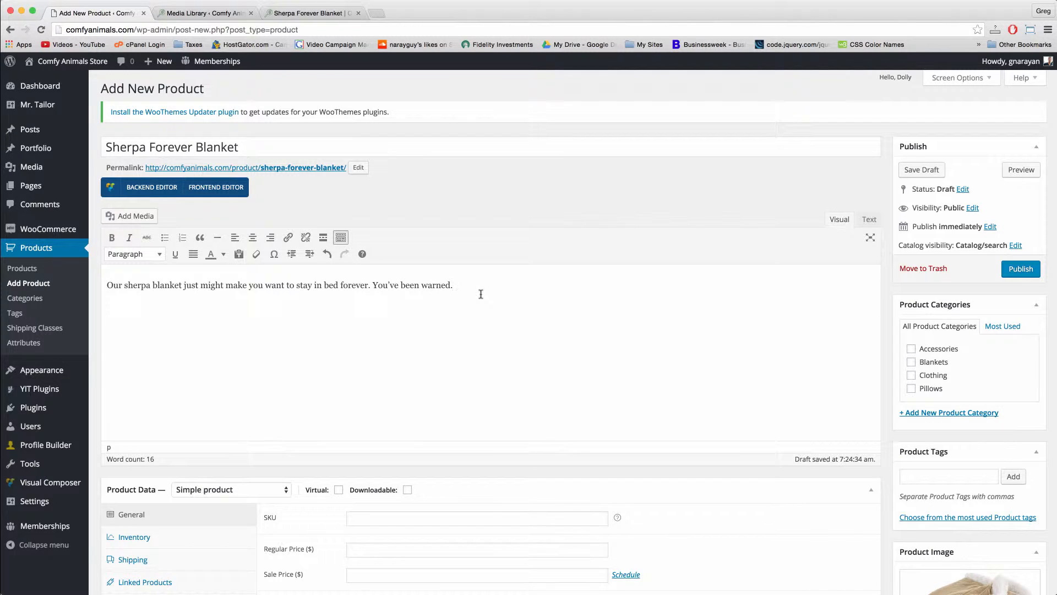
Set the product's regular price to 75.55 dollars and leave the sale price empty.
scroll(481, 294, down, 4)
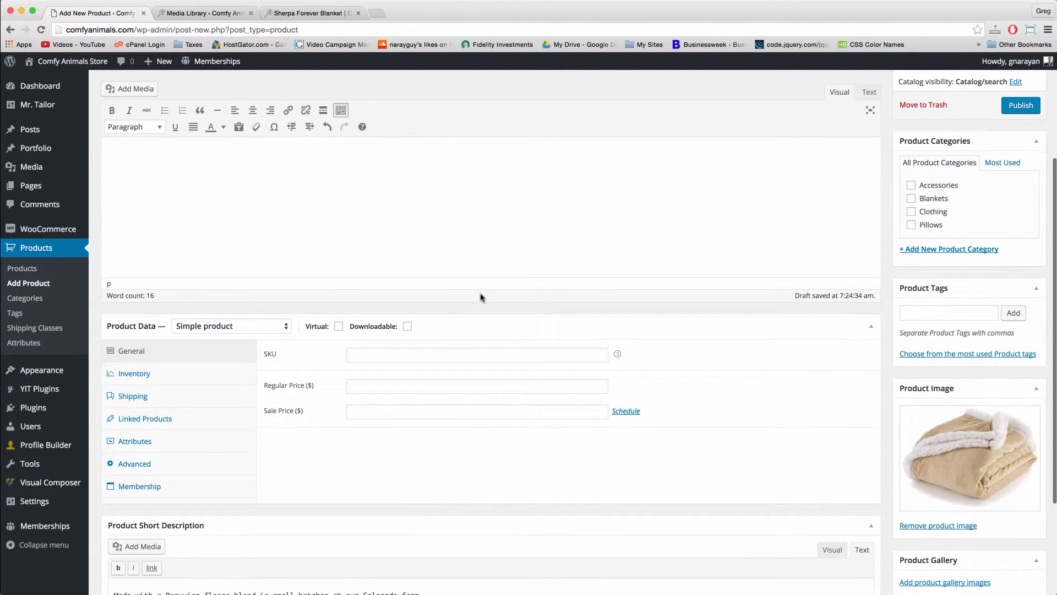
scroll(481, 294, up, 1)
scroll(481, 294, up, 5)
scroll(481, 294, down, 6)
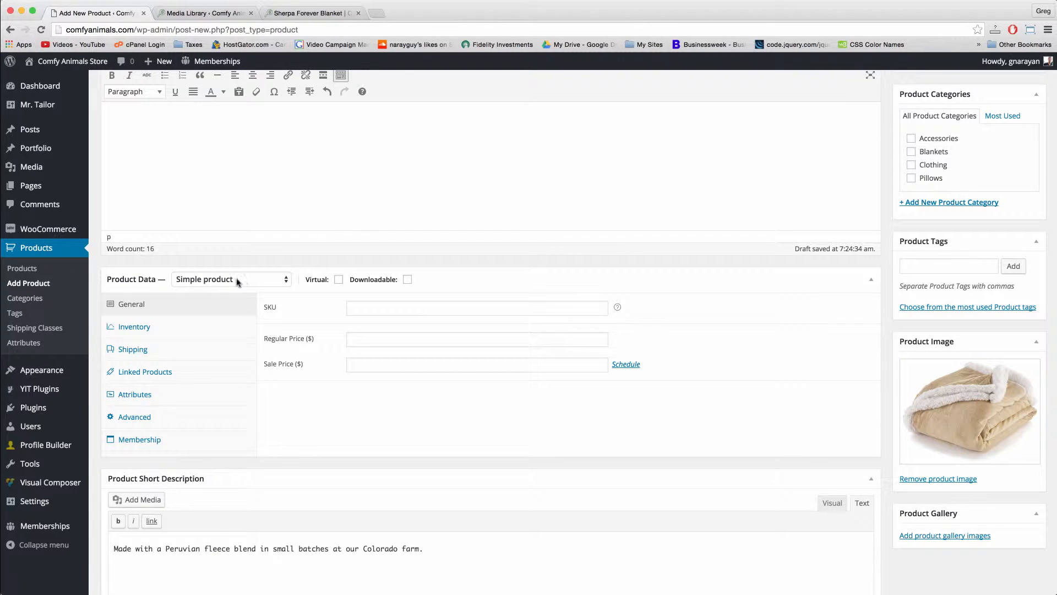
click(363, 367)
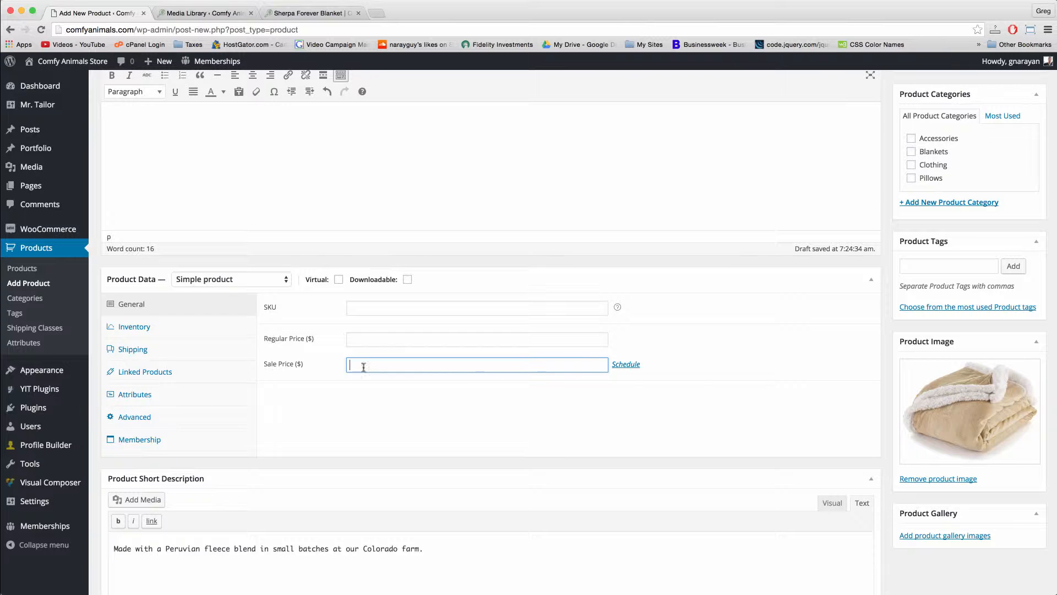
click(357, 338)
click(363, 364)
click(362, 339)
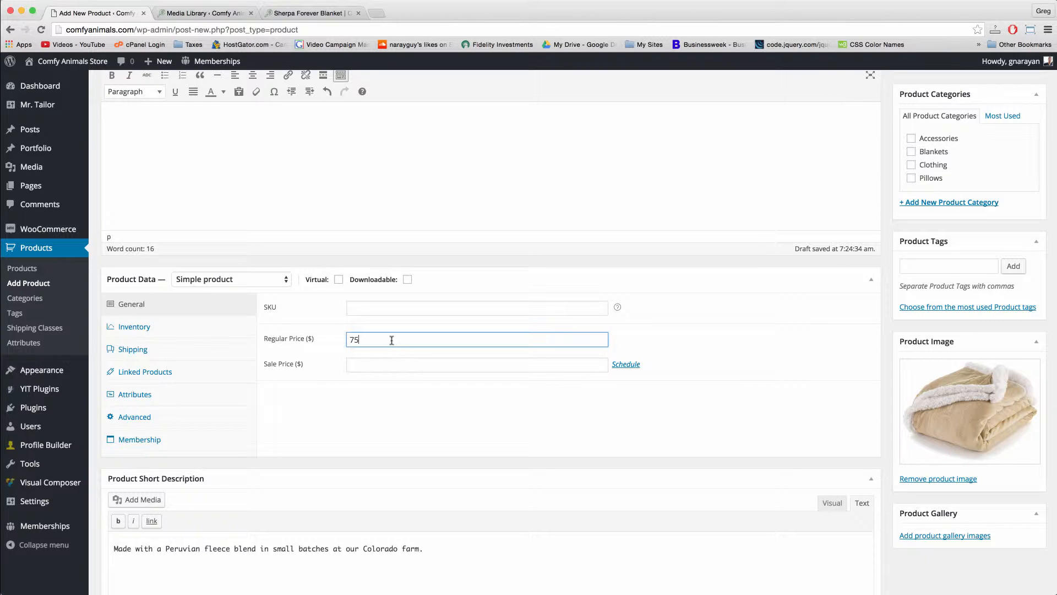
scroll(392, 339, up, 2)
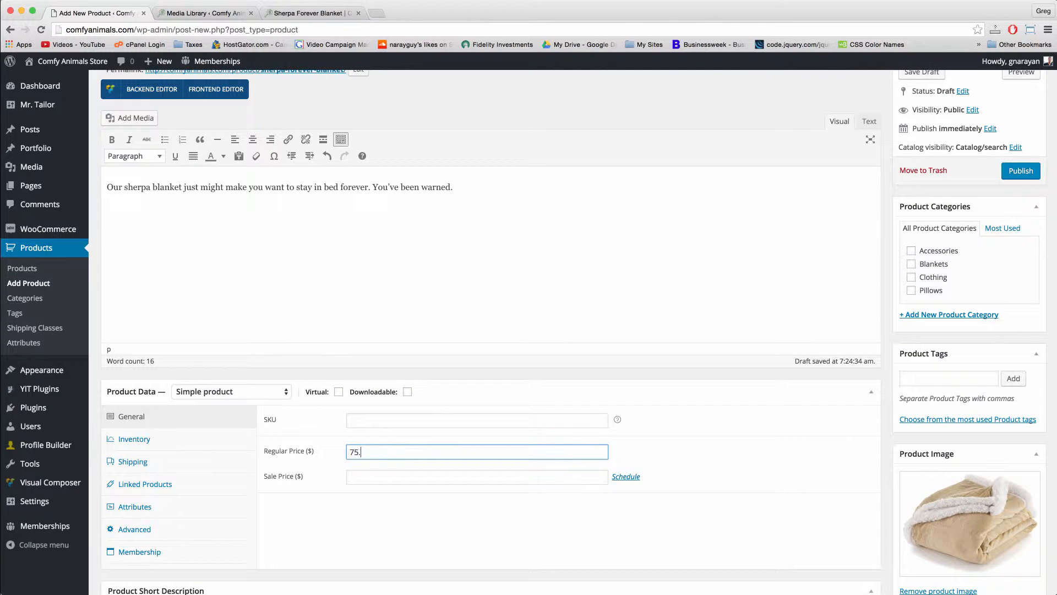
click(429, 535)
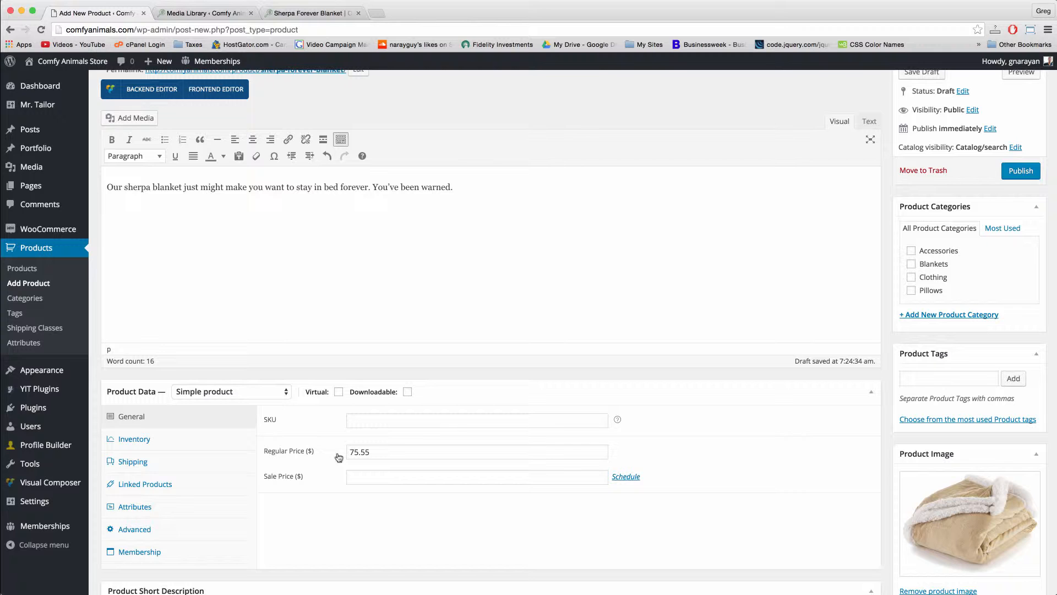
Remove the cents from the blanket's regular price so that it is 75 dollars.
click(385, 448)
key(BackSpace)
key(BackSpace)
key(BackSpace)
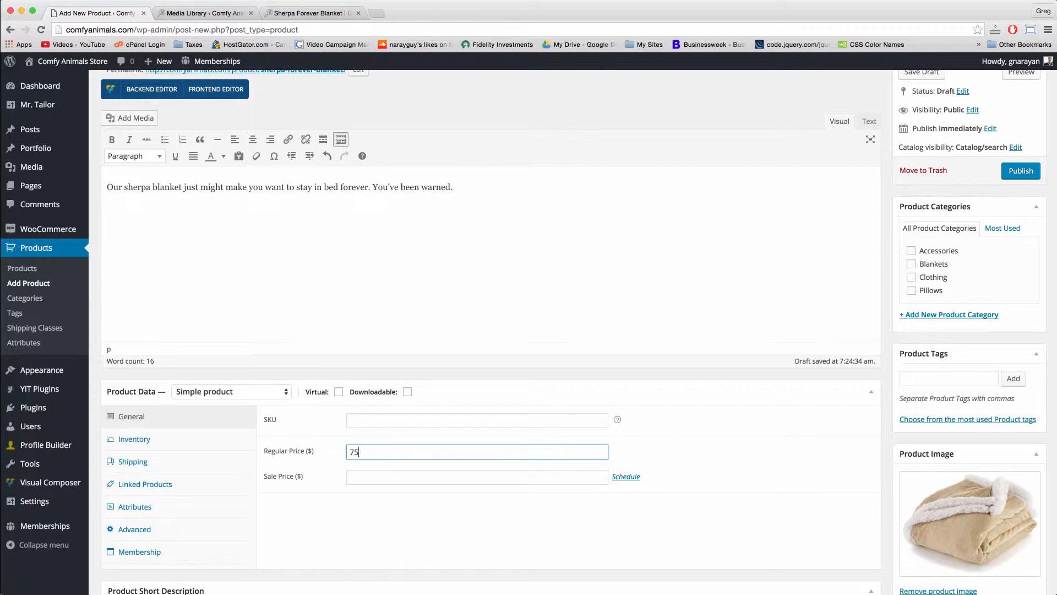
click(436, 510)
scroll(436, 510, down, 2)
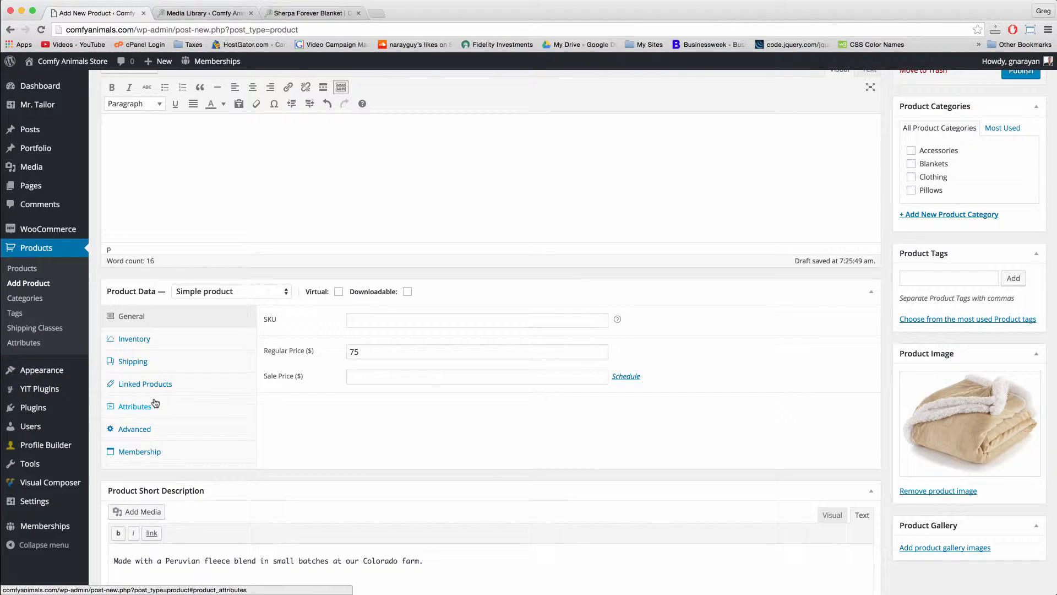
Examine the available product types in the product data without changing the Simple product type.
click(254, 295)
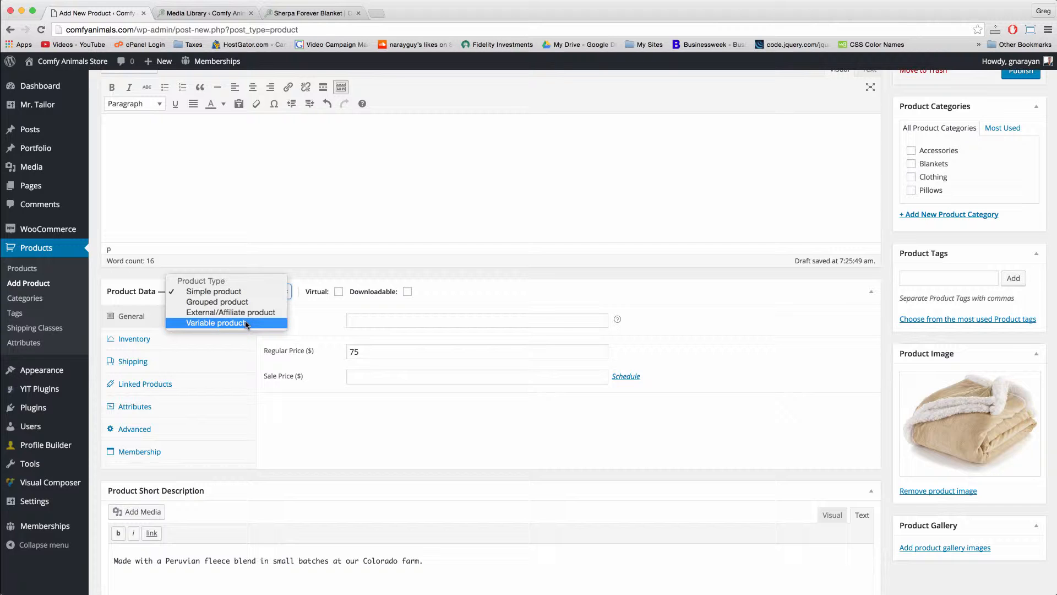
click(364, 424)
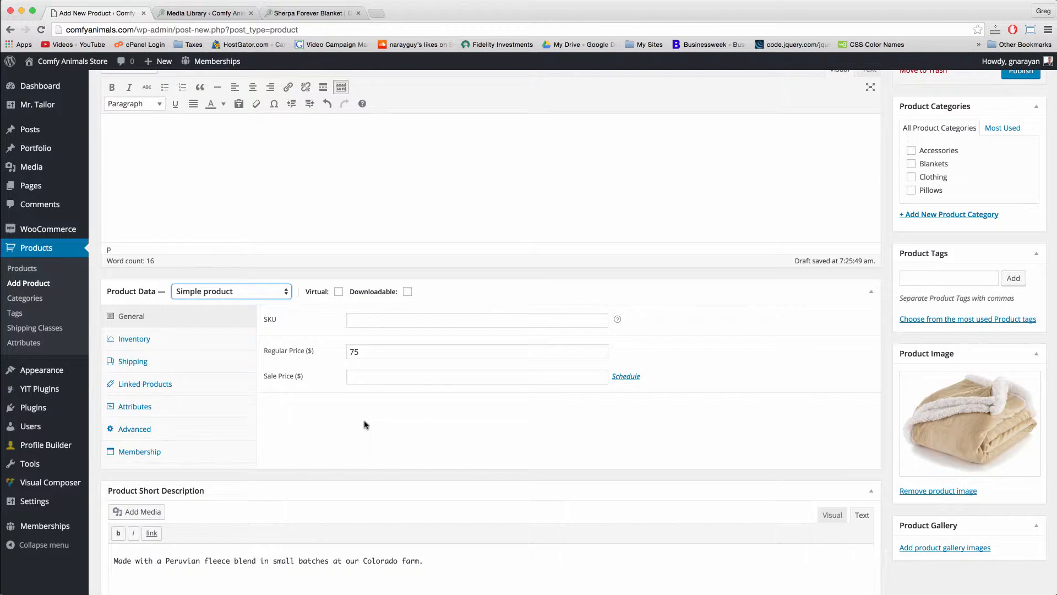
scroll(364, 425, down, 1)
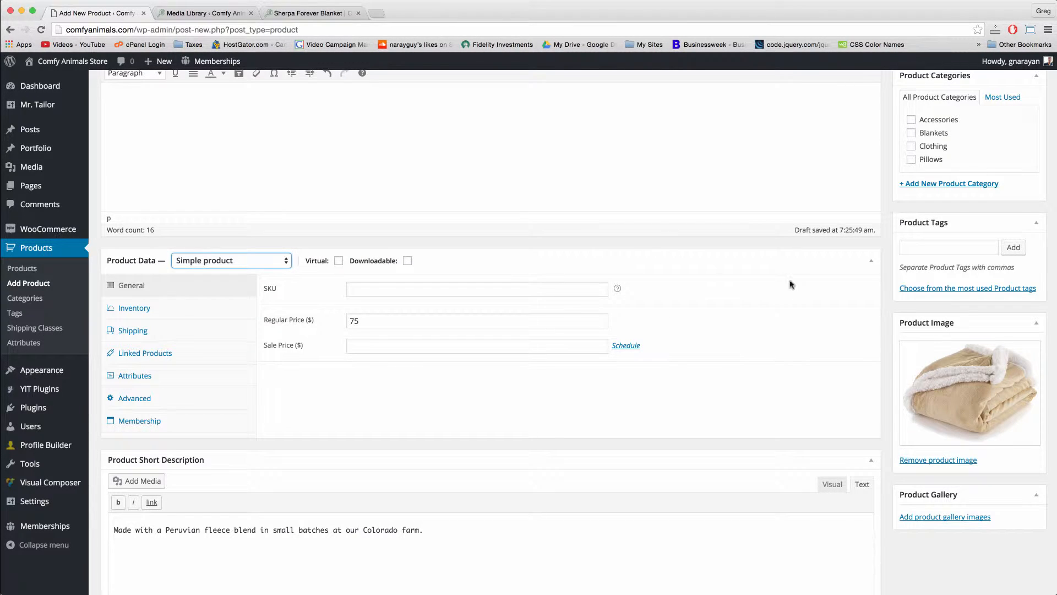
Assign the Sherpa Forever Blanket product to the Pillows category.
scroll(816, 332, up, 5)
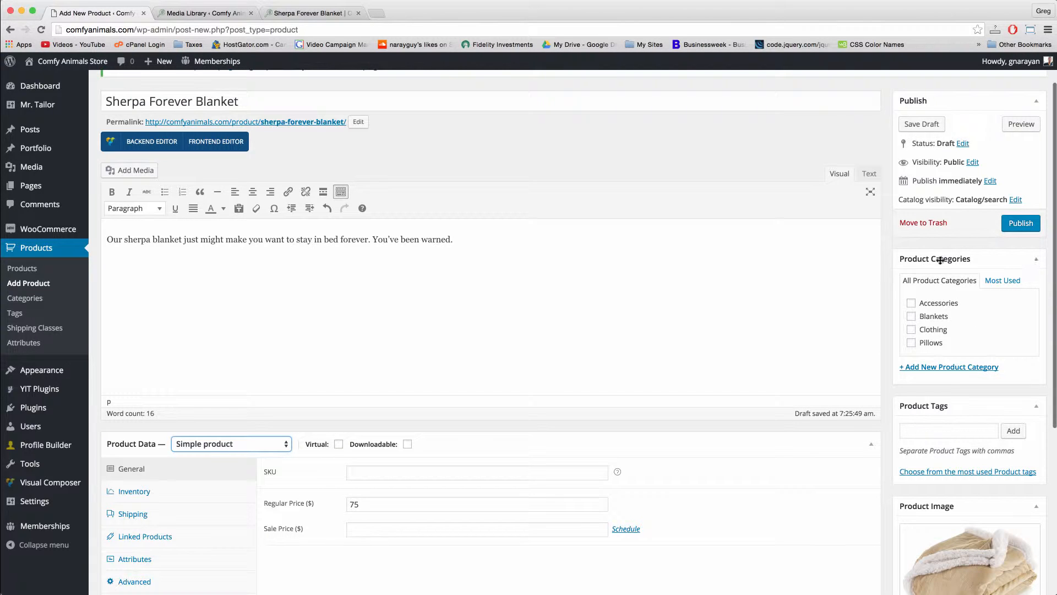
click(912, 343)
scroll(989, 375, down, 1)
scroll(989, 375, up, 2)
scroll(989, 375, down, 2)
click(542, 298)
scroll(540, 232, up, 2)
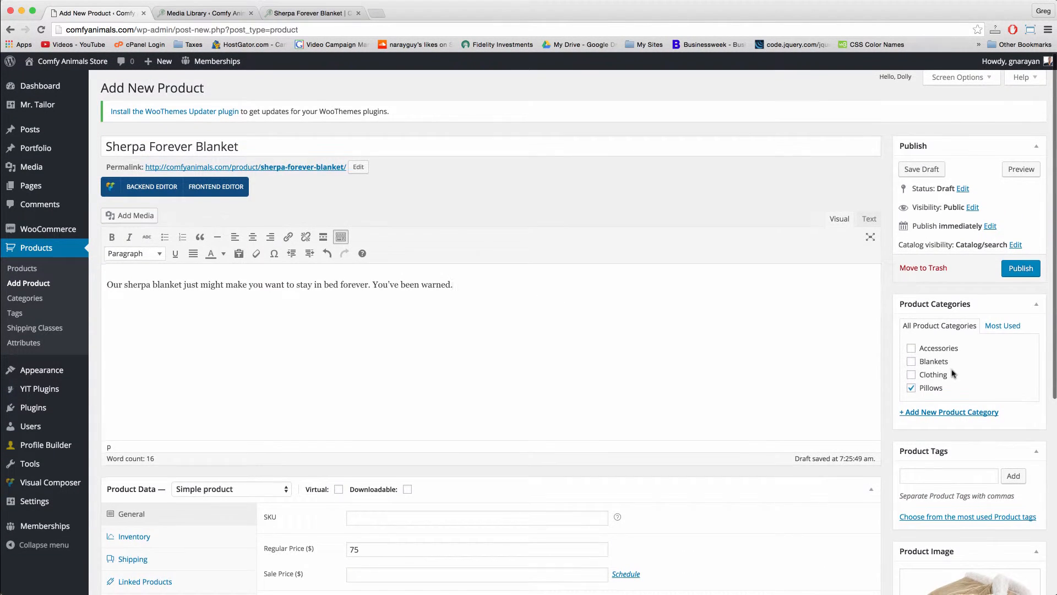
Review the blanket's title, image, short description, main description, product type and price.
scroll(951, 370, down, 5)
scroll(551, 247, up, 5)
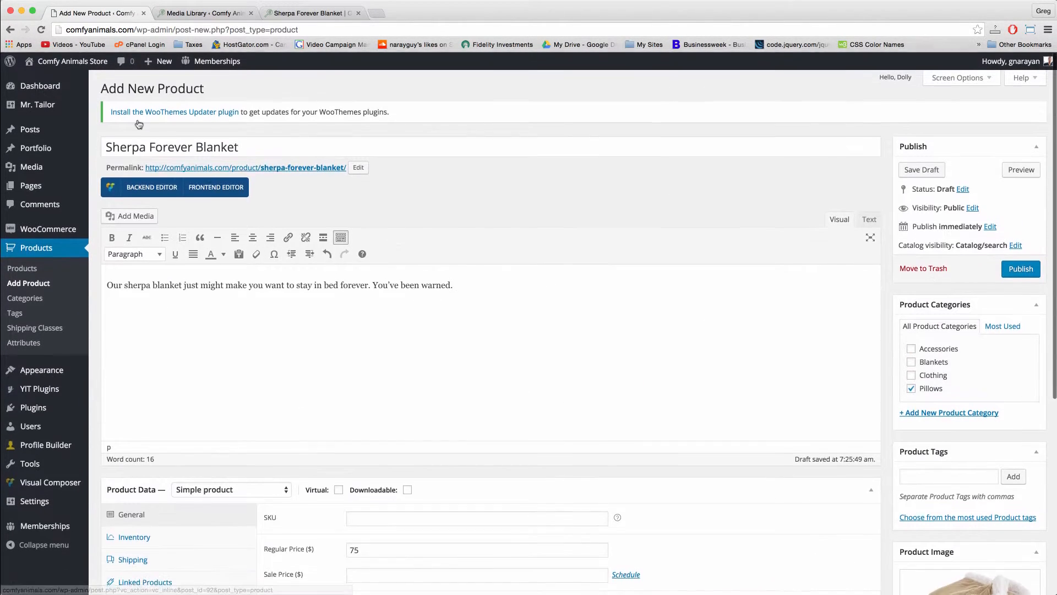
click(257, 150)
scroll(973, 525, down, 3)
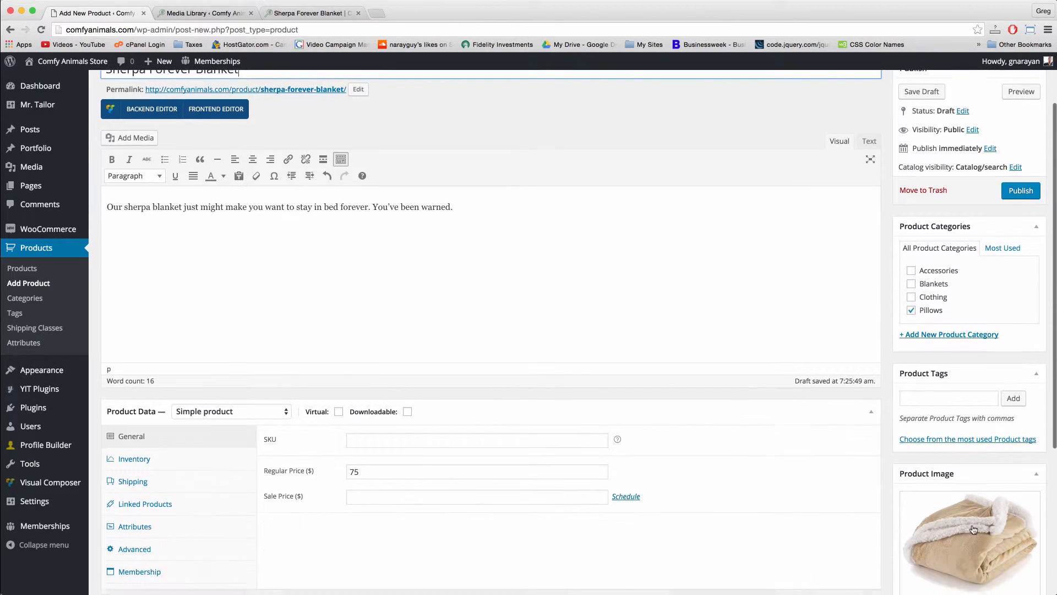
scroll(492, 315, down, 5)
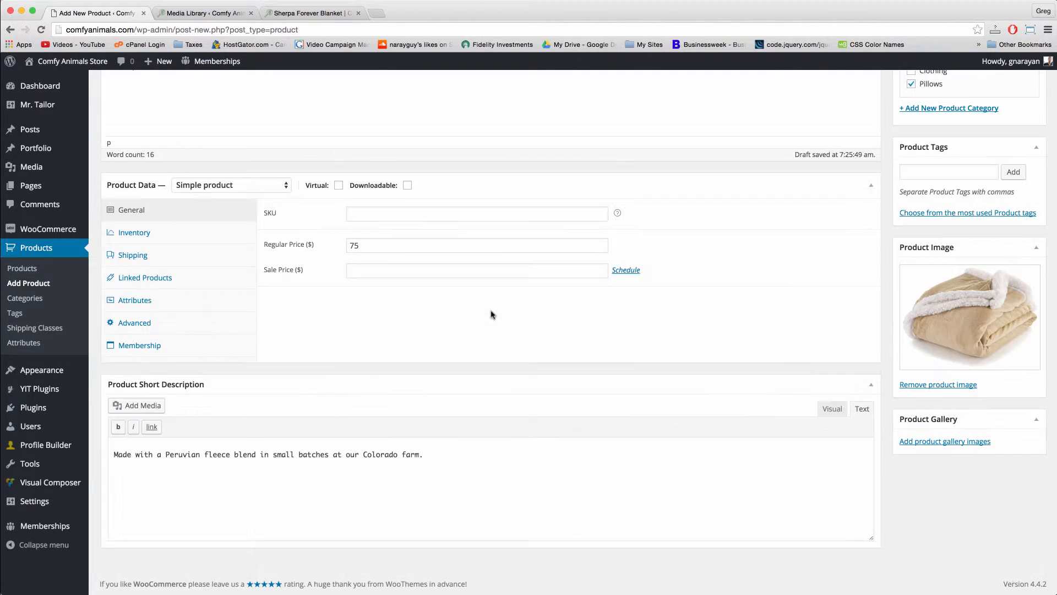
drag(426, 454, 160, 436)
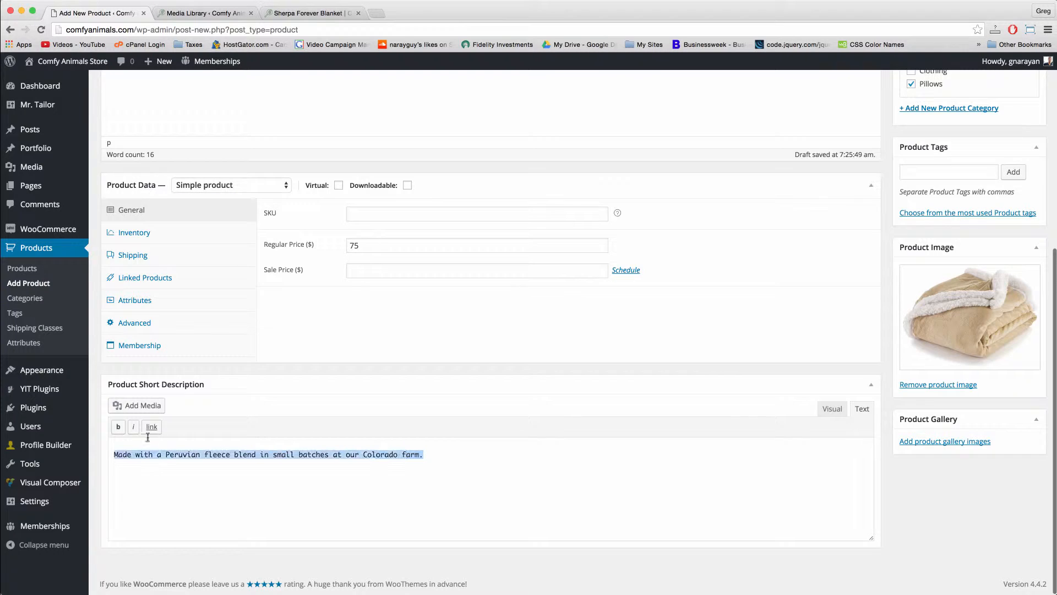
click(170, 448)
scroll(182, 435, up, 7)
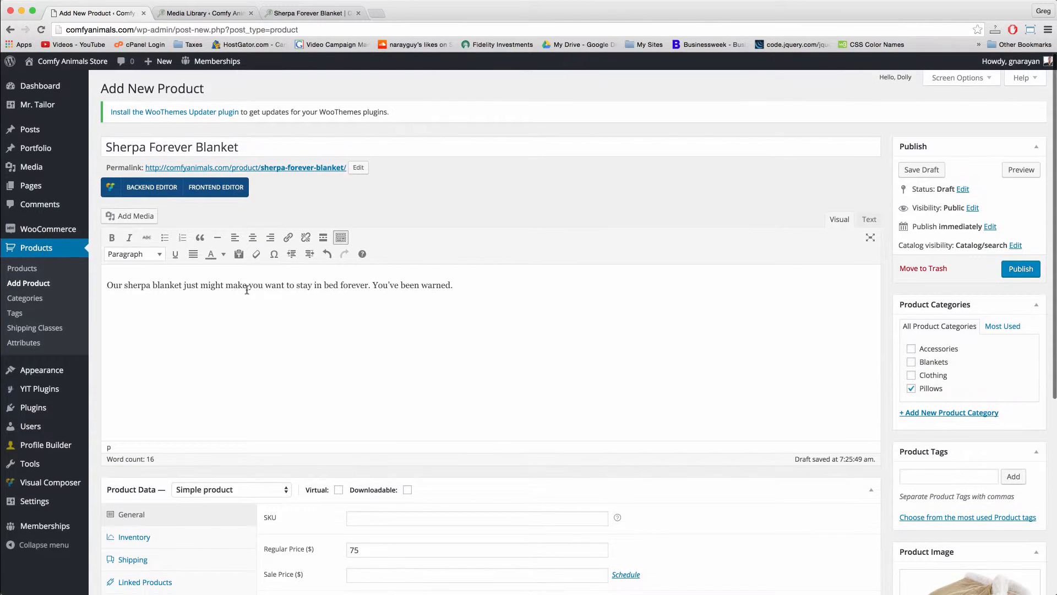
triple_click(246, 290)
click(328, 331)
scroll(421, 407, down, 2)
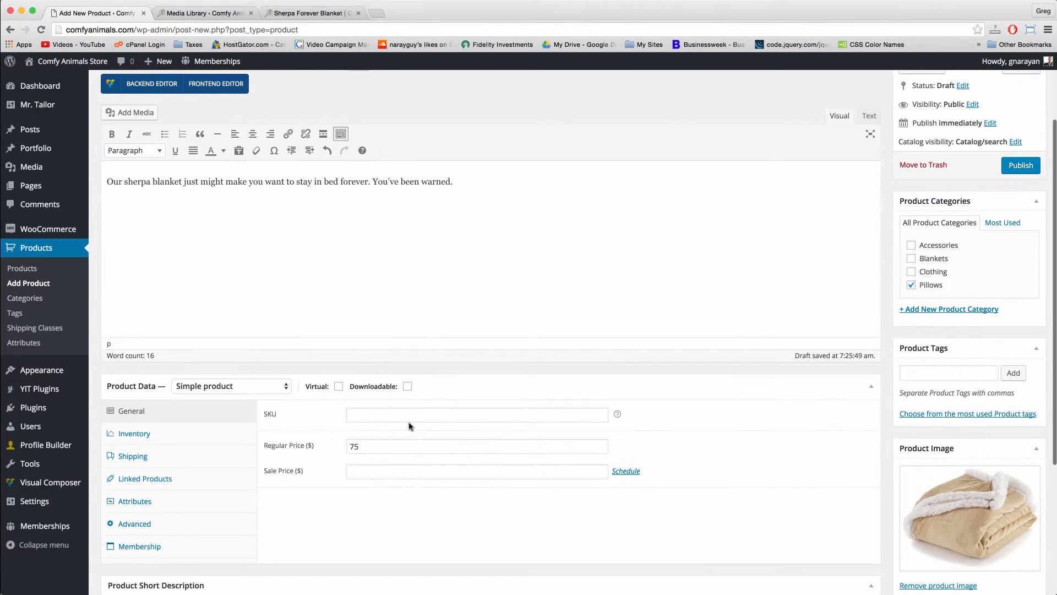
click(253, 394)
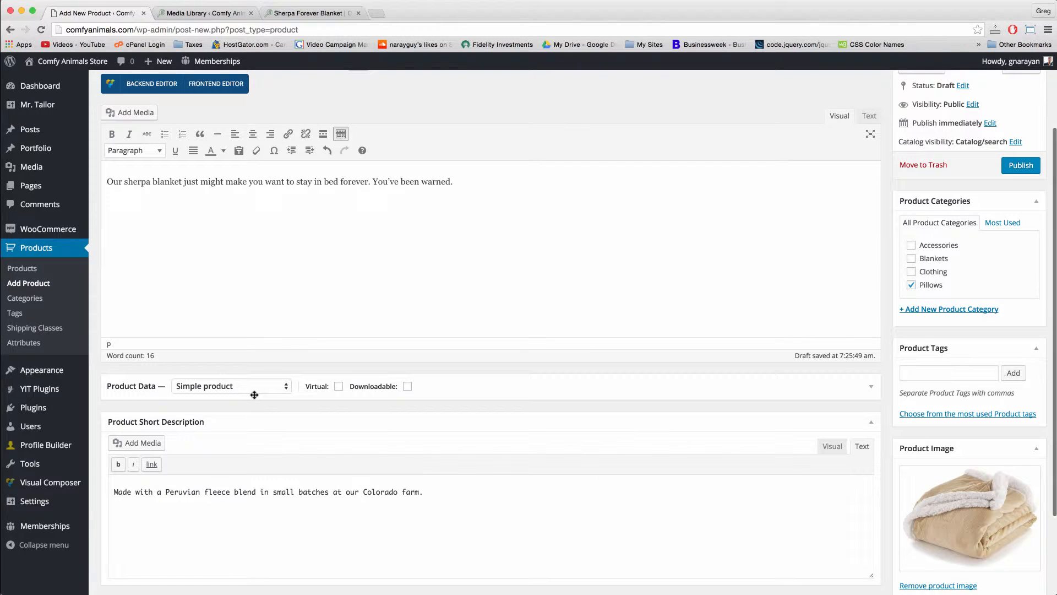
click(254, 393)
click(240, 390)
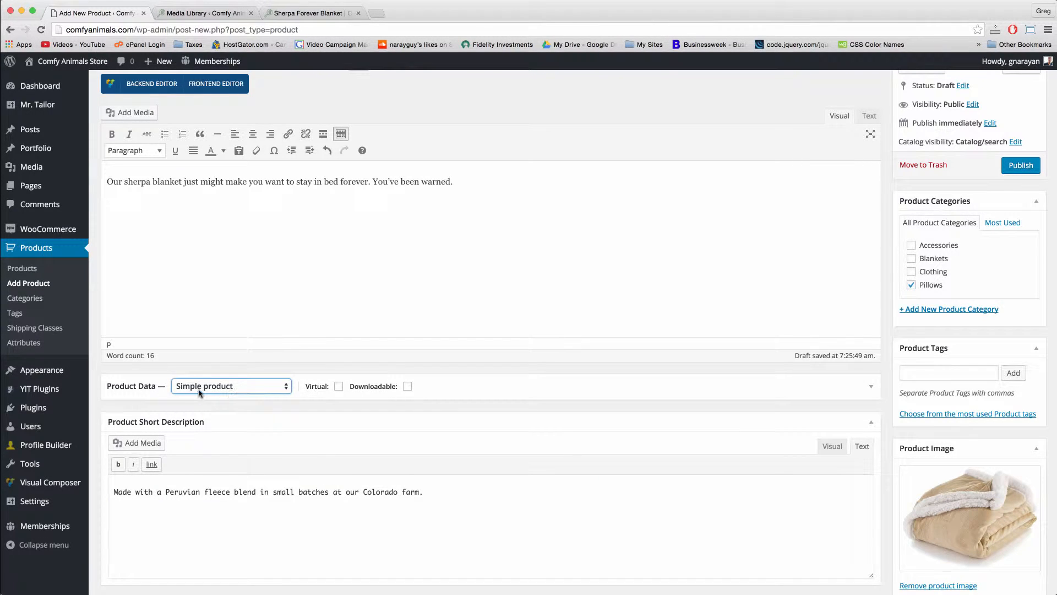
click(152, 386)
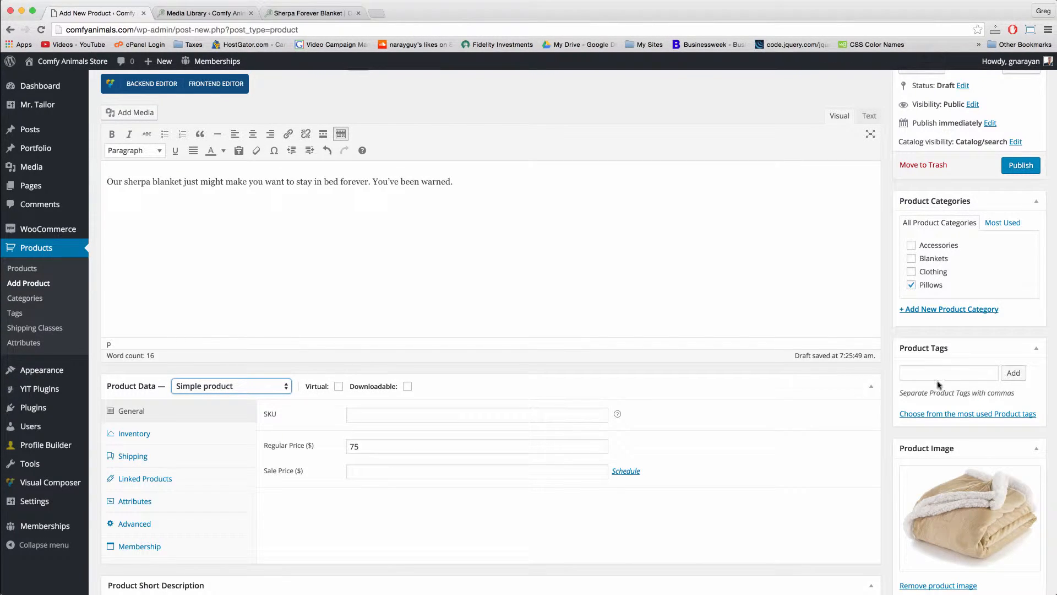
Publish the Sherpa Forever Blanket product.
scroll(931, 433, up, 3)
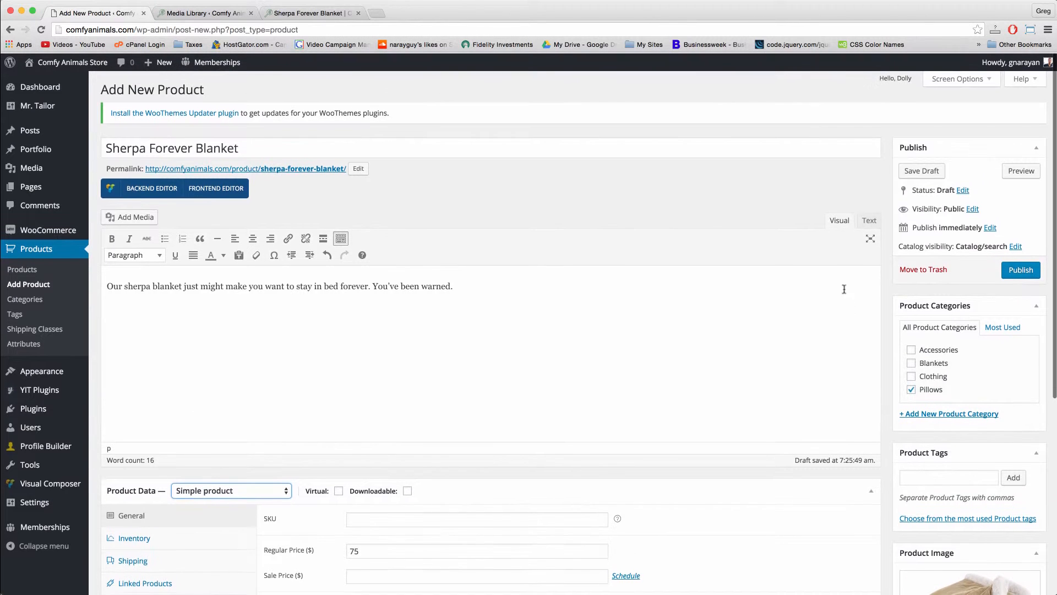
click(1022, 269)
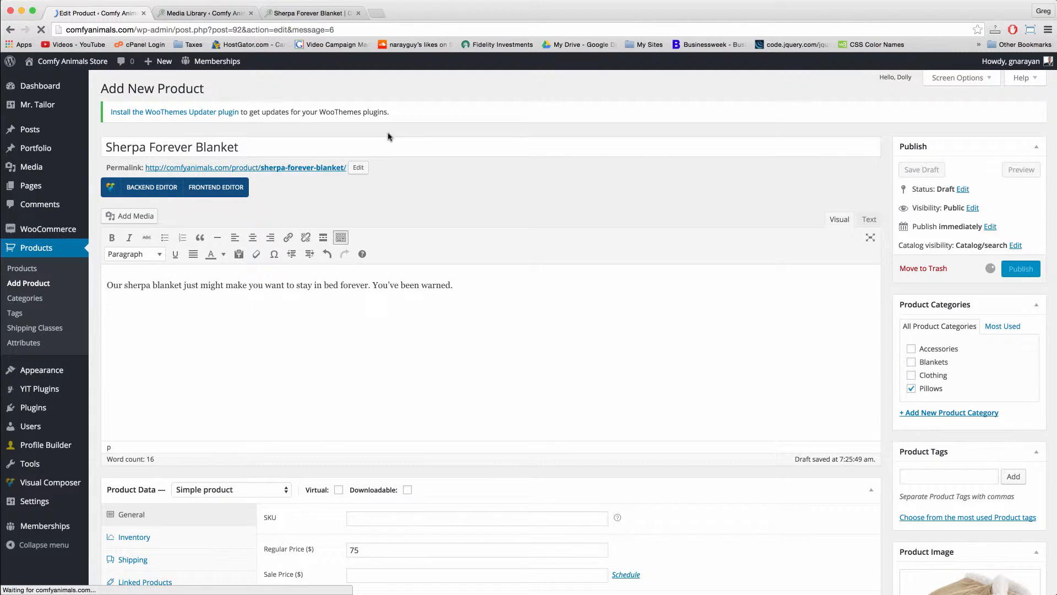
Open the store's front end in a new browser tab and go to its shop page.
right_click(64, 62)
click(99, 64)
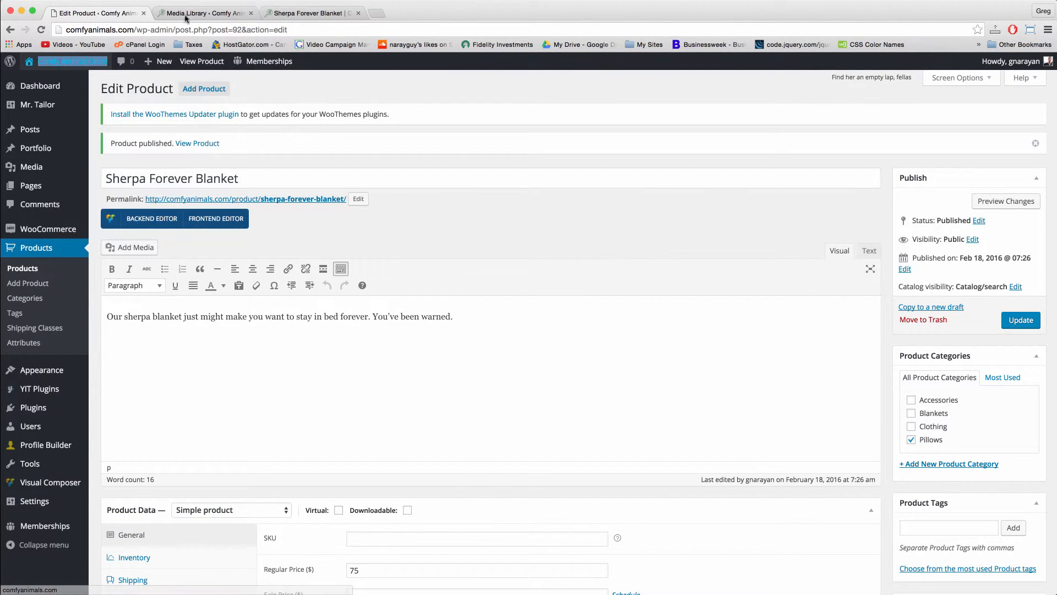
click(183, 14)
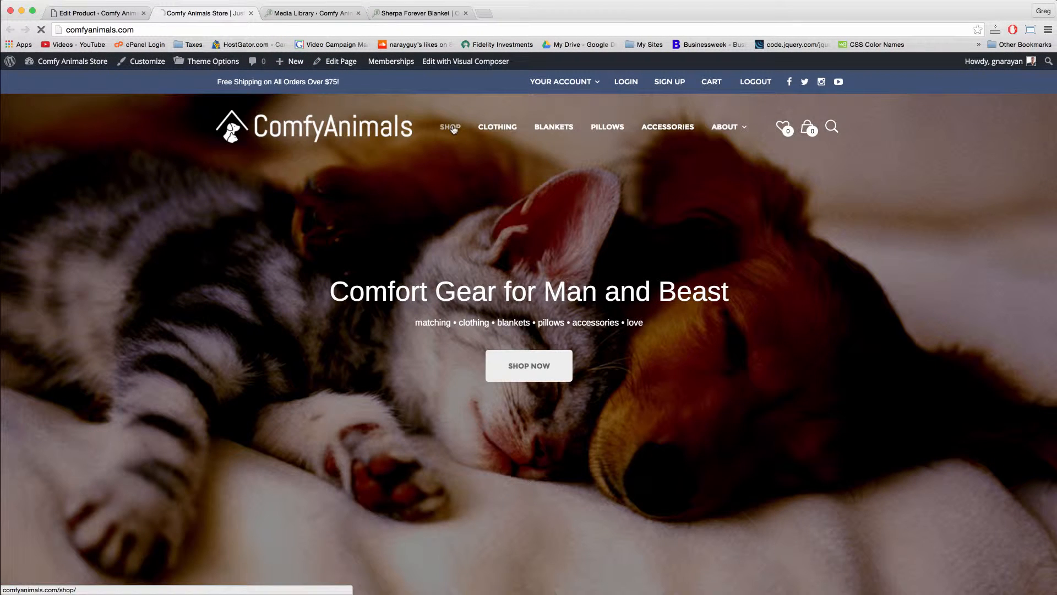
click(454, 130)
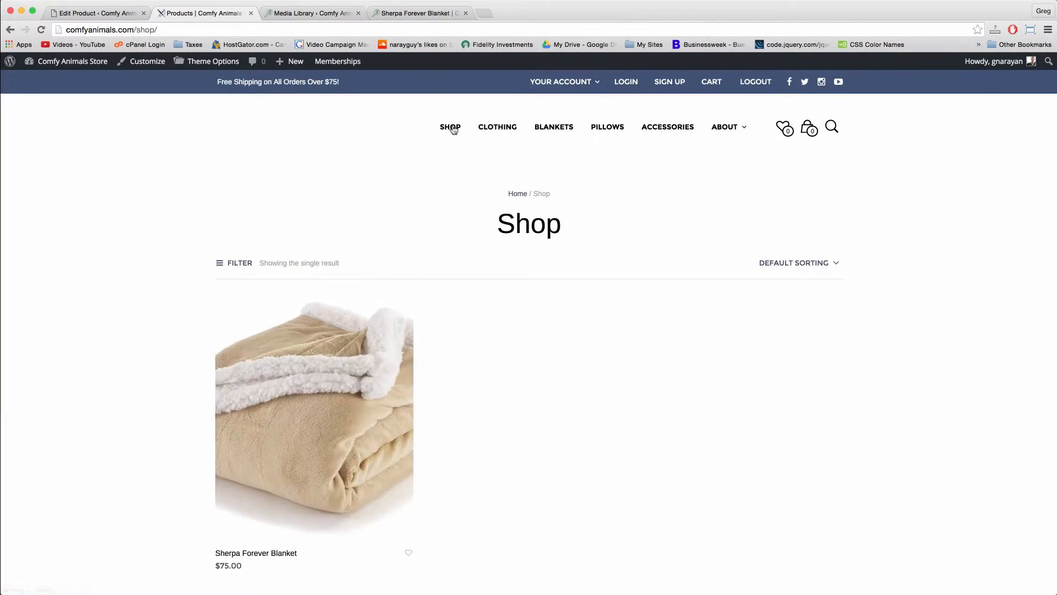
Open the Sherpa Forever Blanket from the shop listing and examine its price, short description and full description.
scroll(265, 308, down, 5)
scroll(265, 308, up, 5)
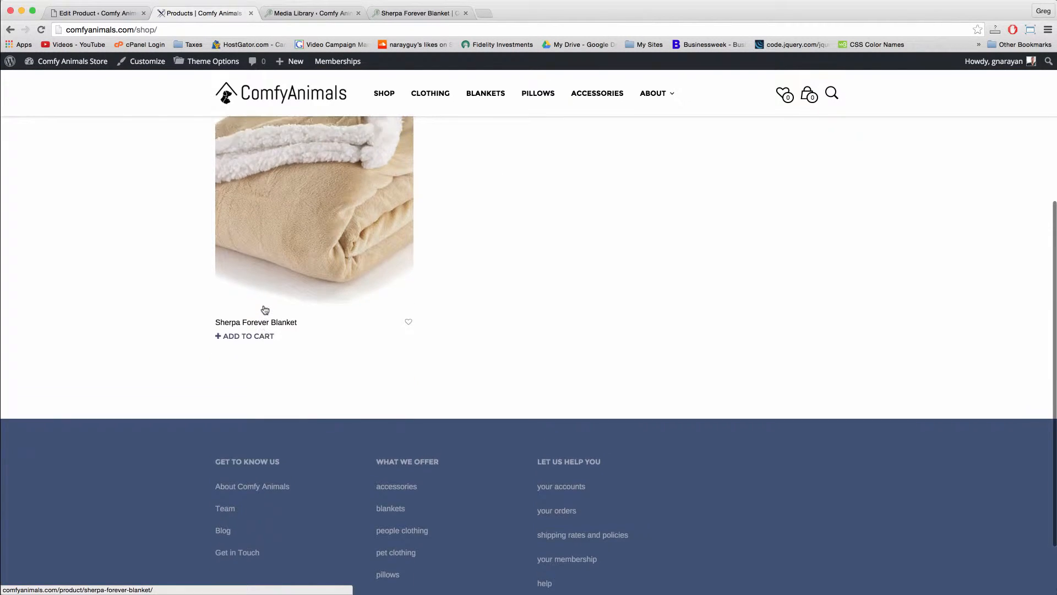
click(327, 404)
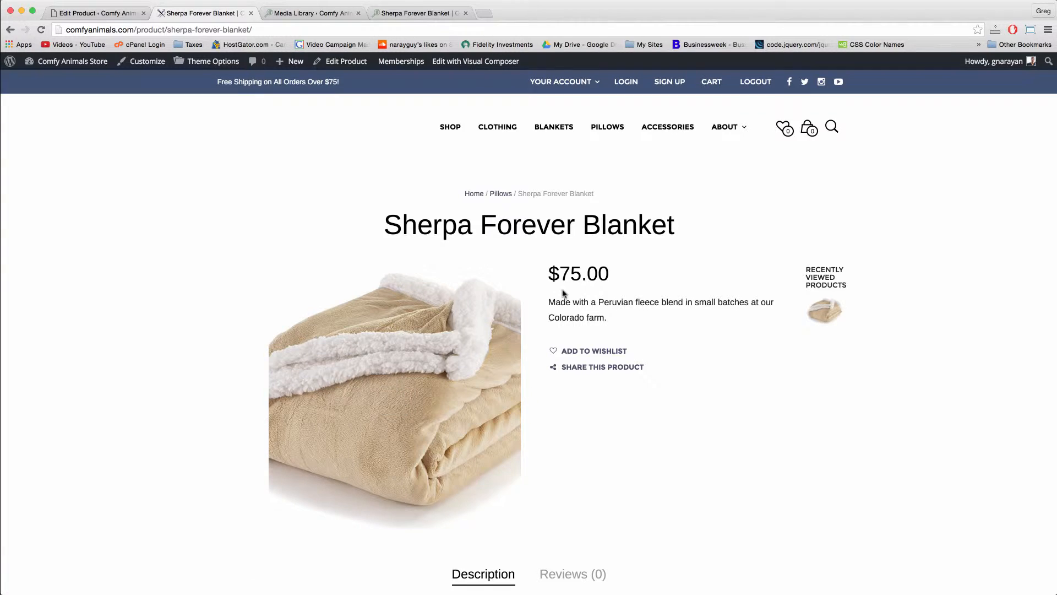
scroll(582, 308, down, 4)
scroll(583, 308, up, 4)
scroll(556, 305, down, 3)
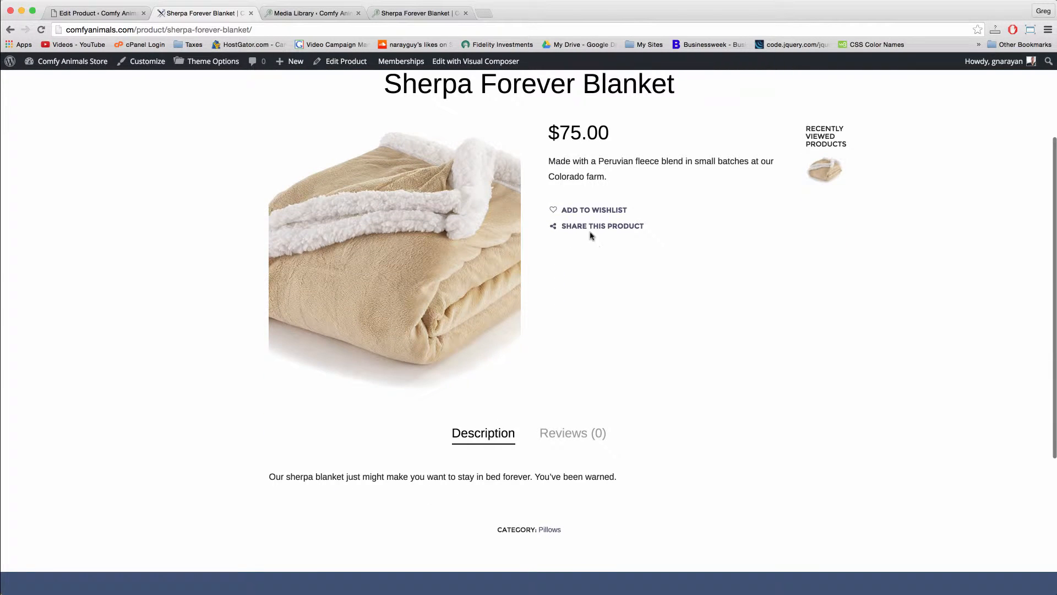
scroll(662, 264, up, 3)
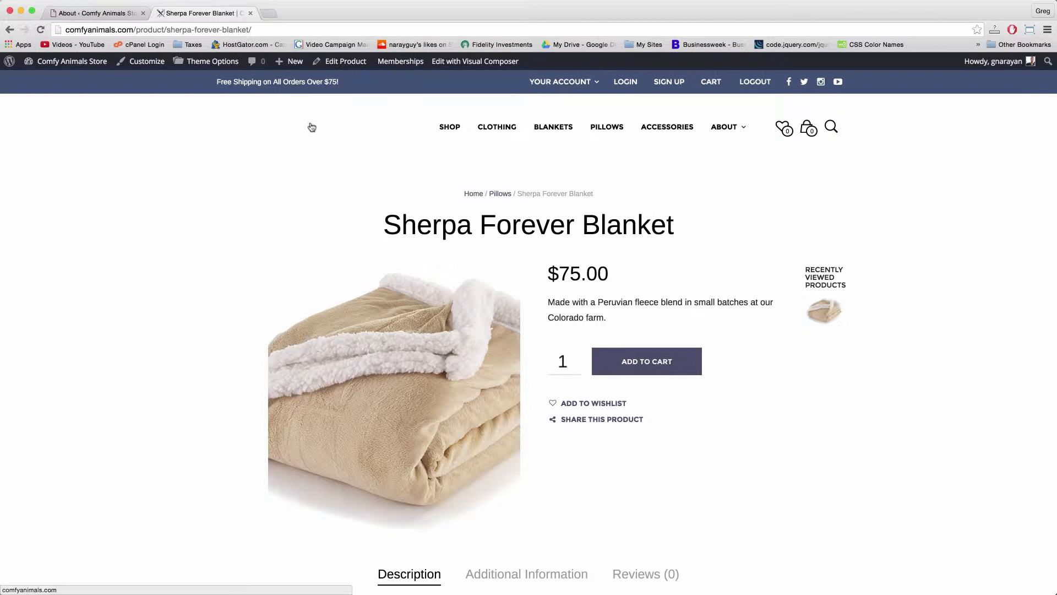
Enable Catalog Mode in the theme's Shop options and save the changes.
click(218, 62)
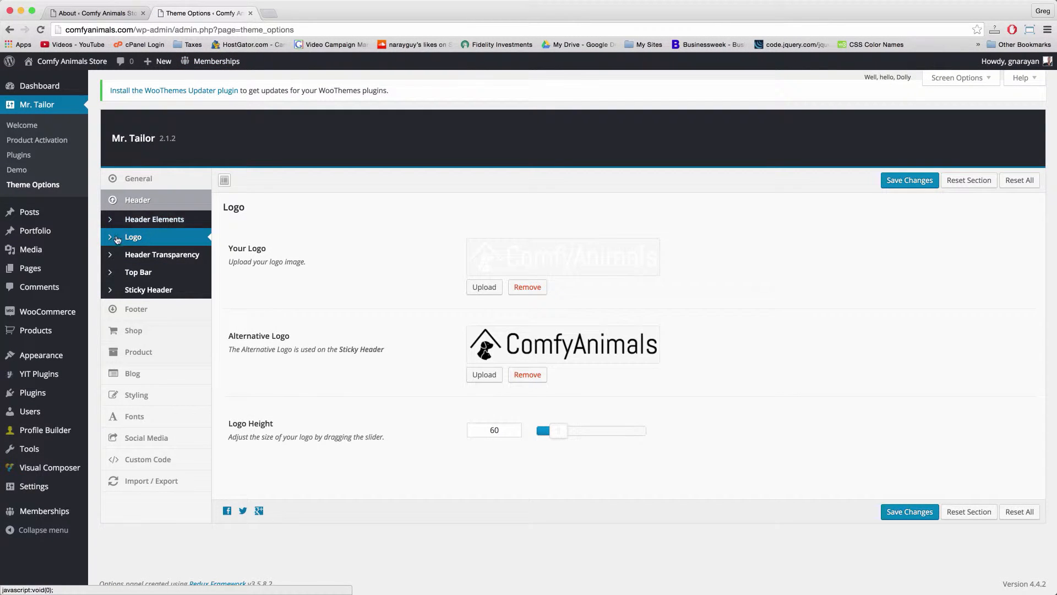
click(143, 332)
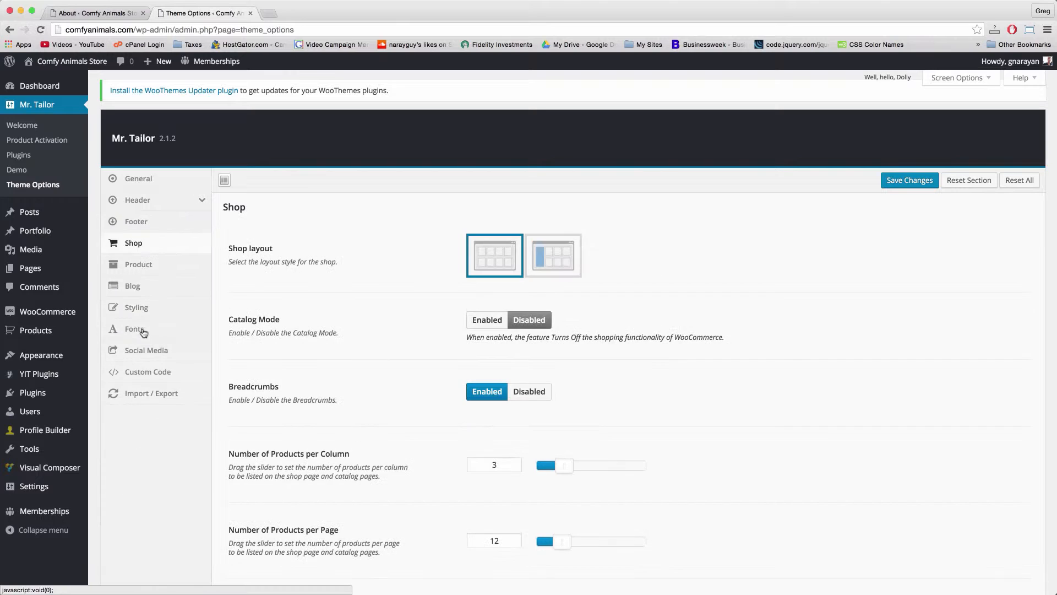
click(491, 328)
click(529, 340)
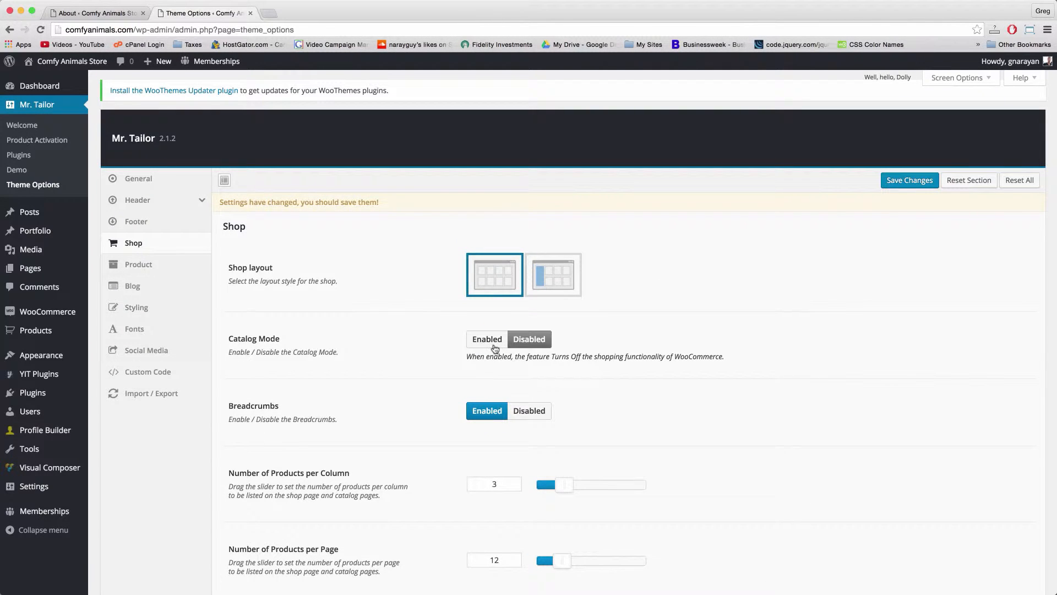
click(481, 340)
click(527, 338)
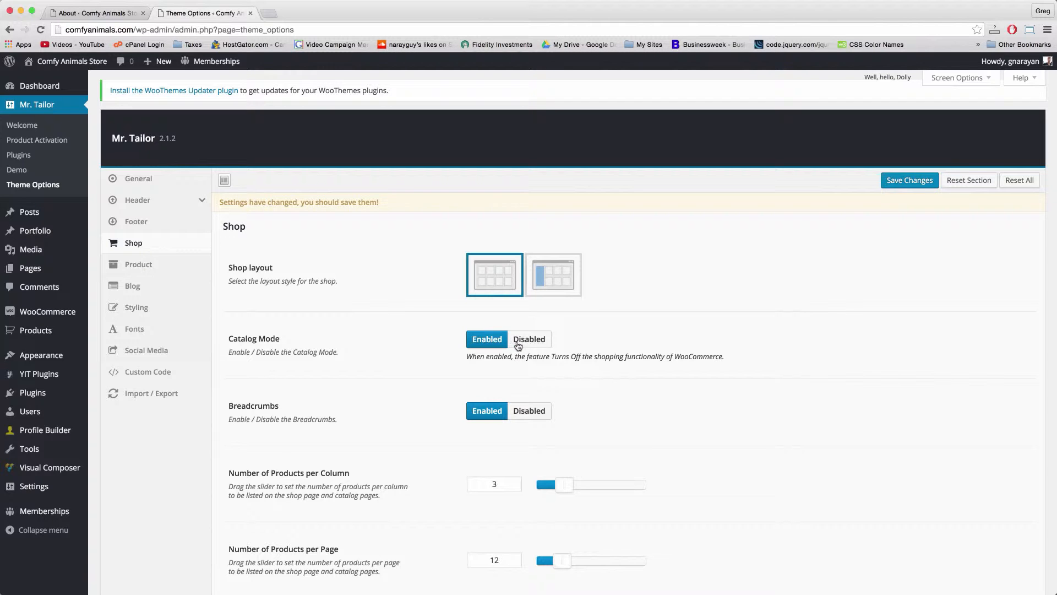
click(908, 182)
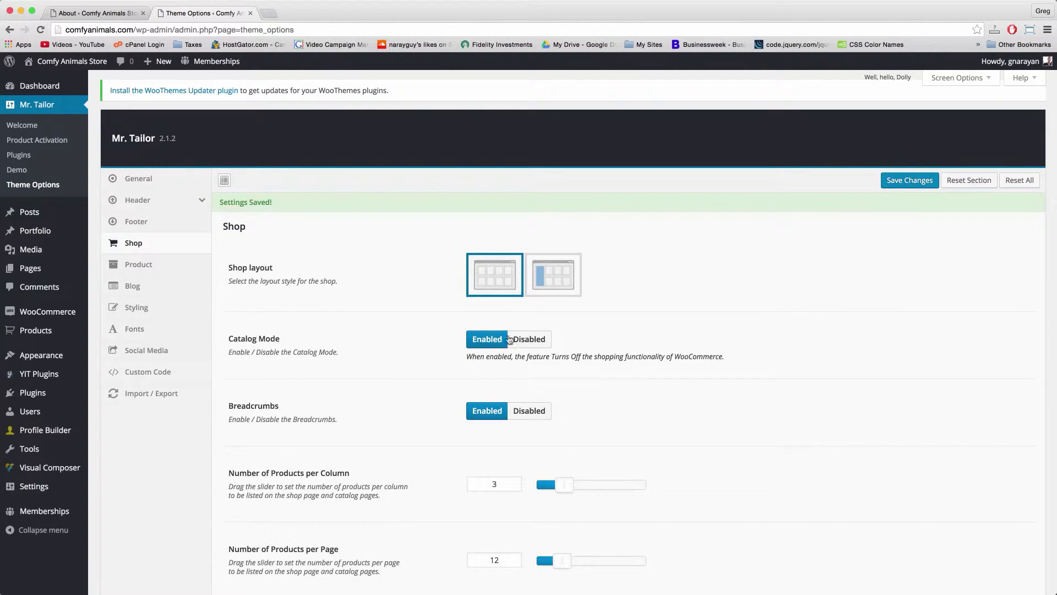
Disable Catalog Mode in the Shop options, save the changes and return to the storefront.
click(526, 337)
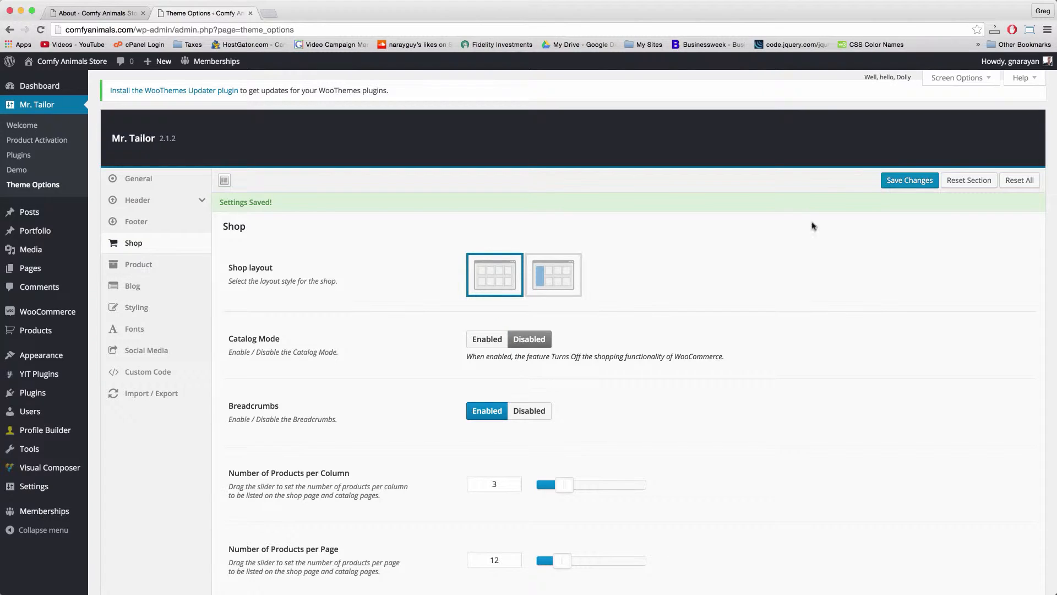
click(903, 181)
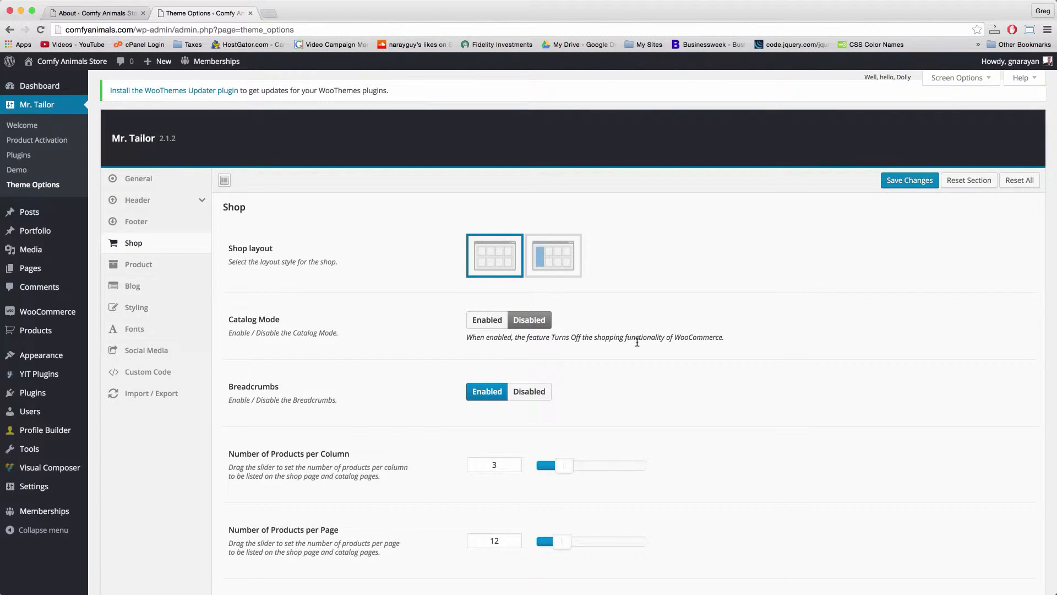
click(68, 63)
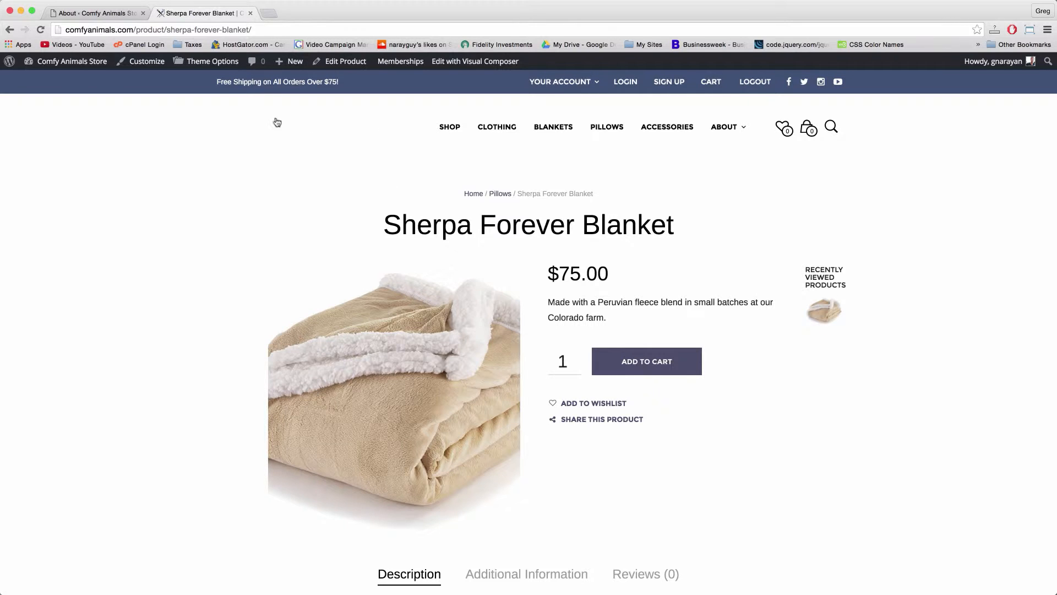
Remove the white ComfyAnimals main logo image from the theme's header logo options.
click(207, 63)
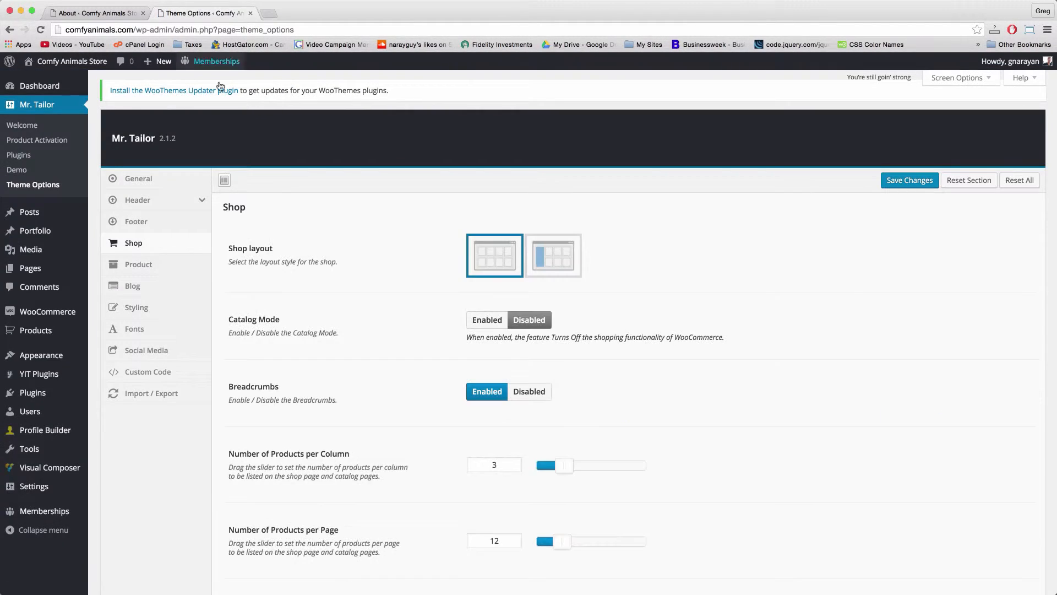
click(155, 202)
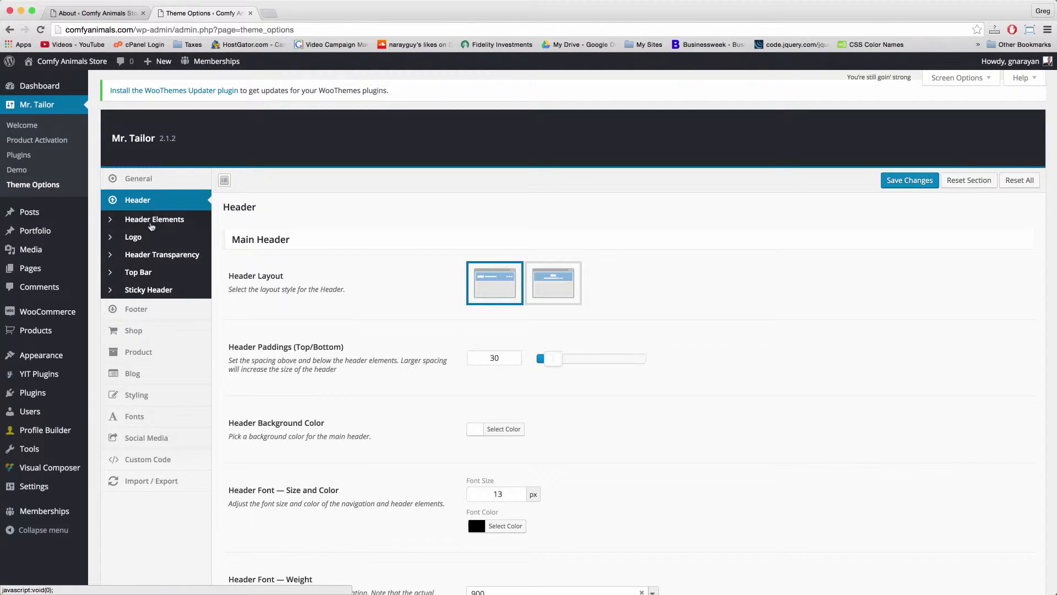
click(151, 242)
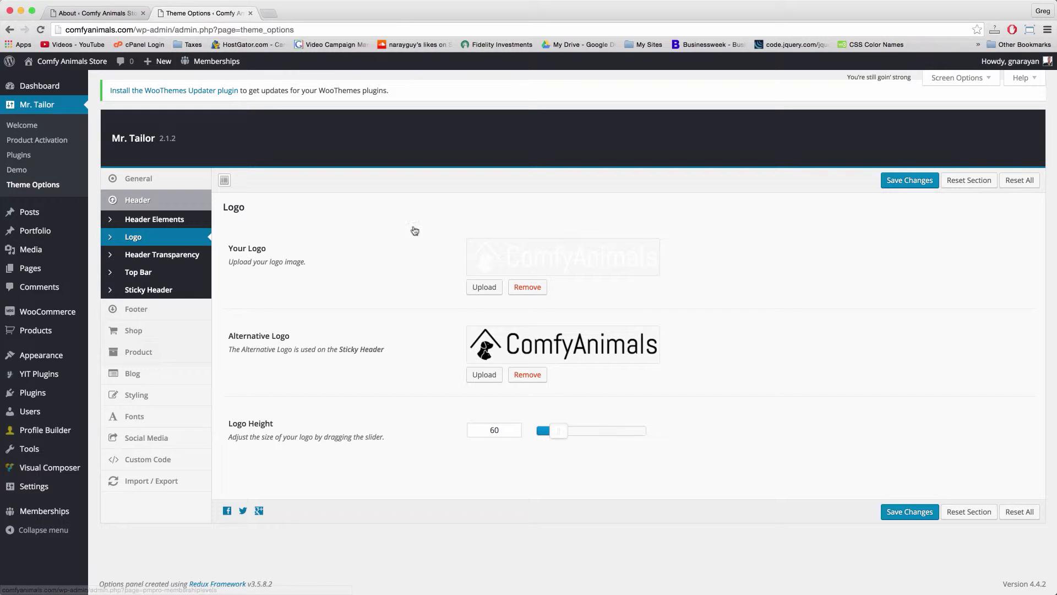
click(523, 293)
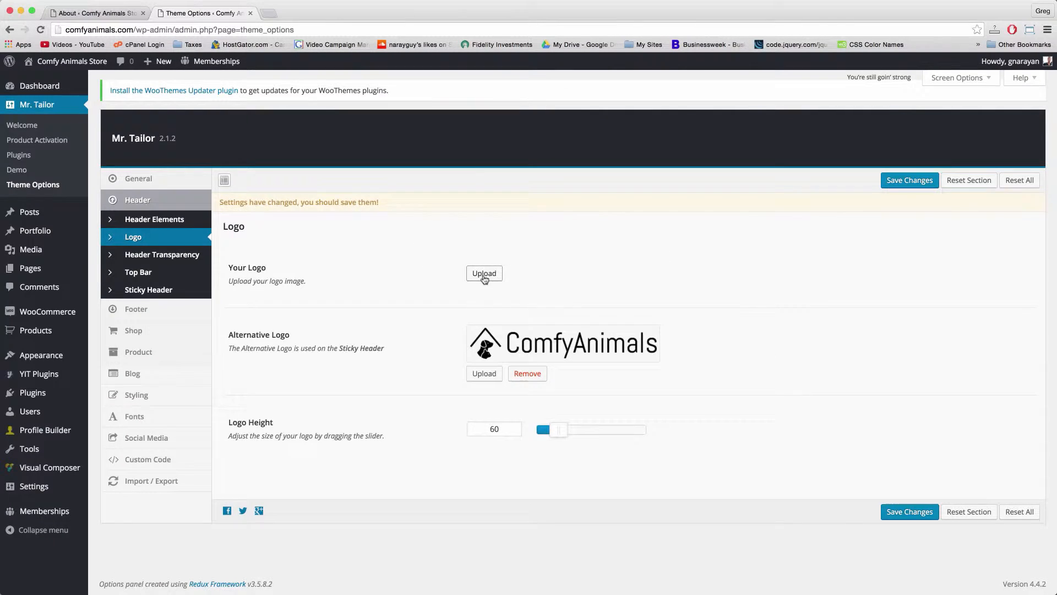
Set the main logo to comfy-logo-dark-version.png from the media library and save the theme options.
click(484, 278)
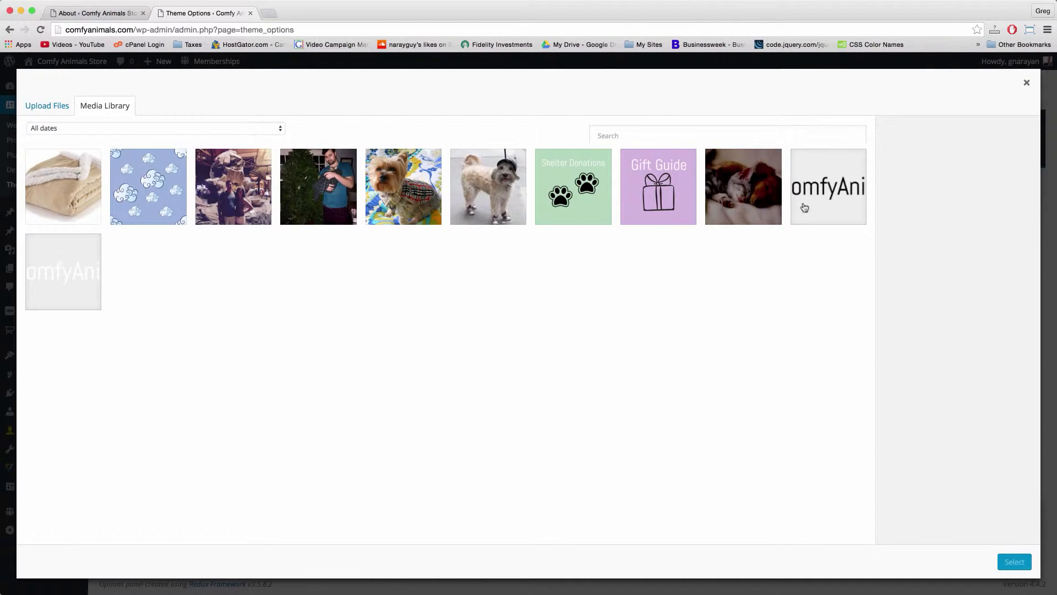
click(852, 208)
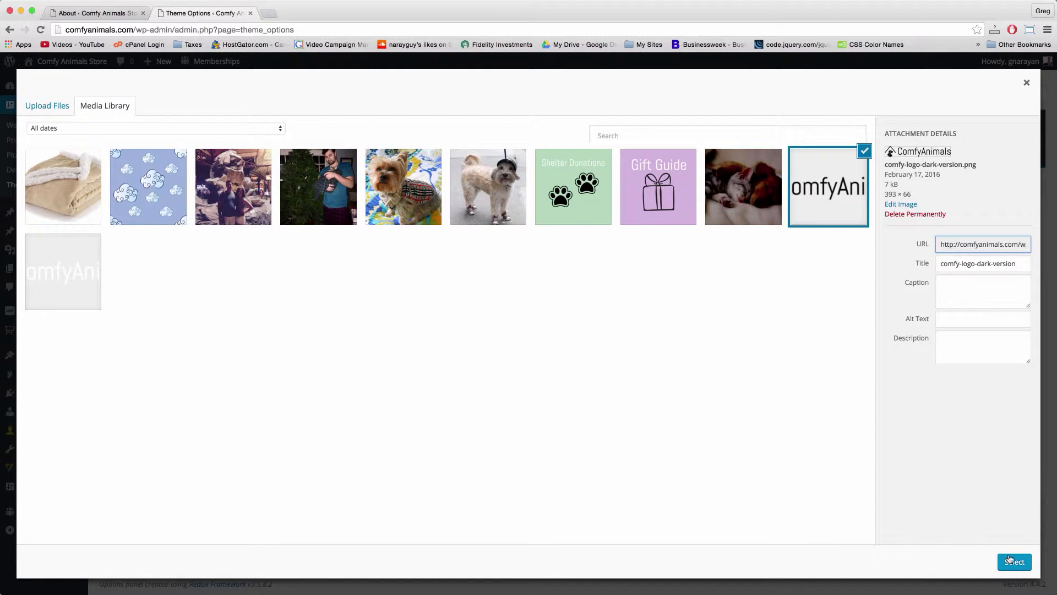
click(1014, 562)
click(921, 511)
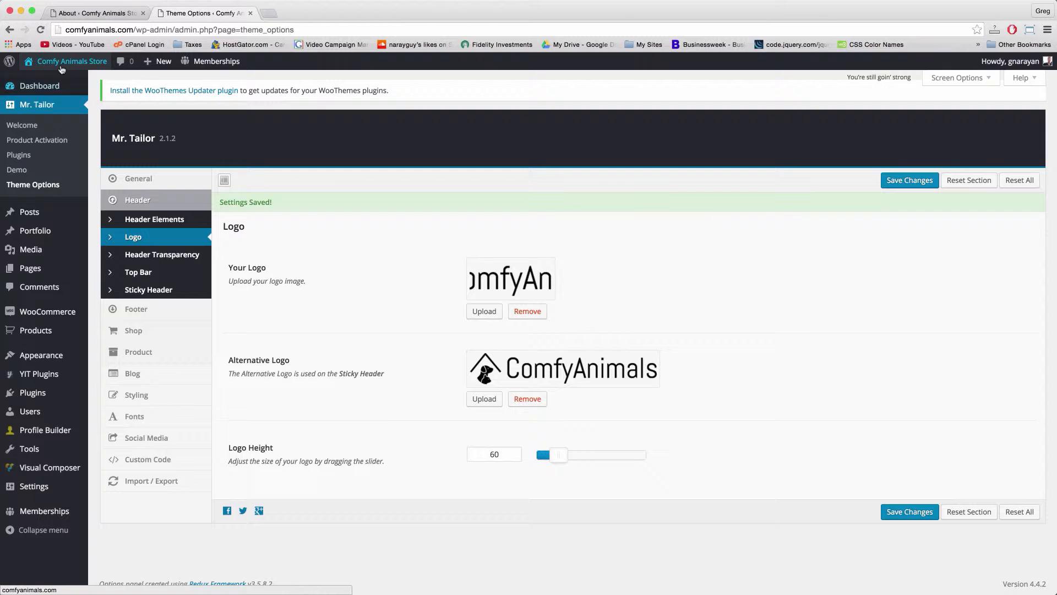
Check how the ComfyAnimals logo appears on the storefront's home page and Shop page.
click(61, 67)
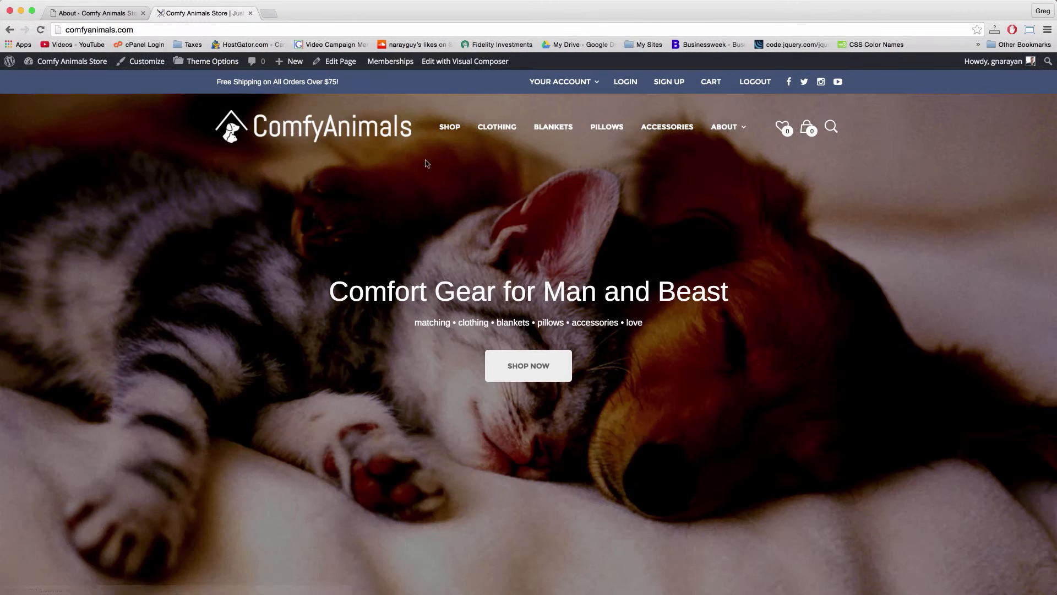
scroll(433, 174, down, 2)
scroll(432, 174, down, 4)
scroll(433, 174, up, 5)
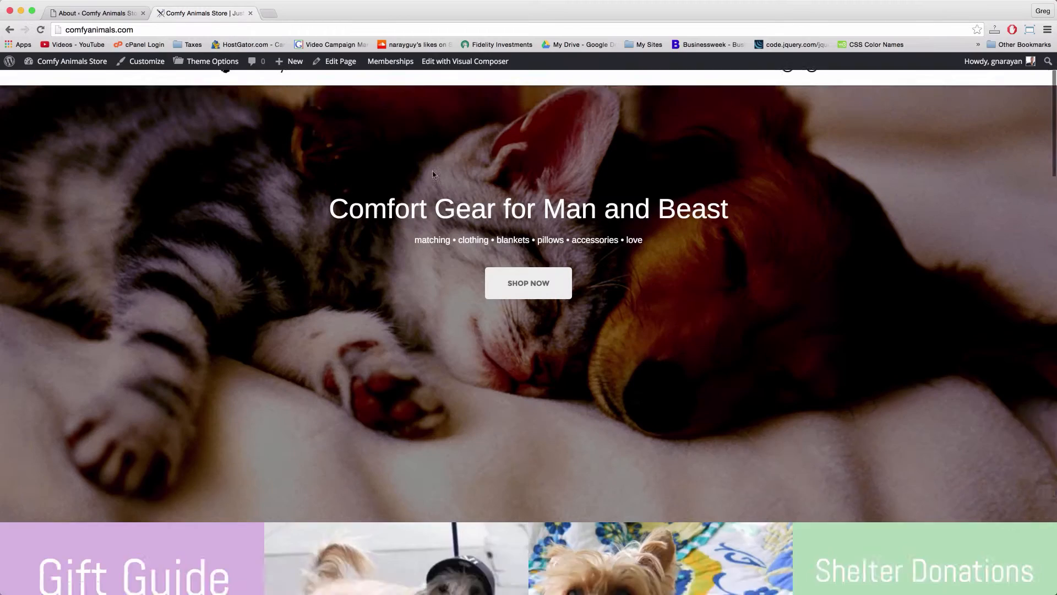
click(439, 126)
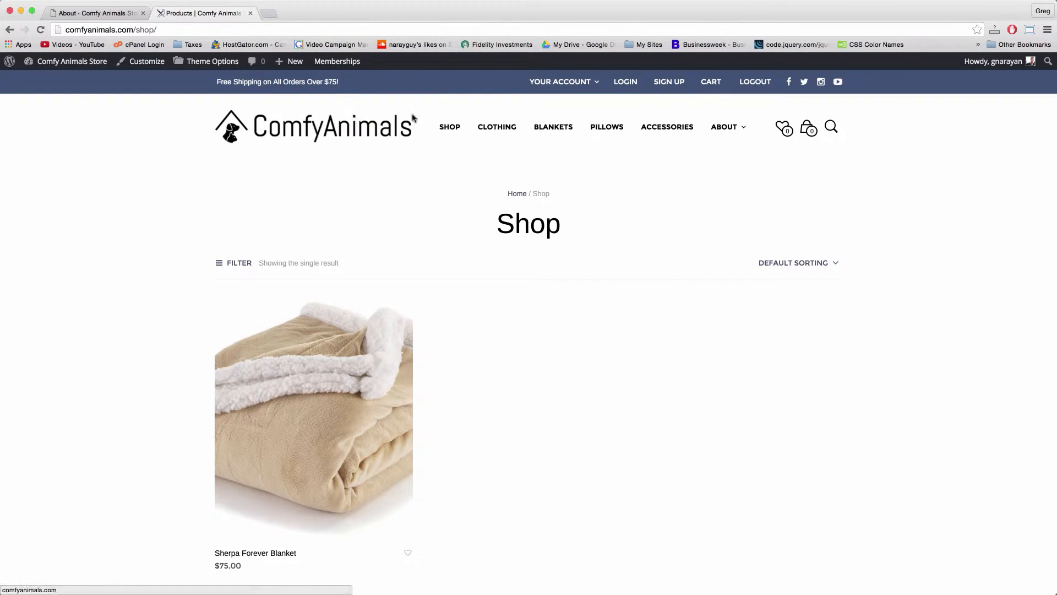
Open the Sherpa Forever Blanket for editing and examine its shipping weight and dimensions.
click(329, 364)
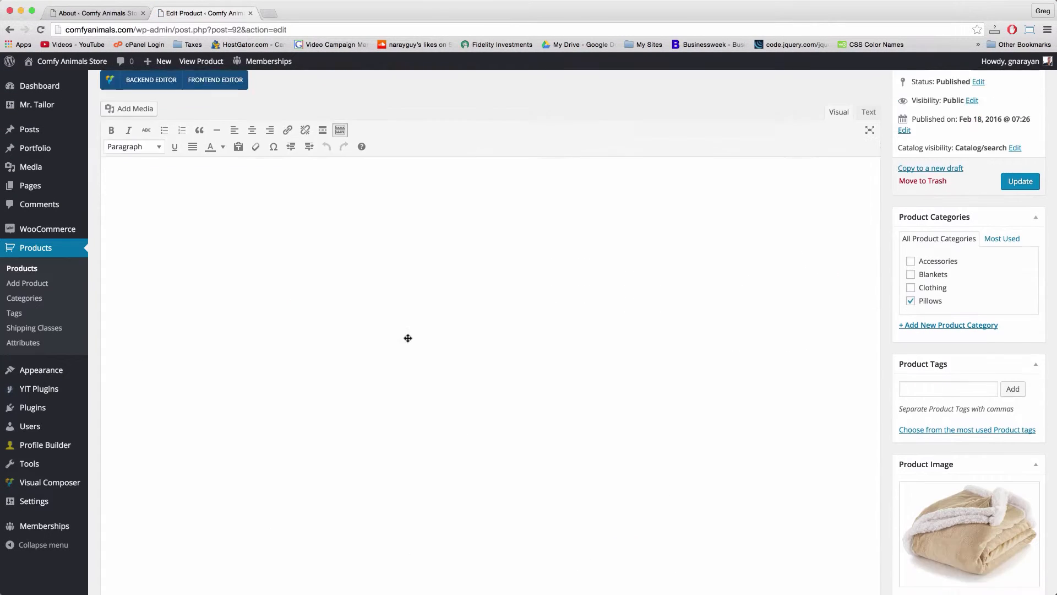
scroll(408, 337, down, 5)
click(145, 267)
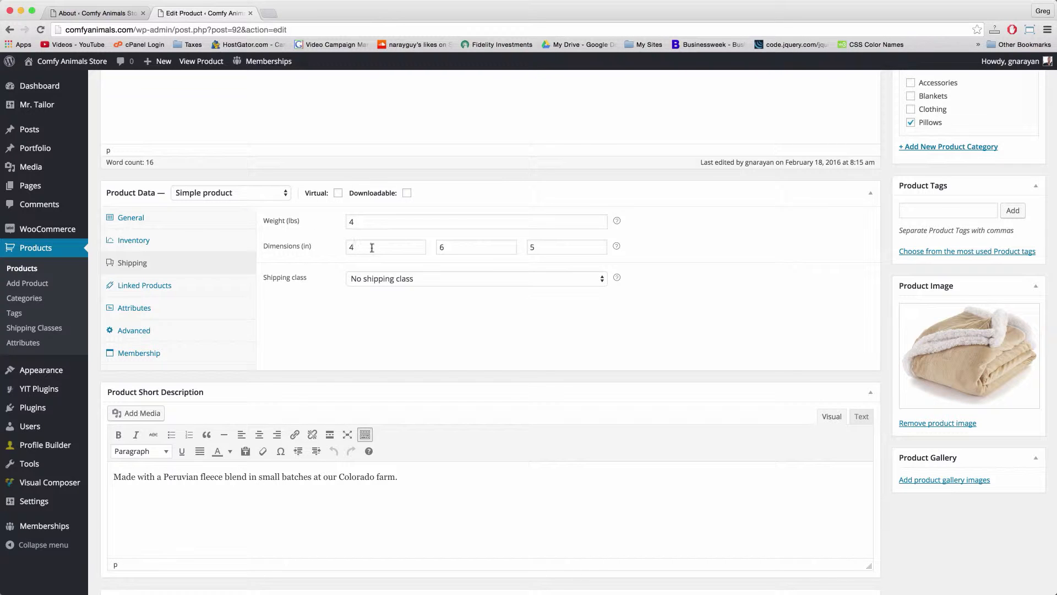
scroll(815, 306, up, 5)
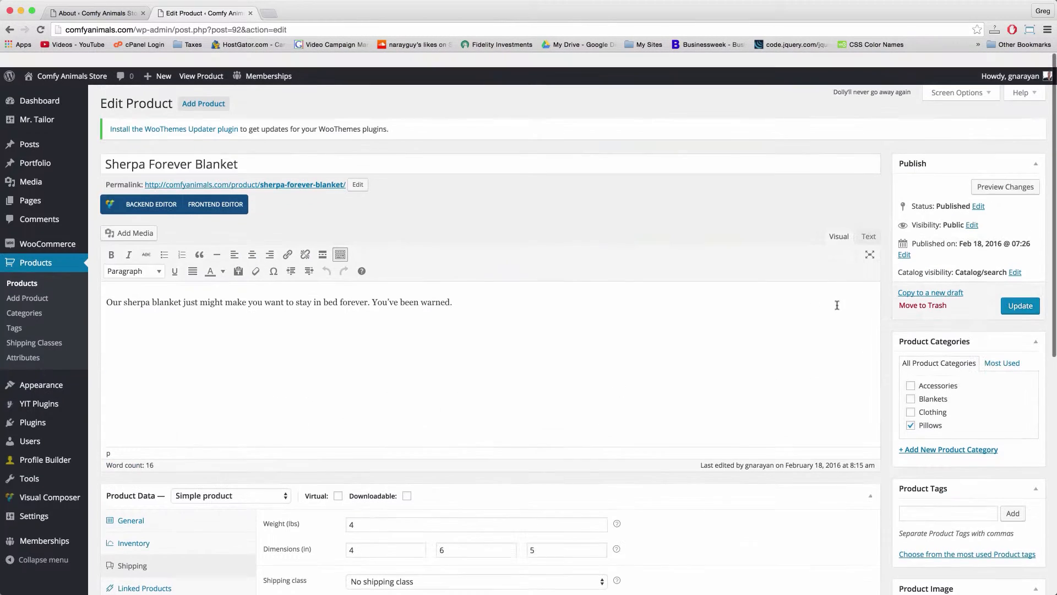
View the blanket's storefront page and examine its additional information and reviews sections.
click(201, 61)
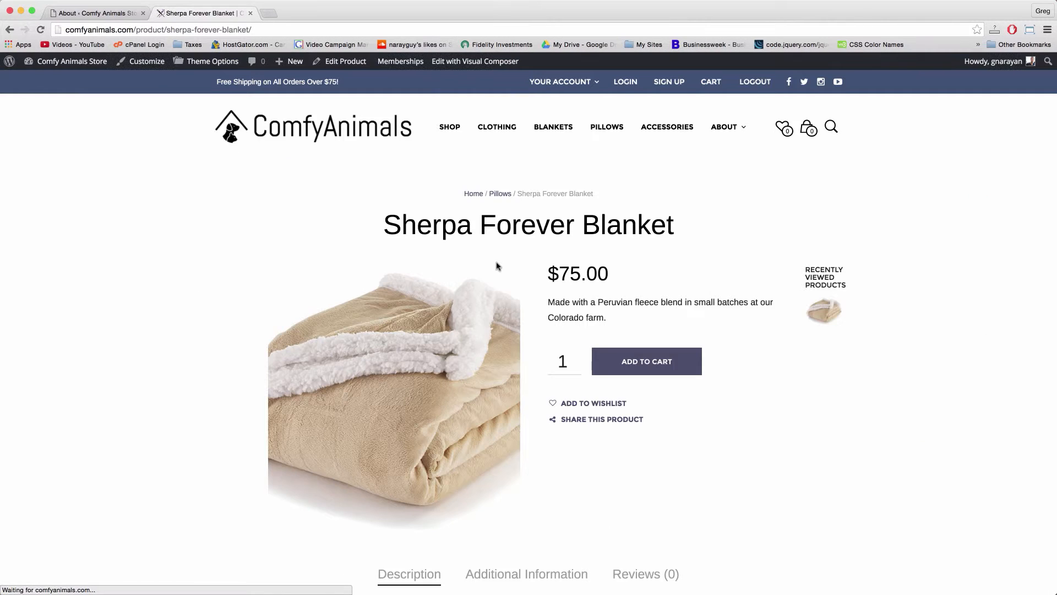
scroll(499, 265, down, 4)
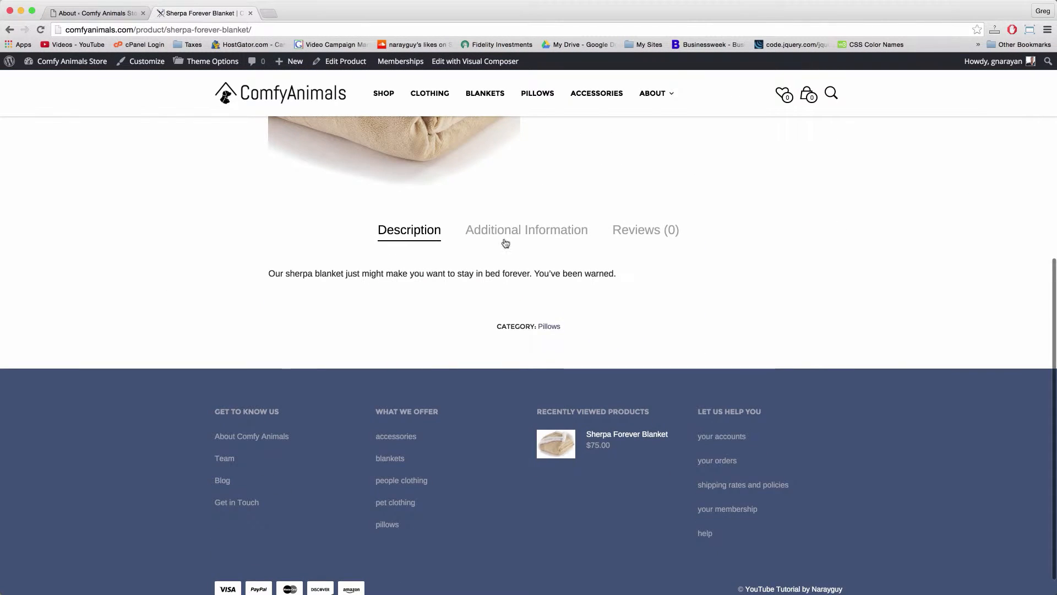
click(535, 236)
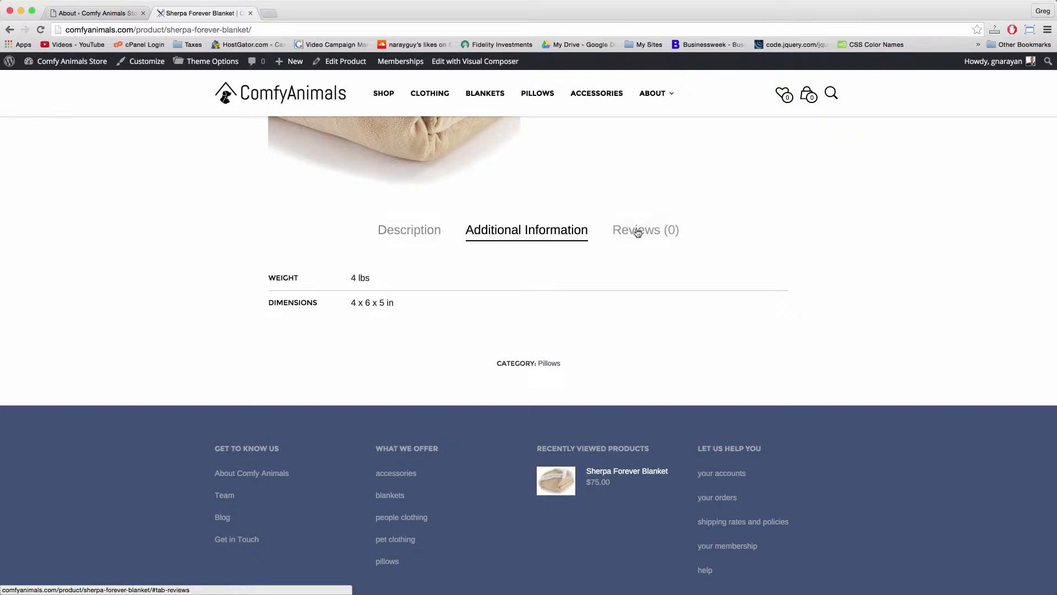
click(637, 232)
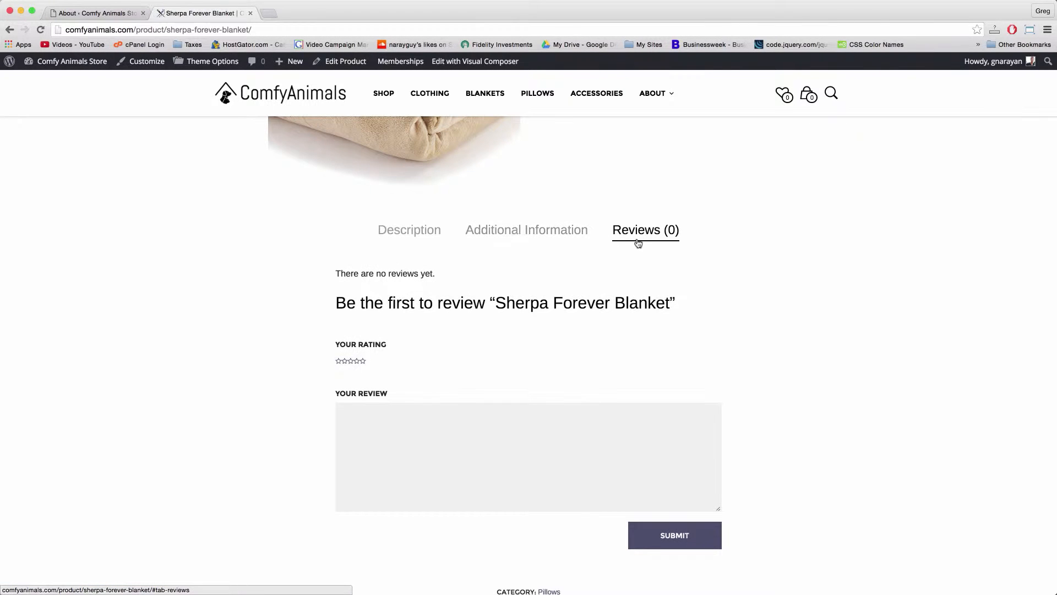
click(498, 233)
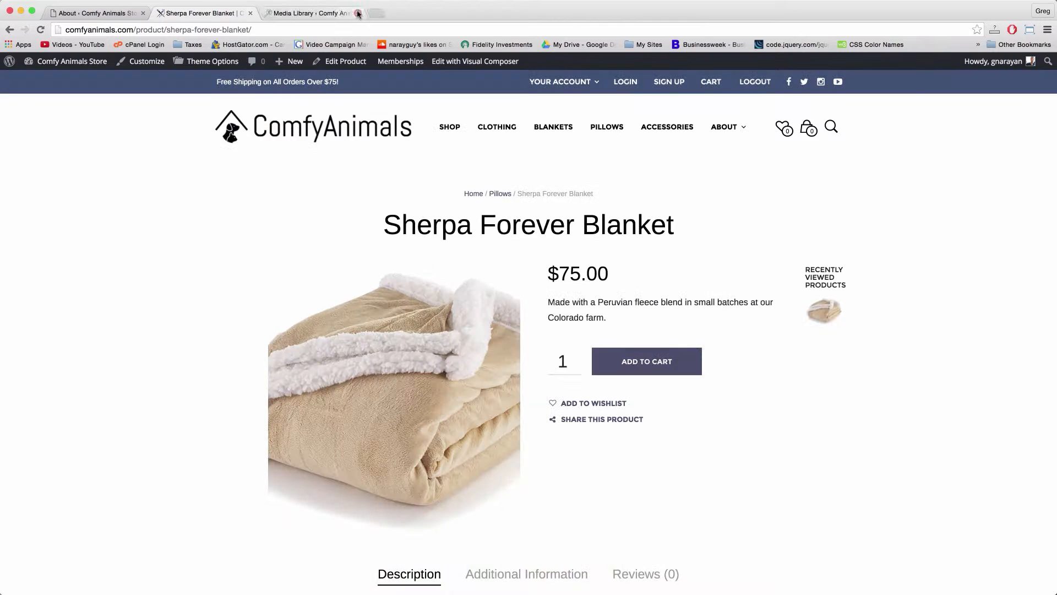
click(357, 13)
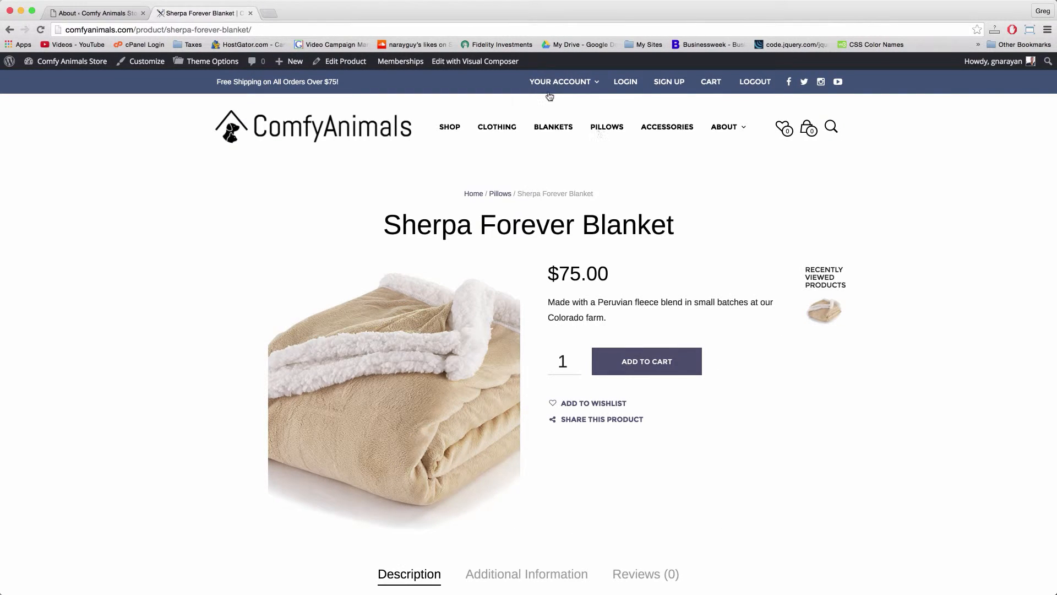
Start a new product and upload camo-jacket-woman-front.jpg and camo-jacket-woman-side.jpeg through its product image selection.
mouse_move(302, 72)
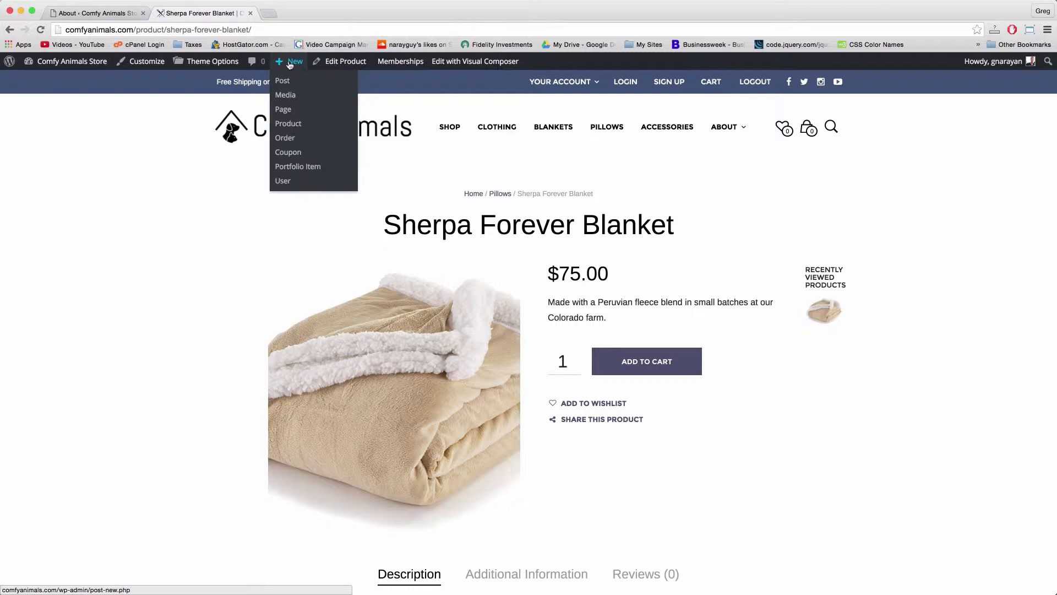
click(293, 126)
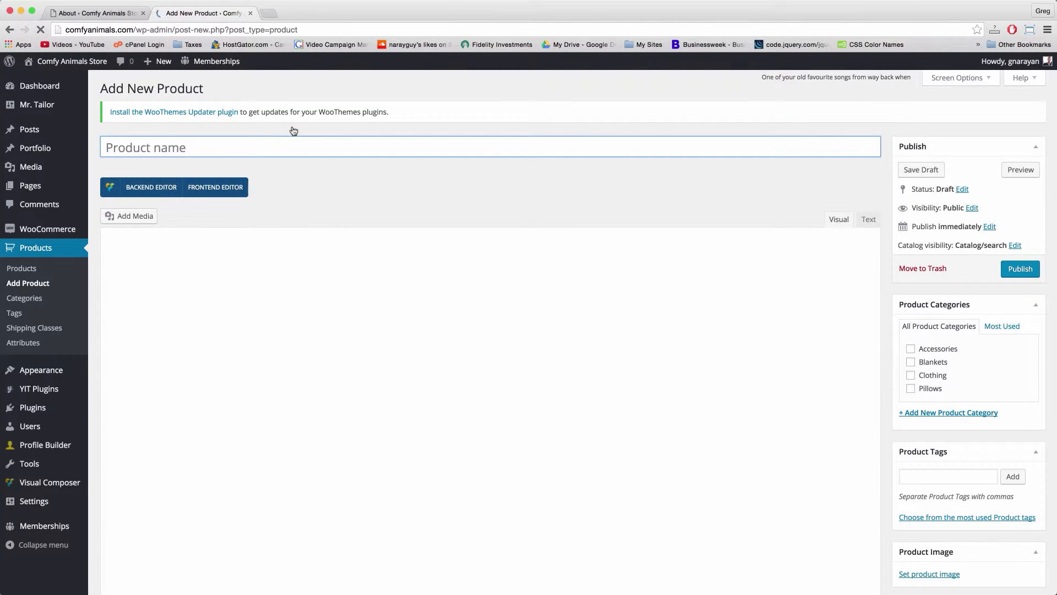
scroll(887, 351, down, 5)
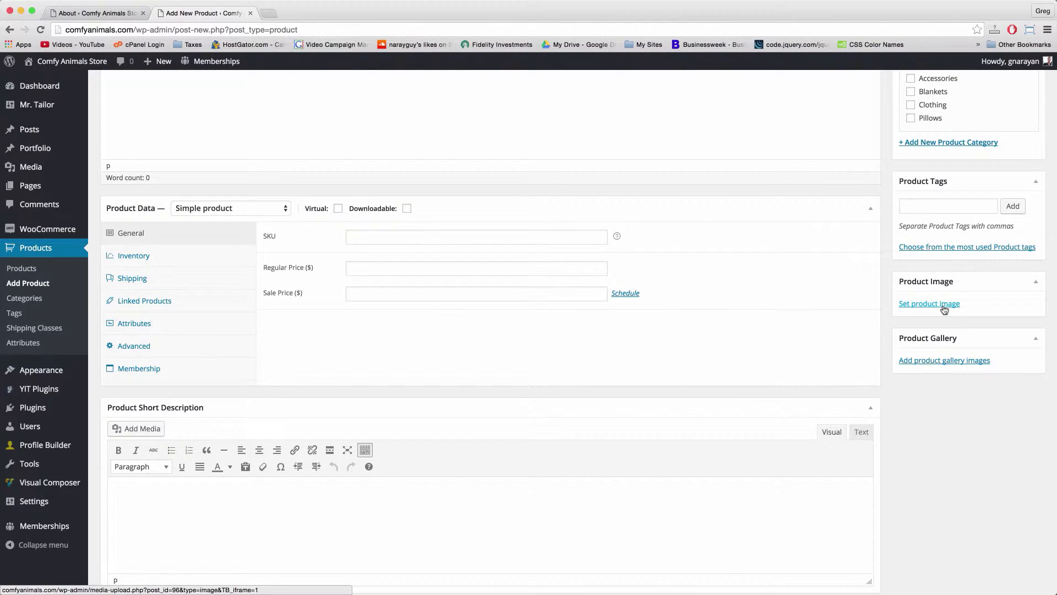
click(944, 306)
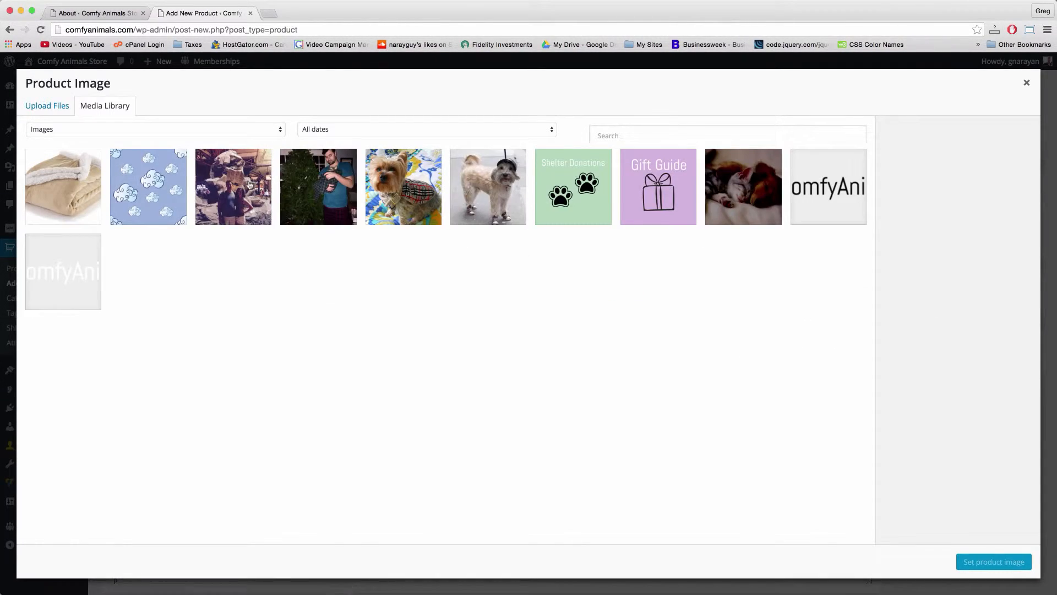
click(48, 108)
click(544, 303)
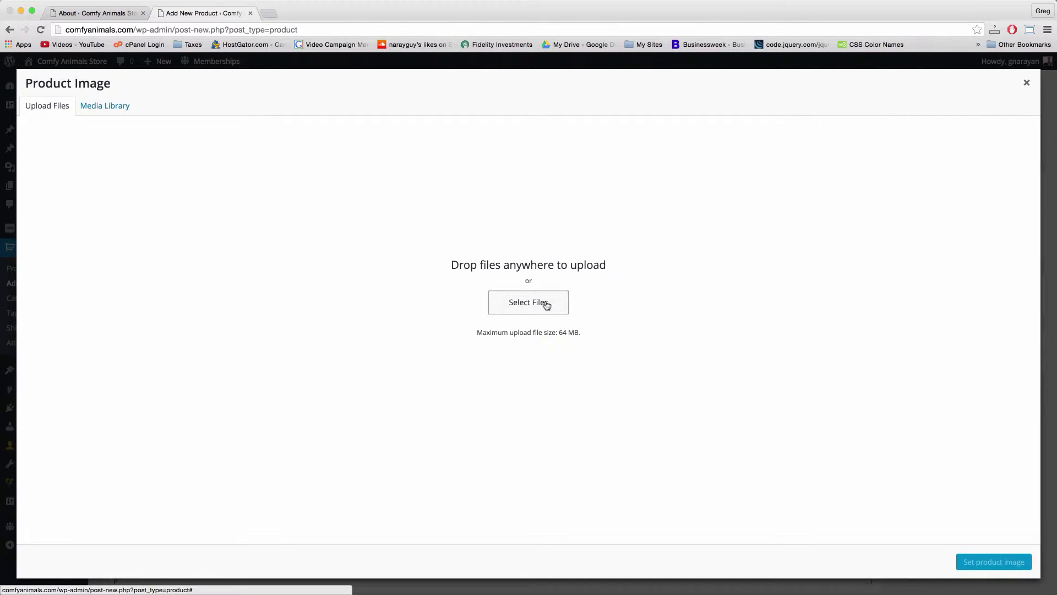
click(850, 12)
text(camo)
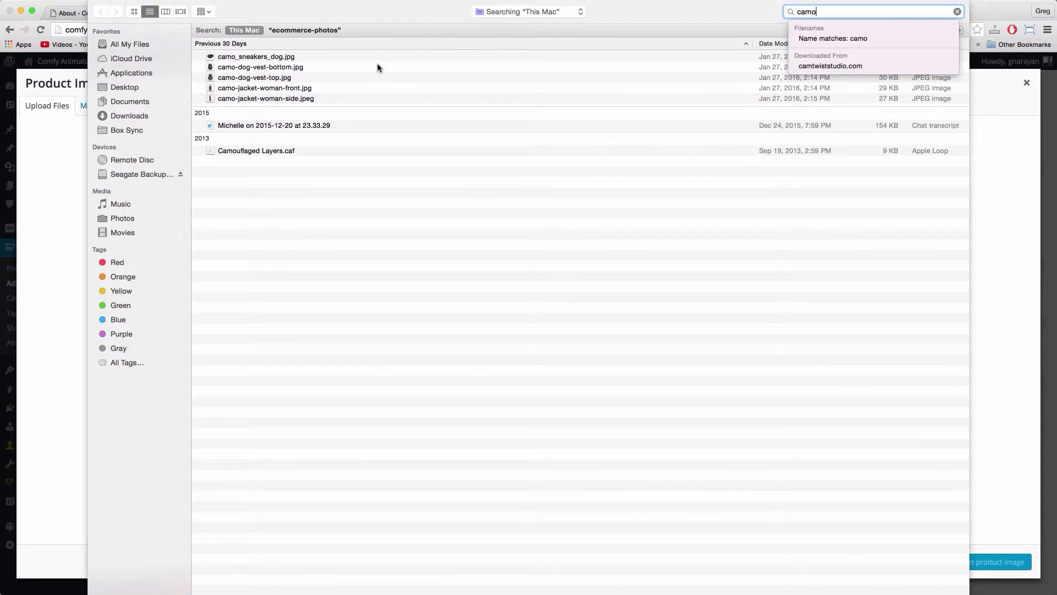
click(244, 91)
shift+click(264, 100)
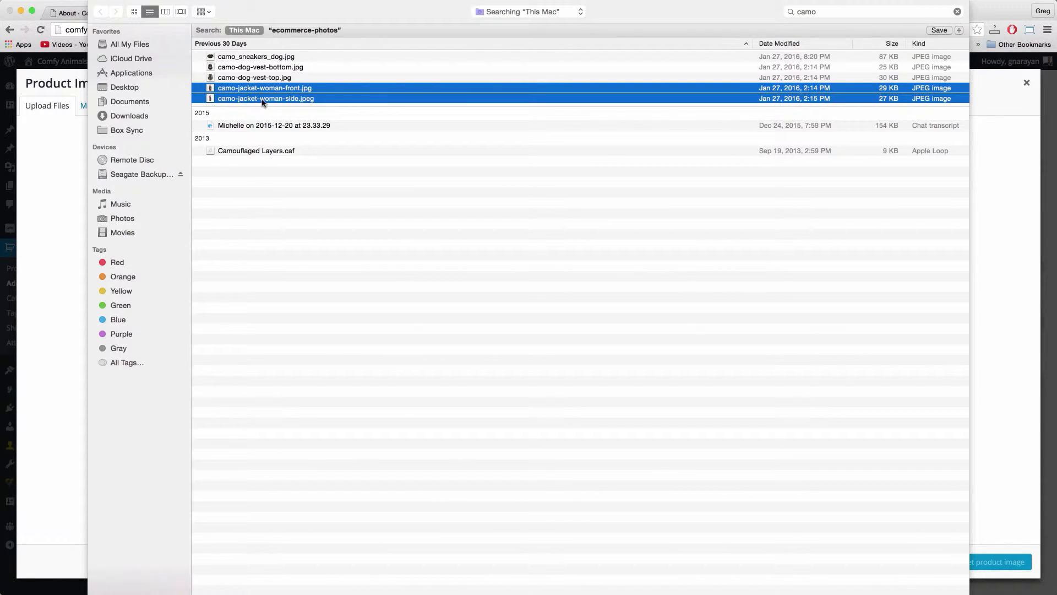
key(Return)
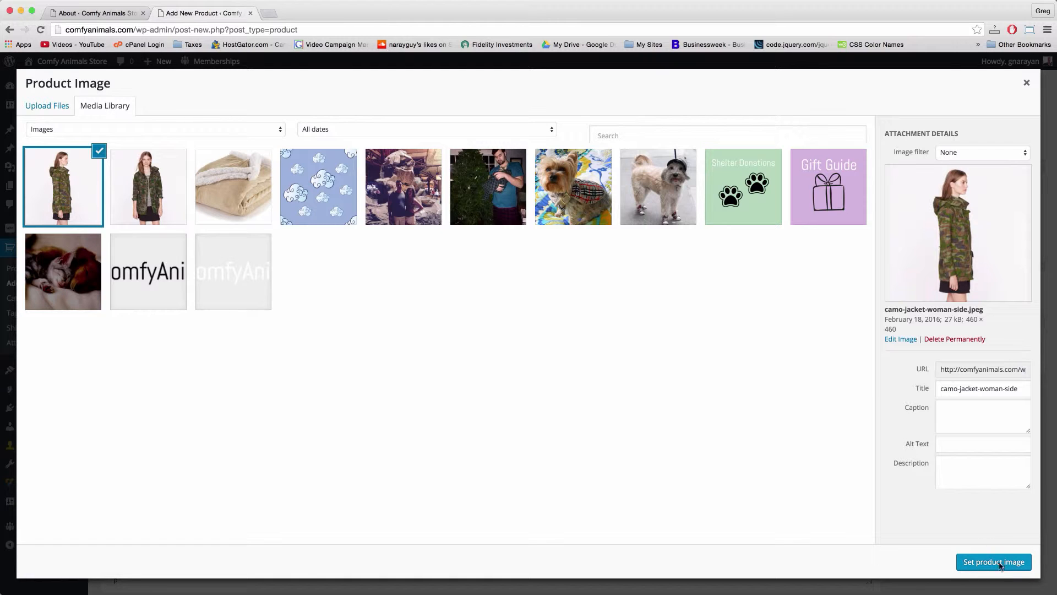
Set camo-jacket-woman-front.jpg as the product image and add camo-jacket-woman-side.jpeg to the product gallery.
click(160, 199)
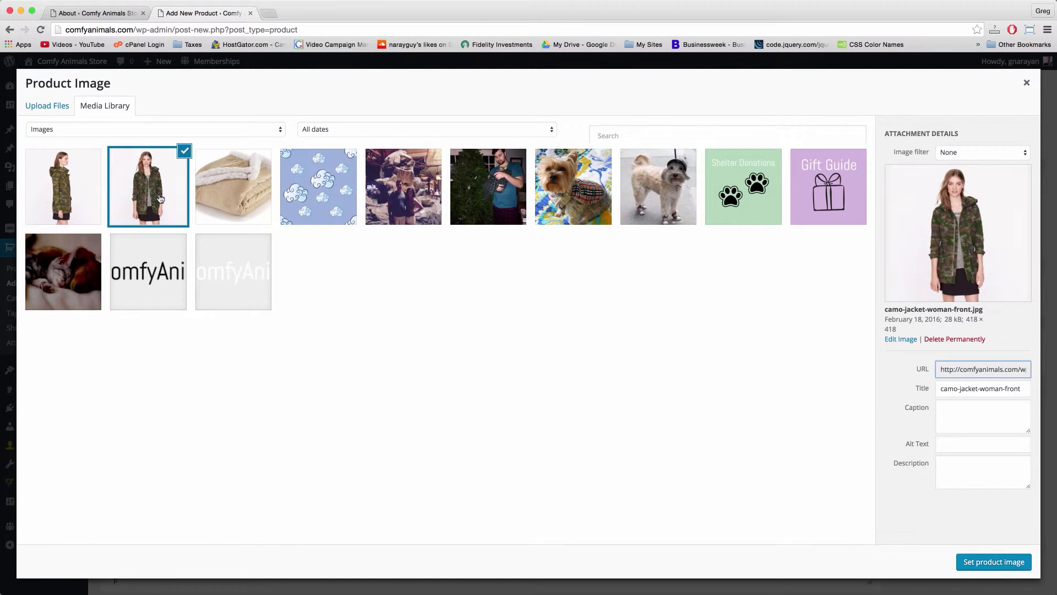
click(994, 562)
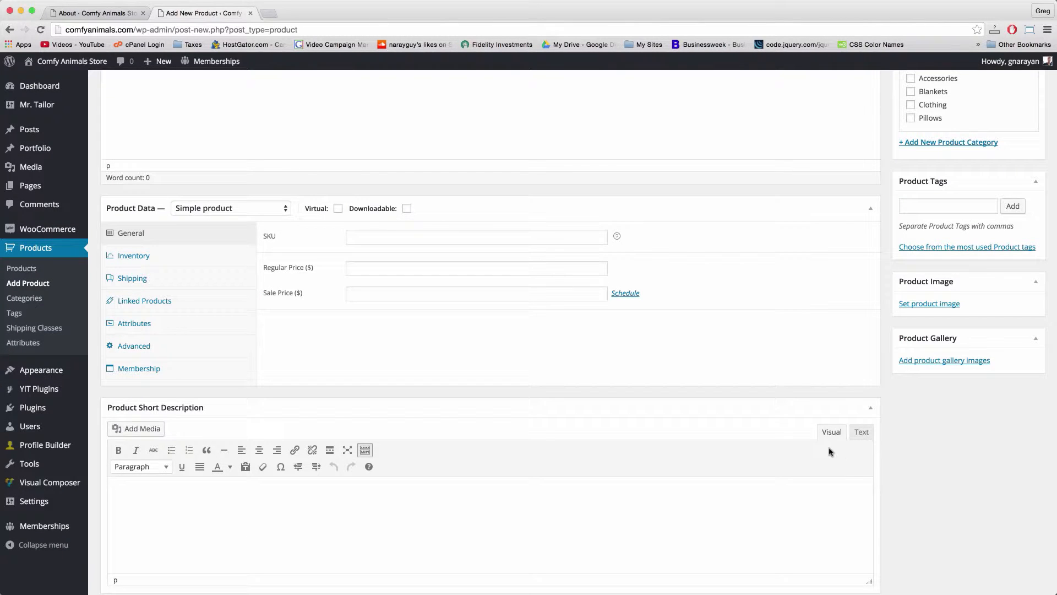
scroll(771, 429, up, 5)
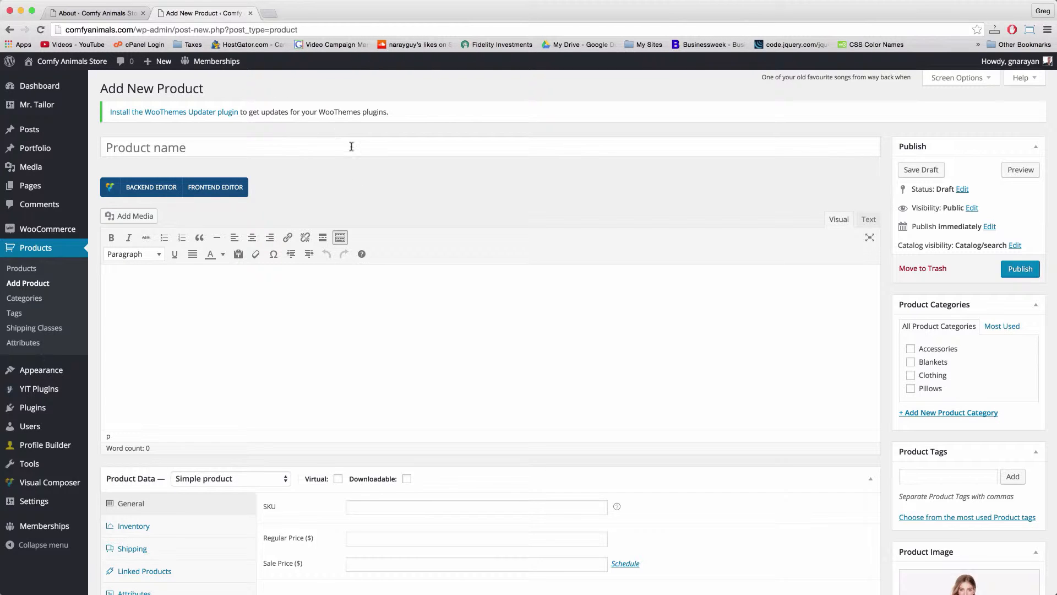
click(282, 152)
scroll(721, 359, down, 10)
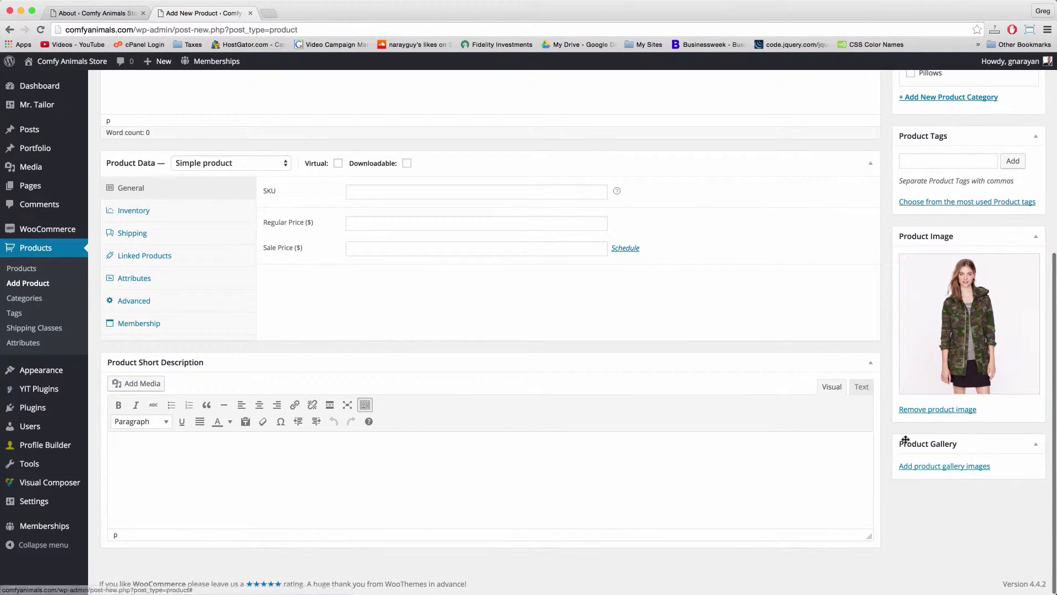
click(943, 468)
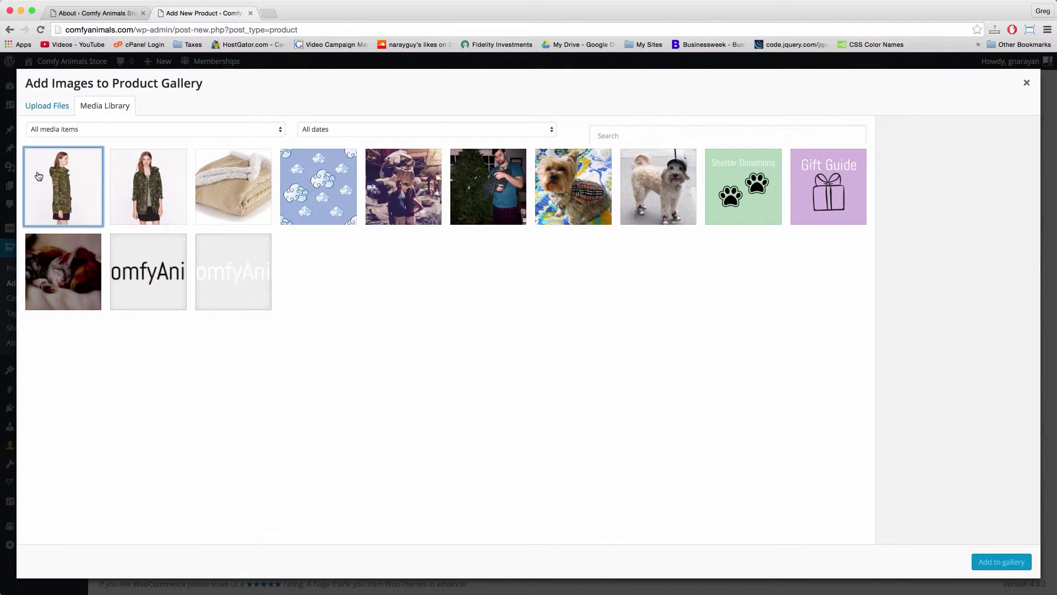
click(38, 176)
click(1002, 560)
scroll(961, 434, up, 6)
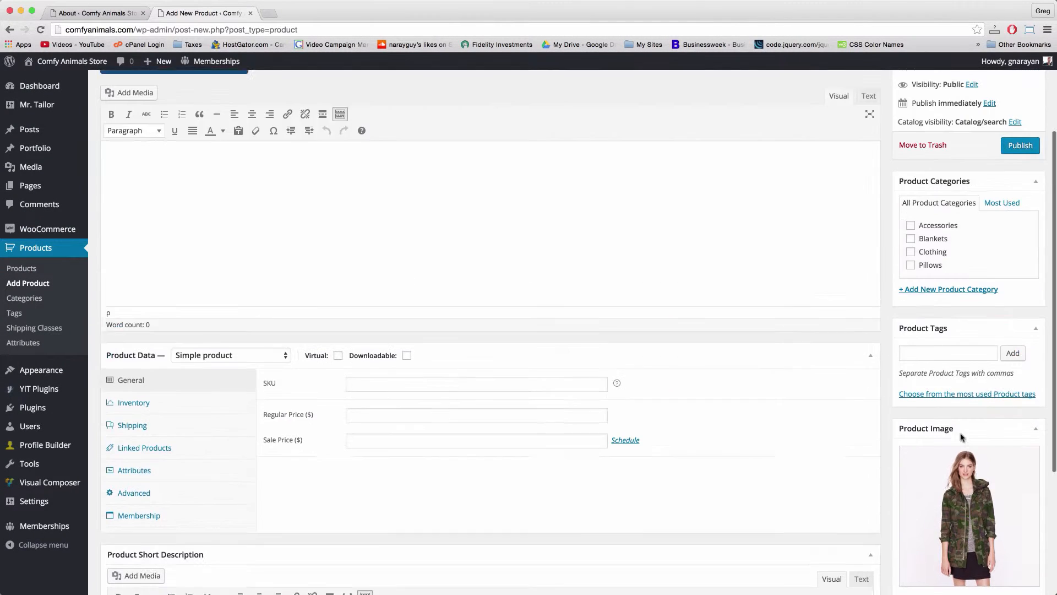
scroll(961, 434, down, 6)
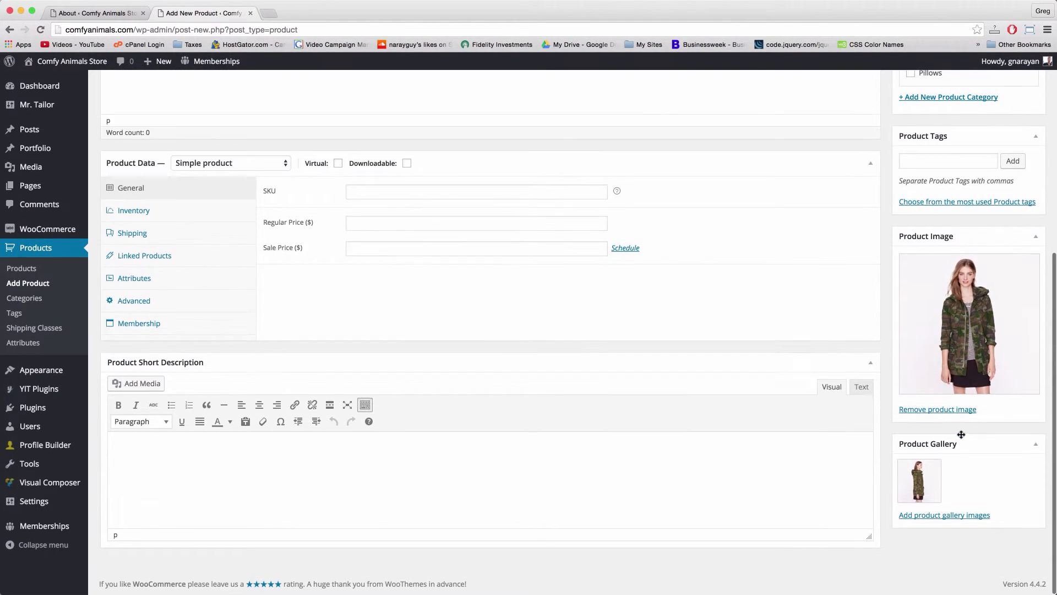
Name the new product "Camouflage Jacket", correcting the misspelled first word.
scroll(961, 435, up, 6)
click(213, 144)
text(Camoflou)
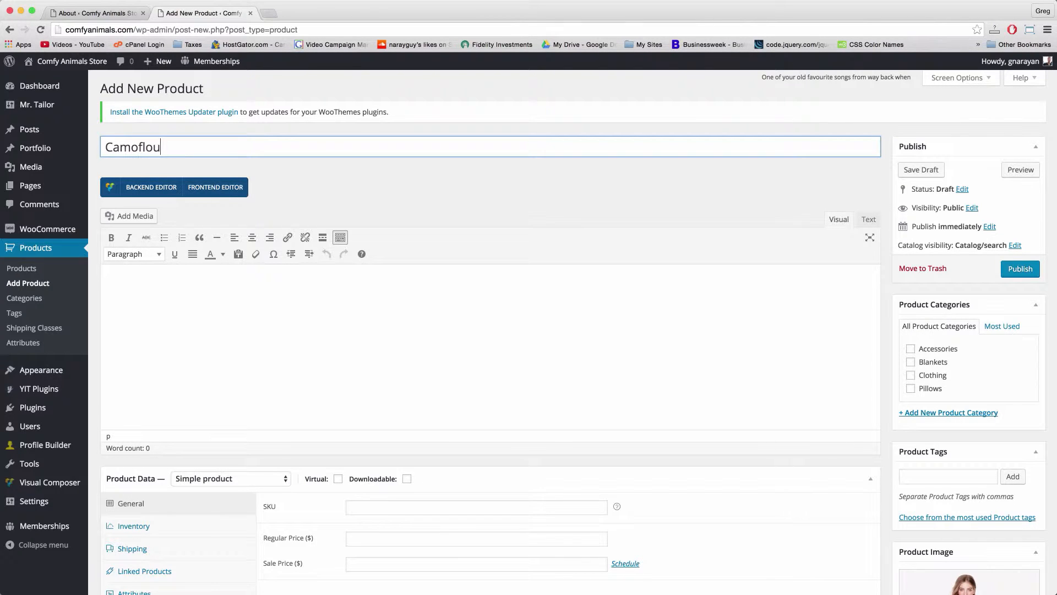
text(ge Jacket)
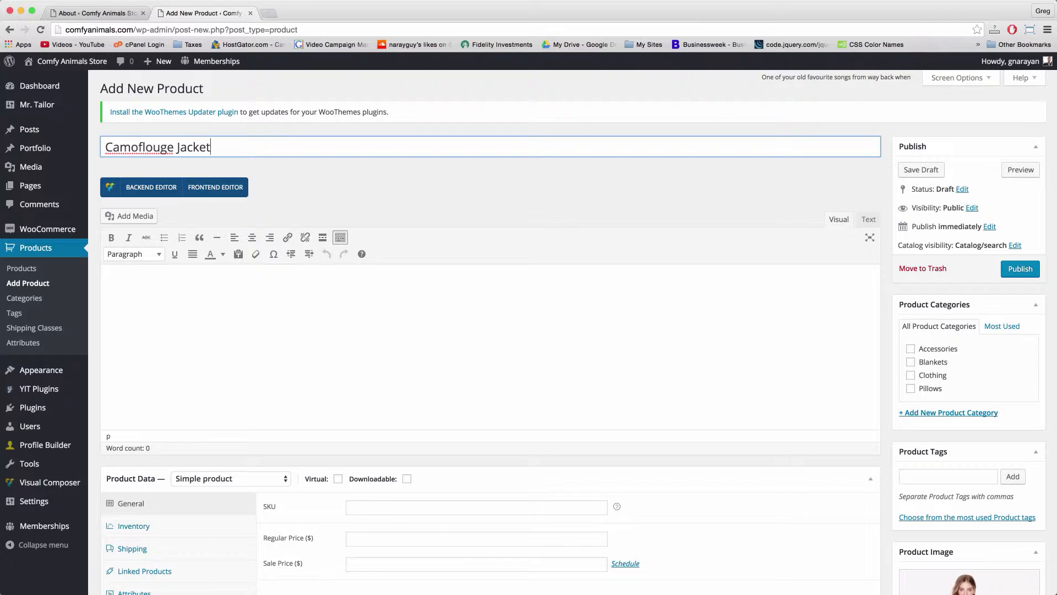
right_click(134, 149)
click(157, 156)
Enter the product short description "Lighter jacket for fall wear and early winter. See the canine version too.".
click(156, 283)
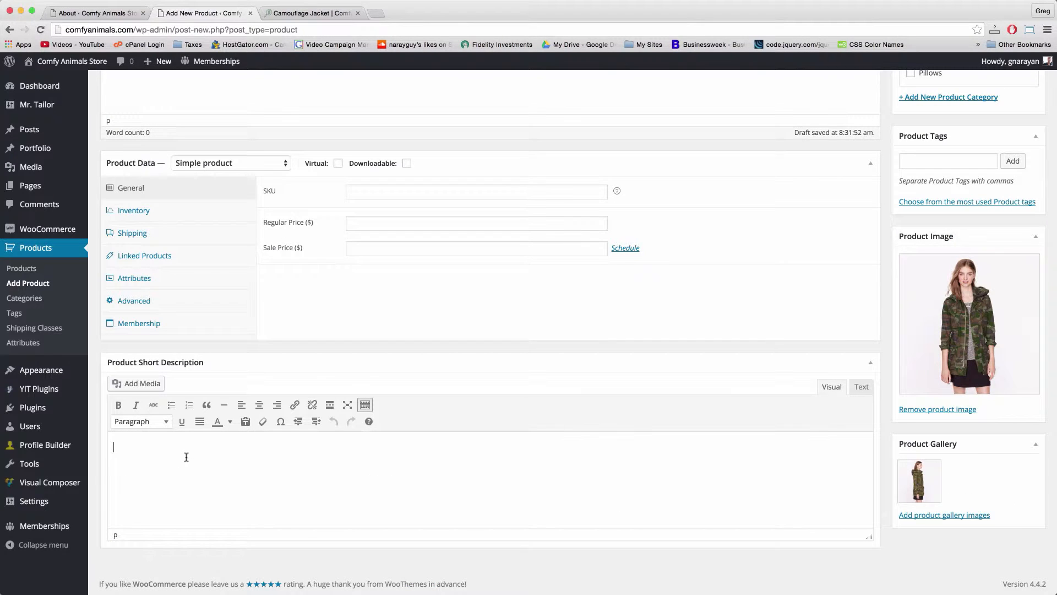
text(Lighter jacket for fall wear and early winter. See the canine version too.)
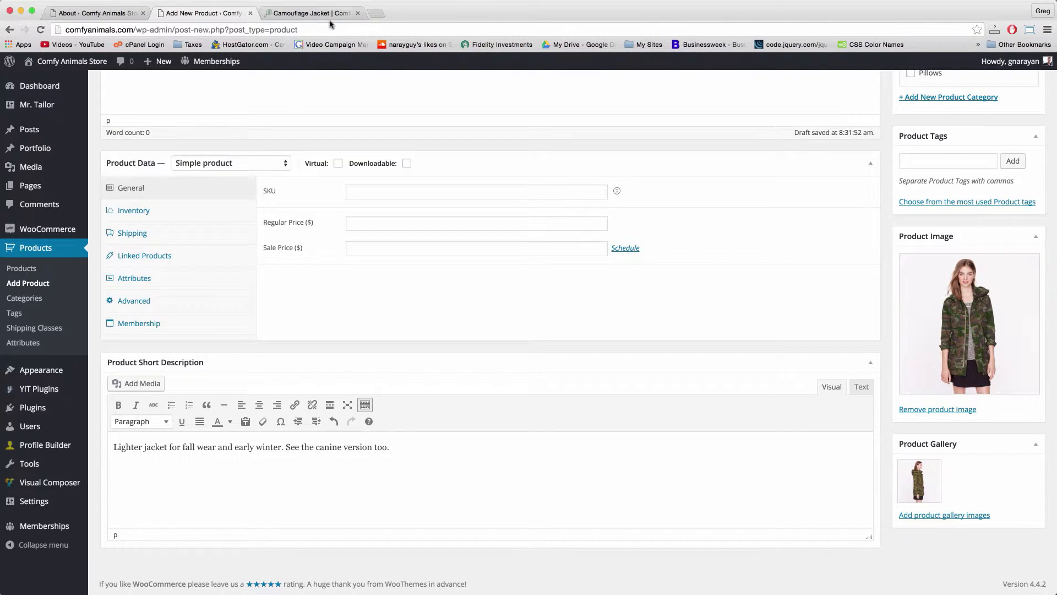
Enter the full product description "Not sure what to wear this morning. You can never go wrong with camo.".
scroll(342, 185, up, 5)
click(312, 238)
text(Not sure what to wear this morning. You can never go wrong with camo.)
scroll(425, 257, up, 2)
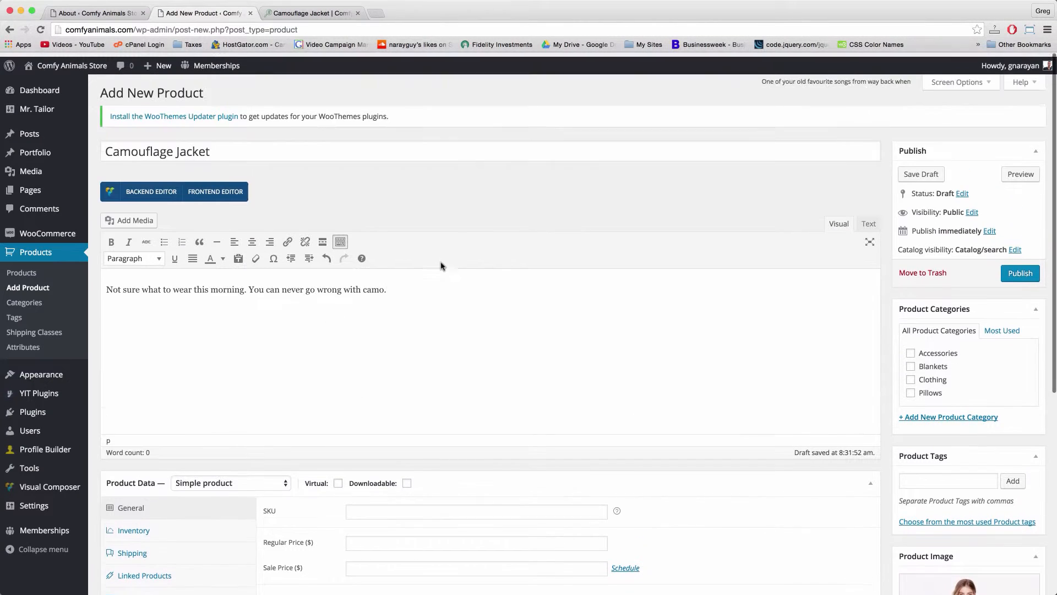
Set the Camouflage Jacket's regular price to 125 and assign it to the Clothing category.
scroll(409, 392, down, 3)
click(358, 421)
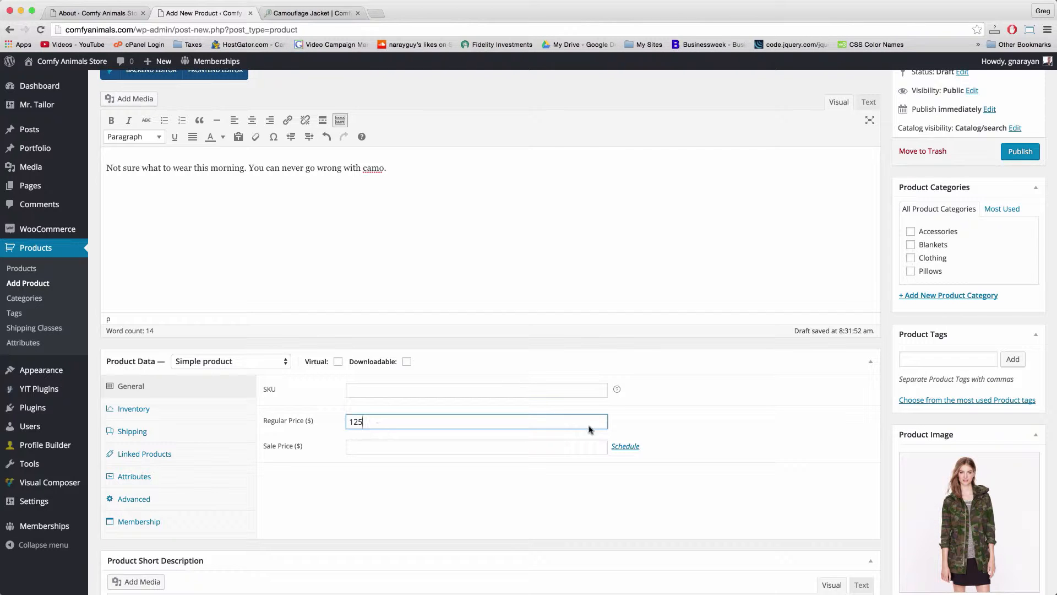
scroll(678, 419, up, 3)
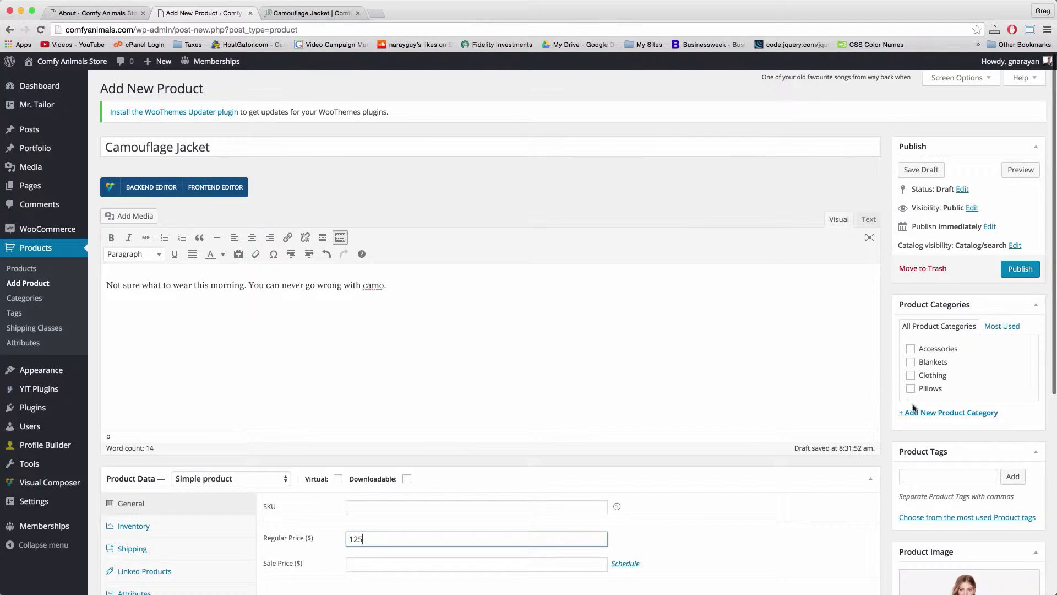
click(912, 376)
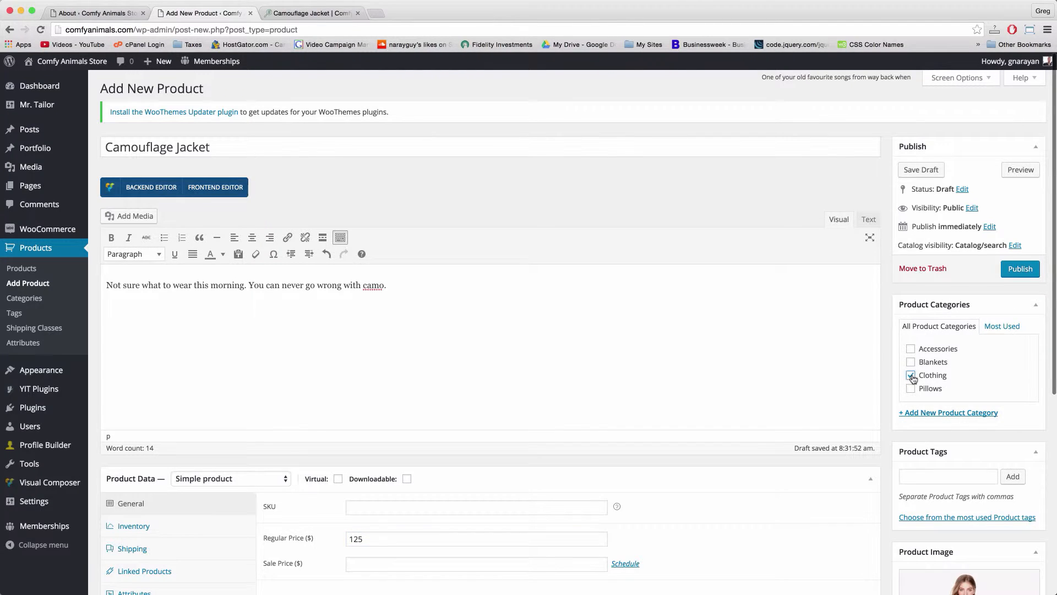
Publish the Camouflage Jacket and bring up its store page, closing the leftover browser page.
click(1019, 273)
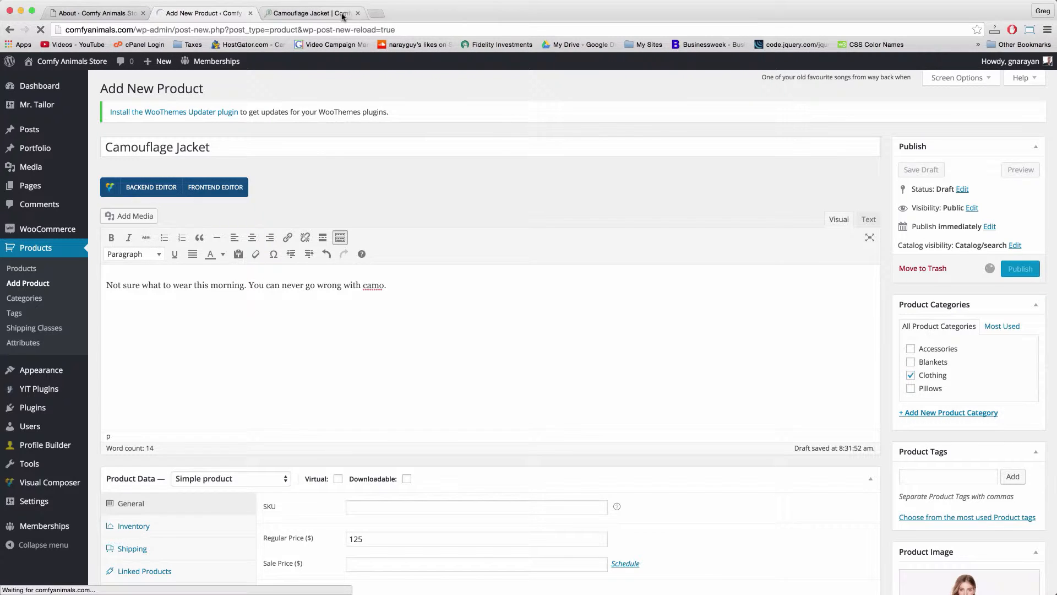
key(super+w)
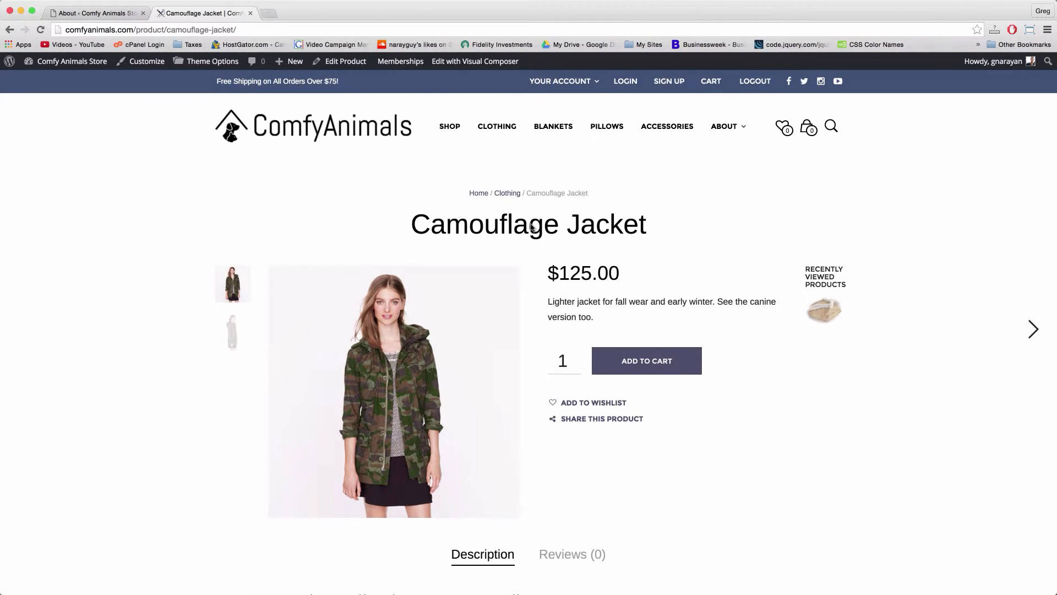
Review the Camouflage Jacket's store page, switching between its front and side gallery images and checking the description.
scroll(531, 227, down, 3)
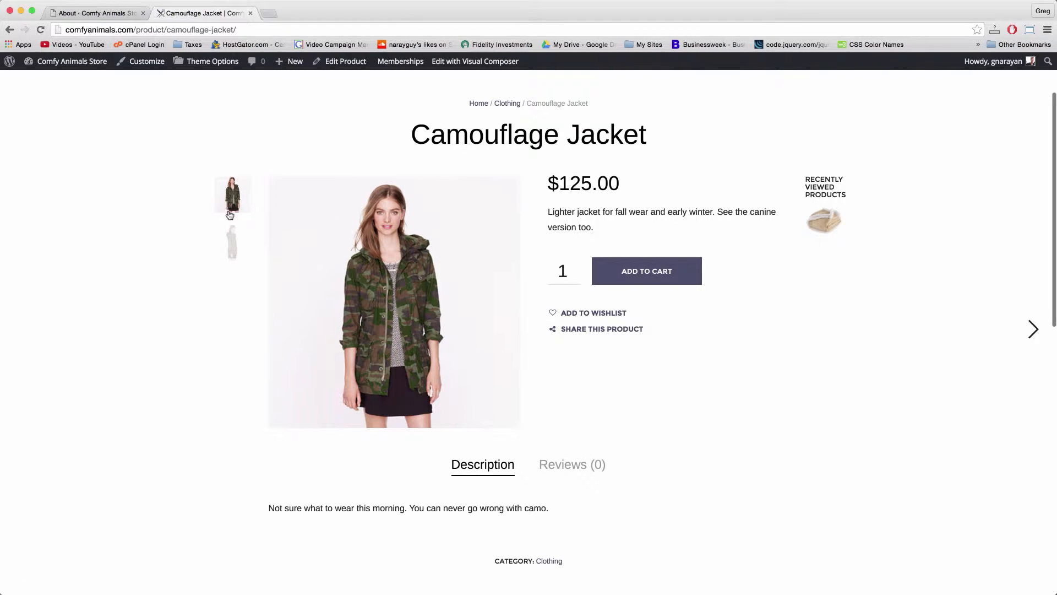
click(230, 252)
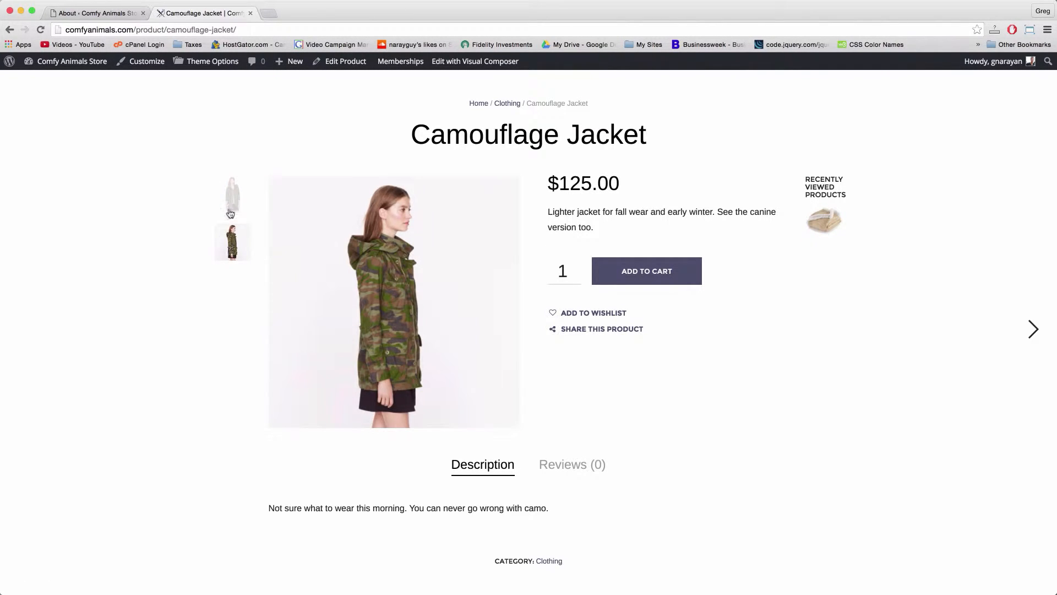
click(231, 198)
click(232, 247)
click(238, 199)
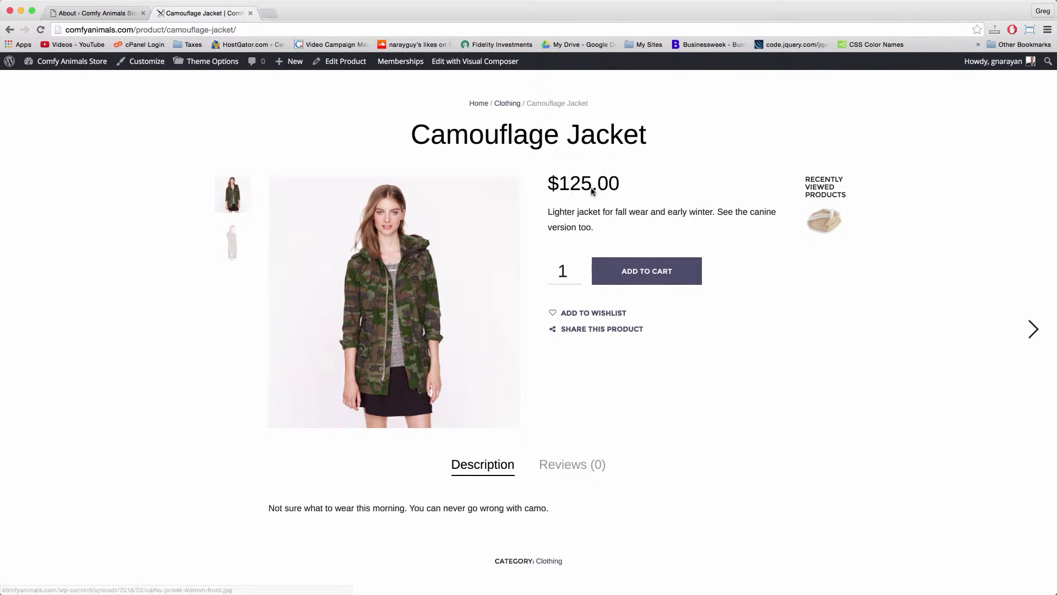
scroll(653, 376, up, 3)
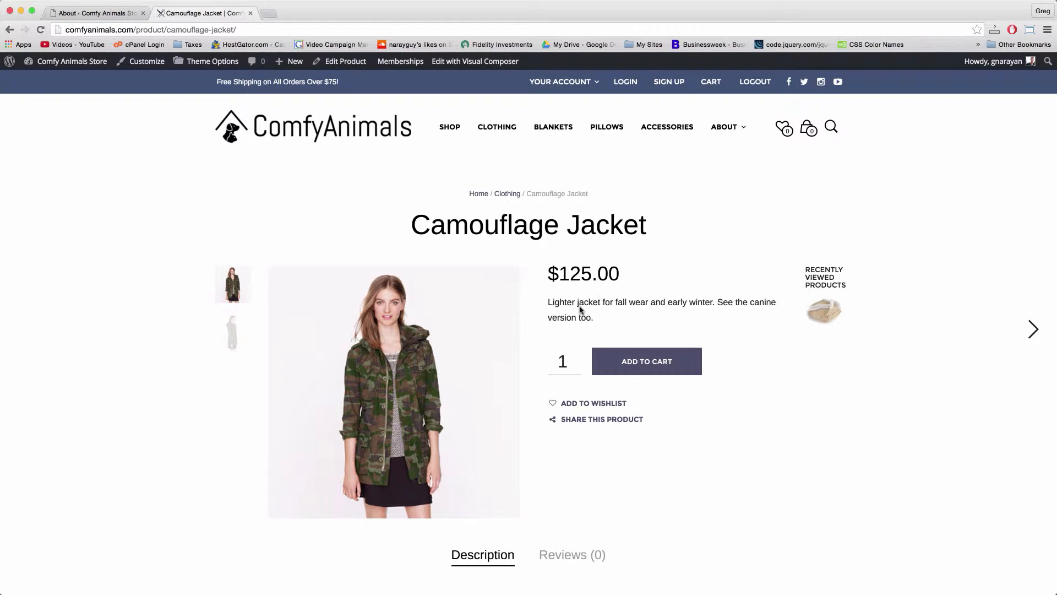
Add a product attribute named "Size" with slug "size" and type Select in the store admin.
click(115, 14)
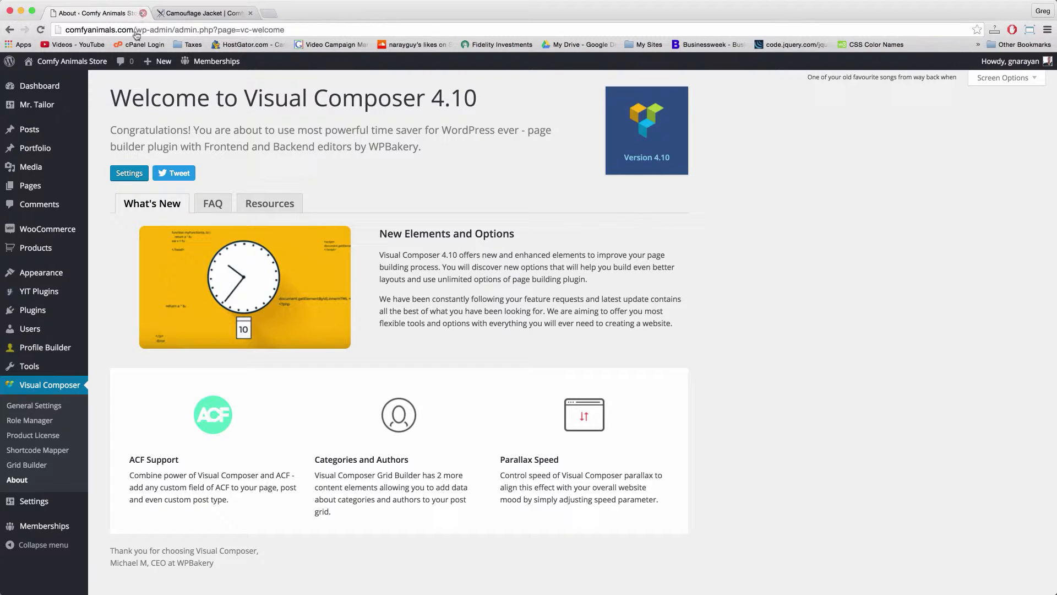
mouse_move(50, 251)
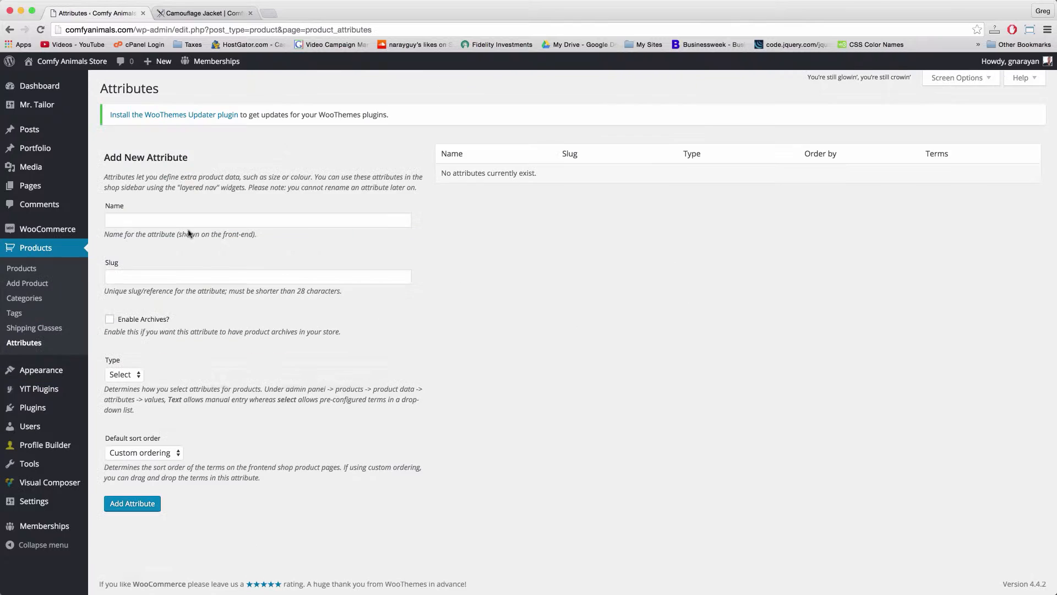
click(162, 215)
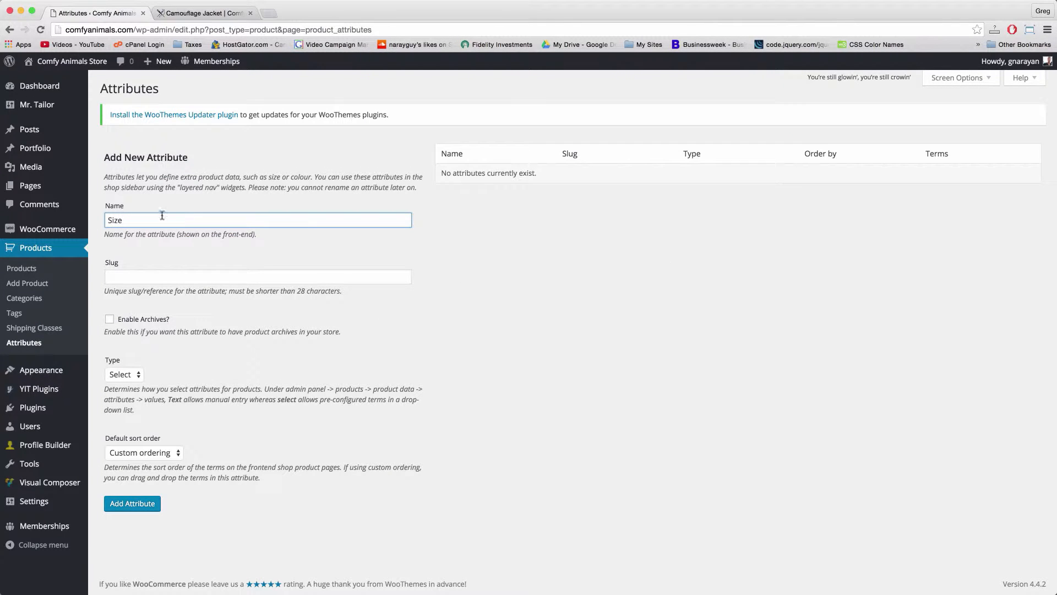
click(163, 277)
text(size)
click(139, 376)
click(119, 375)
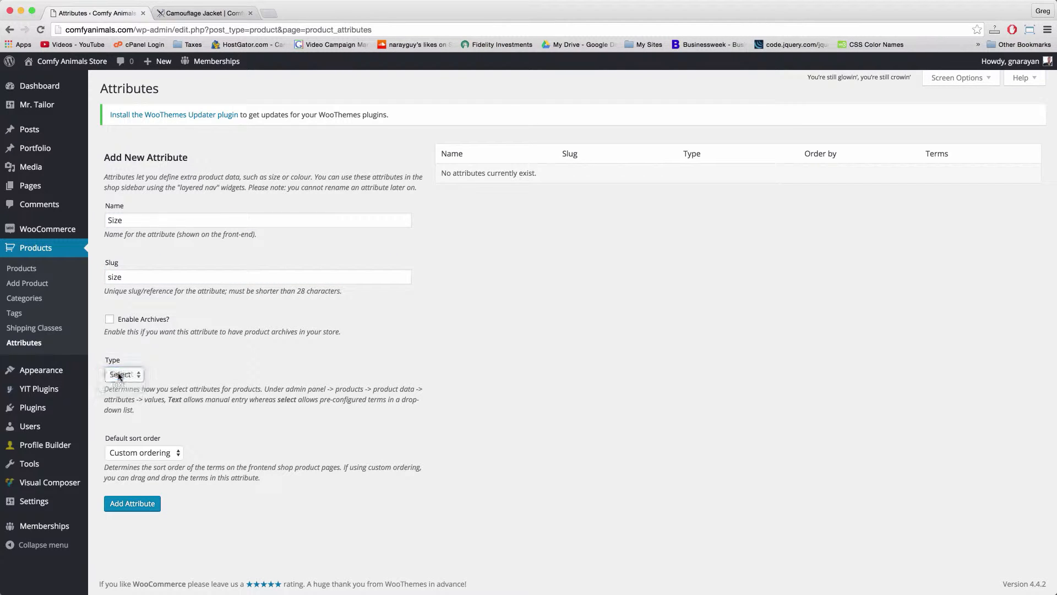
click(141, 509)
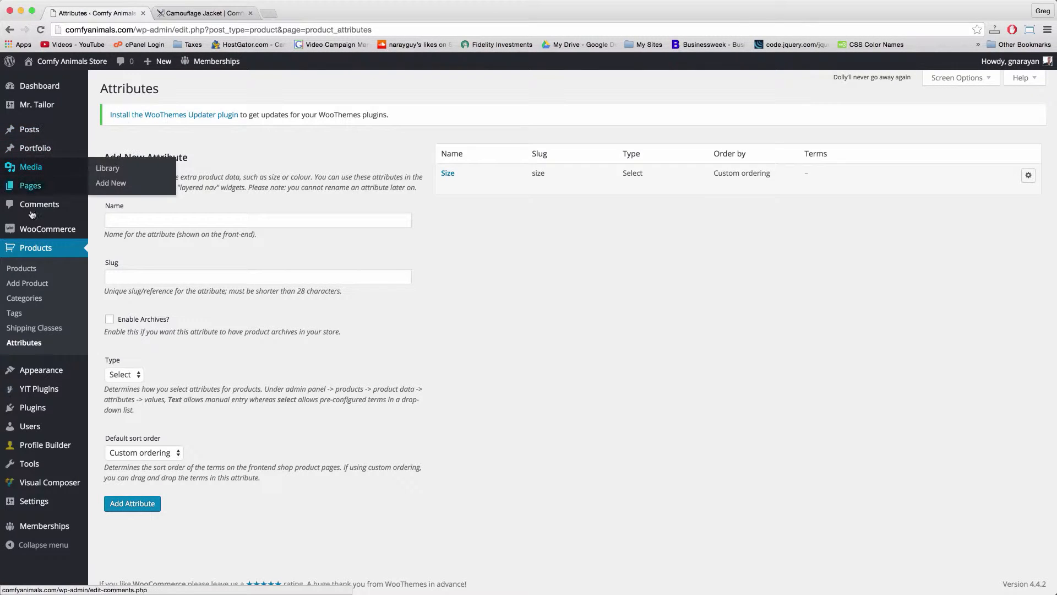
Open the Camouflage Jacket for editing and change its product type to Variable product.
click(26, 249)
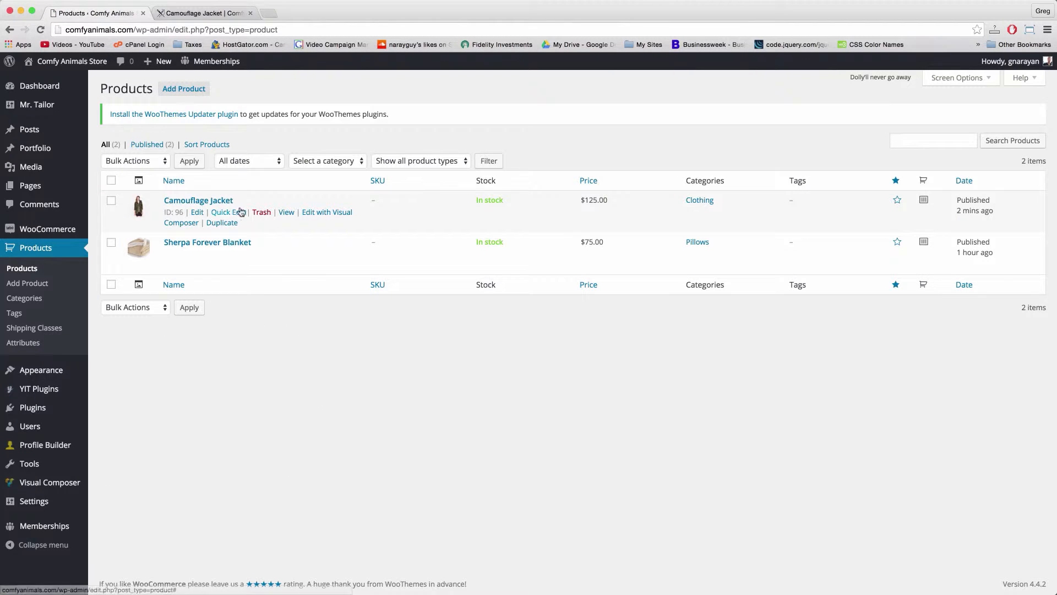
click(197, 212)
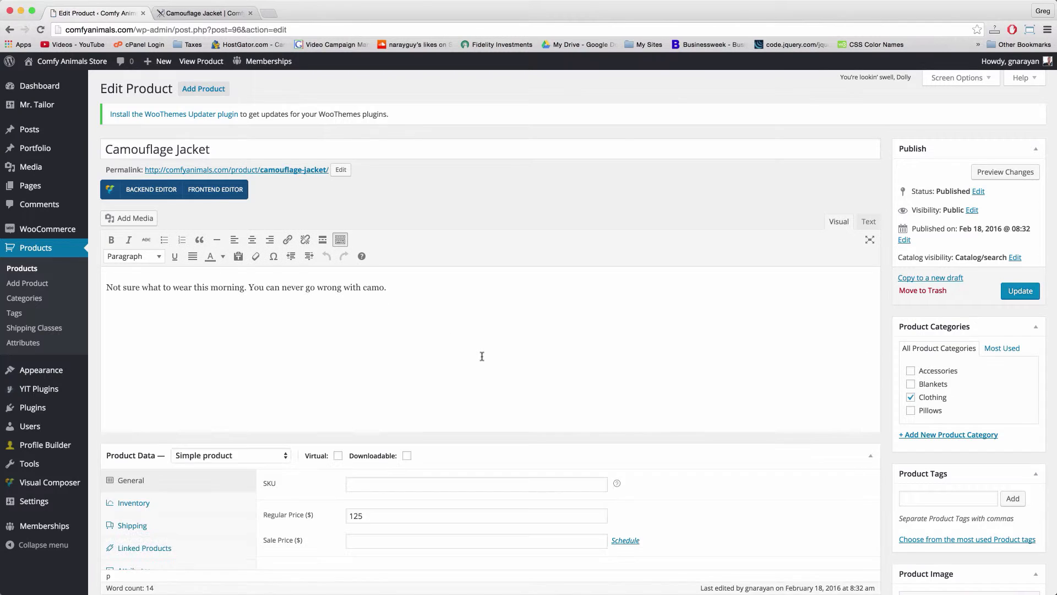
scroll(481, 355, down, 6)
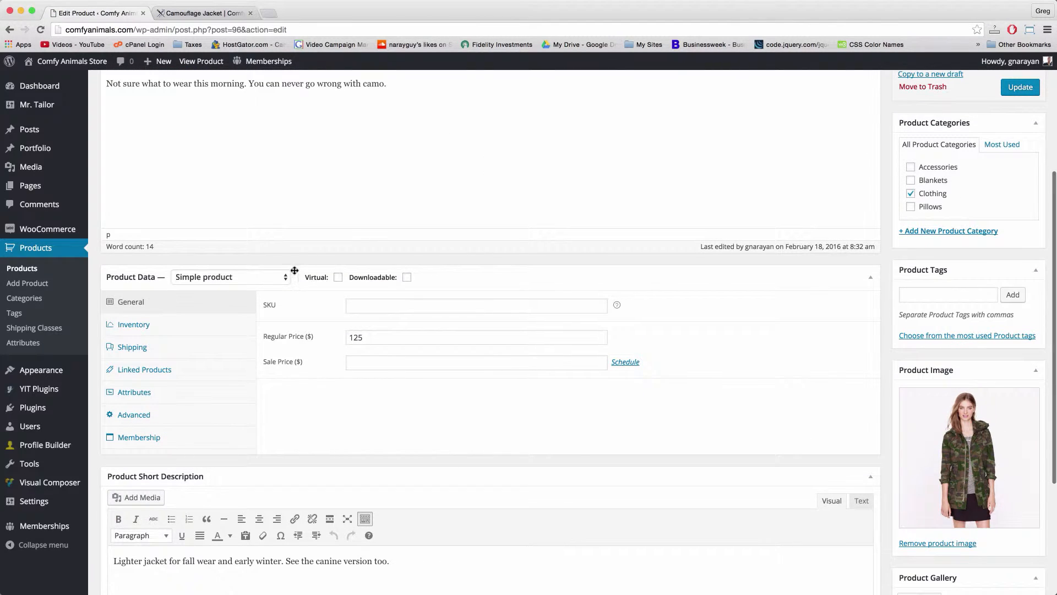
click(257, 280)
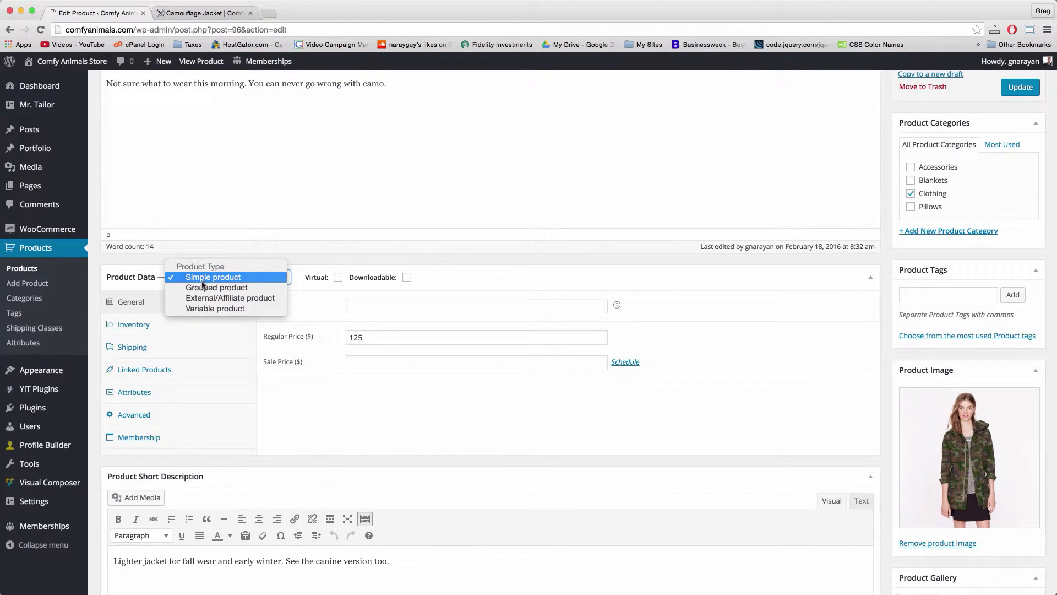
click(202, 309)
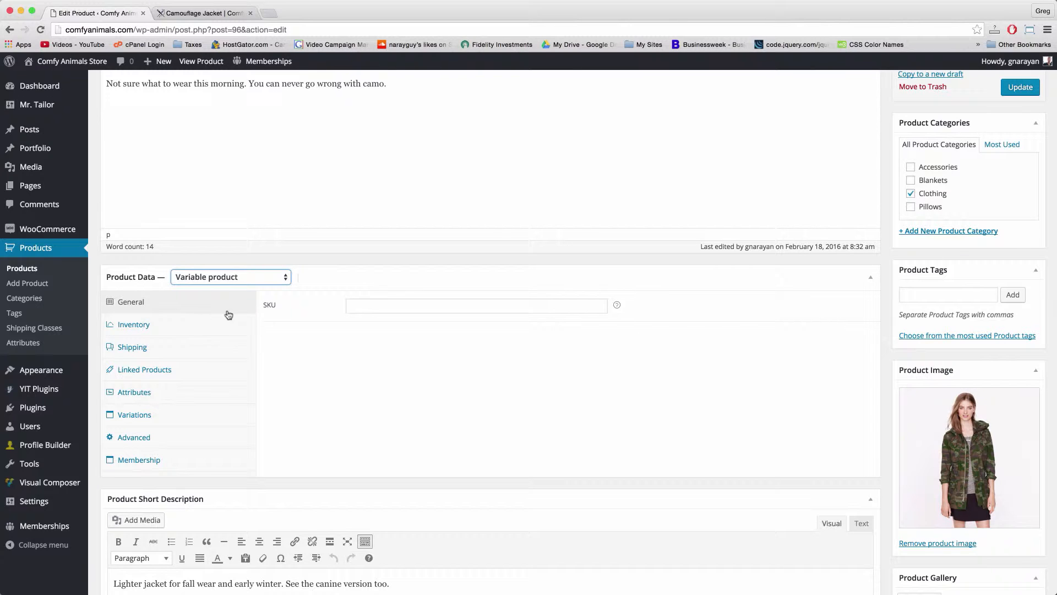
Add the Size attribute to the Camouflage Jacket's product data.
scroll(342, 407, down, 3)
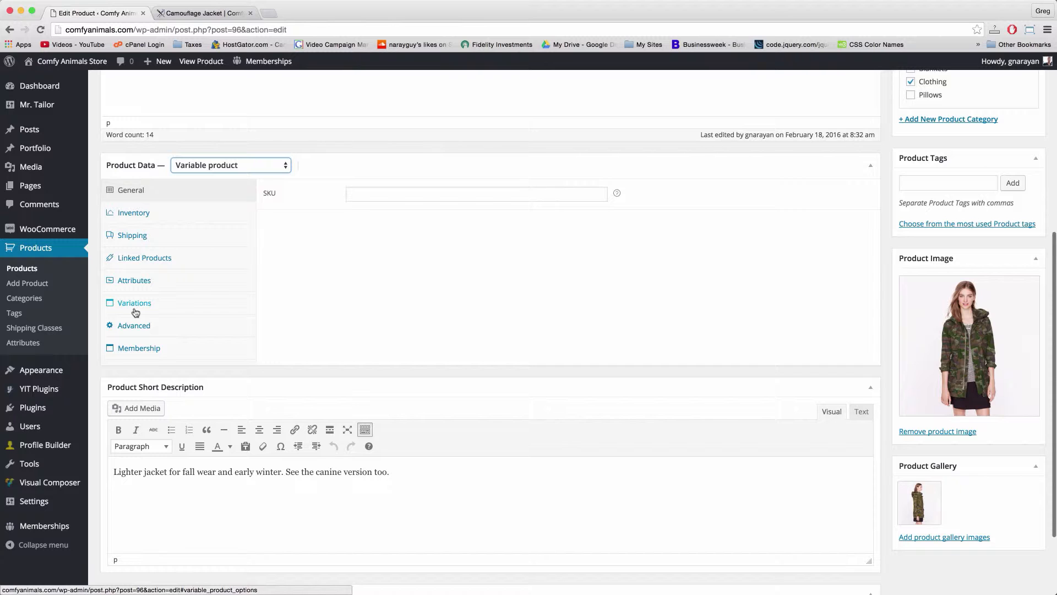
click(143, 281)
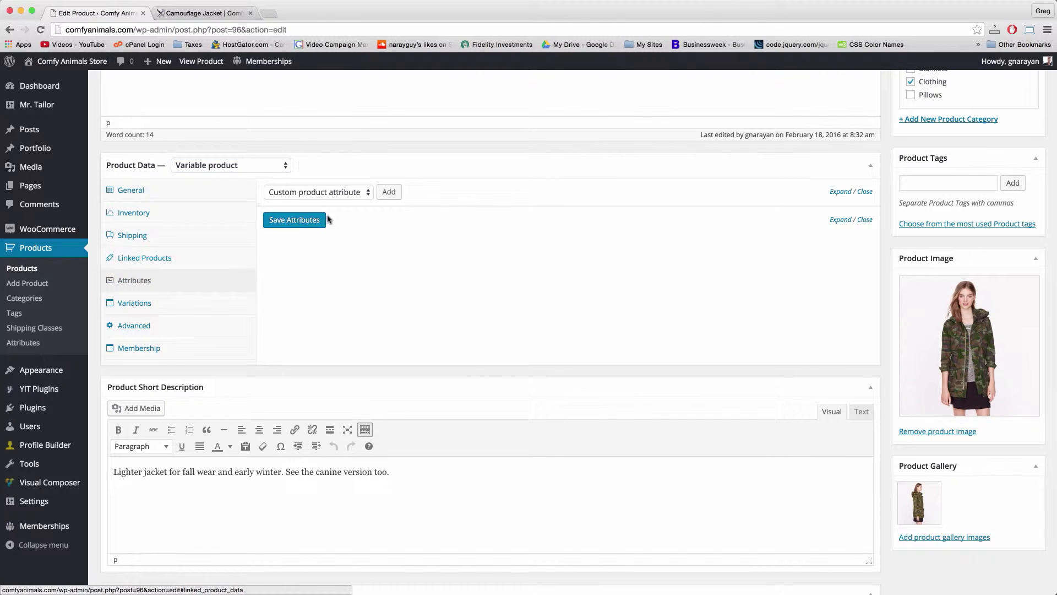
click(347, 193)
click(347, 202)
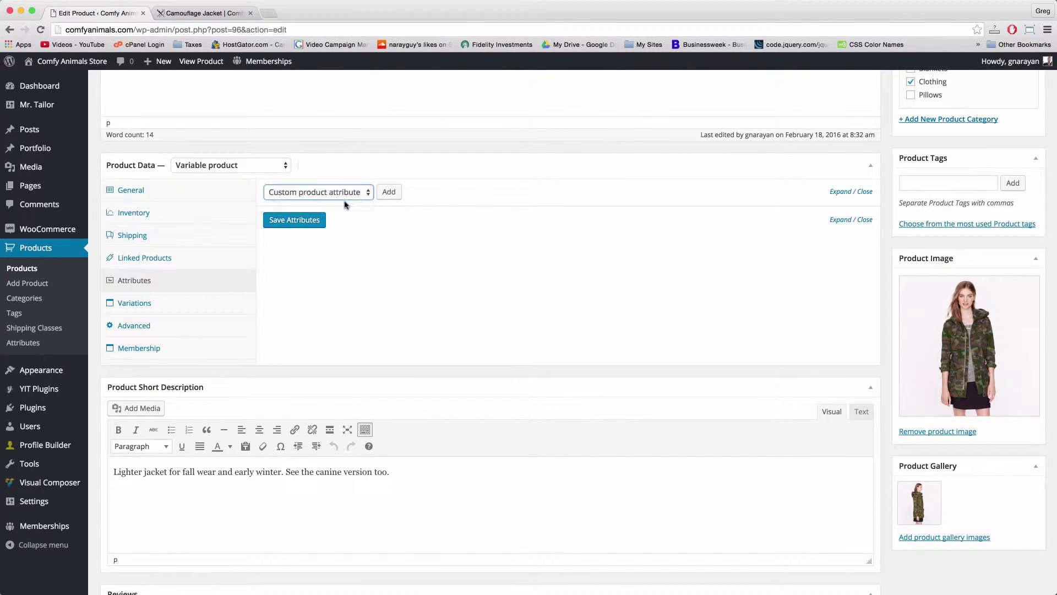
click(390, 193)
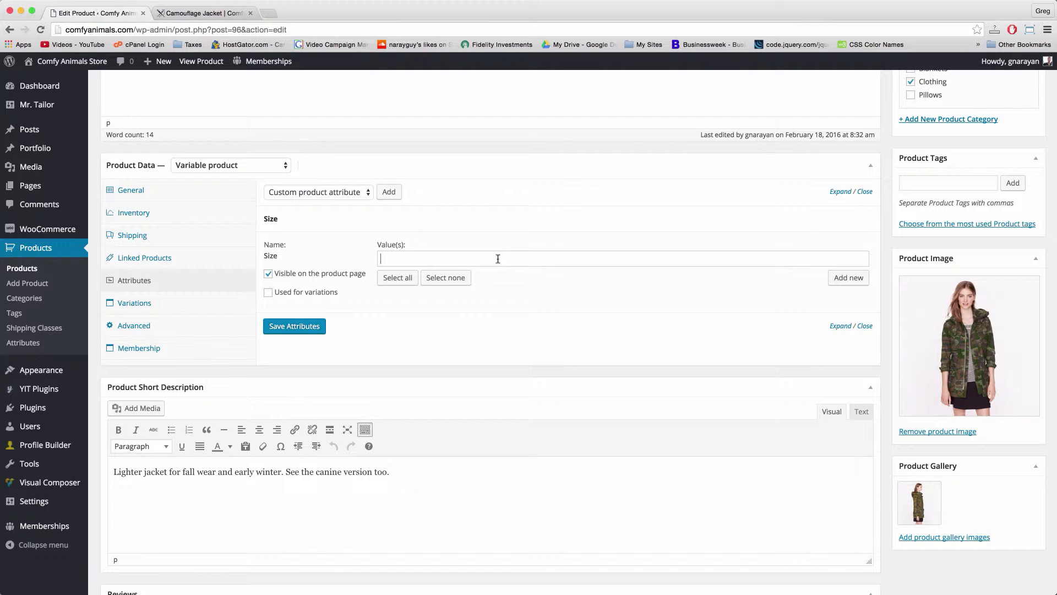
Create the new terms "small" and "medium" as values of the jacket's Size attribute.
click(417, 259)
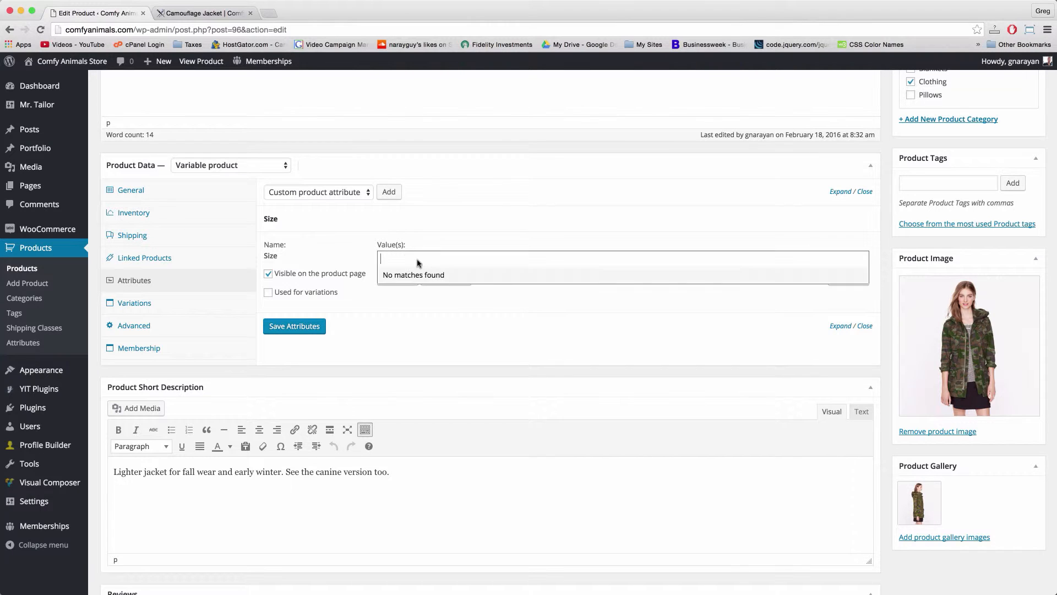
double_click(435, 260)
click(494, 332)
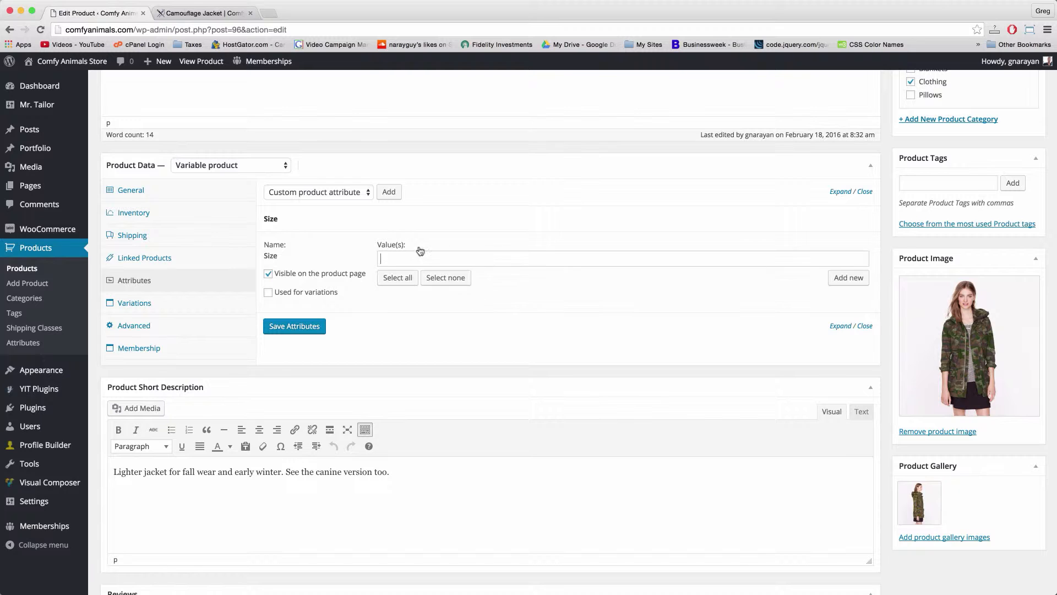
click(845, 280)
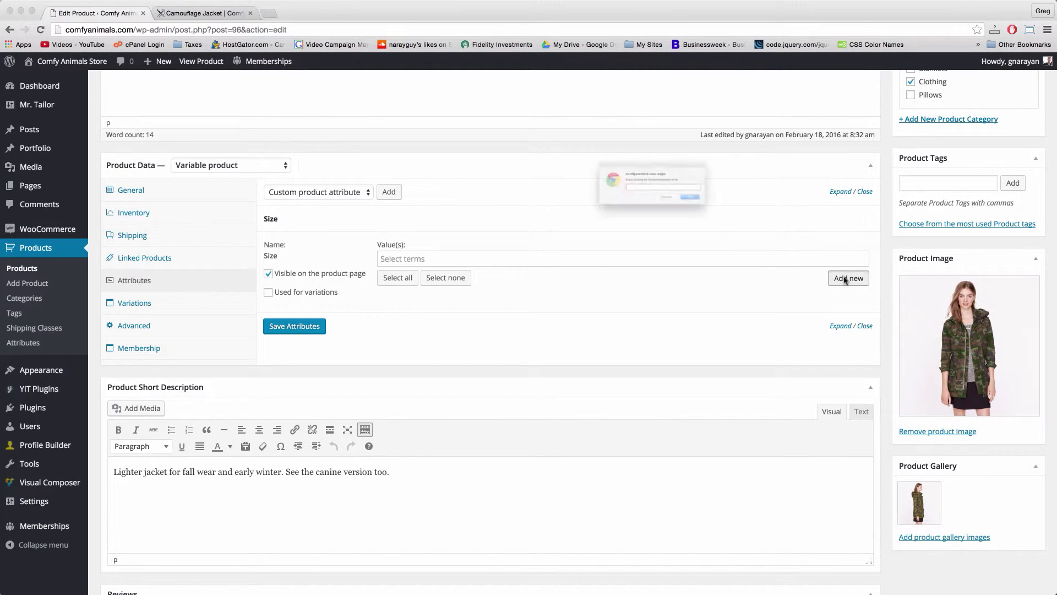
text(small)
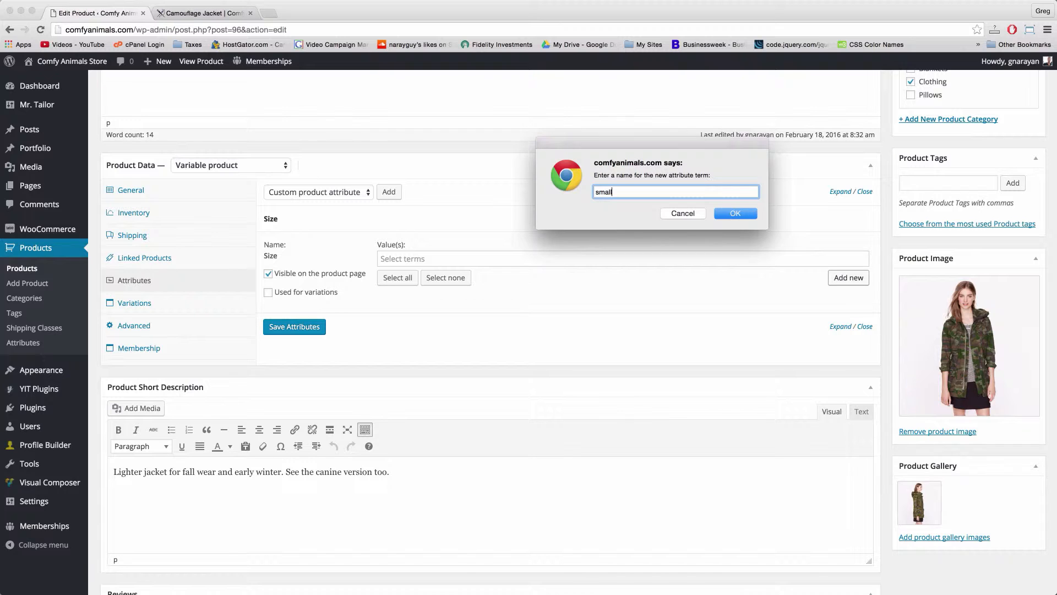
key(Return)
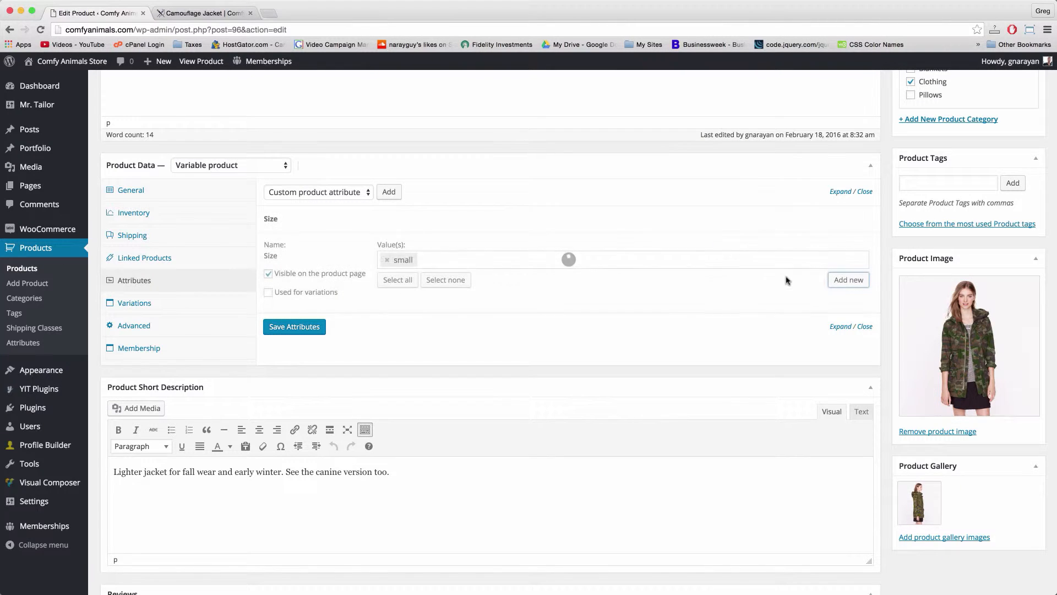
click(831, 284)
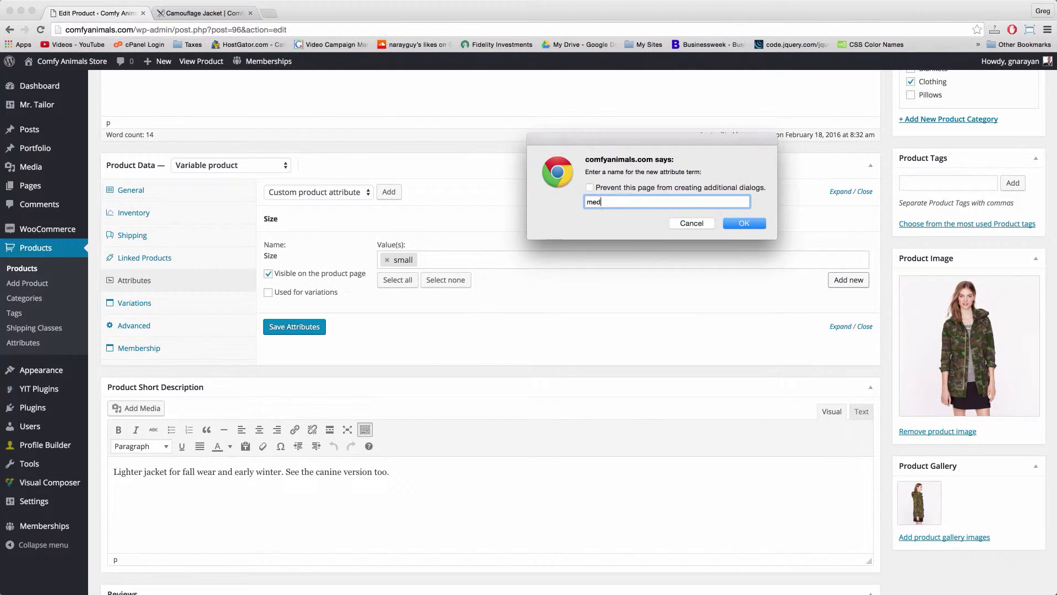
key(Return)
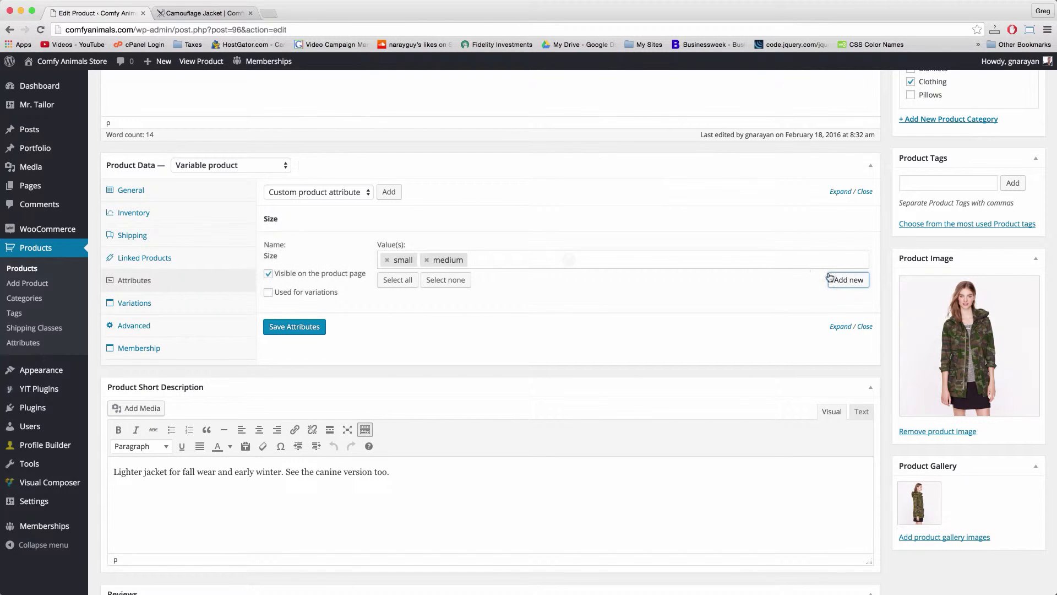
Create the further Size terms "marge", "large" and "XL" for the jacket.
click(853, 282)
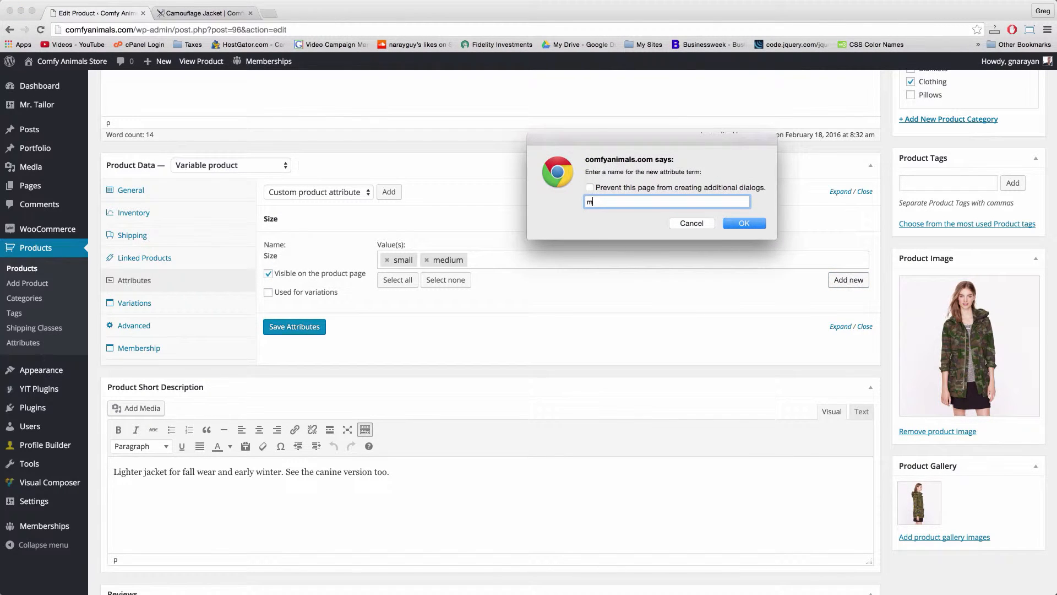
click(744, 223)
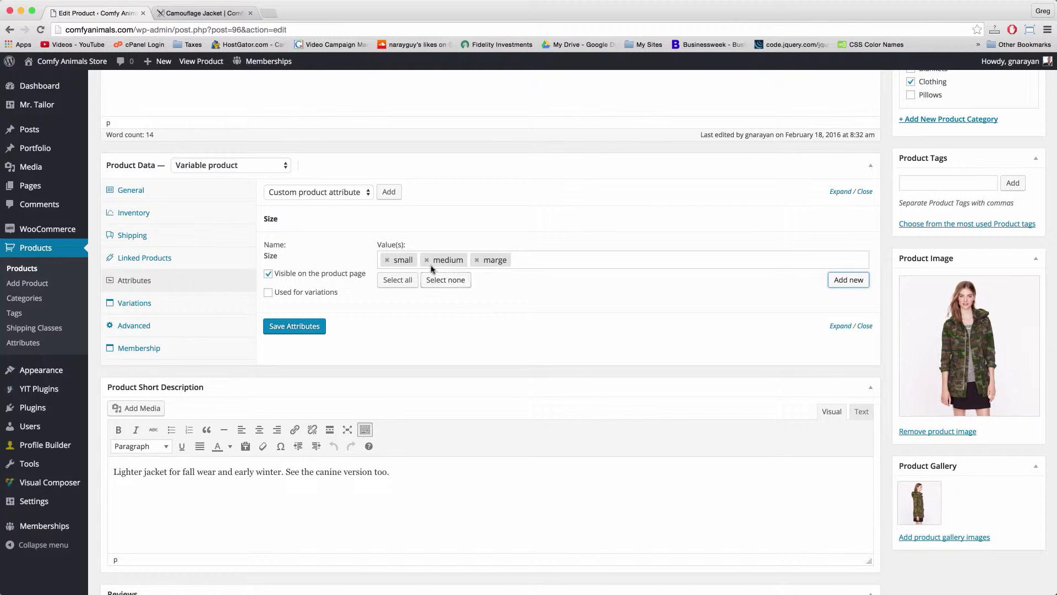
click(839, 281)
text(large)
key(Return)
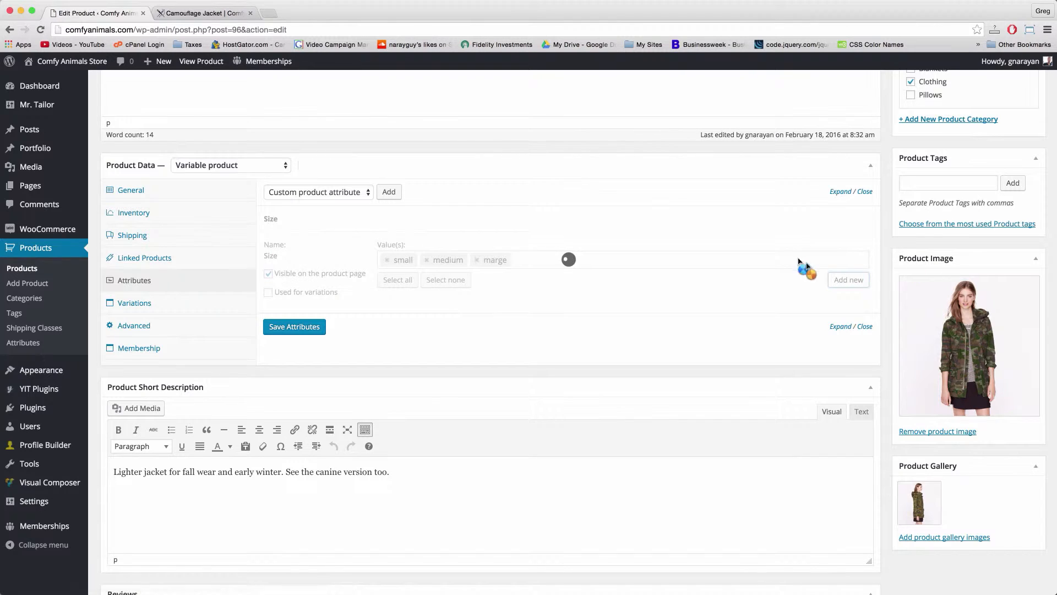
click(851, 283)
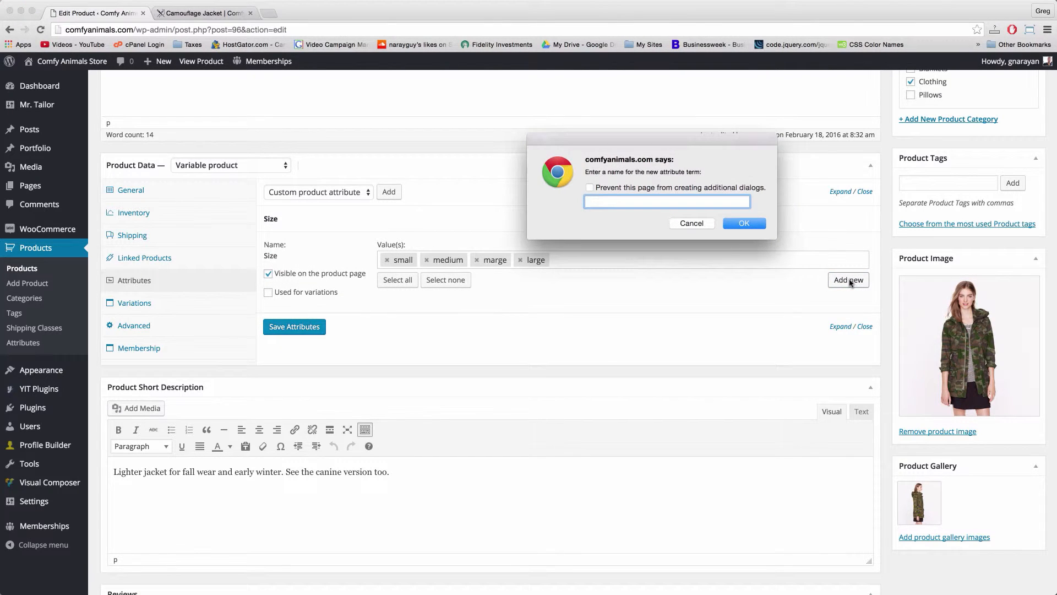
text(XL)
click(745, 222)
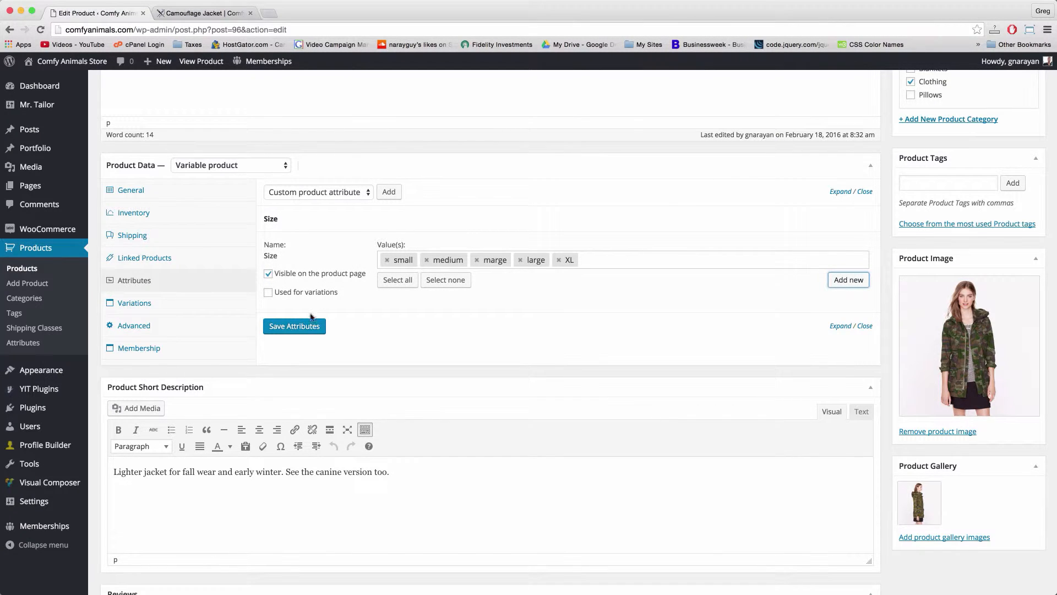
Mark the jacket's Size attribute as used for variations and save the attributes.
click(269, 295)
click(303, 326)
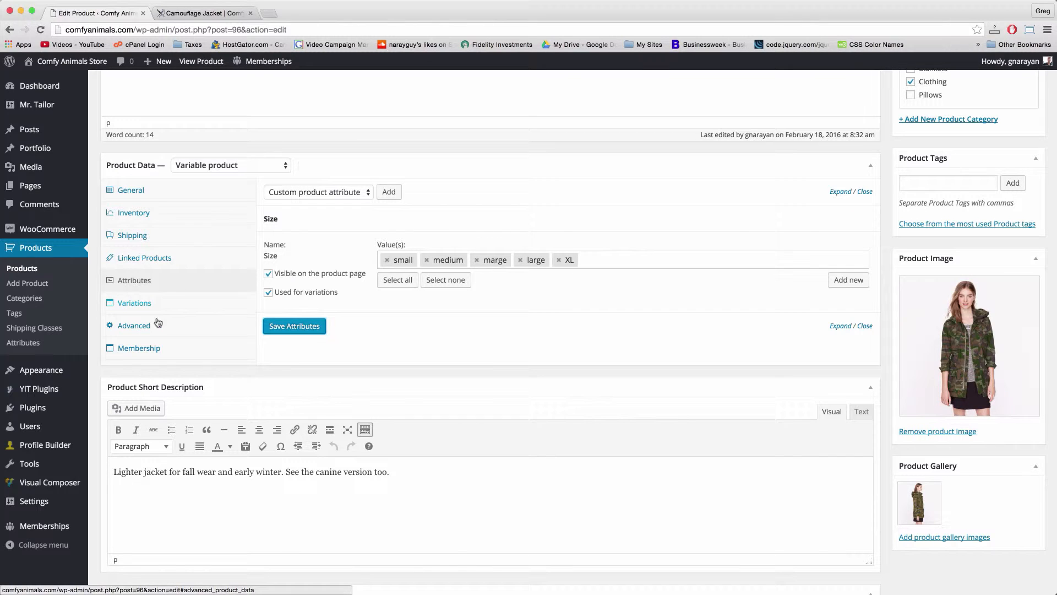
Add a first variation to the Camouflage Jacket and set its size to small.
click(142, 311)
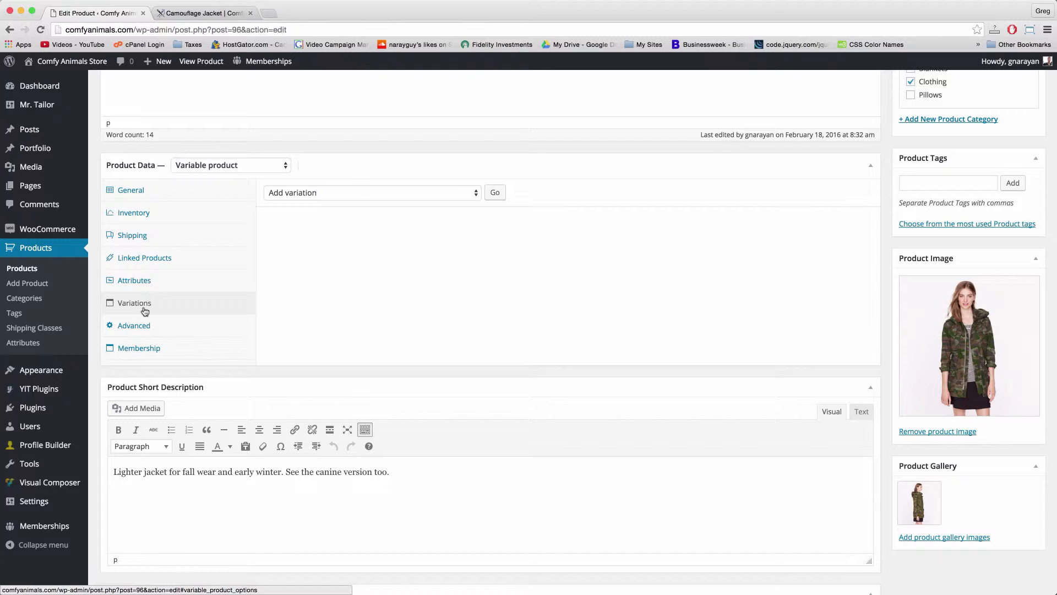
click(430, 194)
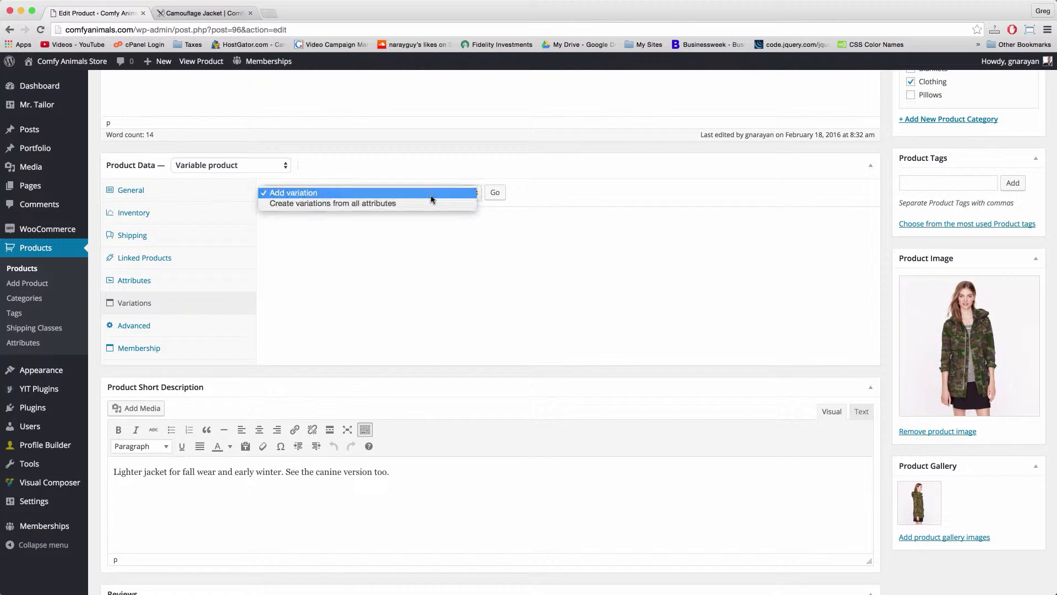
click(447, 195)
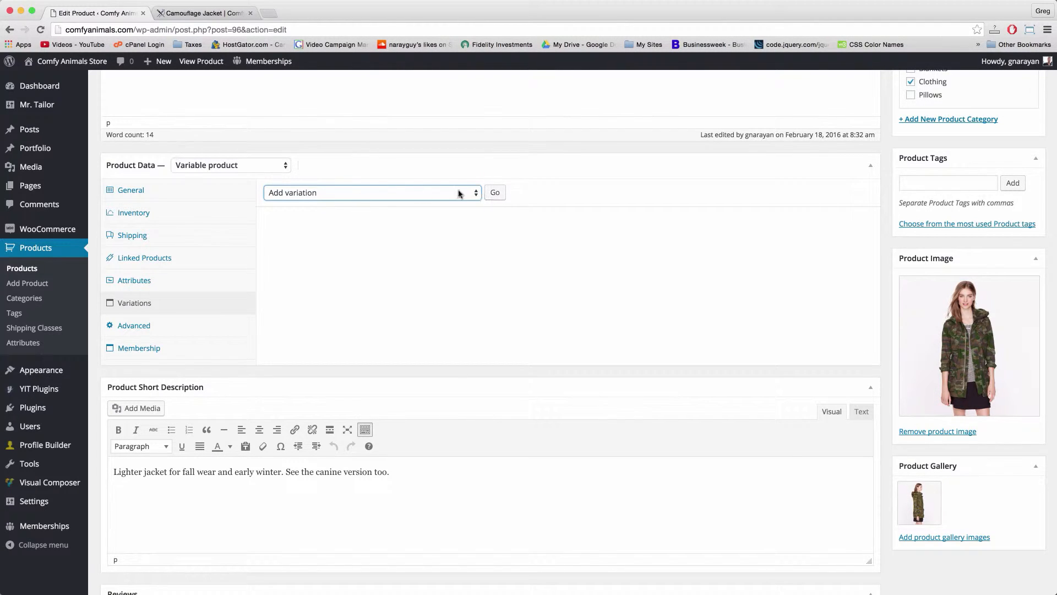
click(500, 196)
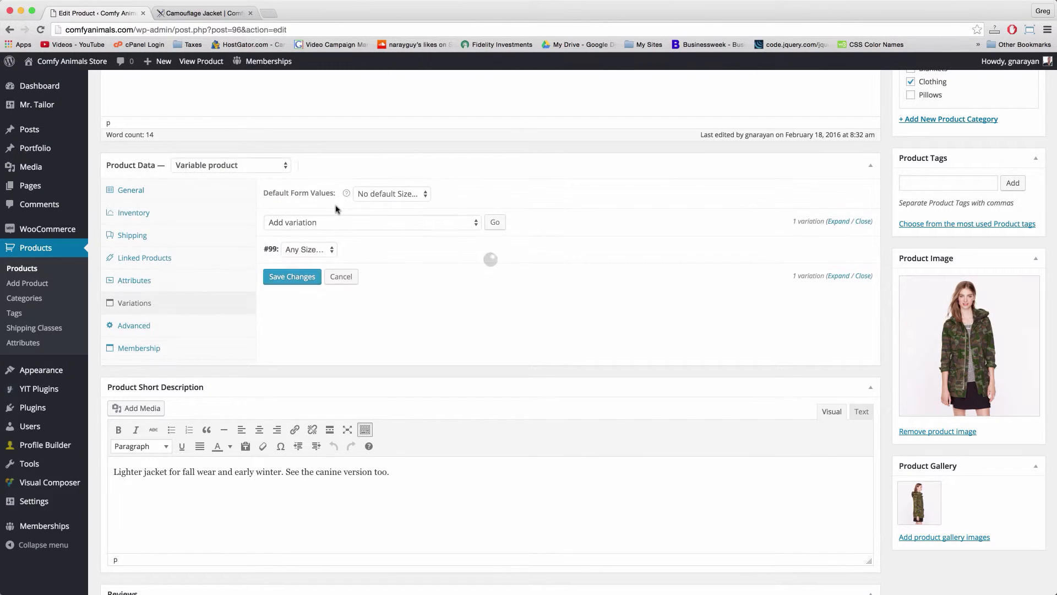
click(321, 250)
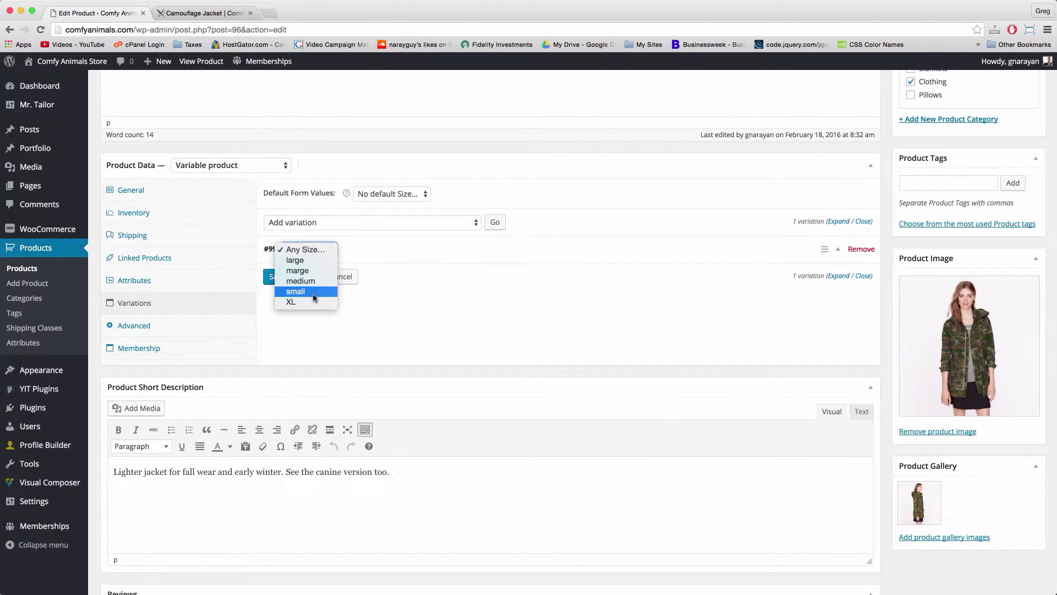
click(305, 292)
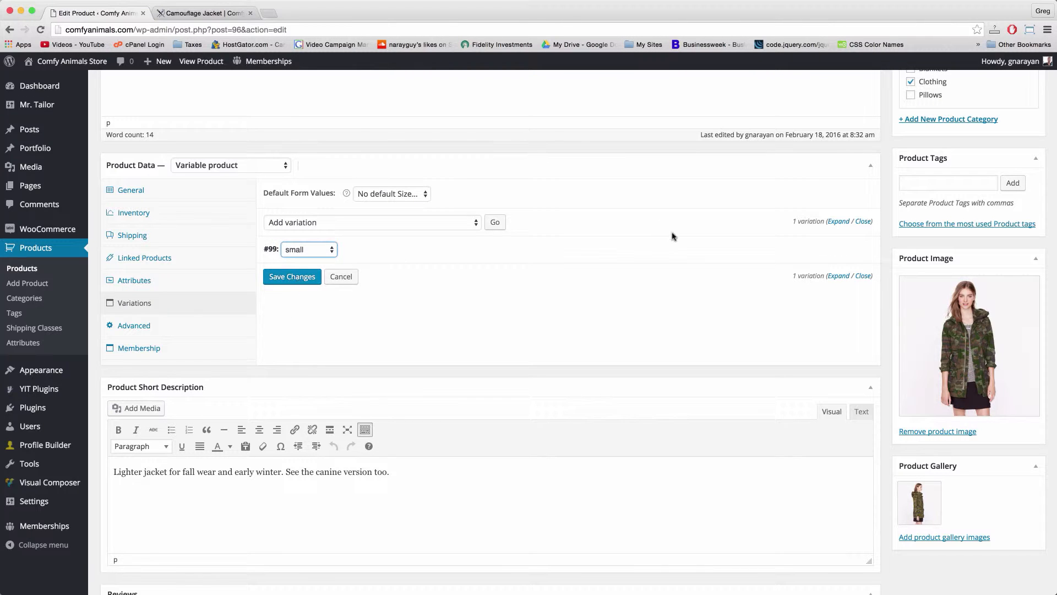
Set the small variation's regular price to $115 and save the variation changes.
click(383, 247)
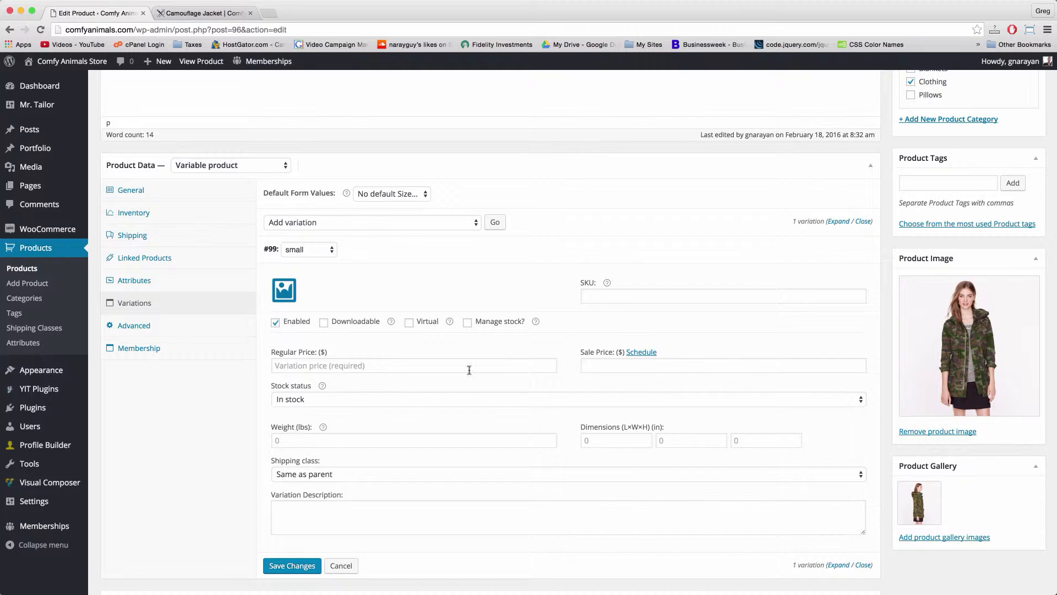
click(338, 368)
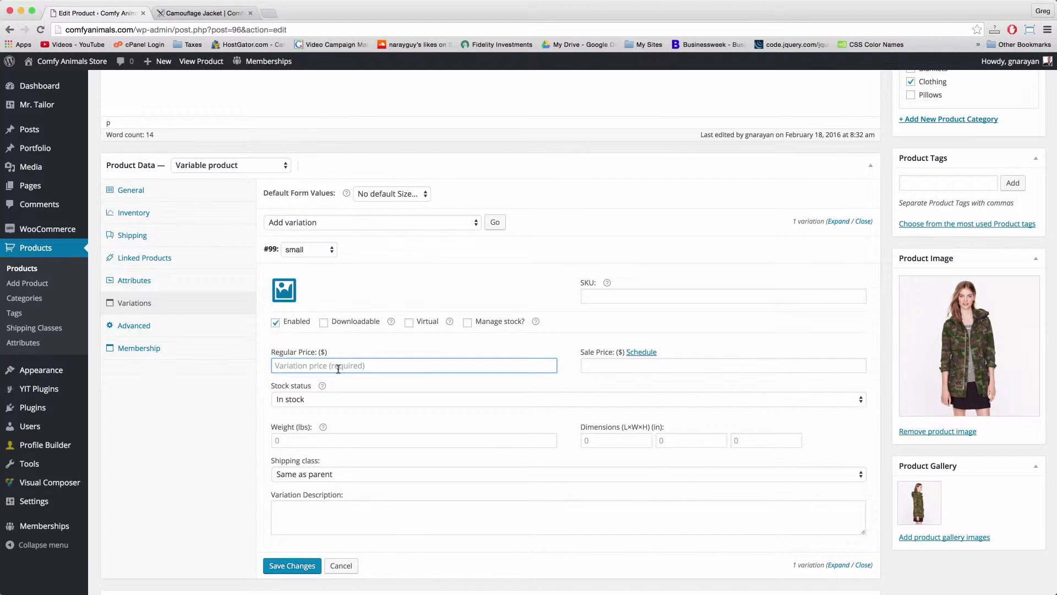
text(115)
scroll(299, 385, down, 3)
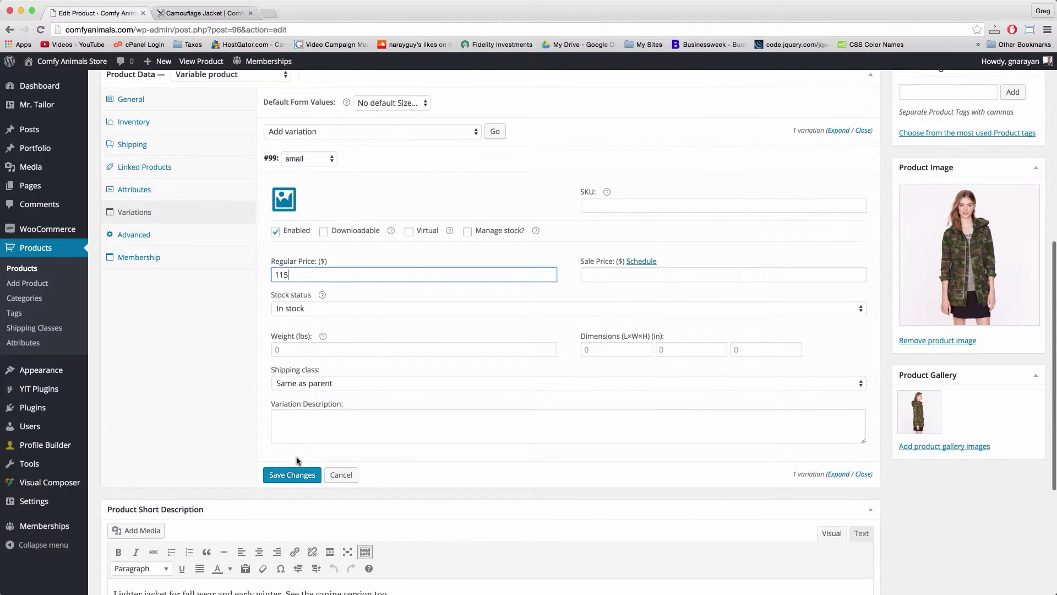
click(300, 477)
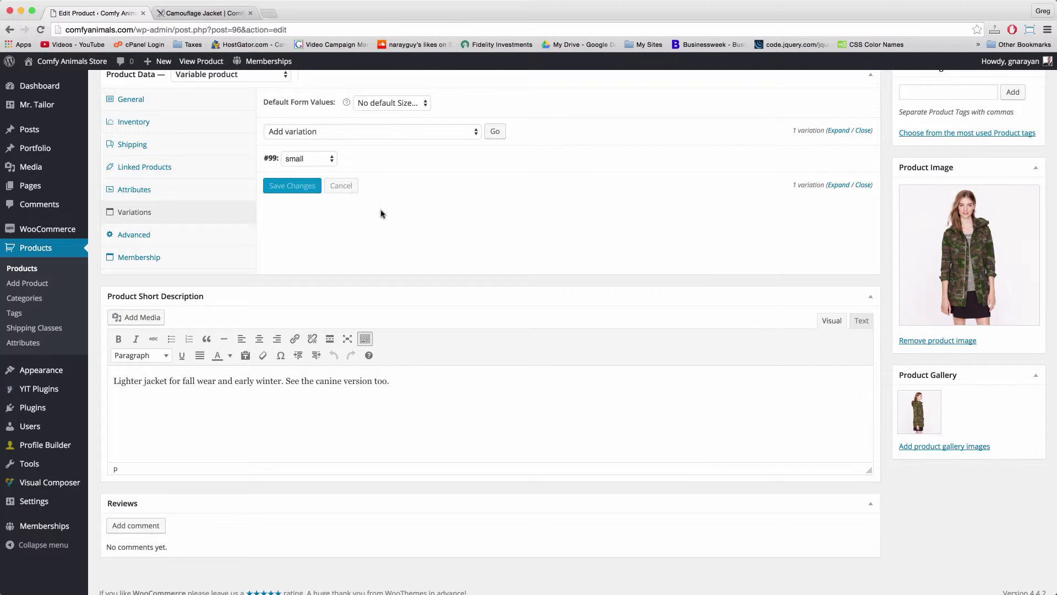
Add another variation to the jacket and set its size to medium.
scroll(382, 213, up, 3)
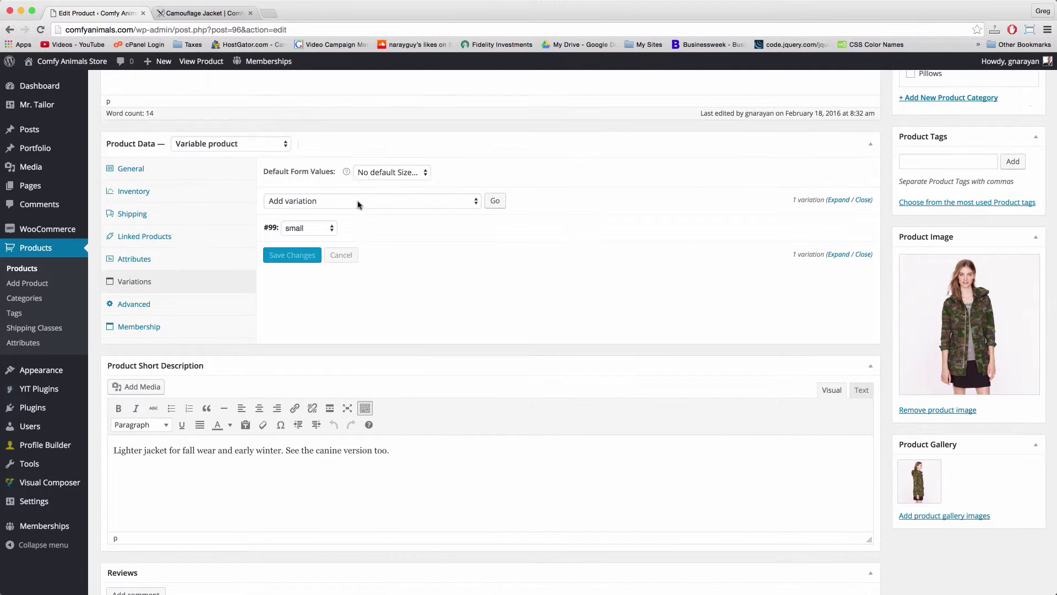
click(495, 202)
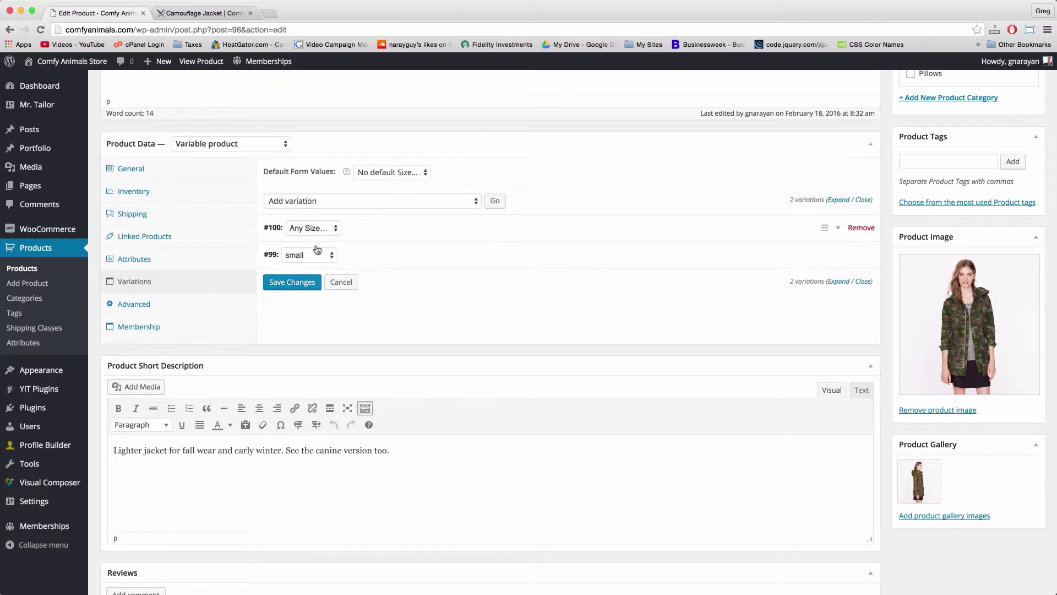
click(326, 233)
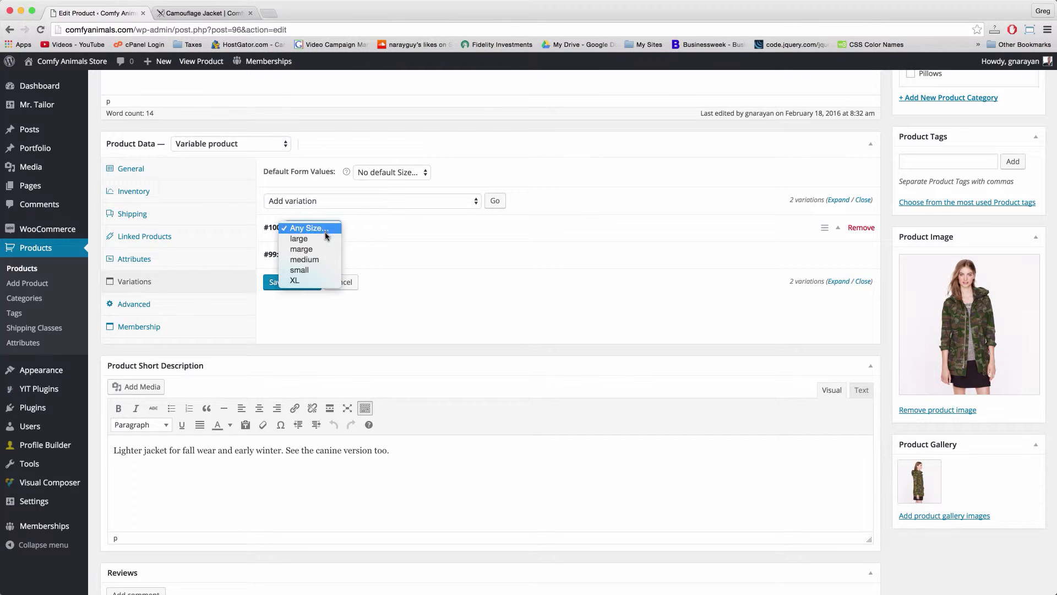
click(306, 260)
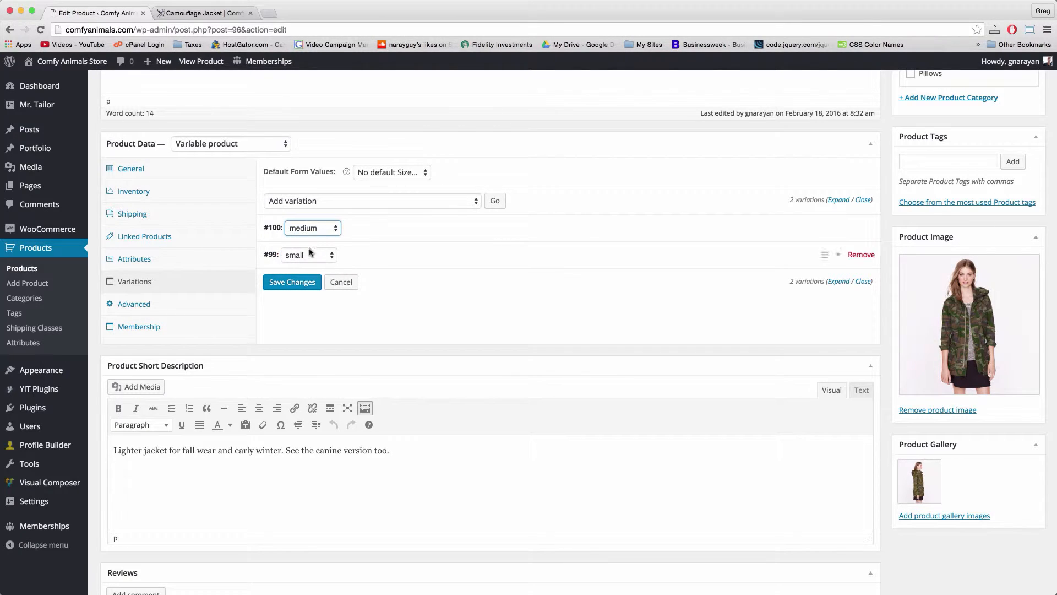
Set the medium variation's regular price to $120, save the changes and collapse its details.
click(389, 226)
click(335, 344)
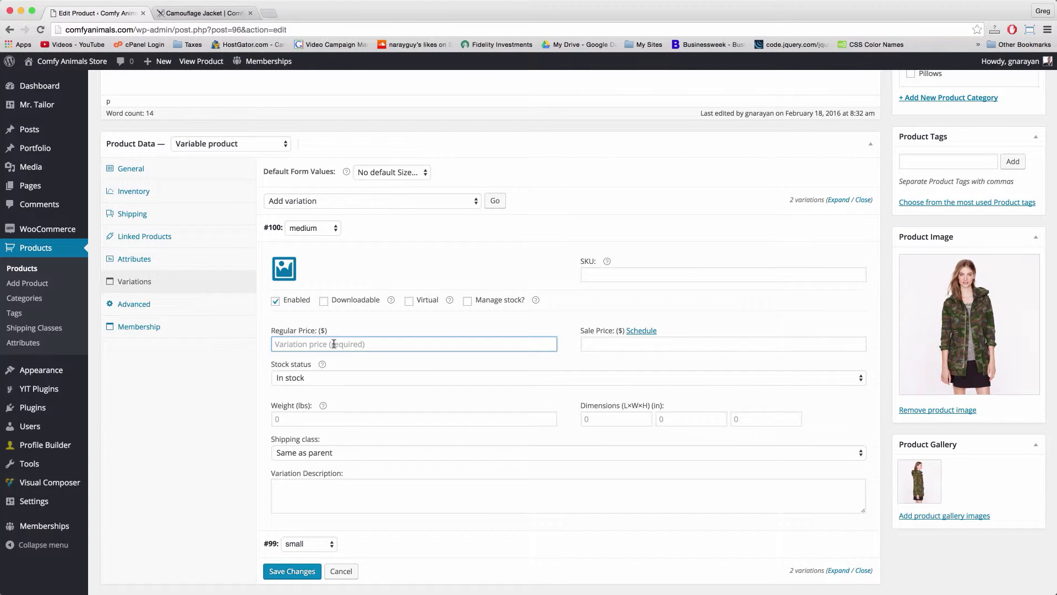
text(120)
scroll(352, 418, down, 2)
click(274, 512)
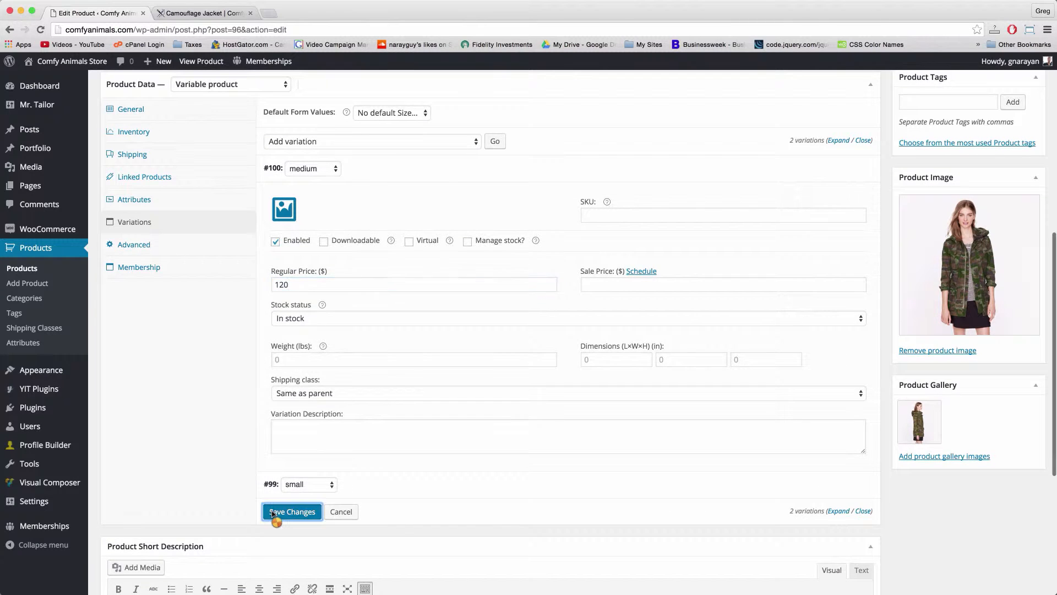
click(363, 168)
click(363, 168)
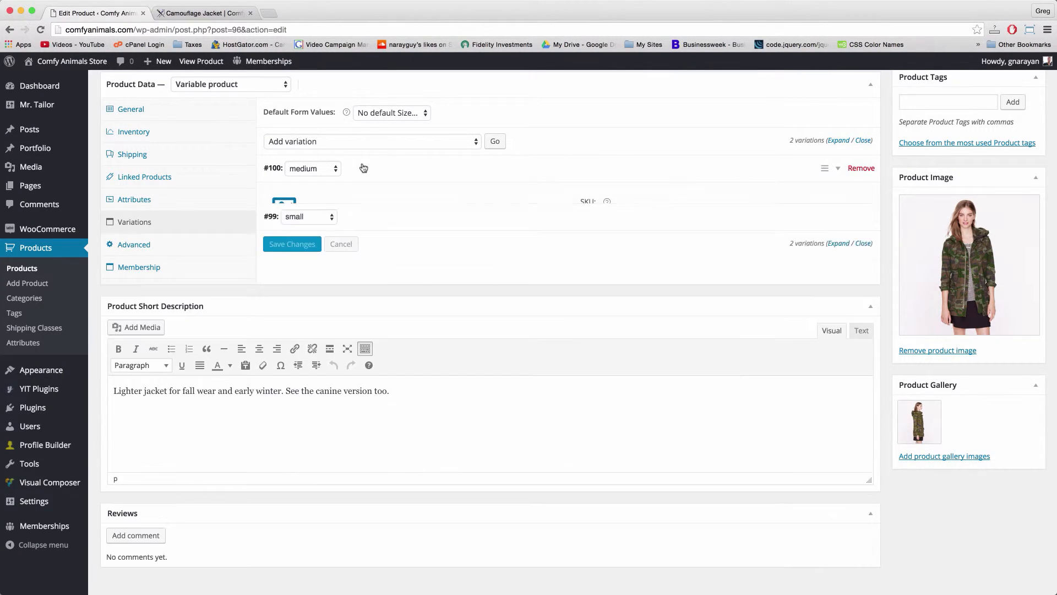
Add a further variation to the jacket and set its size to marge.
click(494, 143)
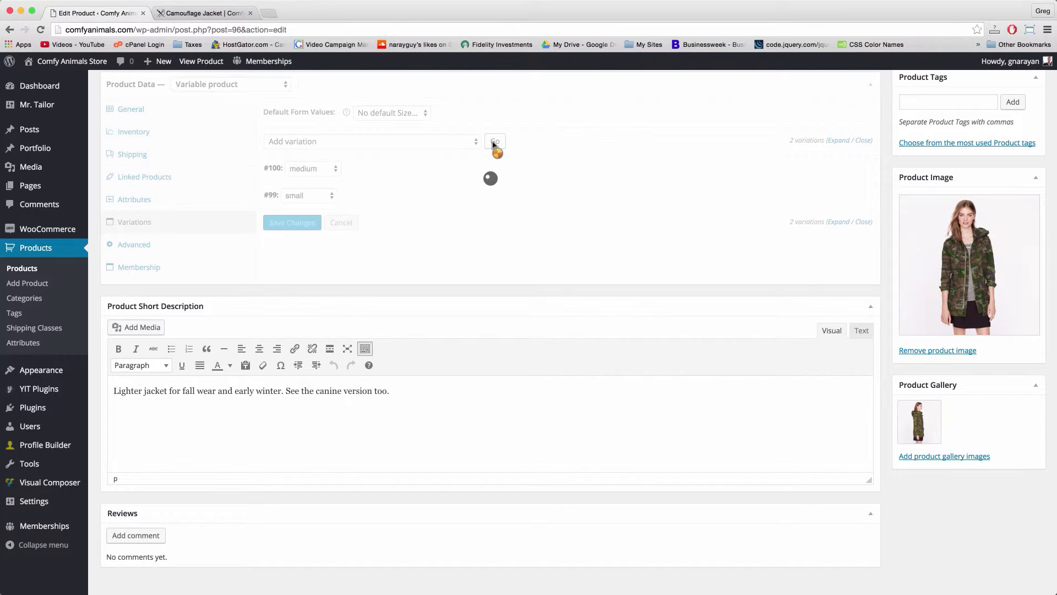
click(311, 168)
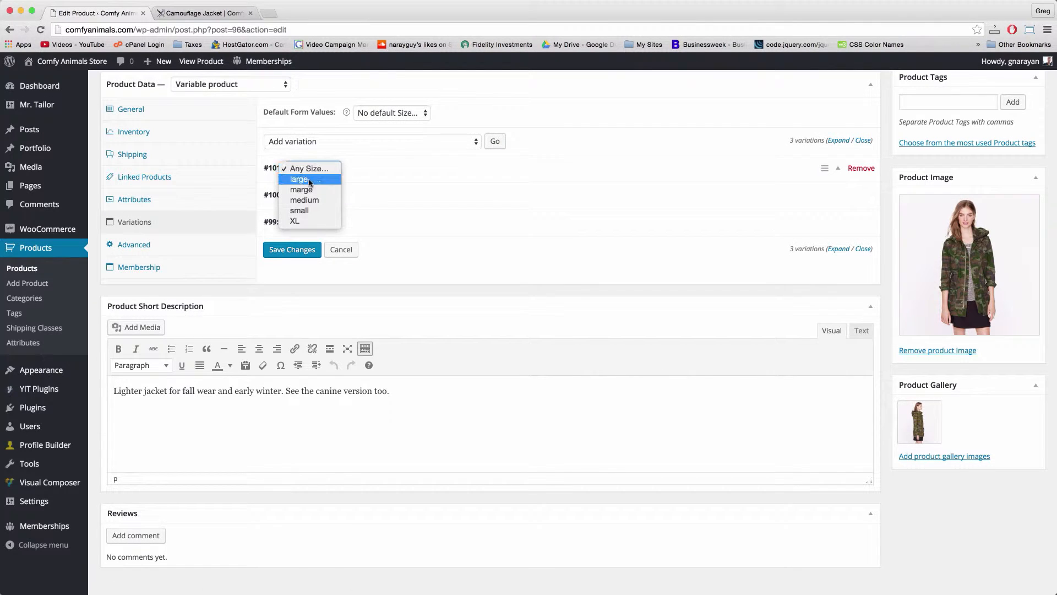
click(311, 179)
click(329, 173)
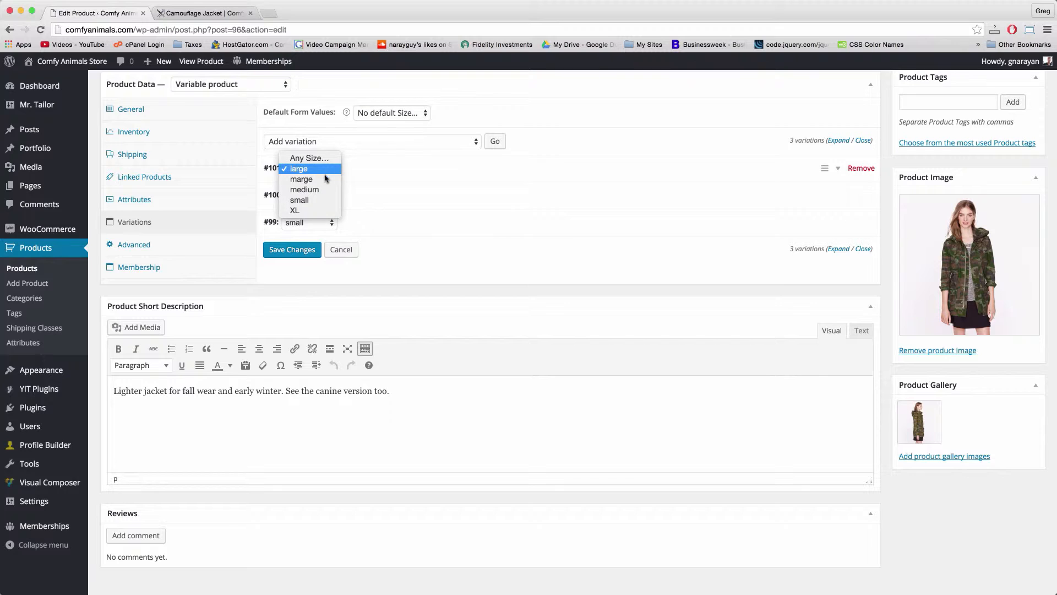
click(329, 179)
Add a variation for the large size of the jacket.
click(348, 142)
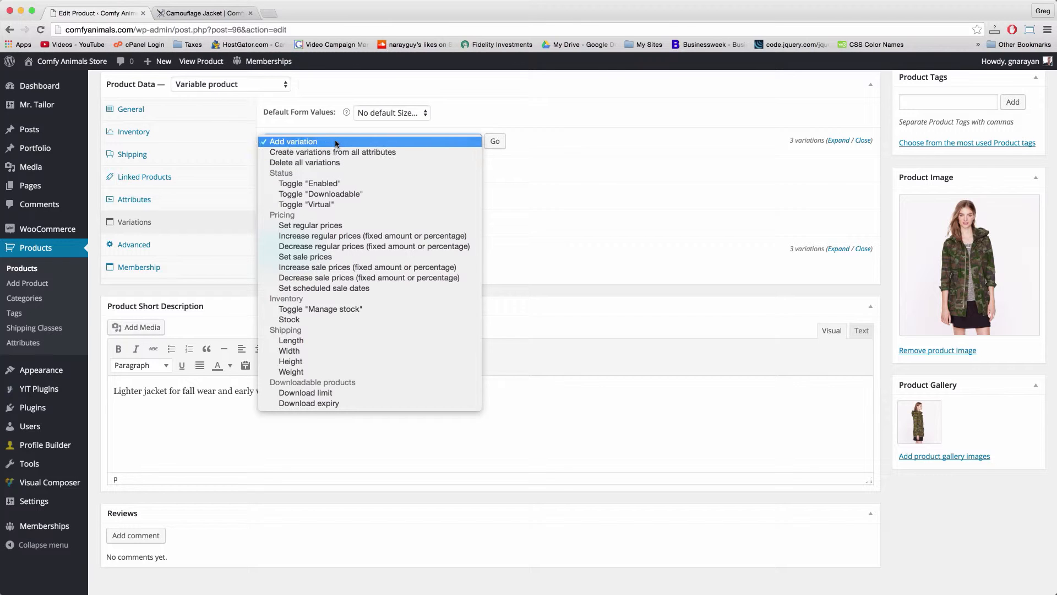
click(337, 142)
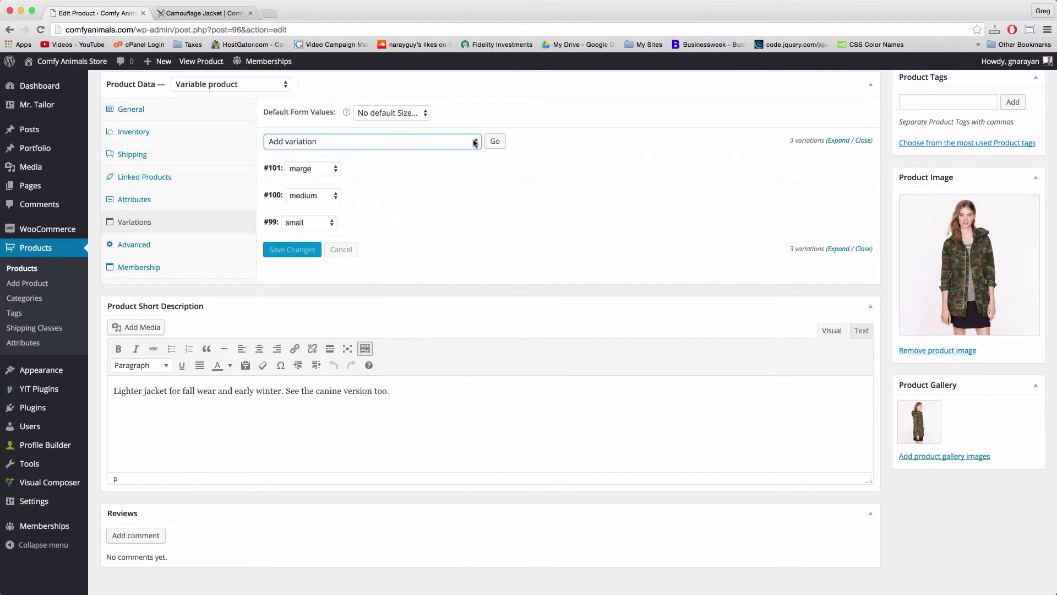
click(495, 141)
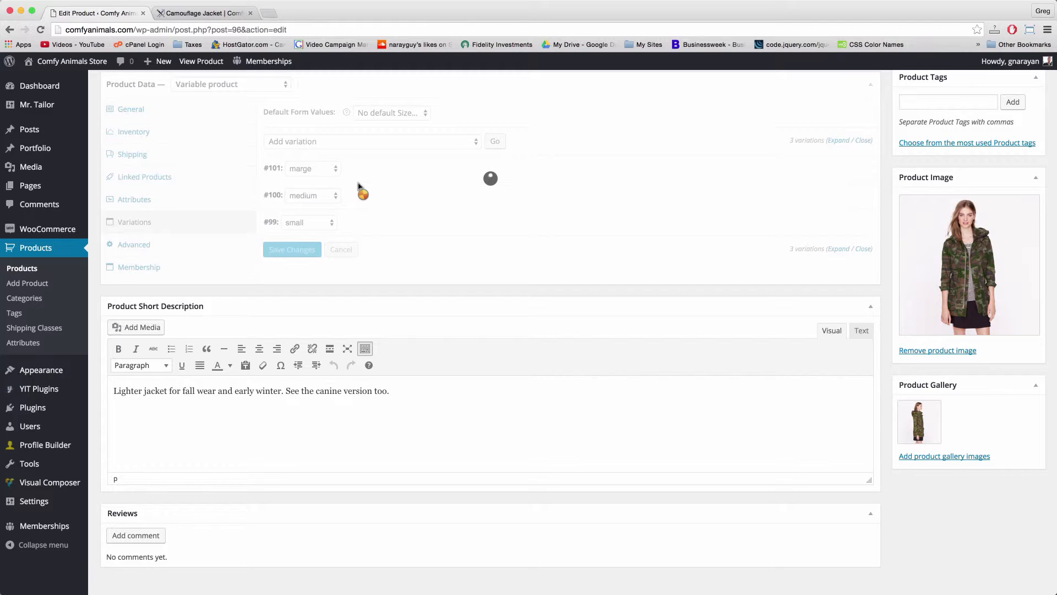
click(319, 170)
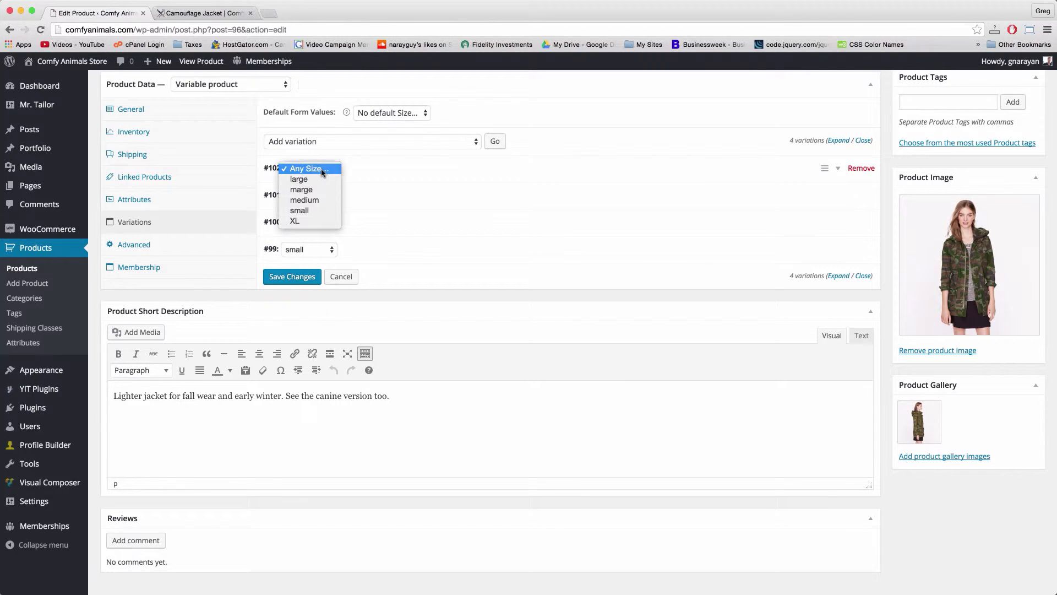
click(308, 179)
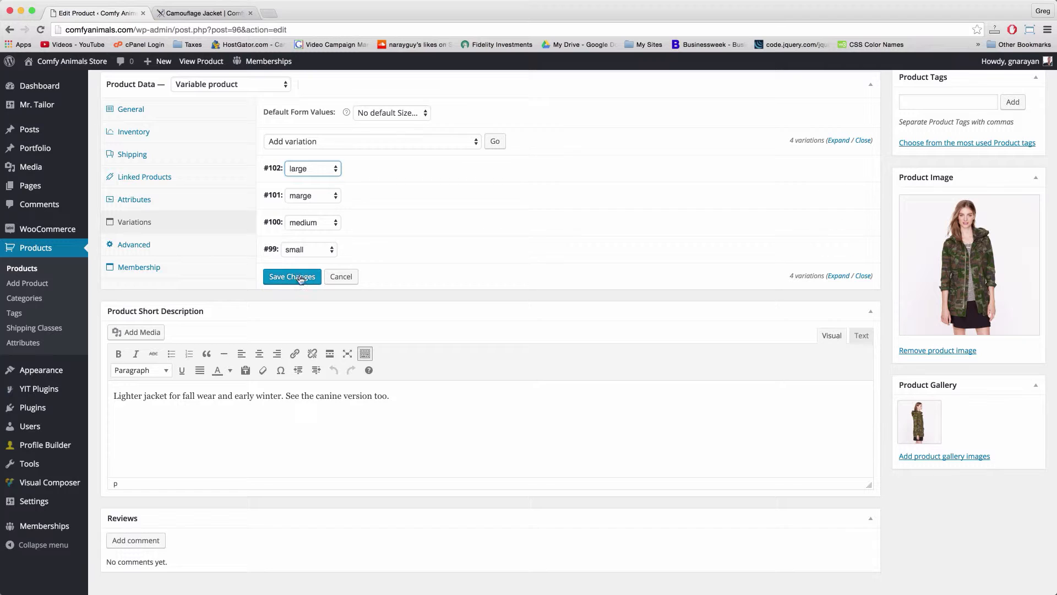
Set the large variation's regular price to $125 and collapse its details.
click(371, 176)
click(309, 279)
text(125)
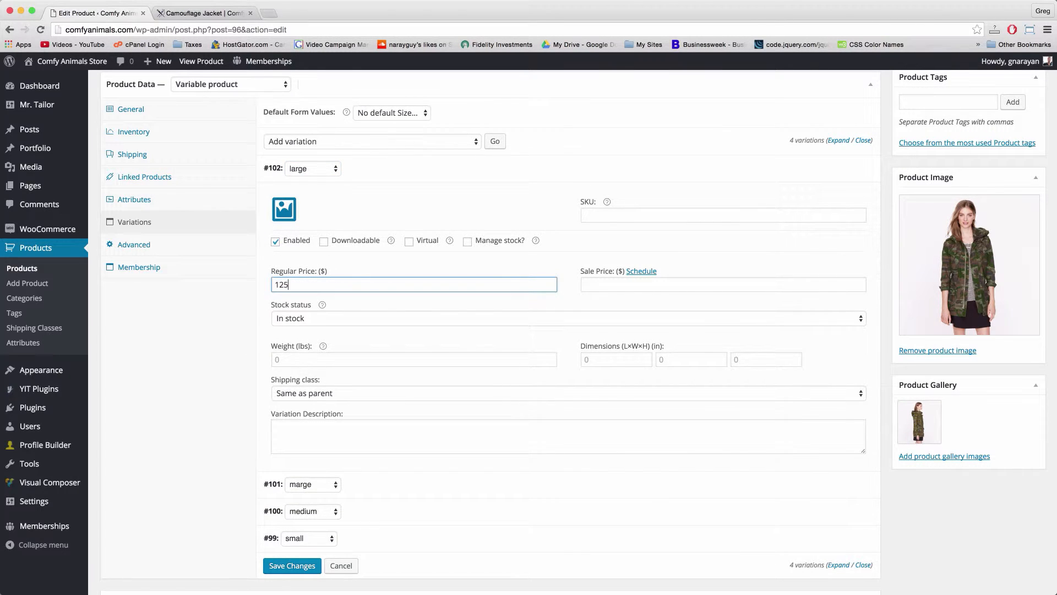
click(421, 180)
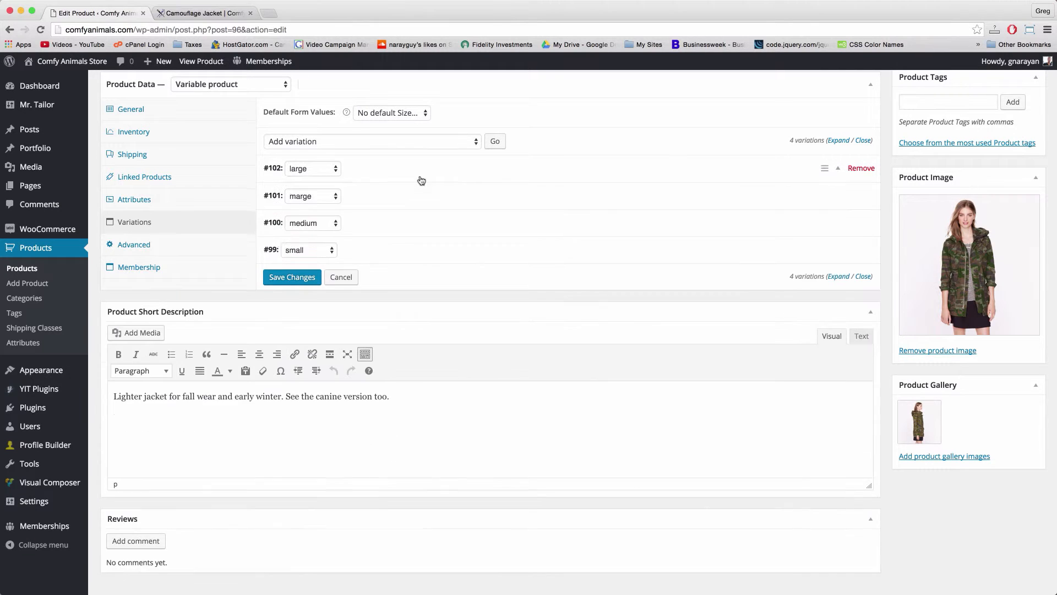
Add one more variation to the jacket and set its size to XL.
click(420, 143)
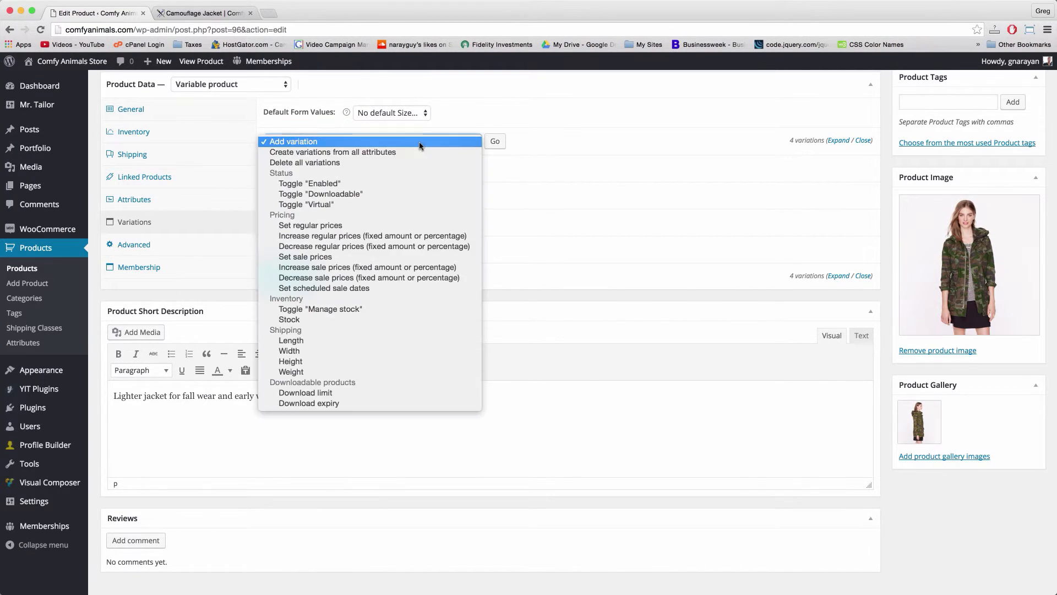
click(490, 141)
click(493, 142)
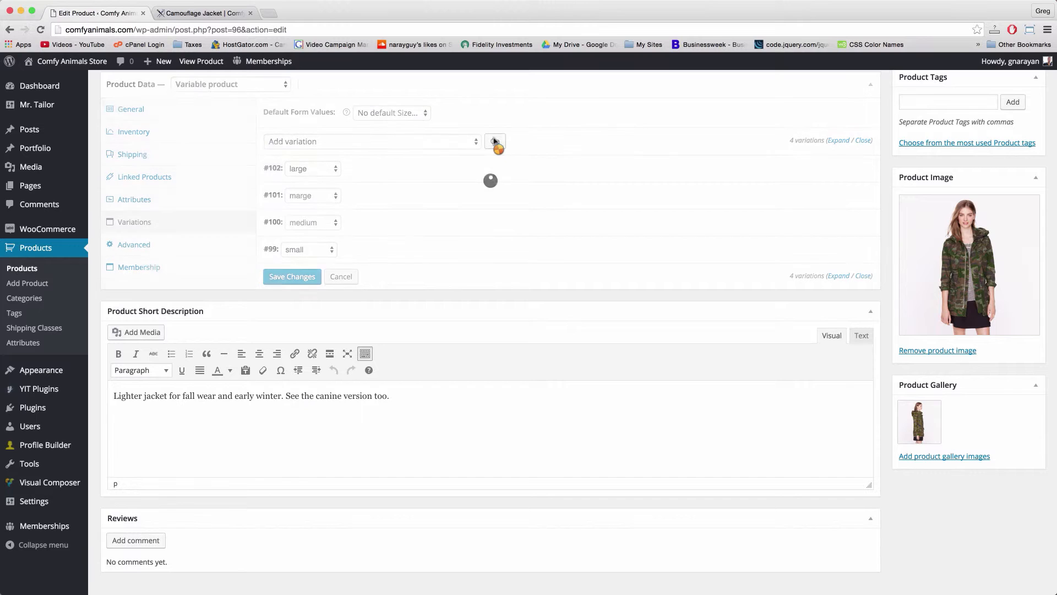
click(314, 168)
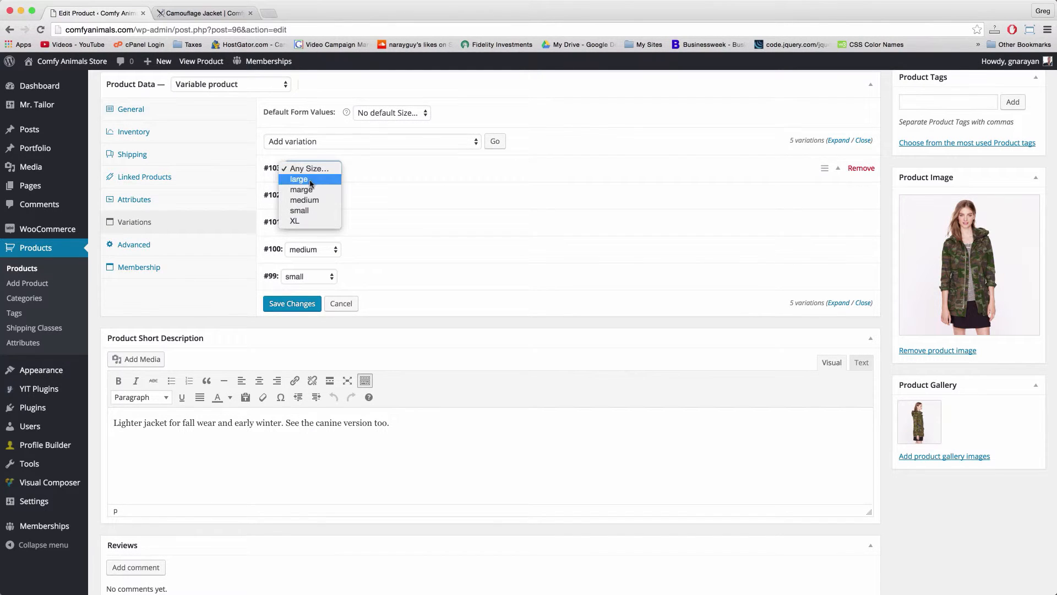
click(330, 222)
Set the XL variation's regular price to $125 and save the variation changes.
click(373, 170)
click(284, 284)
text(125)
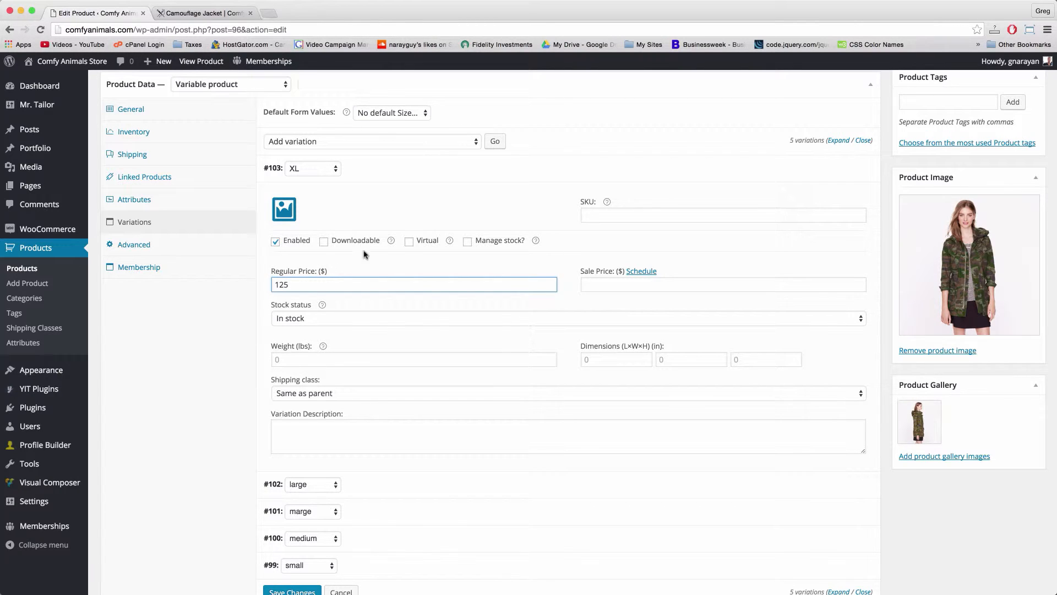
click(444, 168)
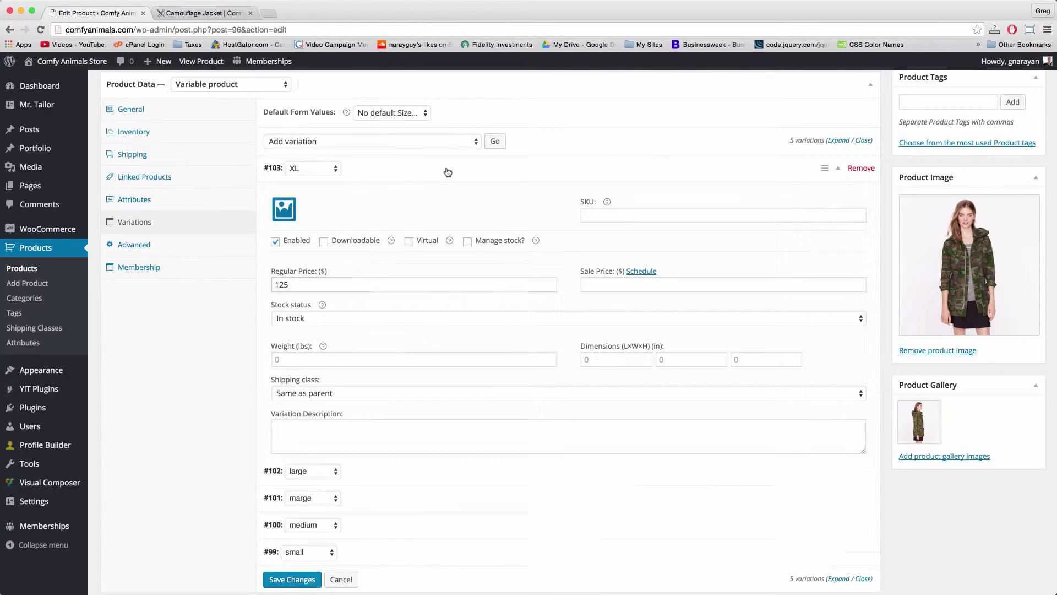
click(306, 310)
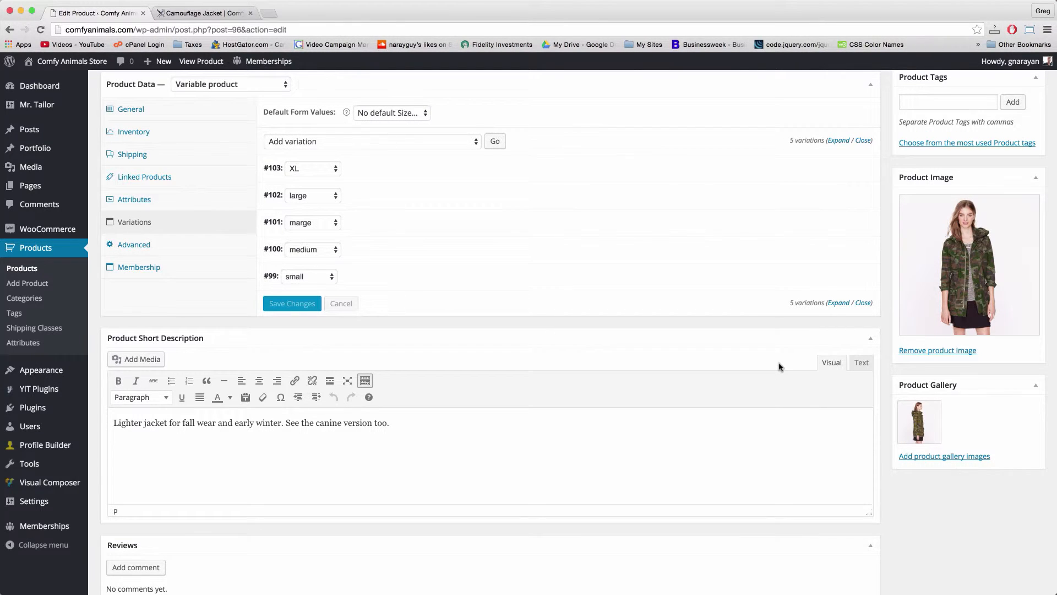
scroll(778, 364, up, 10)
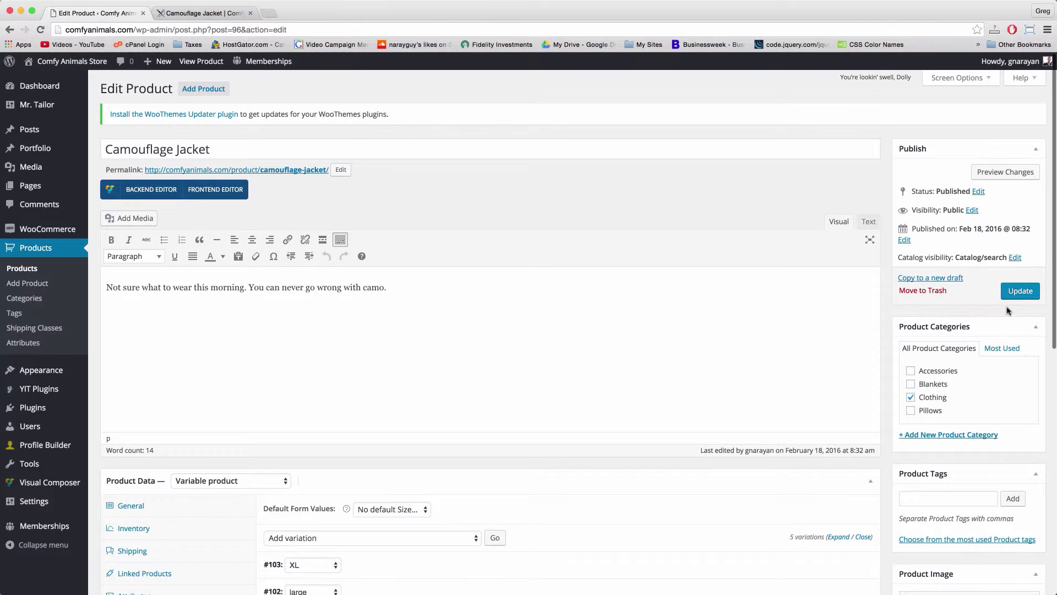
Update the Camouflage Jacket with its five size variations and open its storefront page.
scroll(478, 314, down, 5)
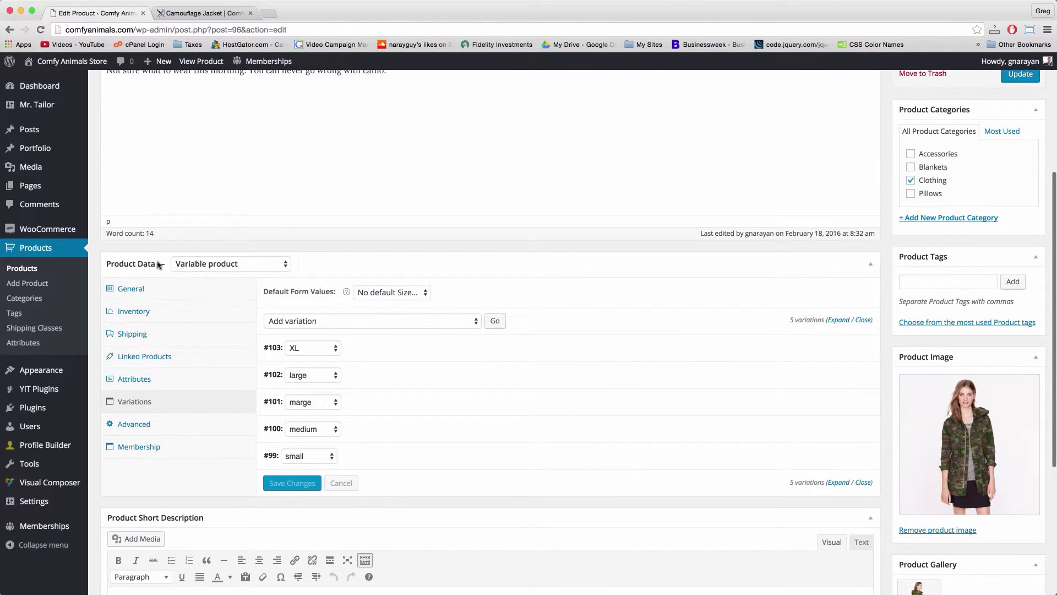
scroll(472, 305, up, 5)
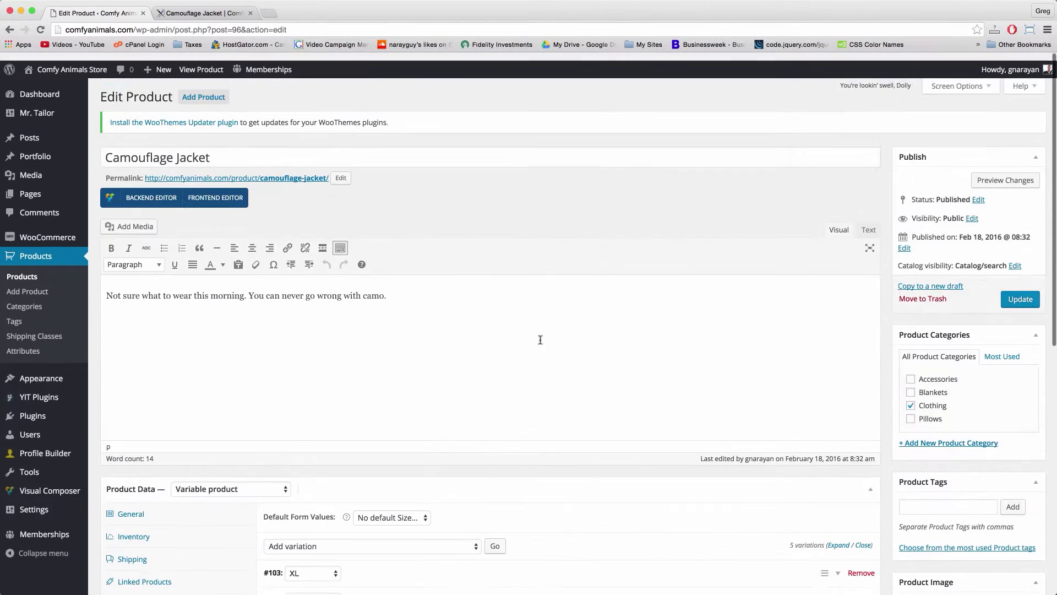
click(1016, 291)
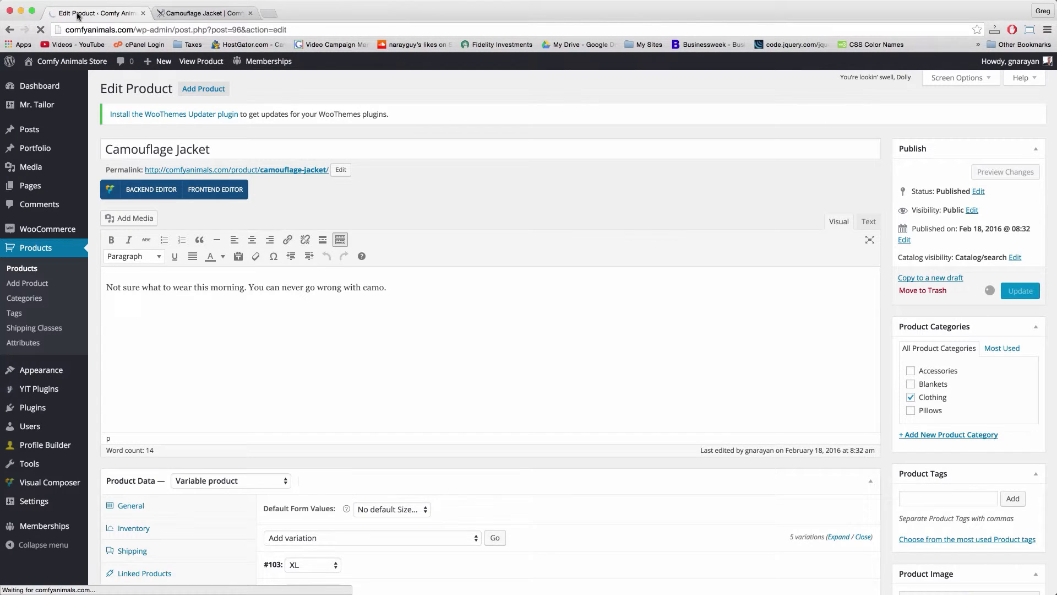
click(200, 62)
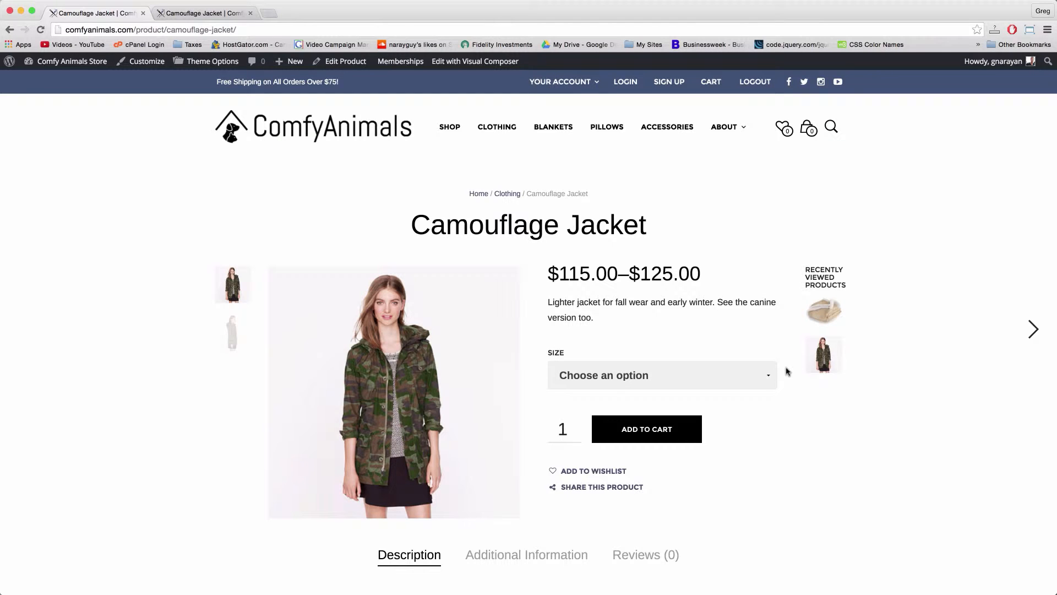
Choose the medium size on the jacket's storefront page, add one to the cart and open the cart.
click(739, 380)
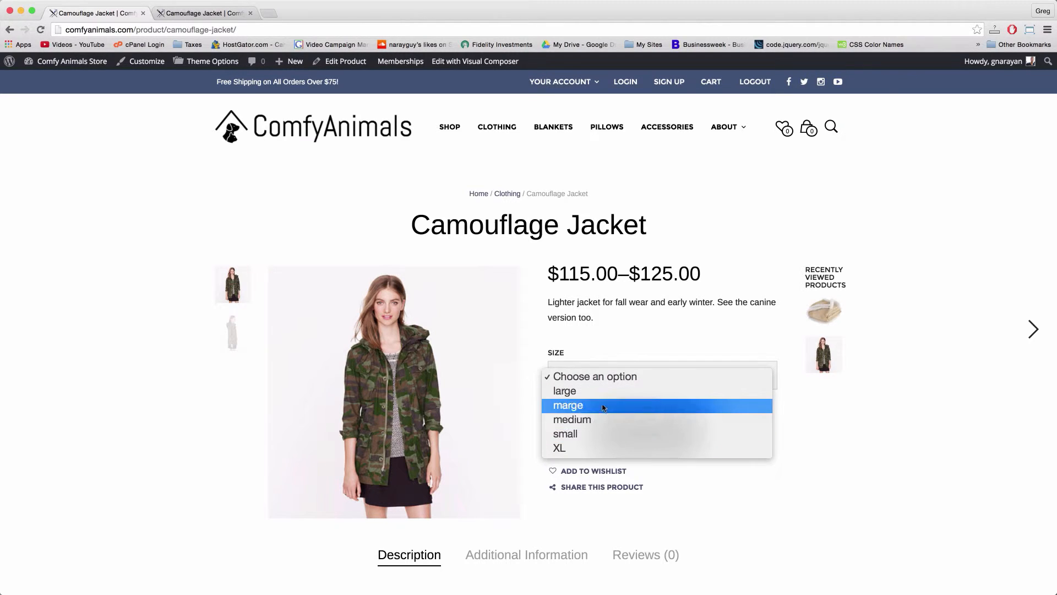
click(567, 420)
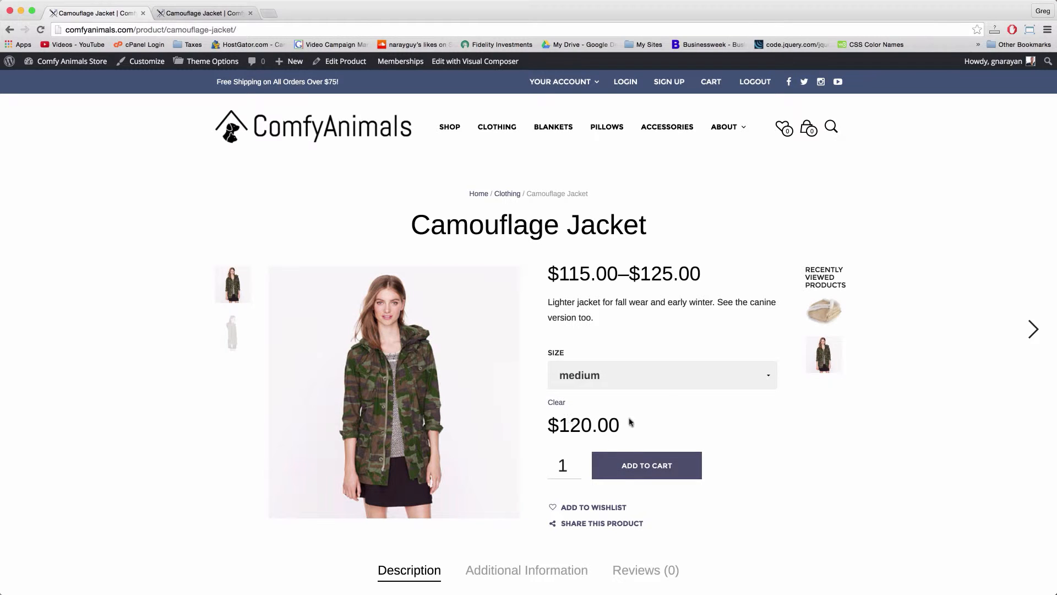
click(636, 468)
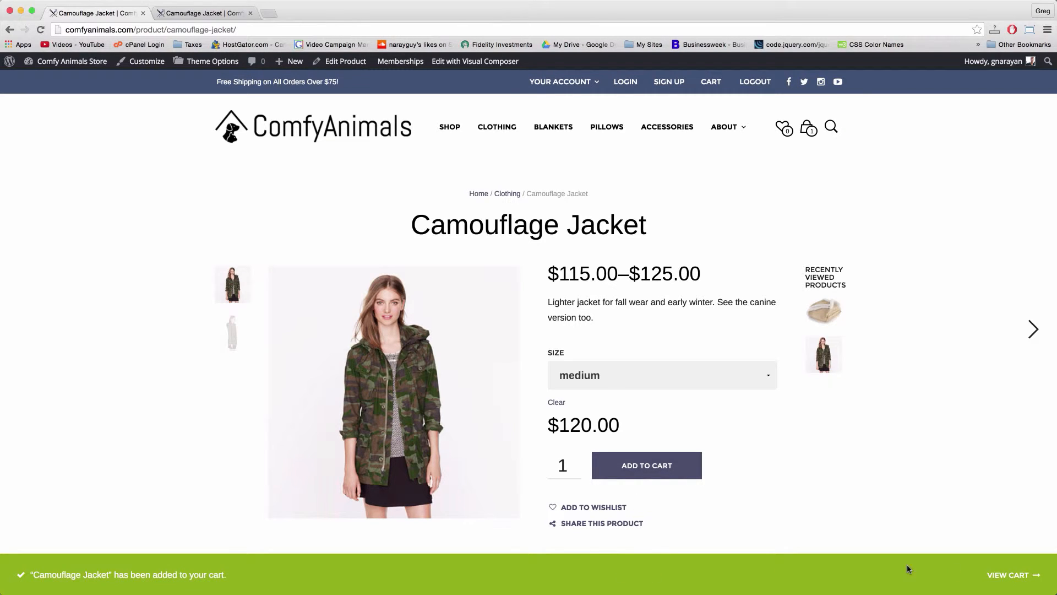
click(1014, 576)
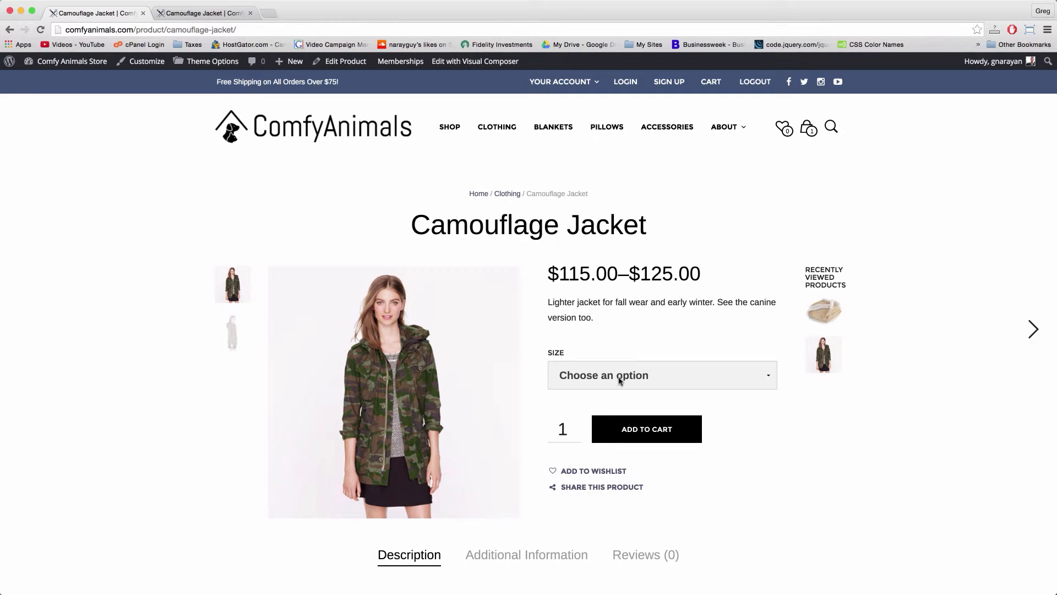
Set medium as the default Size form value in the jacket's variations and update the product.
mouse_move(376, 69)
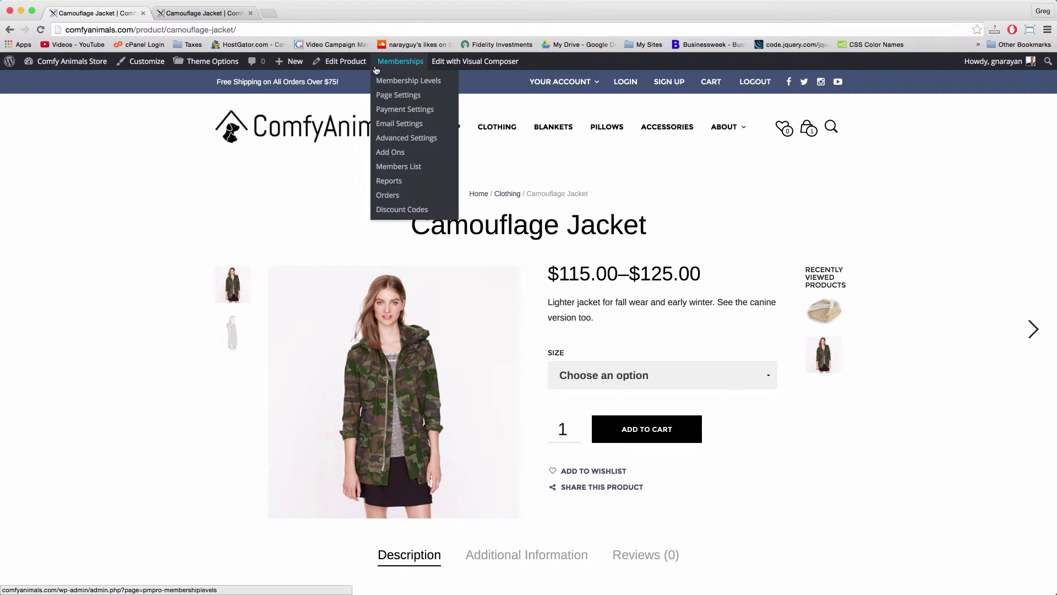
click(342, 65)
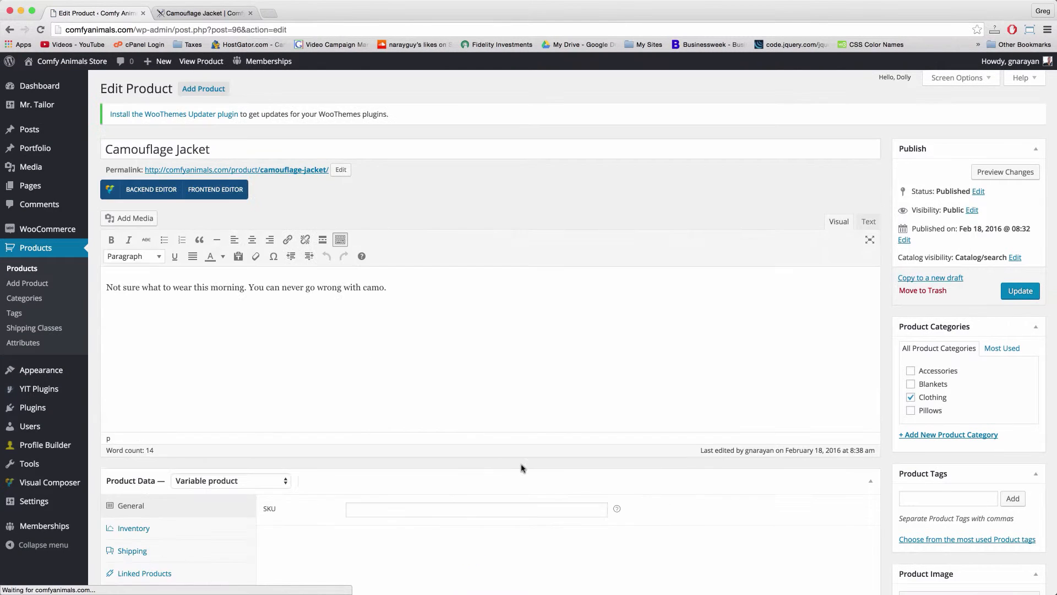
scroll(522, 465, down, 5)
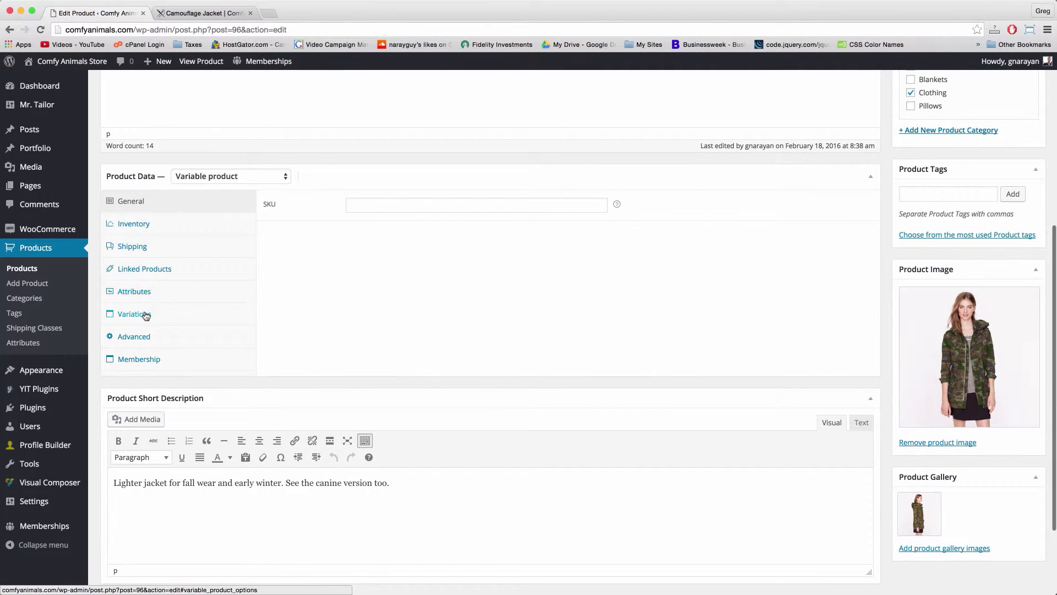
click(144, 314)
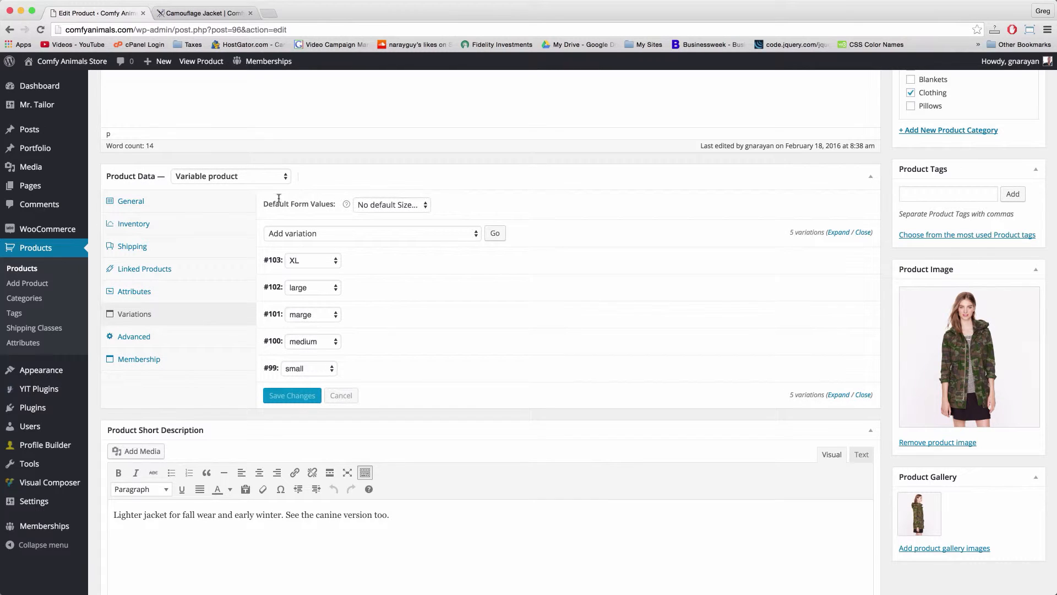
click(395, 208)
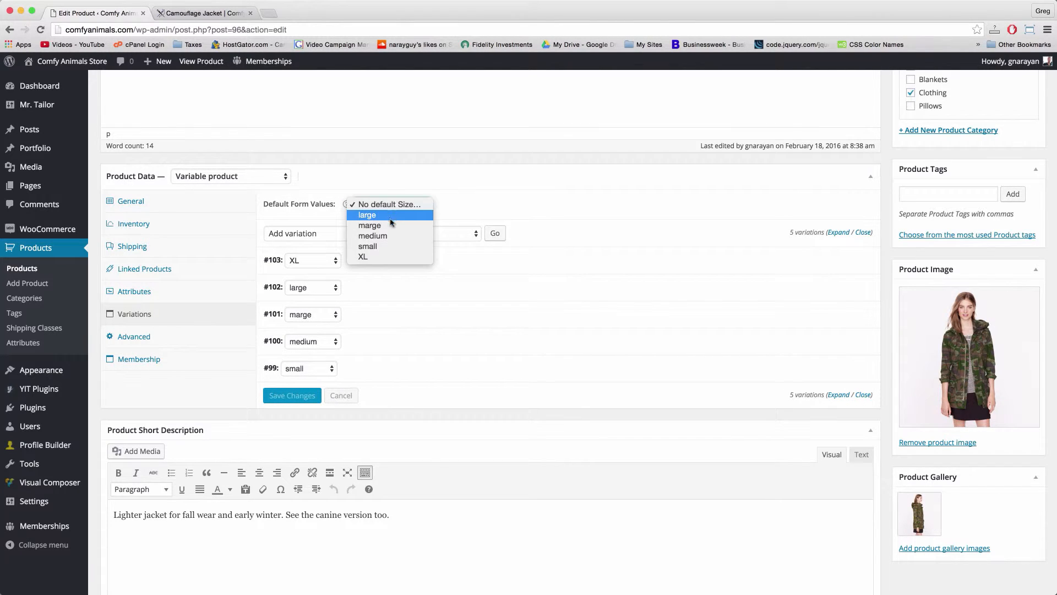
click(366, 235)
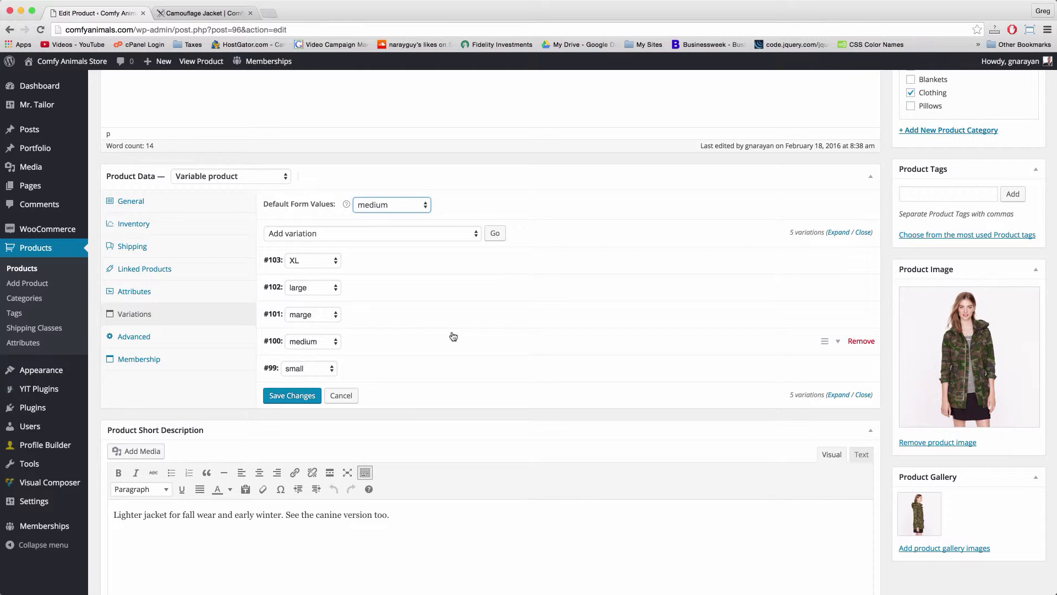
scroll(451, 333, up, 5)
click(1025, 265)
Reload the jacket's storefront page in the other browser tab and check the preselected size and the size options.
click(196, 14)
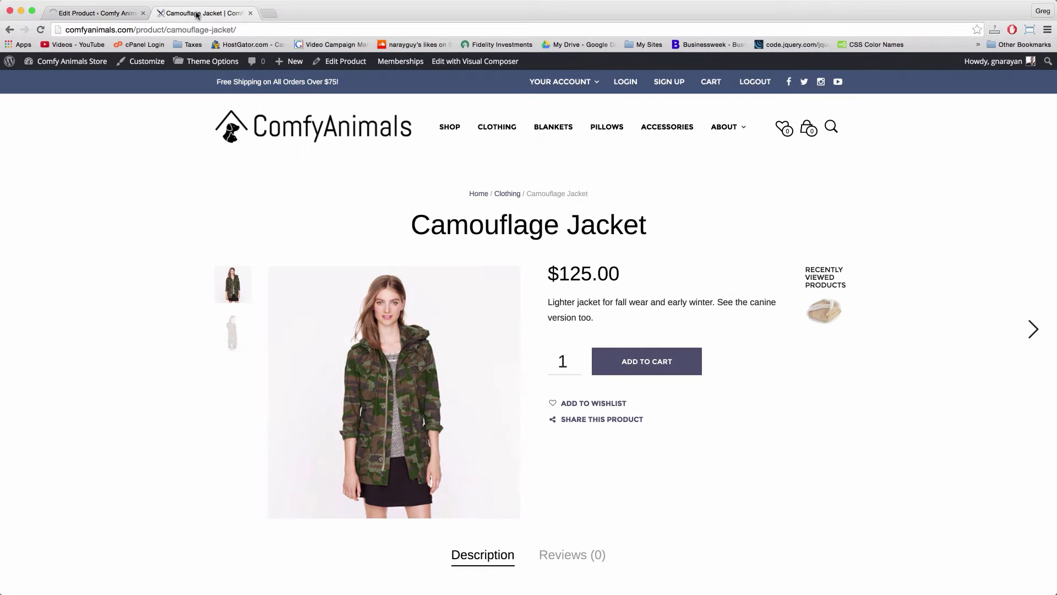
click(198, 30)
key(Return)
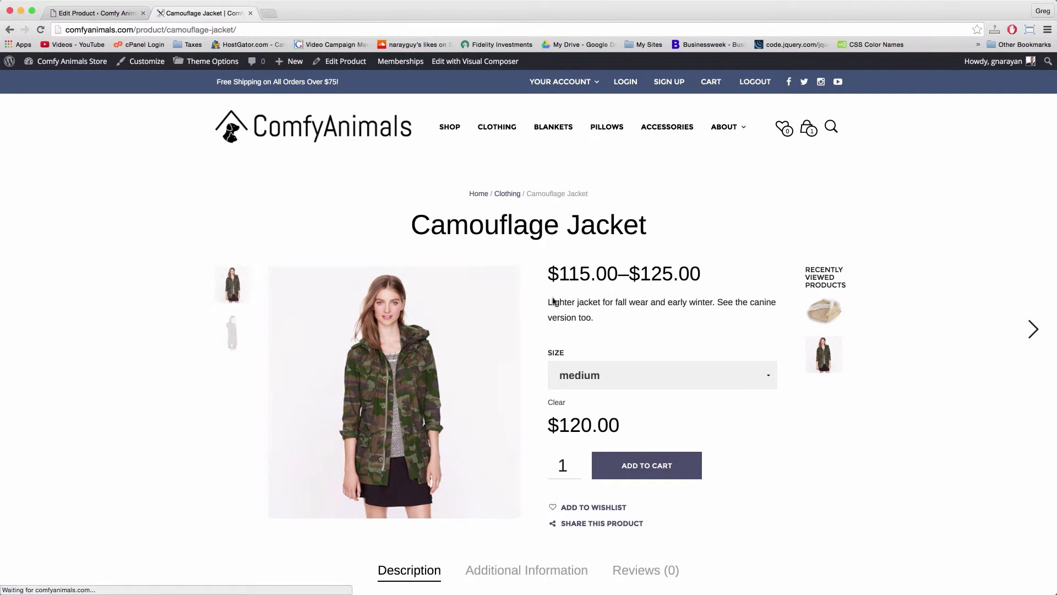
click(625, 374)
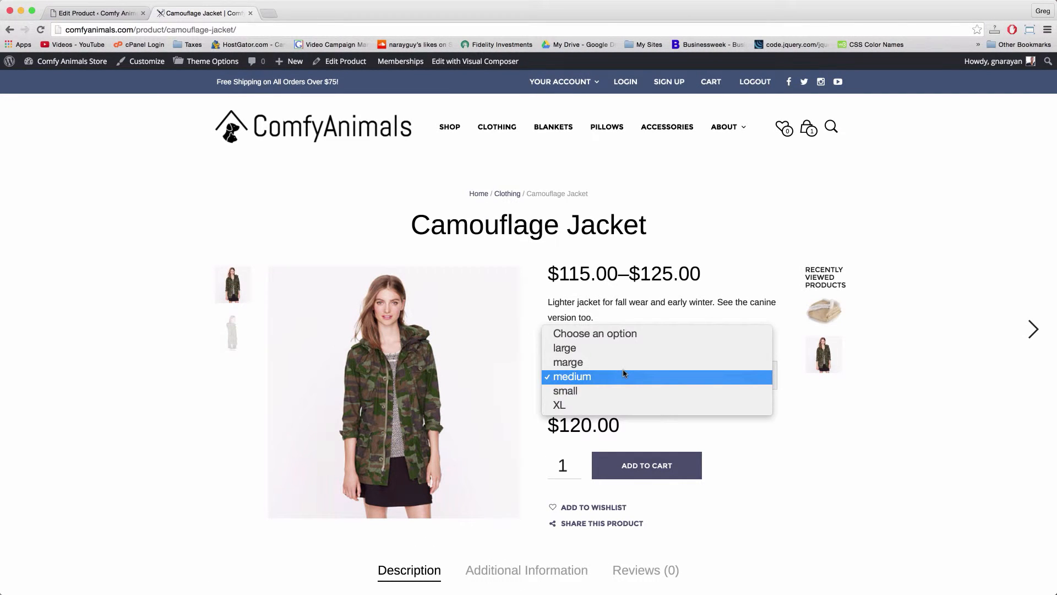
click(625, 376)
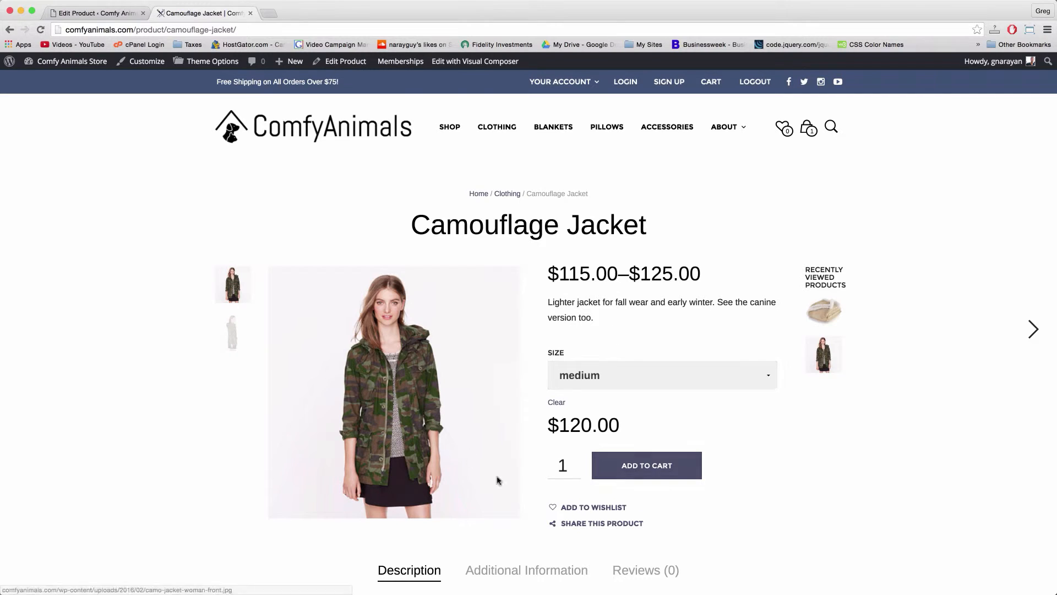
Examine the reviews form, additional information and description on the jacket's storefront page.
scroll(618, 424, down, 5)
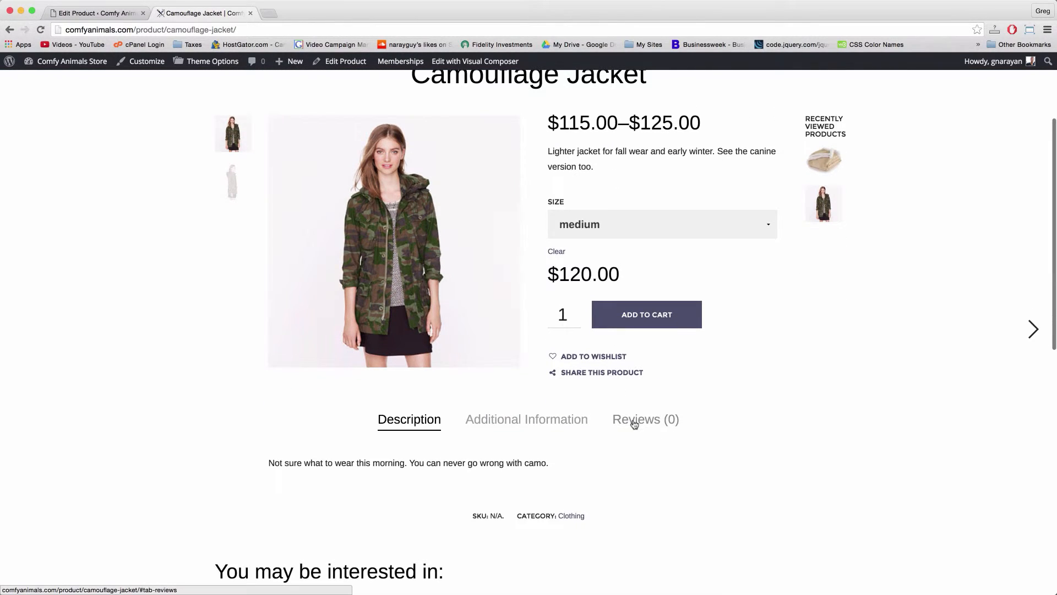
click(634, 420)
scroll(632, 425, down, 5)
click(406, 458)
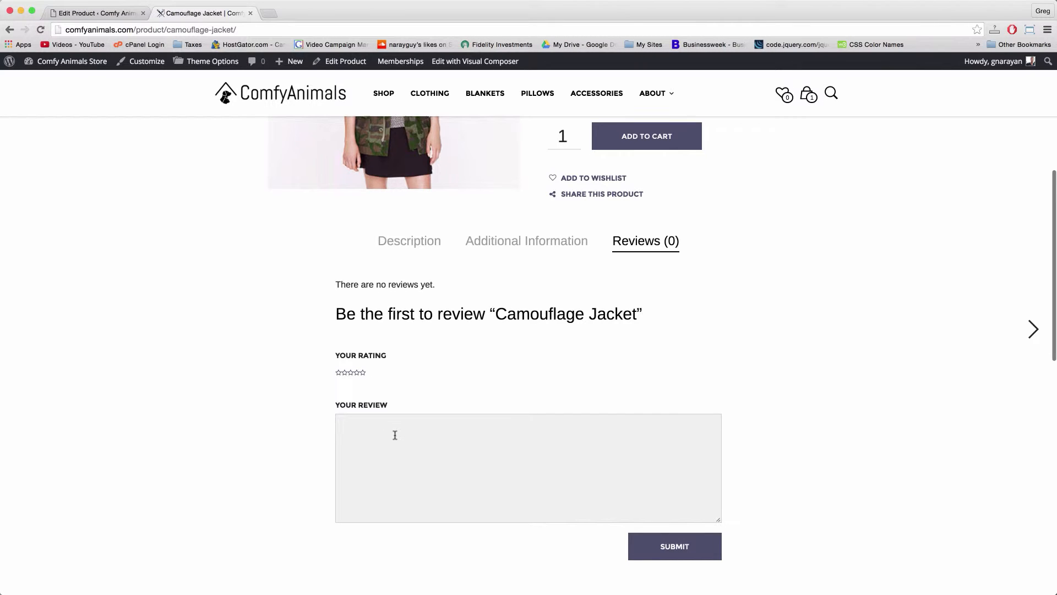
scroll(395, 434, down, 8)
scroll(398, 435, up, 8)
scroll(477, 430, up, 10)
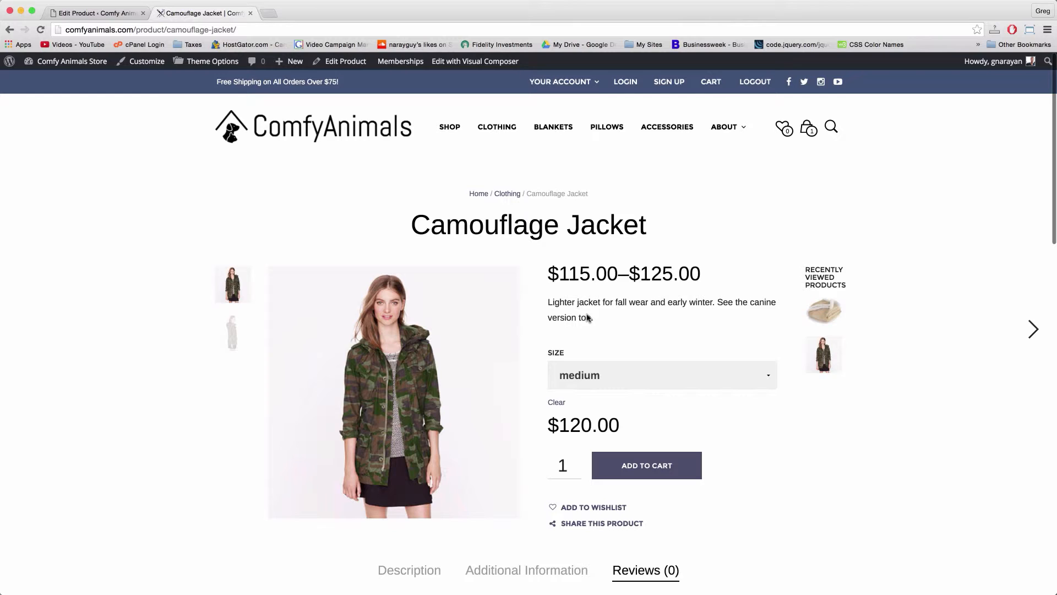
scroll(616, 321, down, 4)
scroll(615, 321, down, 1)
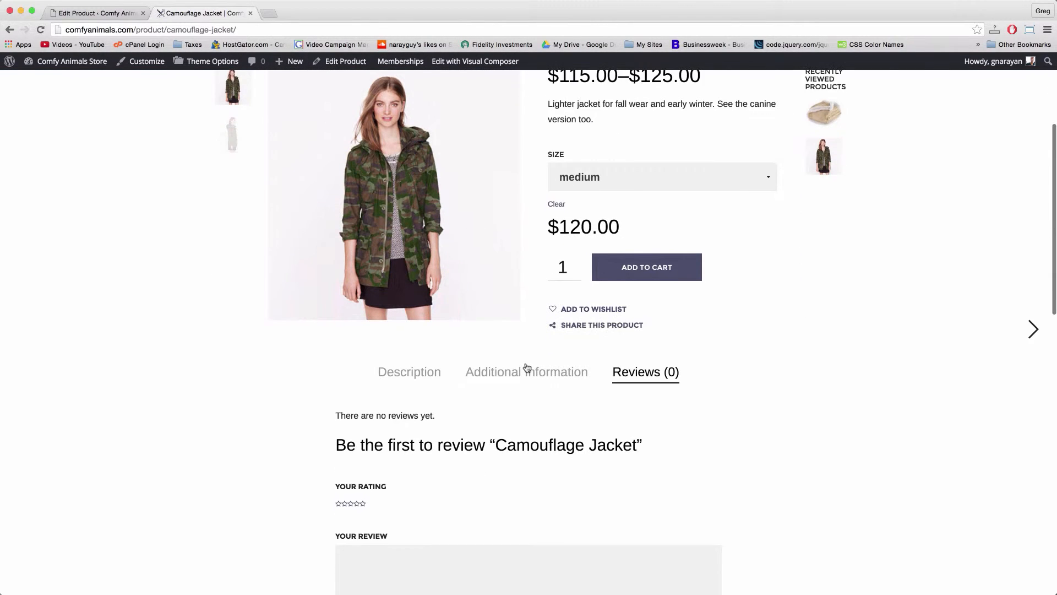
click(525, 371)
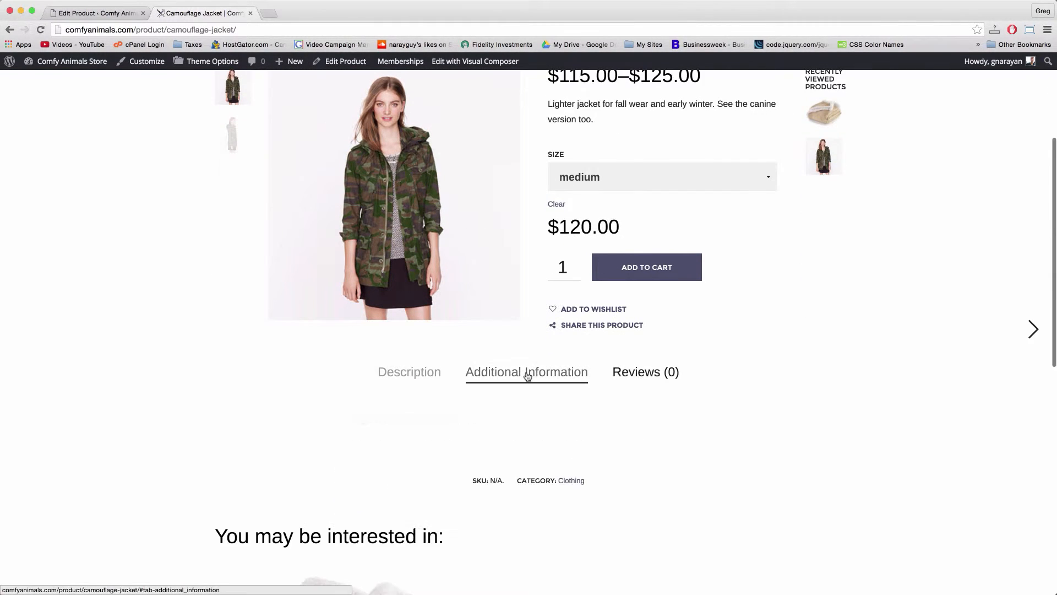
click(380, 380)
scroll(599, 415, up, 5)
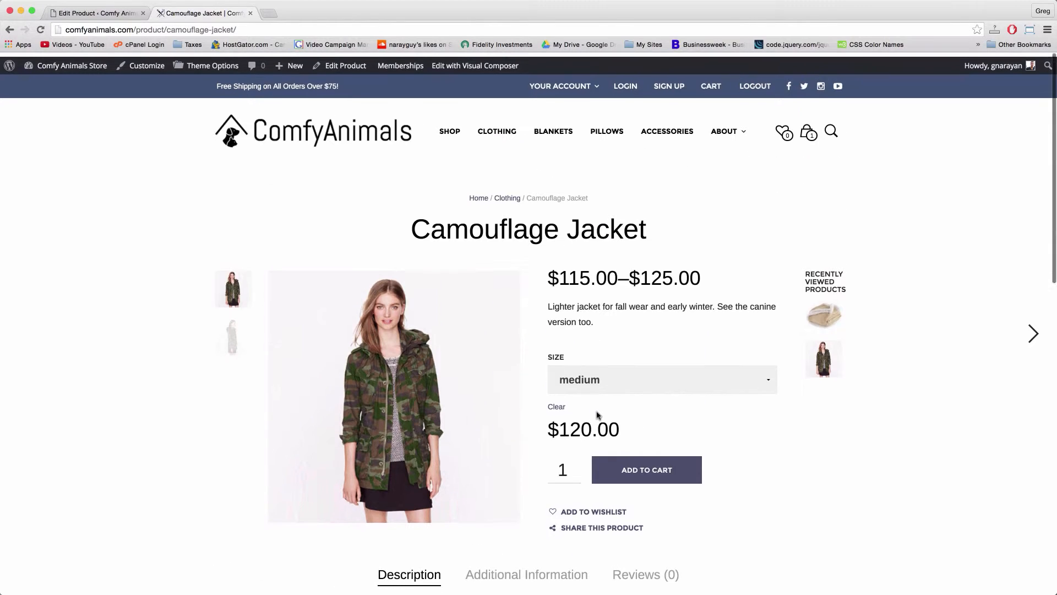
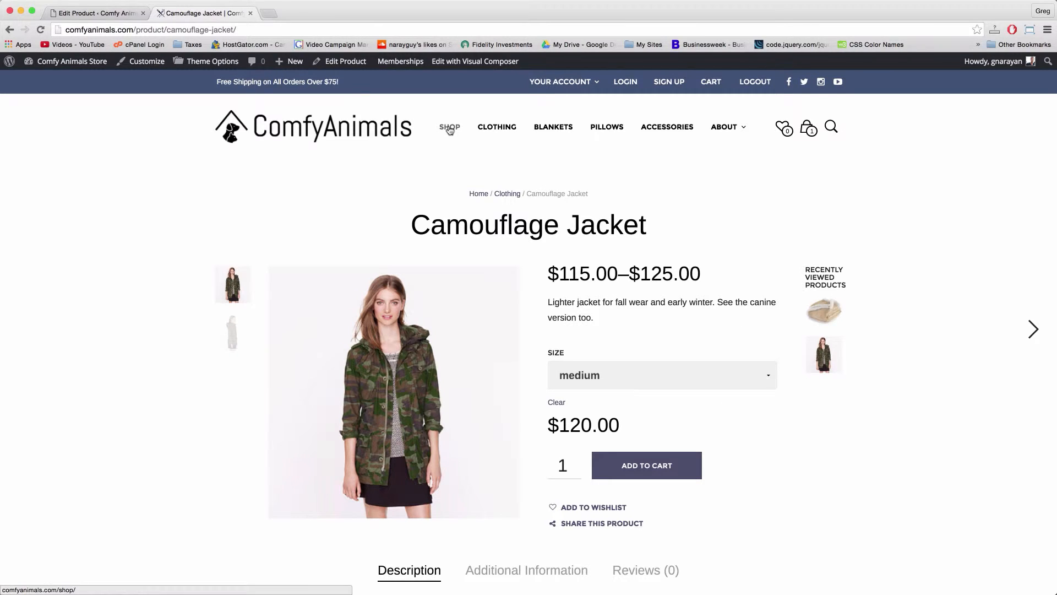
Copy the Shop page's address and open the home page for editing with Visual Composer.
click(171, 31)
key(super+c)
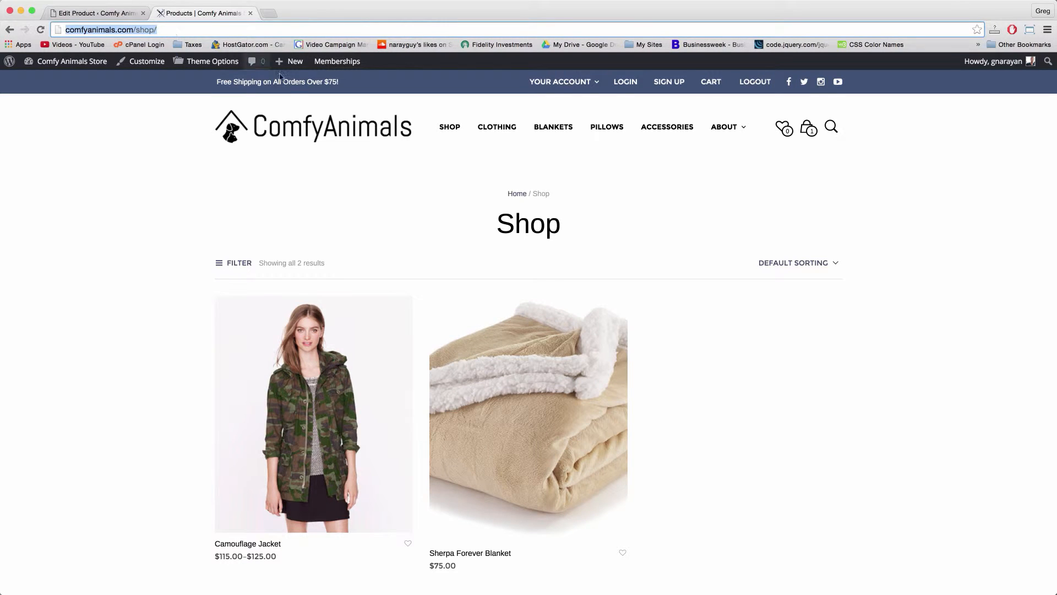
click(343, 127)
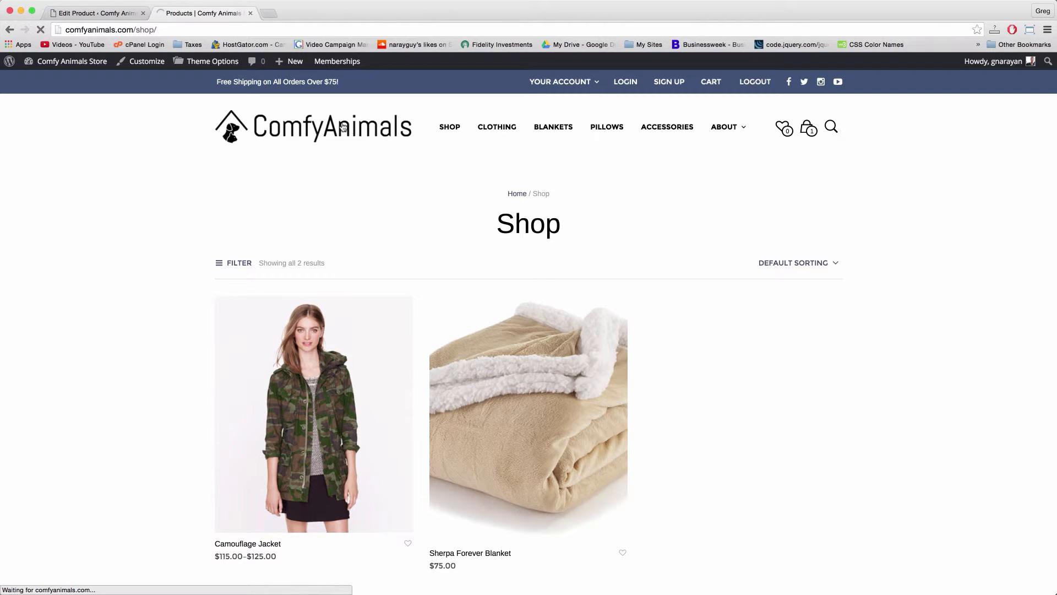
scroll(541, 263, down, 3)
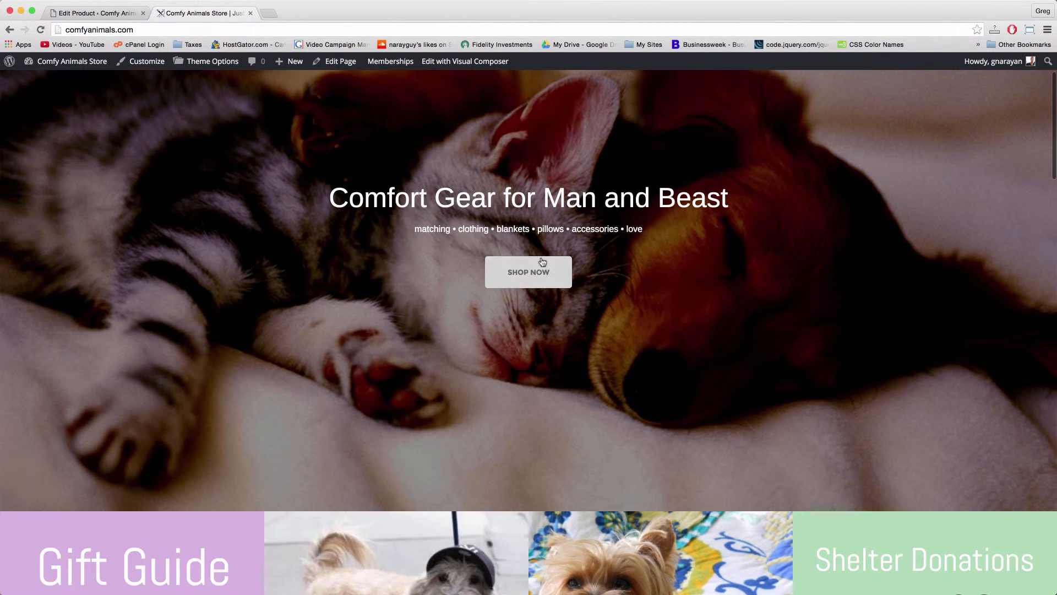
click(440, 65)
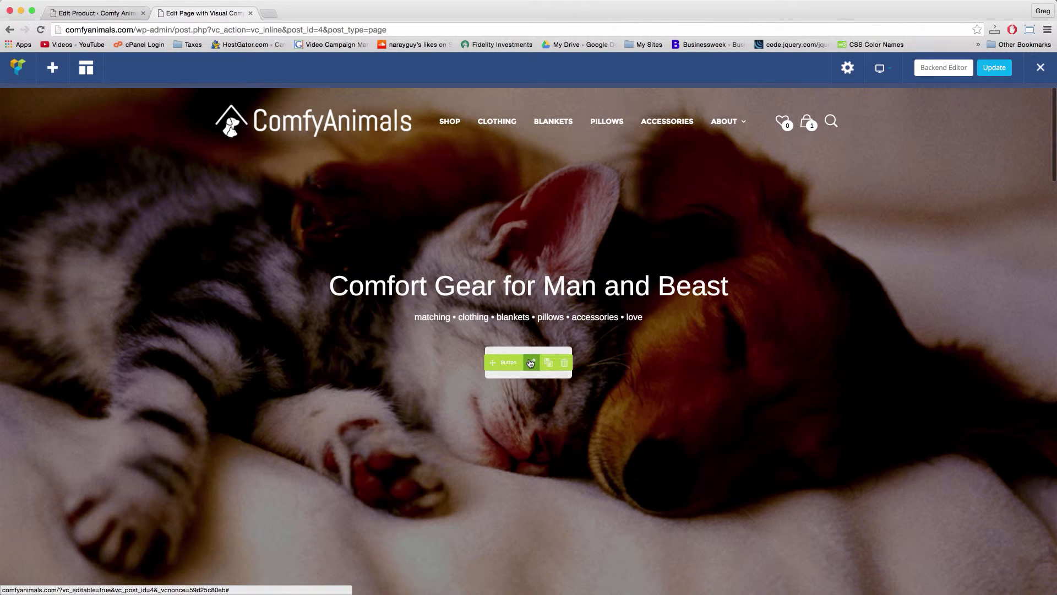
click(531, 363)
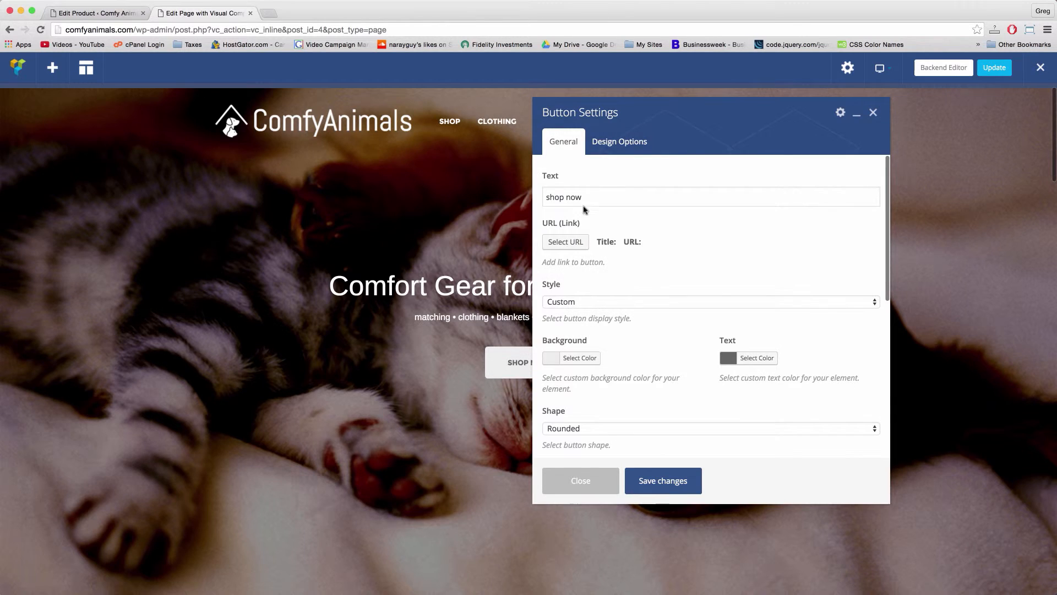
click(566, 242)
key(super+v)
click(627, 388)
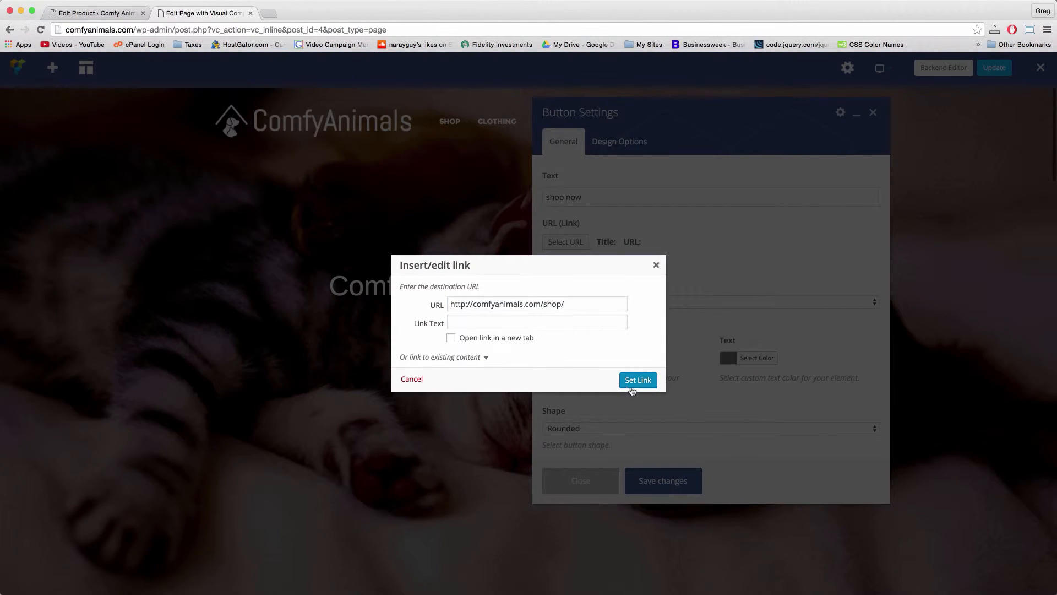
click(630, 388)
click(646, 489)
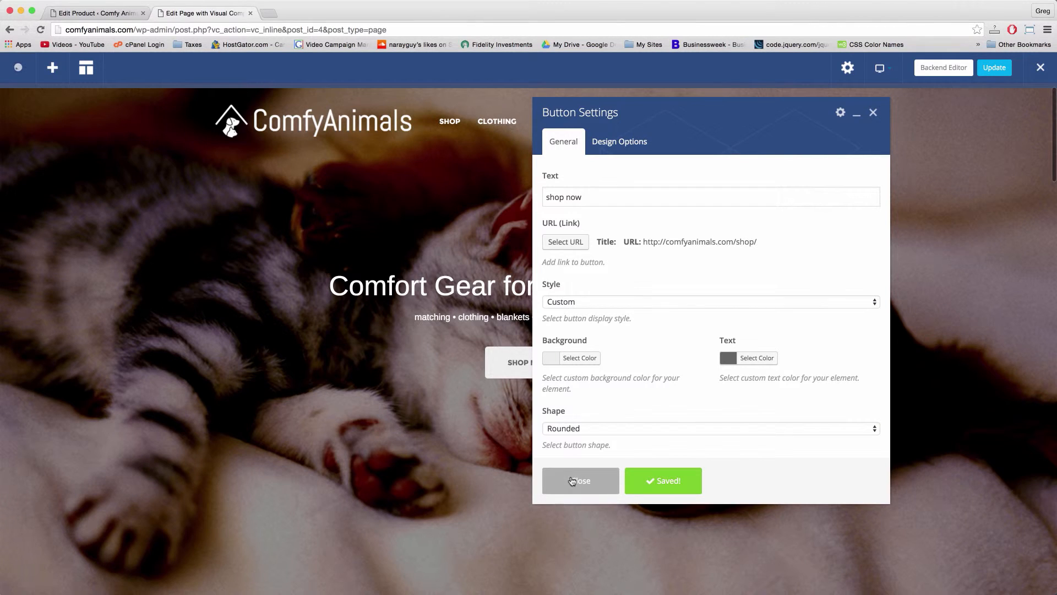
click(573, 481)
Update the home page and open the live version in place of the editor tab.
click(994, 67)
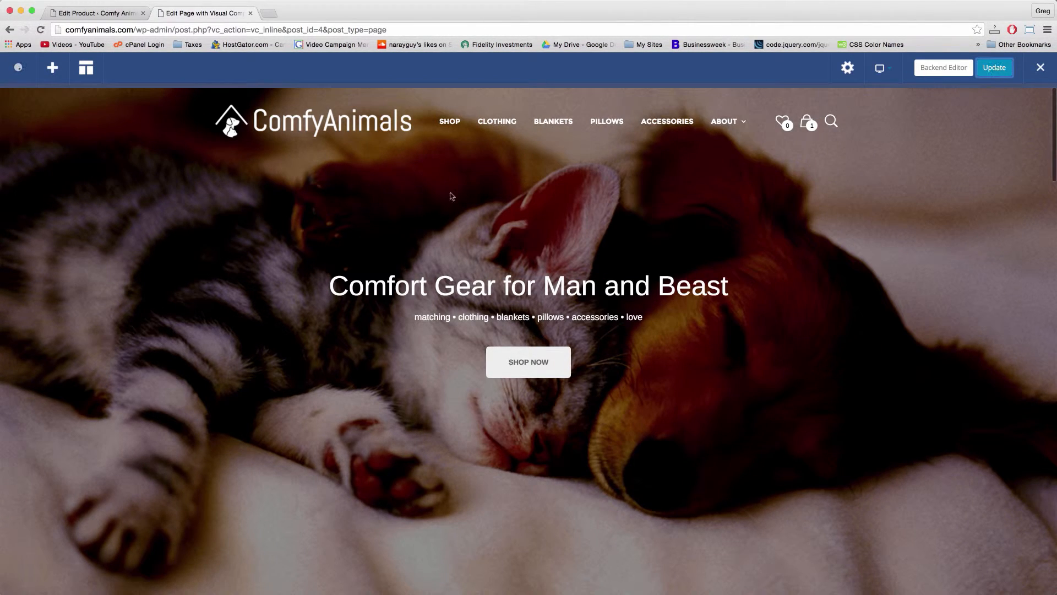
click(325, 120)
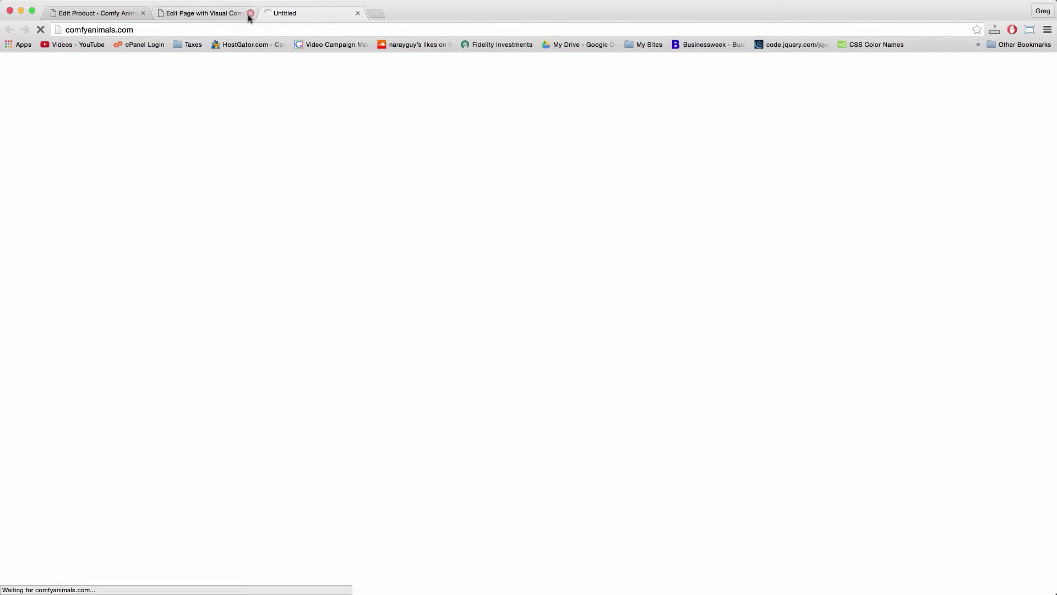
click(250, 14)
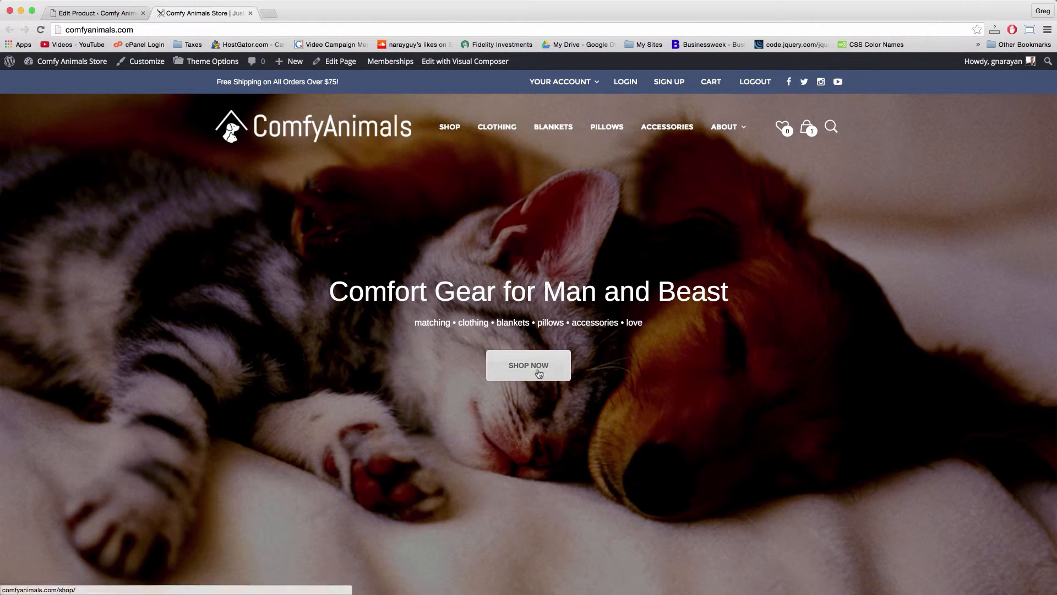
Follow the home page's "shop now" button to the Shop page and start adding a new product.
click(539, 372)
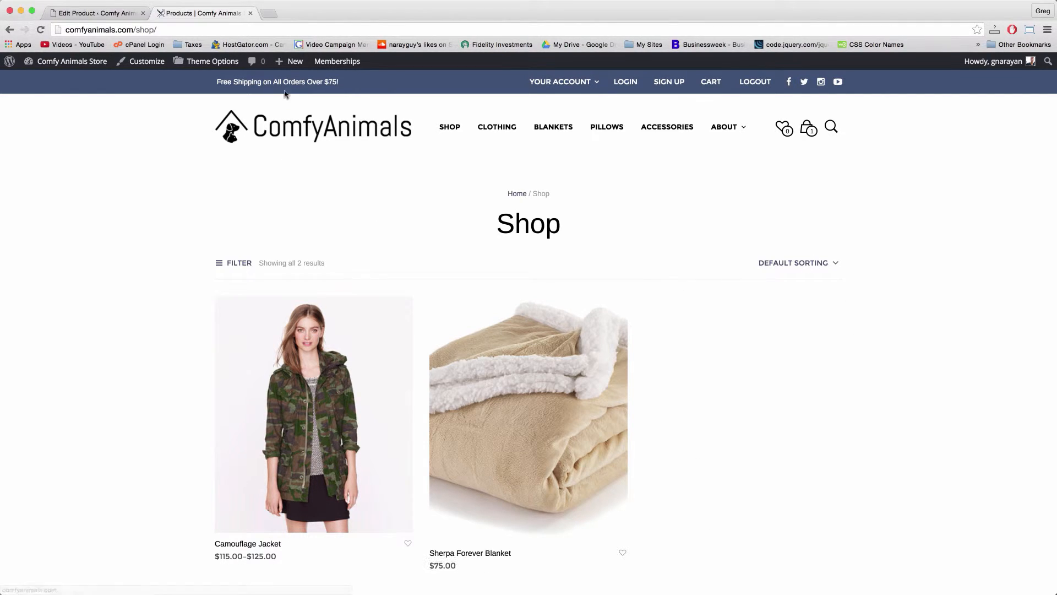
mouse_move(296, 63)
click(307, 129)
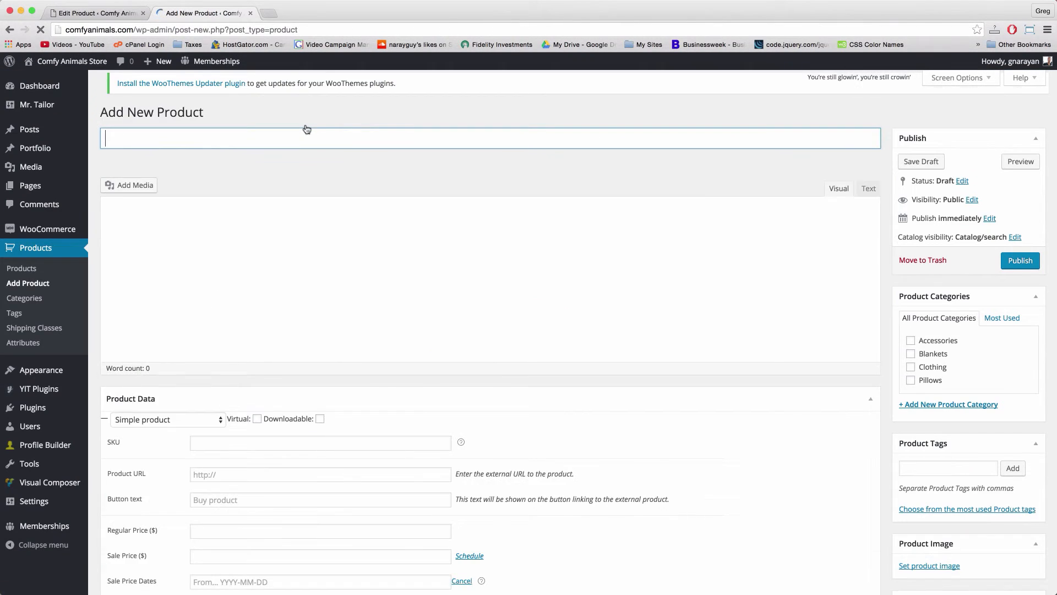
click(701, 358)
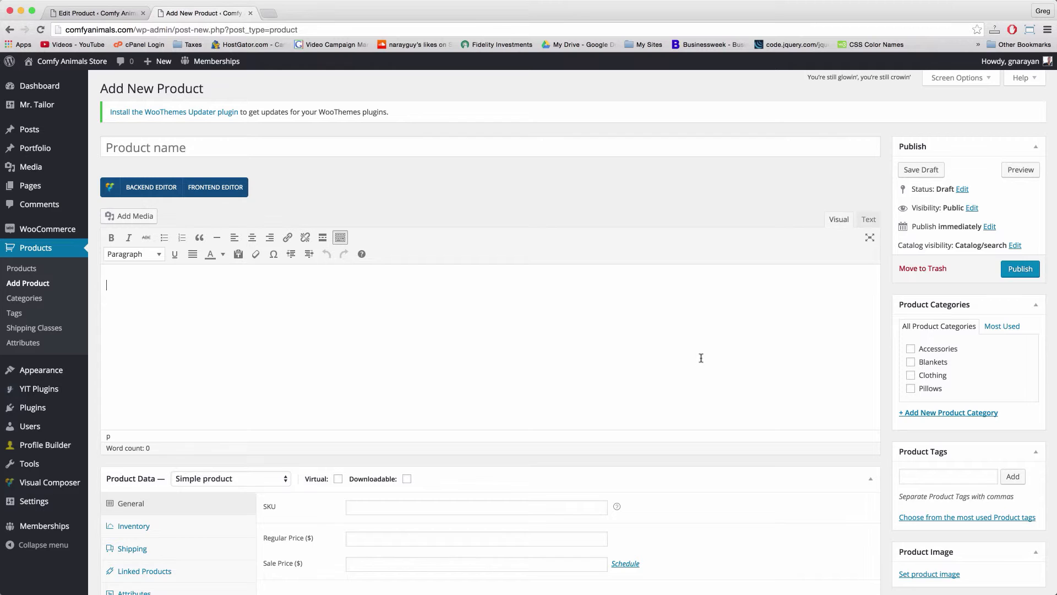
Search the computer for "mink", upload mink-sherpa-pillow.jpg and set it as the product image.
scroll(903, 351, down, 3)
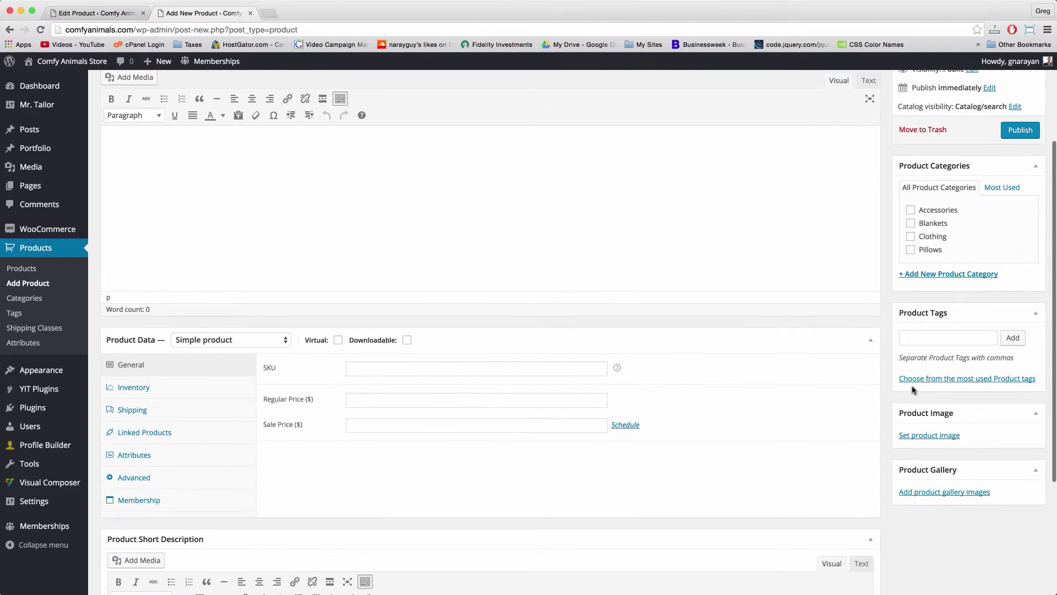
click(929, 434)
click(37, 108)
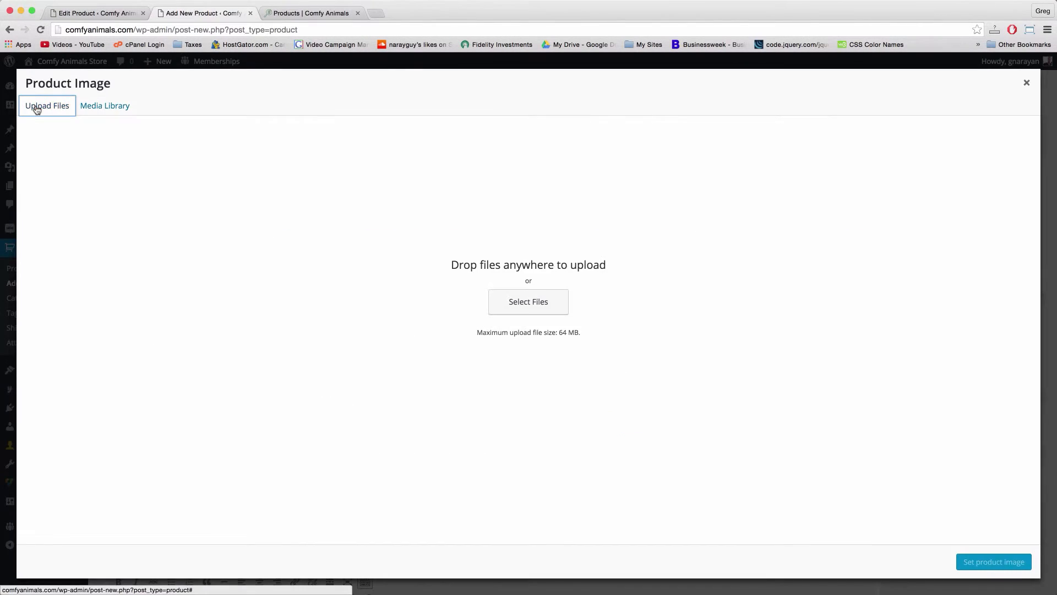
click(541, 300)
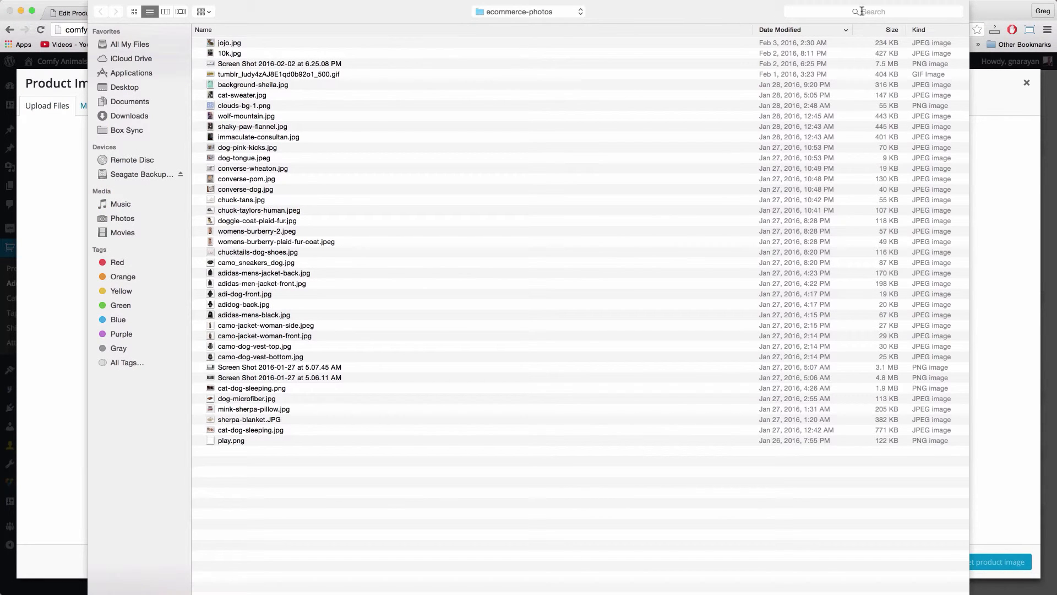
click(862, 12)
text(mink)
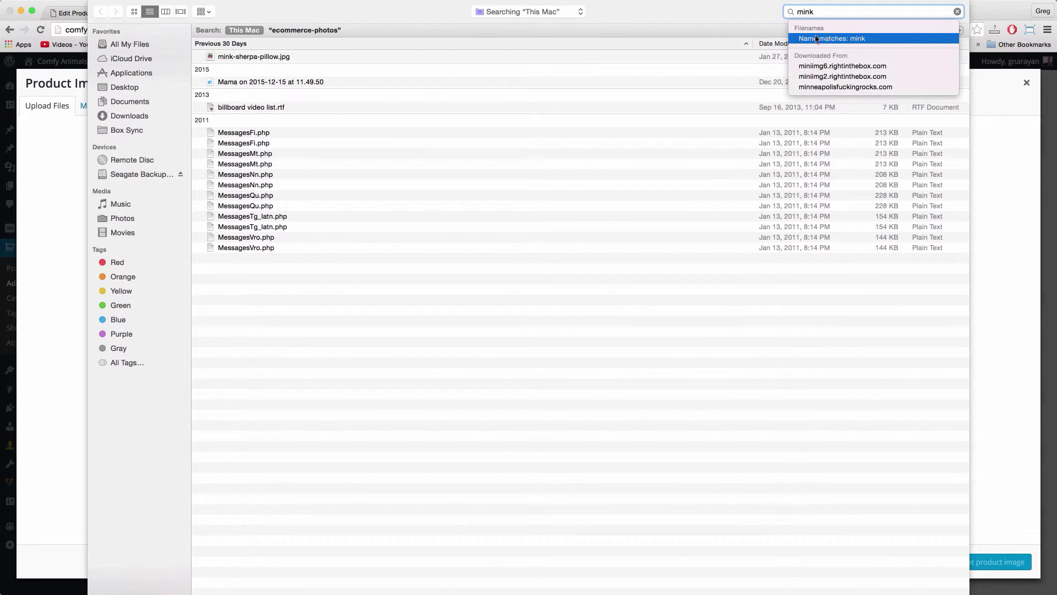
double_click(247, 57)
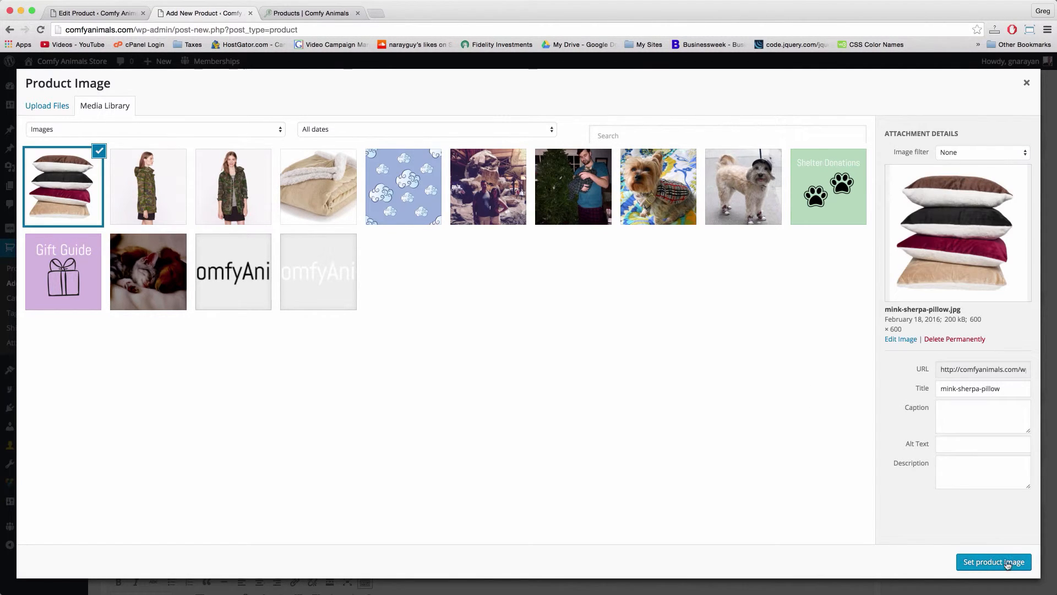
click(1012, 561)
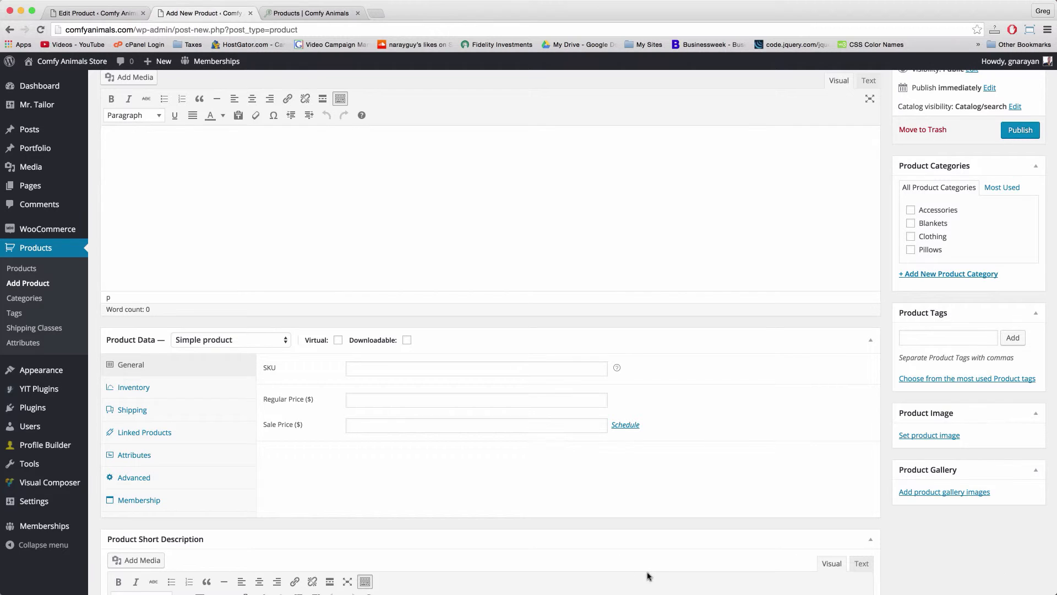
Name the product "Mink Pillow" and enter the description "Grab a few in case your animal steals one.".
scroll(433, 474, up, 3)
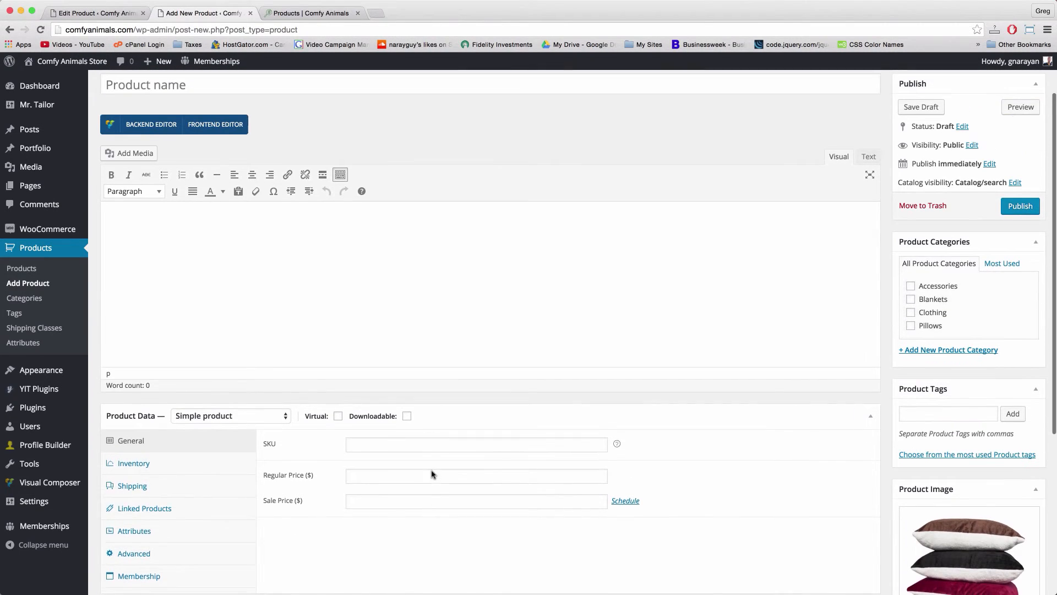
scroll(433, 474, up, 2)
click(237, 149)
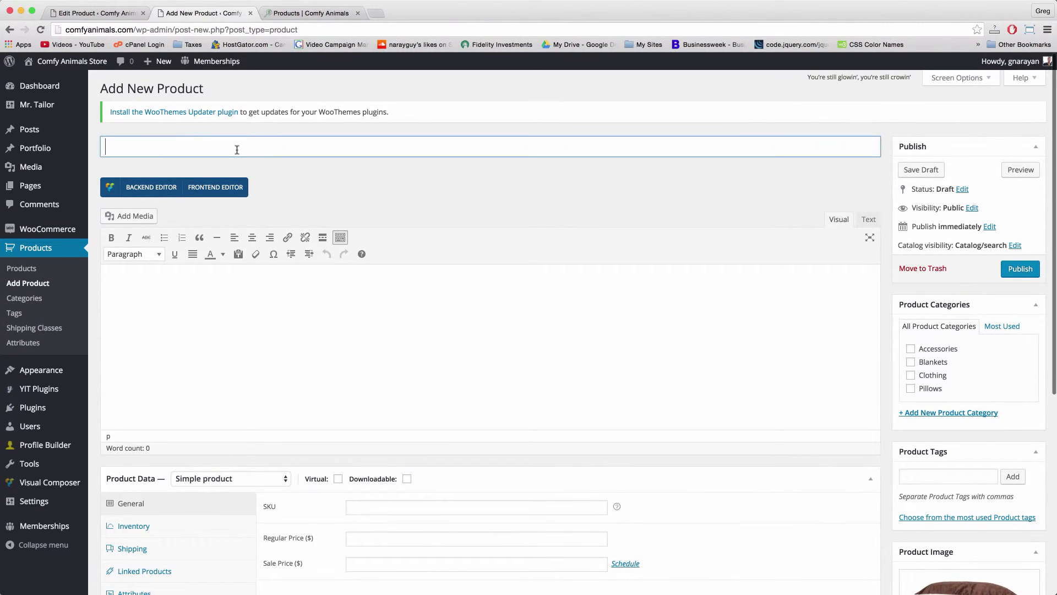
text(Mink)
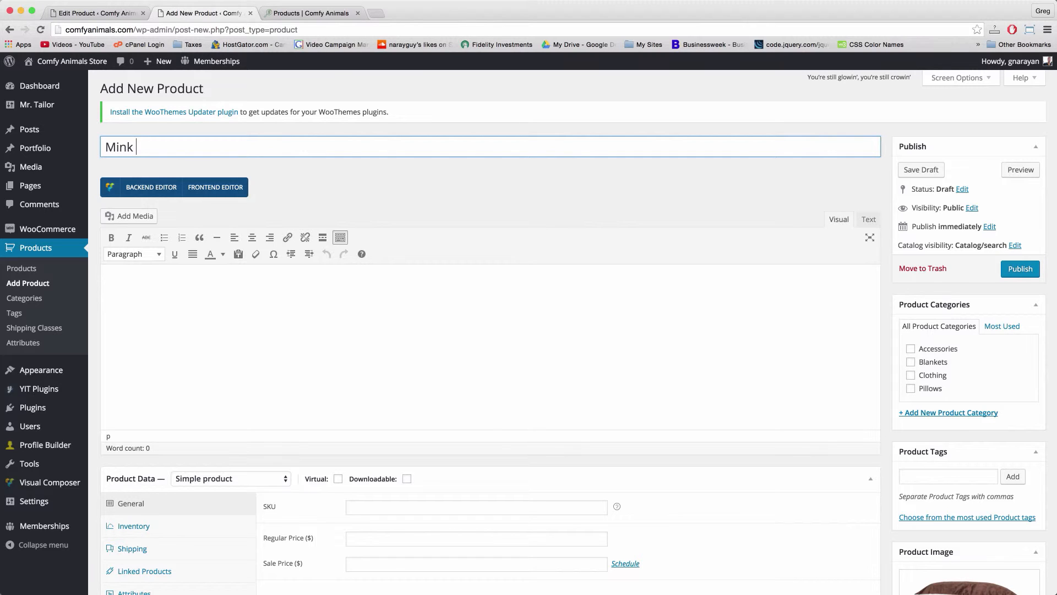
text( Pilloq)
click(406, 298)
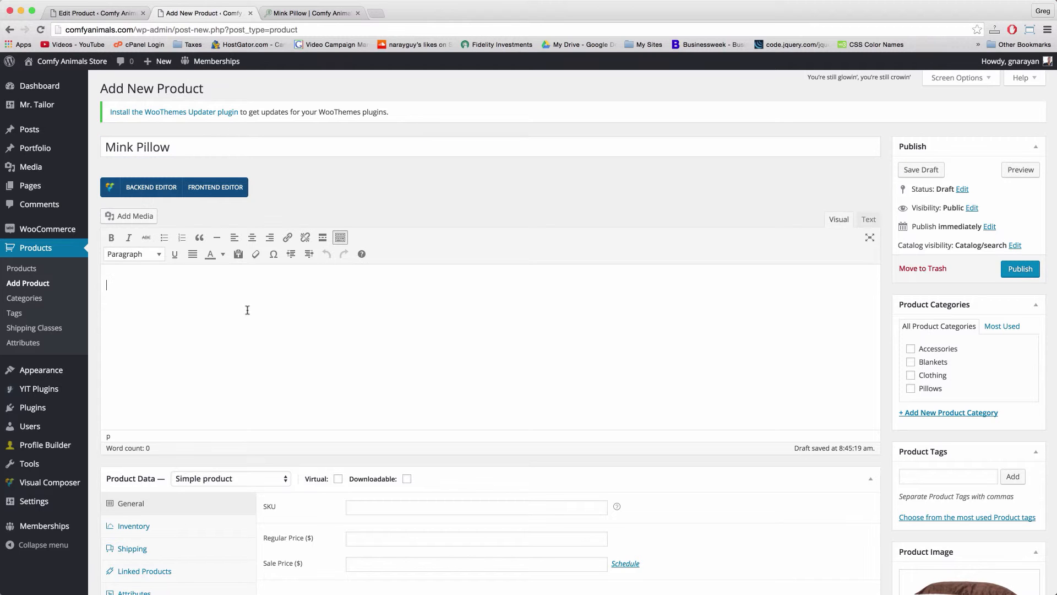
text(Grab a few in case your animal steals one.)
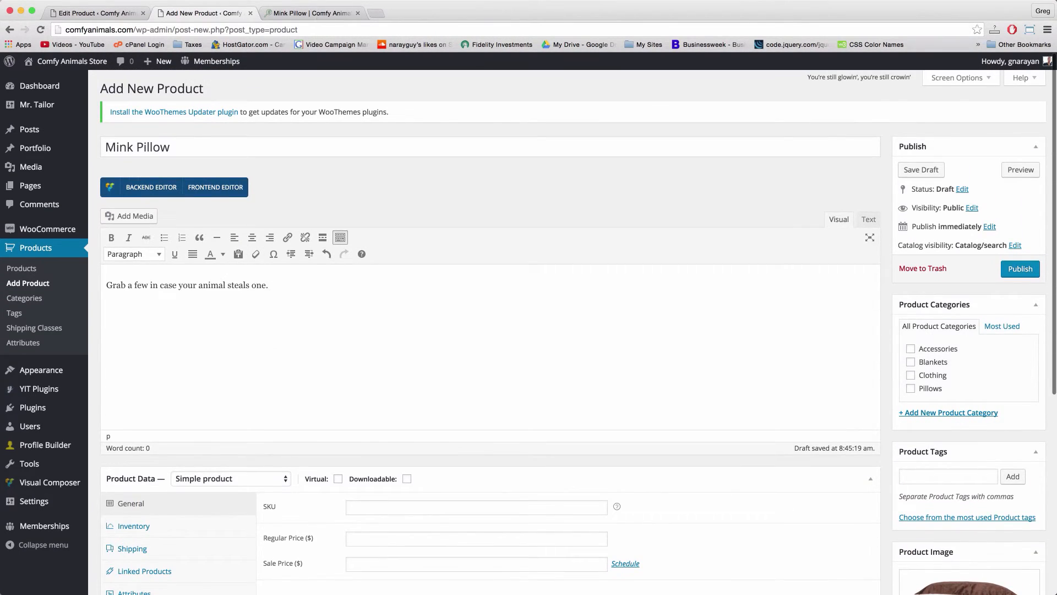
Enter "Individual pillows sold separately." as the product's short description.
scroll(255, 490, down, 6)
click(255, 492)
text(Individual pillows sold separately.)
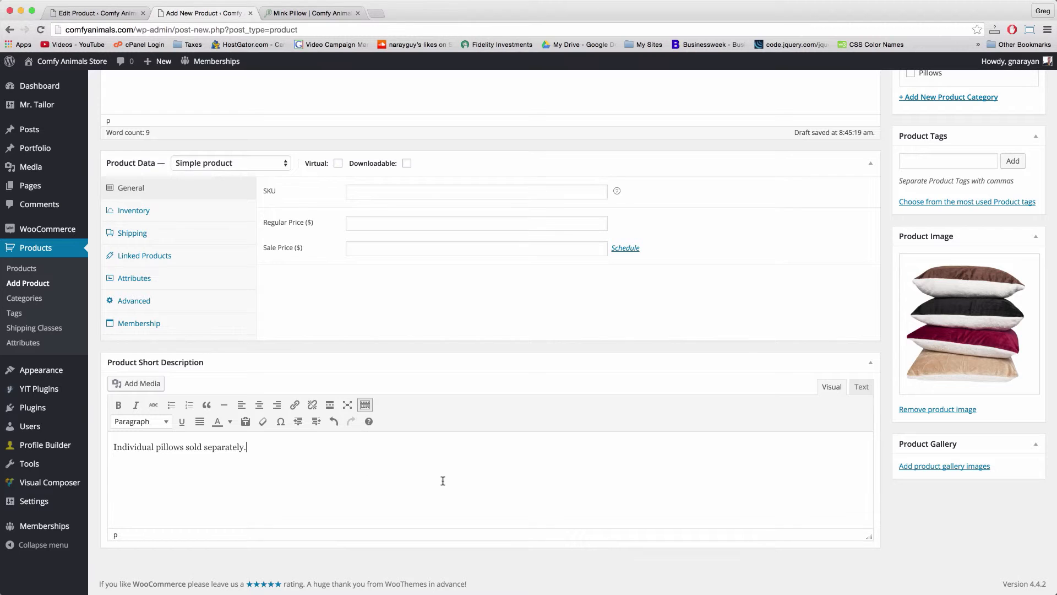
Assign the Mink Pillow to the Pillows category and publish it.
scroll(408, 227, up, 10)
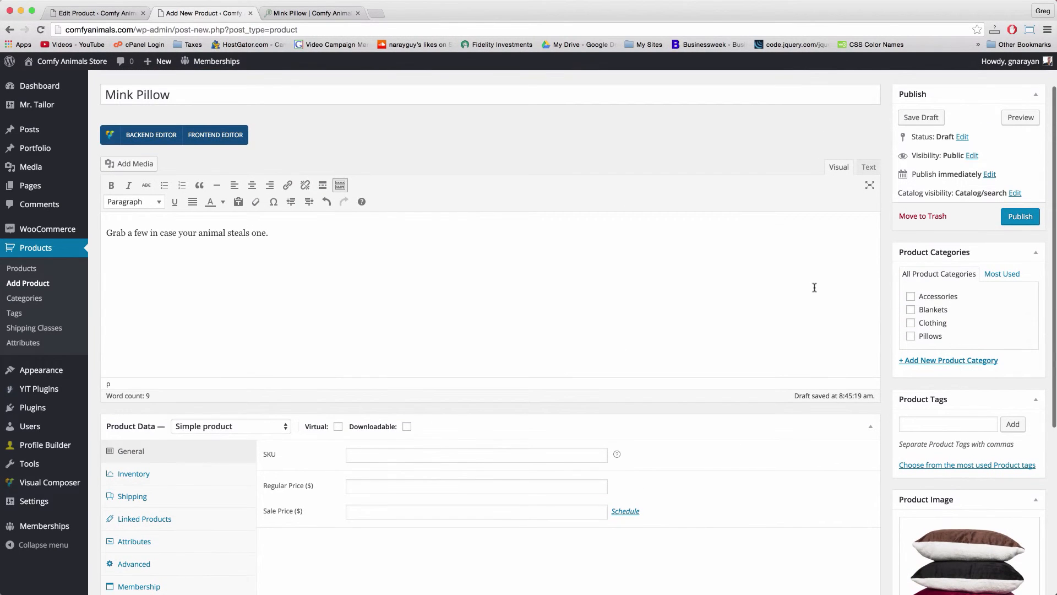
click(911, 336)
click(1016, 220)
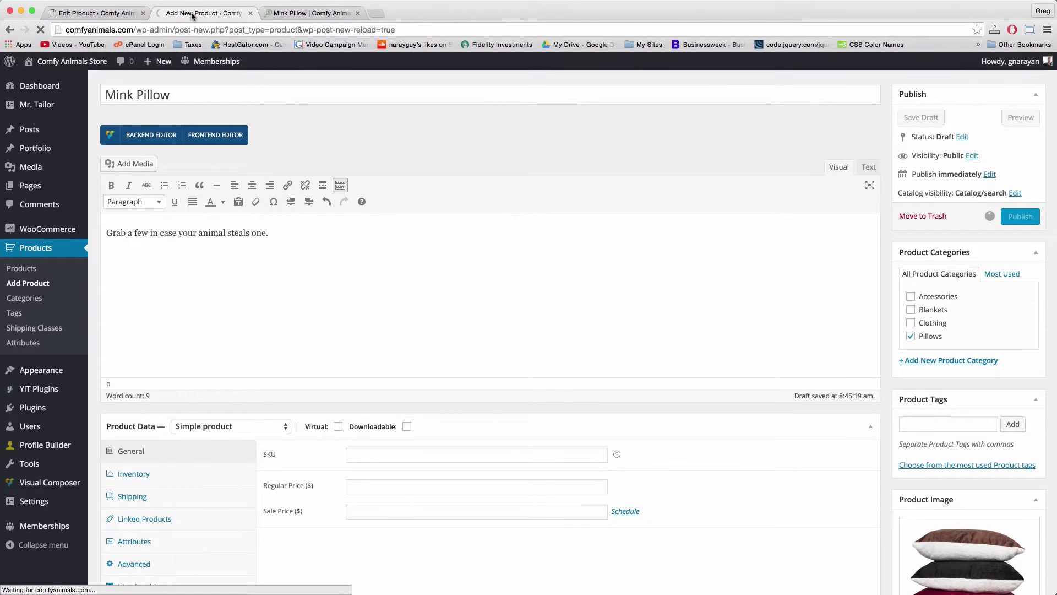
View the Mink Pillow's storefront page and check its wishlist and share options.
scroll(482, 427, down, 5)
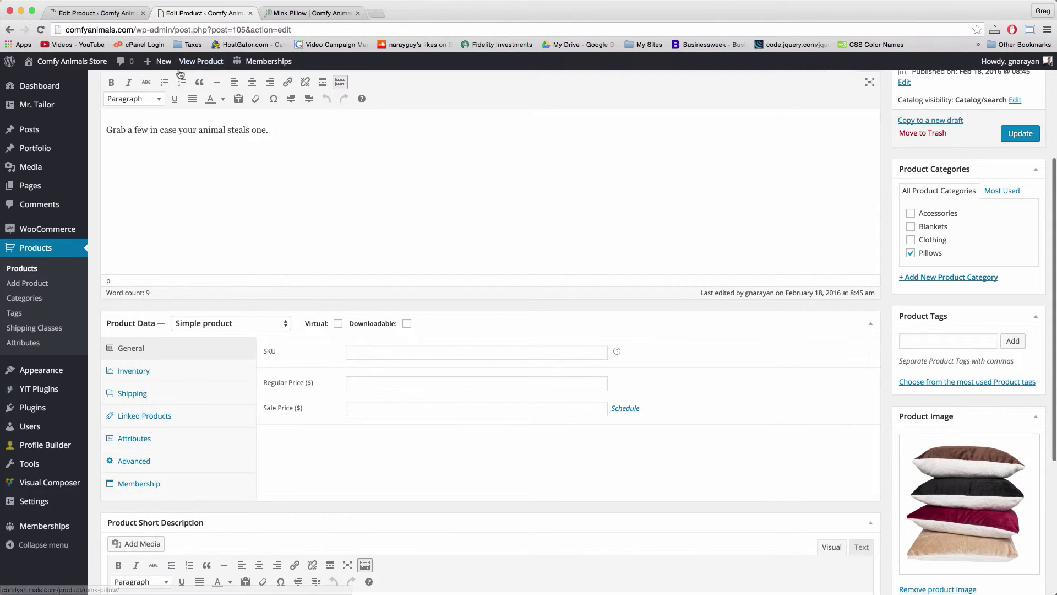
click(201, 61)
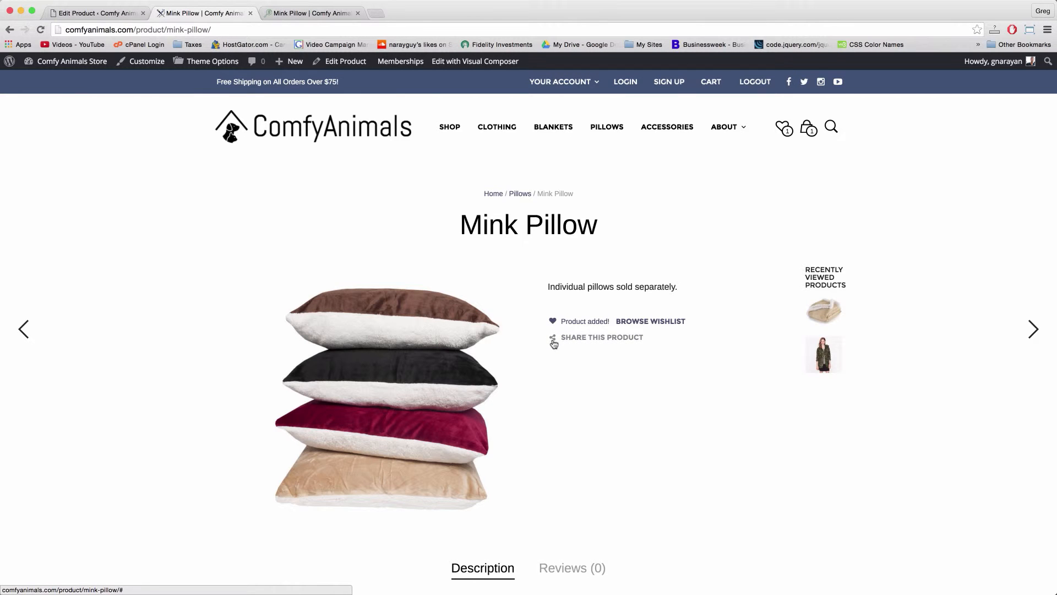
click(554, 344)
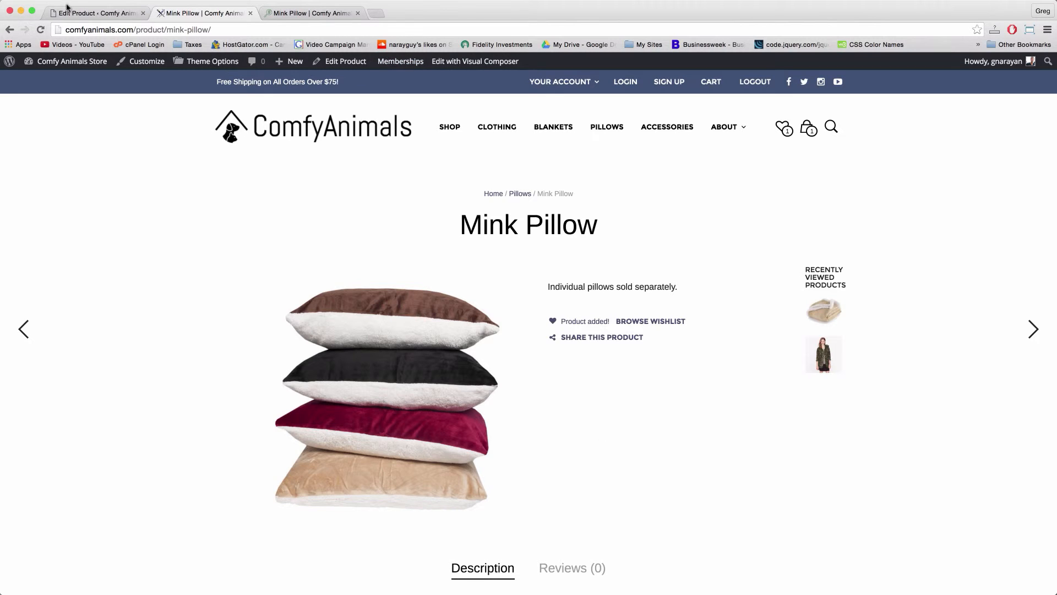
Create a new product attribute named "Color" with the slug "color", from the tab holding the jacket editor.
click(100, 13)
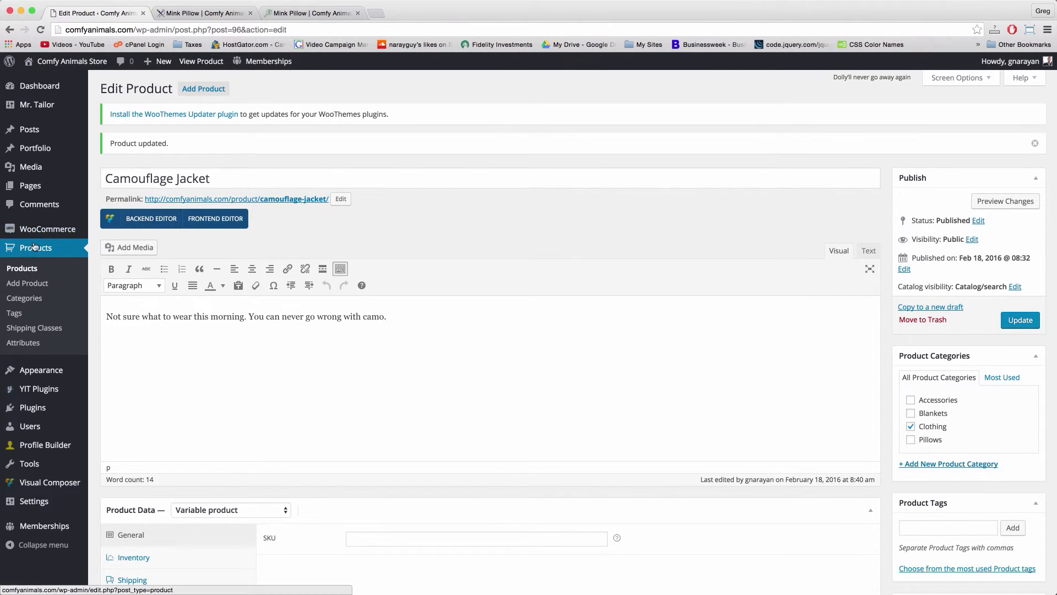
click(30, 344)
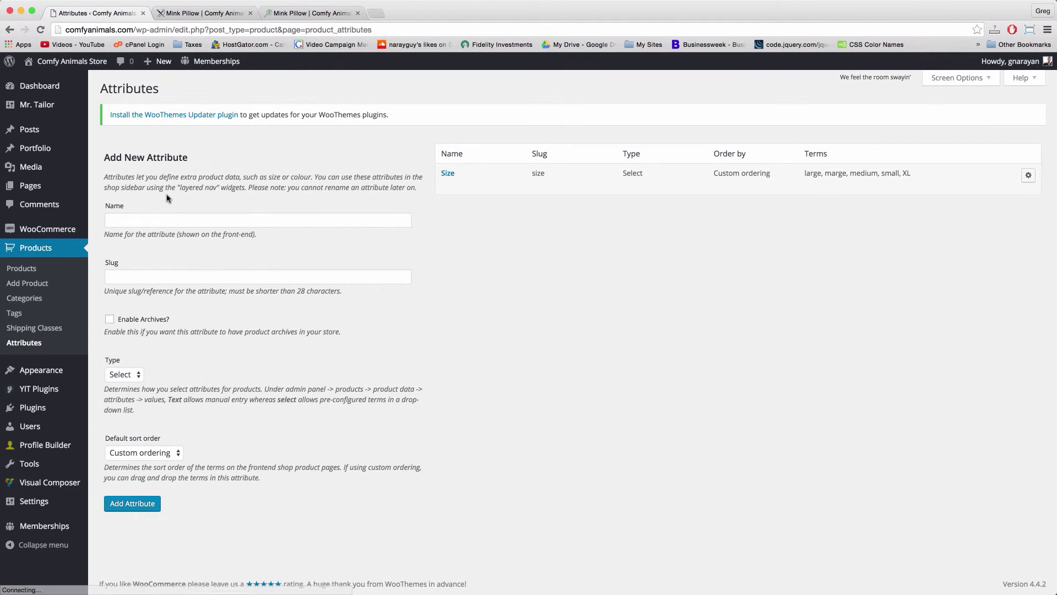
click(141, 220)
text(Color)
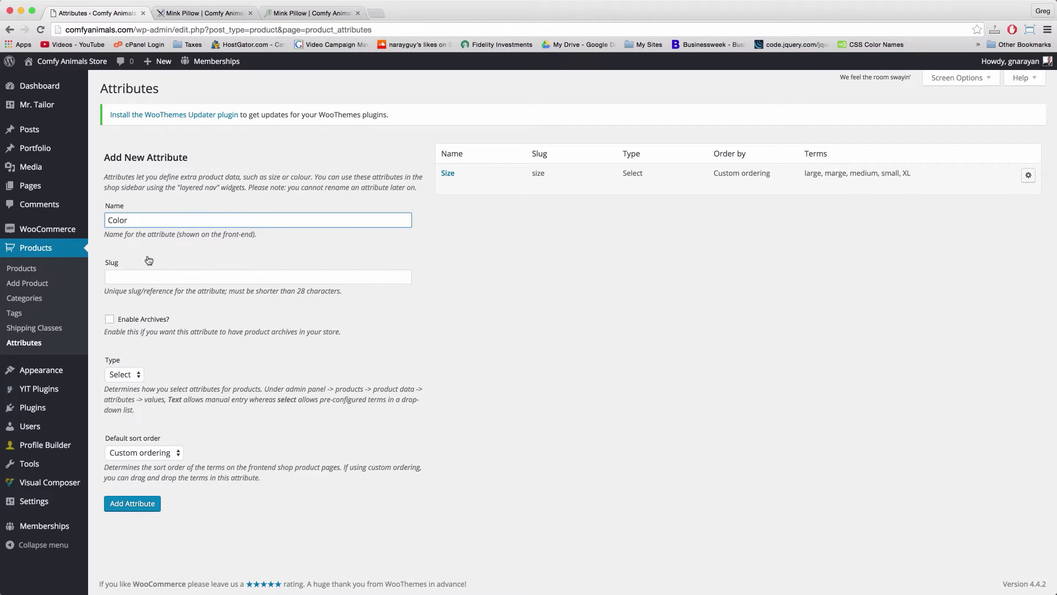
click(147, 277)
text(color)
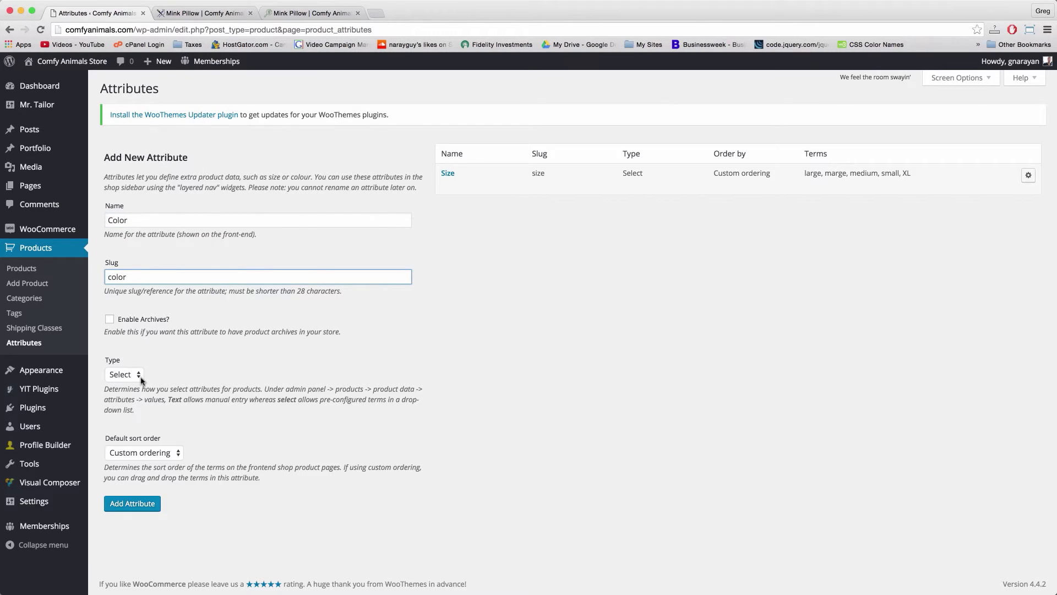
click(152, 504)
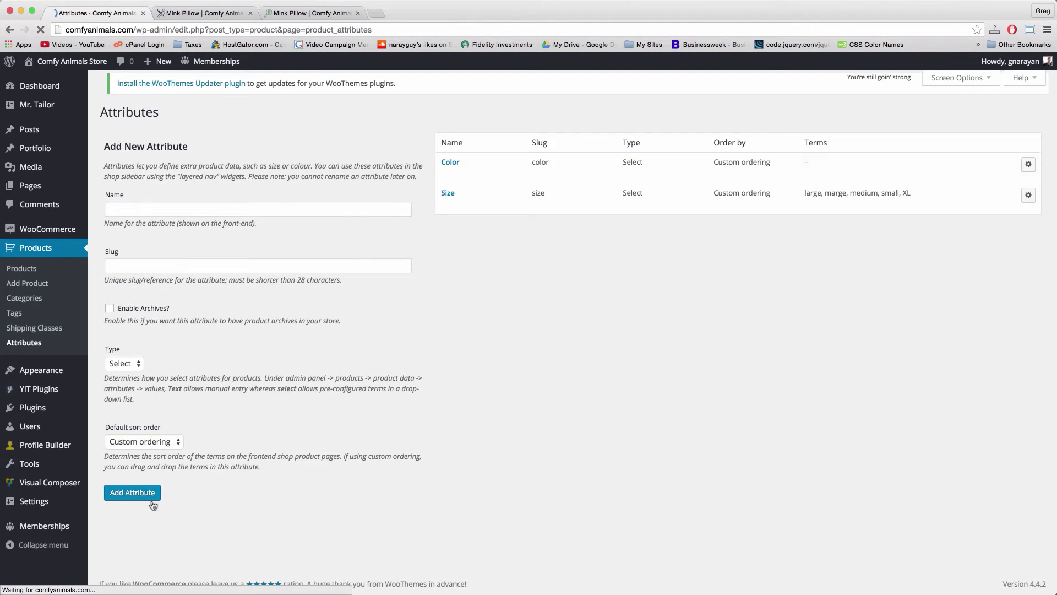
Open the Mink Pillow for editing from the product list and change its type to Variable product.
click(33, 267)
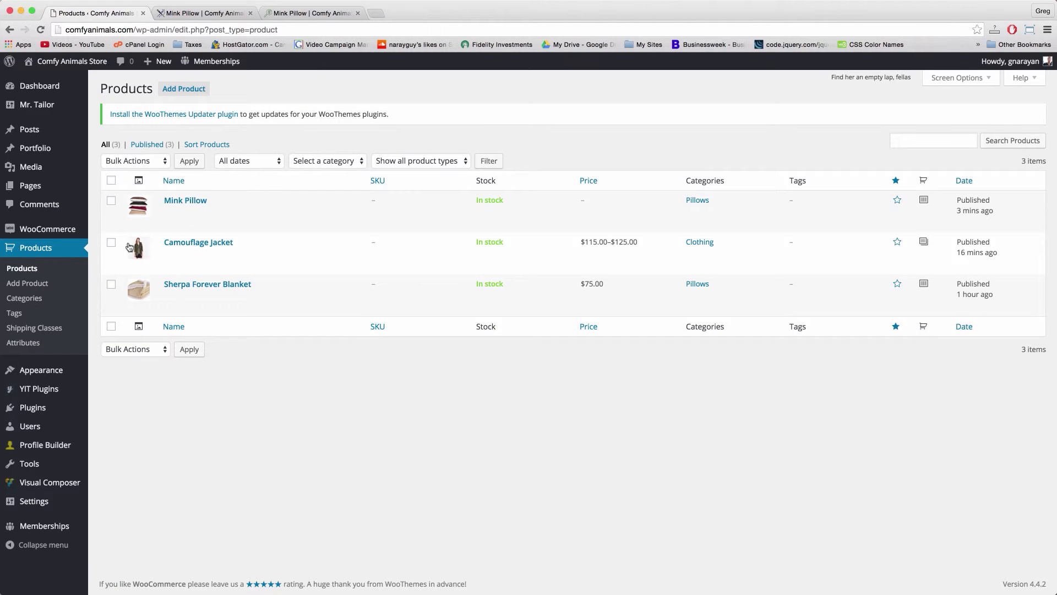
click(201, 212)
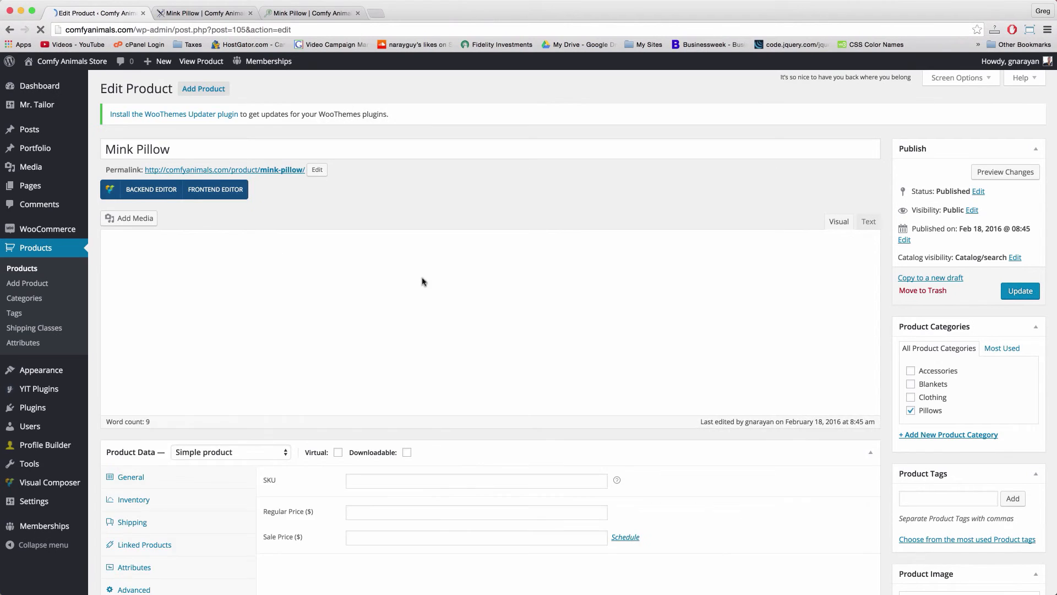
scroll(558, 378, down, 3)
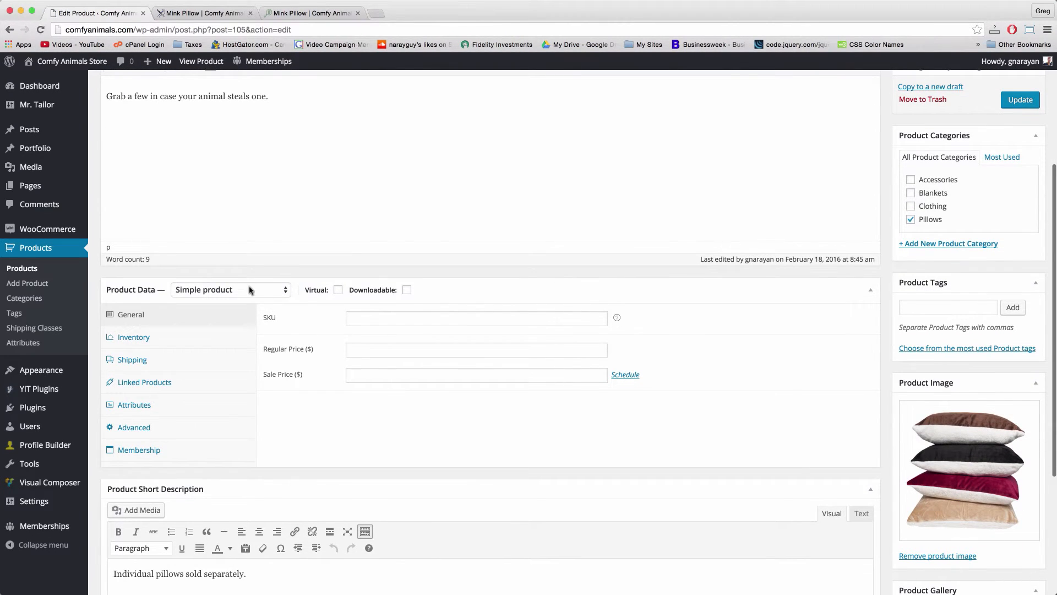
click(255, 294)
click(255, 322)
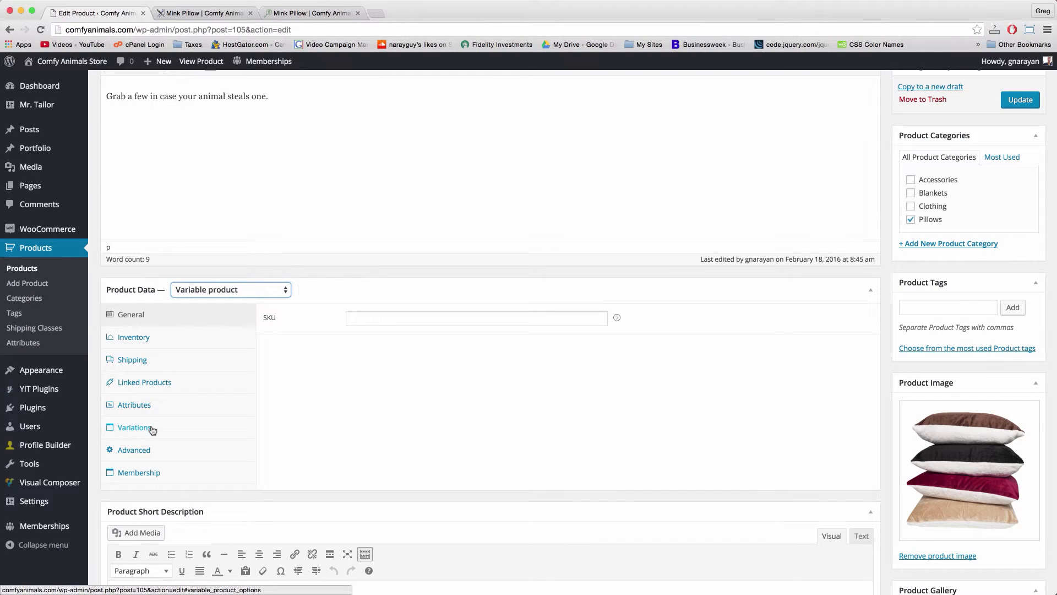
Add the Color and Size attributes to the Mink Pillow.
click(157, 408)
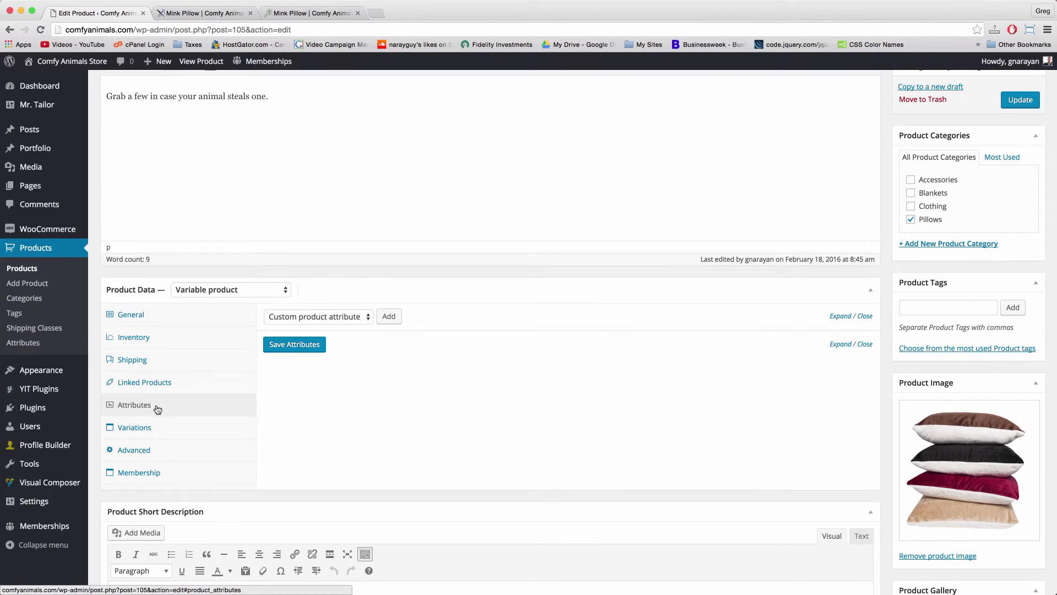
click(347, 316)
click(317, 316)
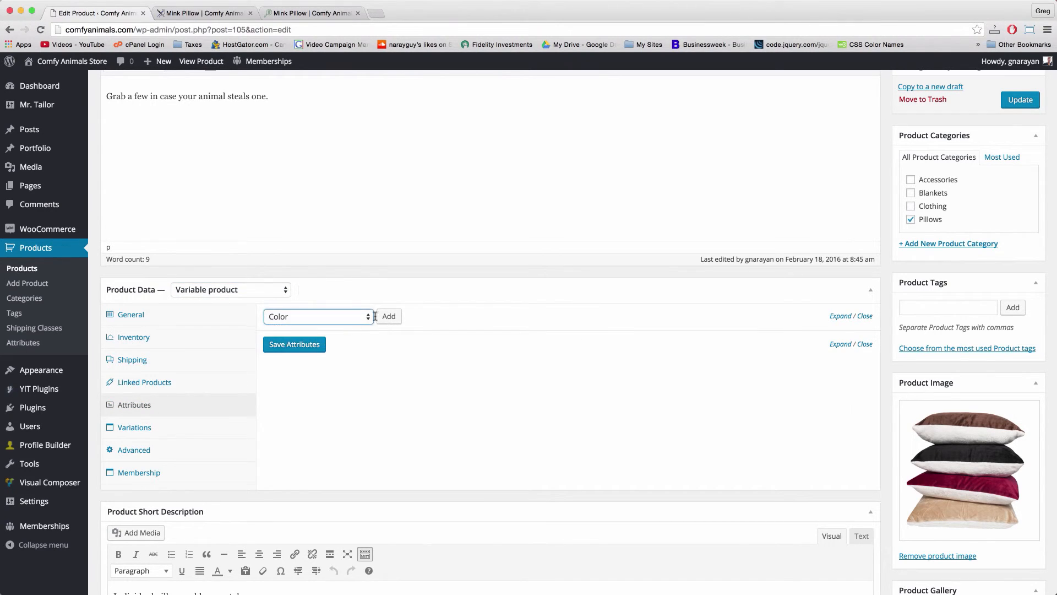
click(389, 317)
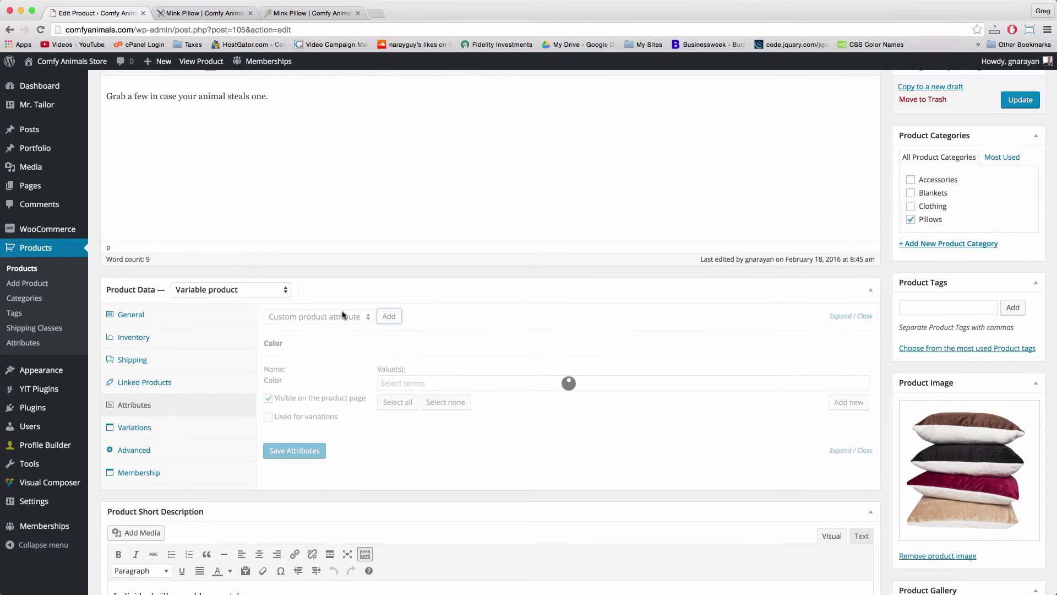
click(319, 317)
click(329, 337)
click(389, 316)
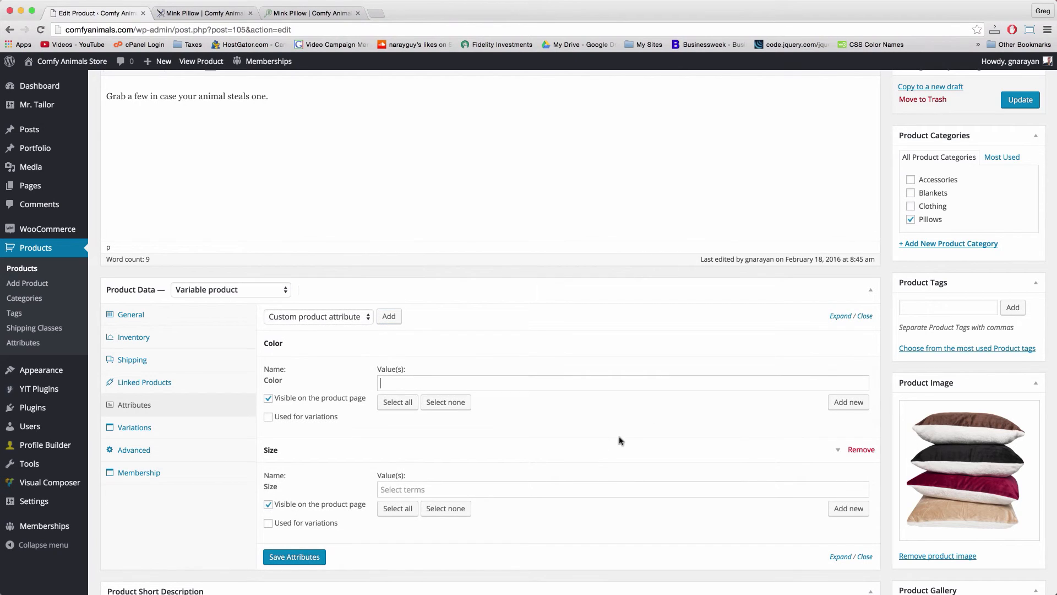
Add brown, black, red and beige as new terms of the Mink Pillow's Color attribute.
click(847, 405)
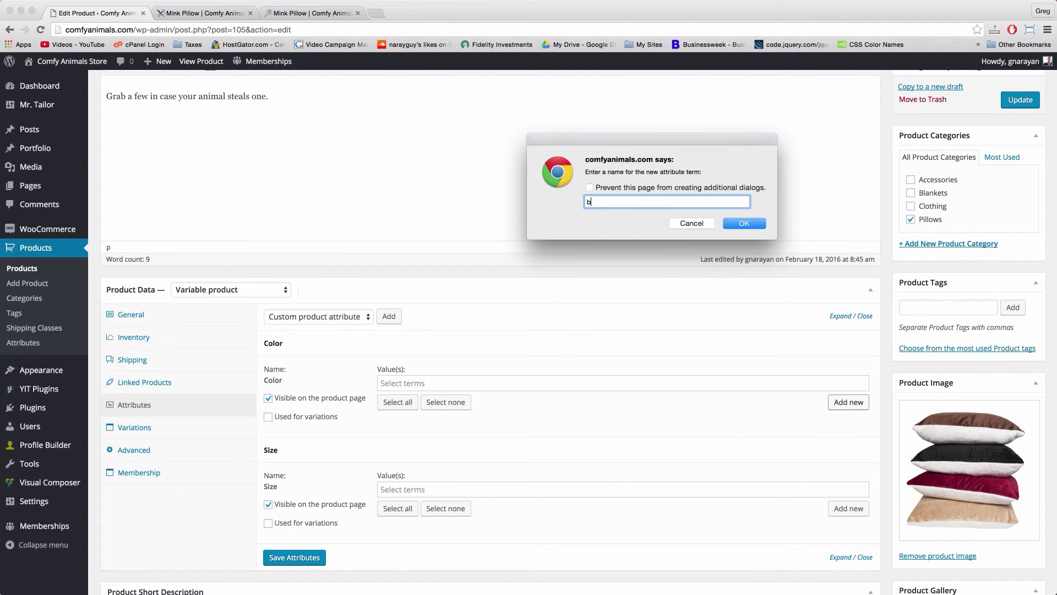
key(Return)
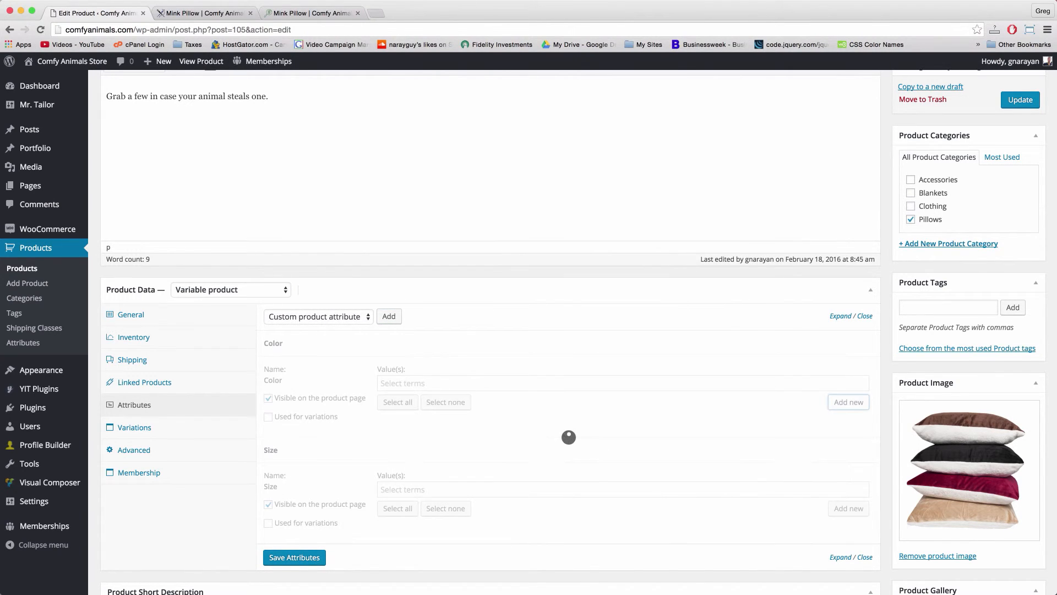
click(842, 409)
text(black)
key(Return)
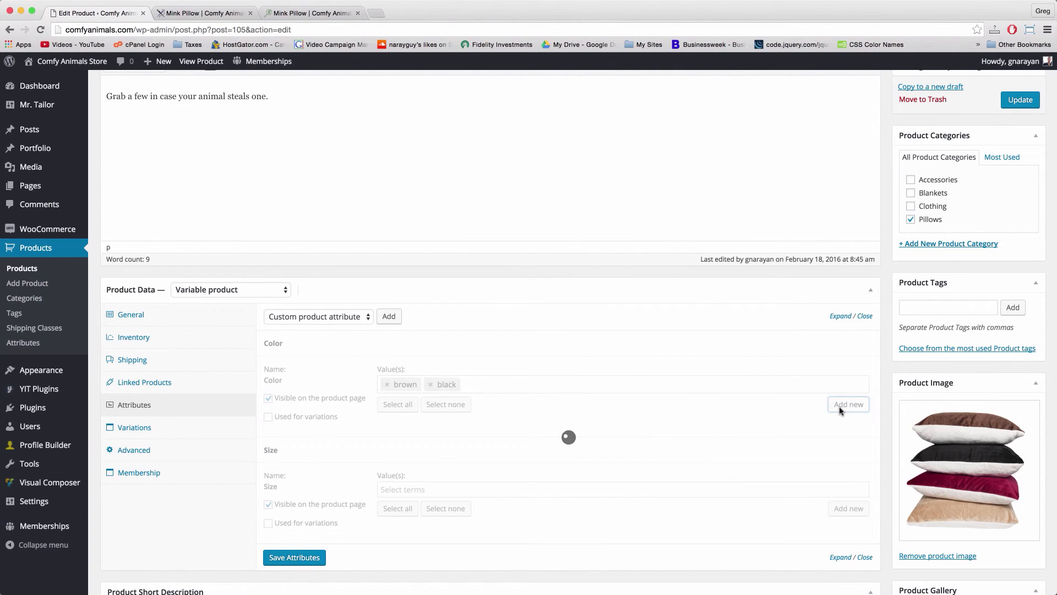
click(860, 408)
text(red)
key(Return)
click(849, 406)
text(beige)
key(Return)
Assign small and large as the Size values, and save the Color and Size attributes as used for variations.
scroll(685, 489, down, 5)
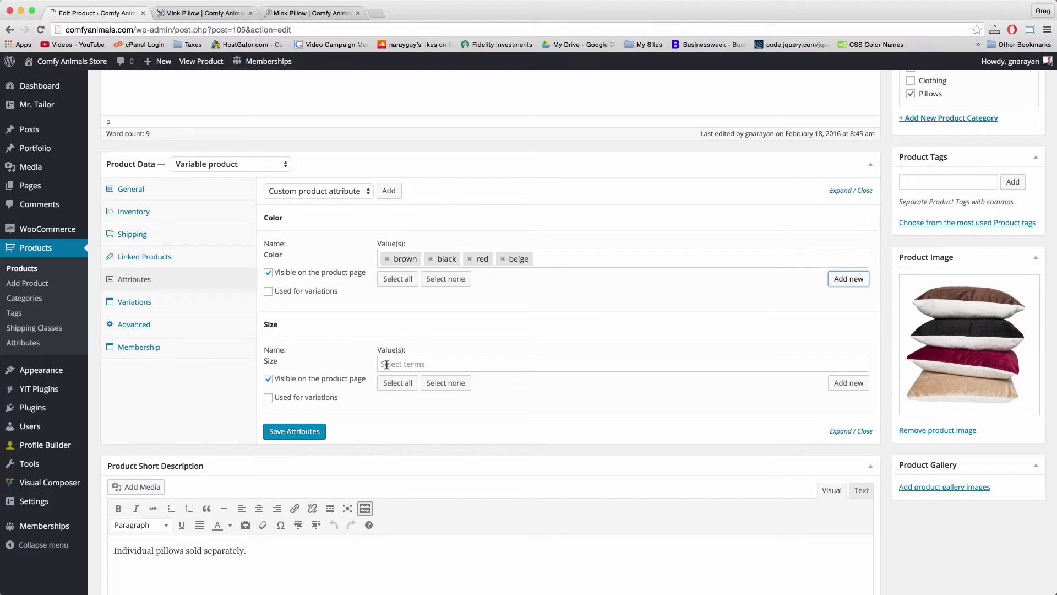
click(396, 366)
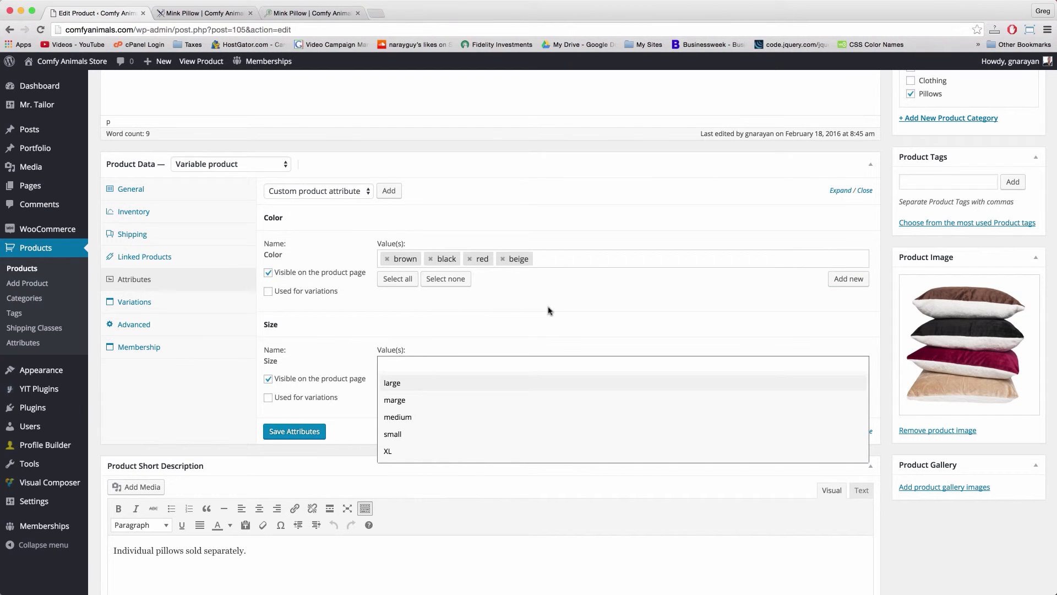
click(395, 435)
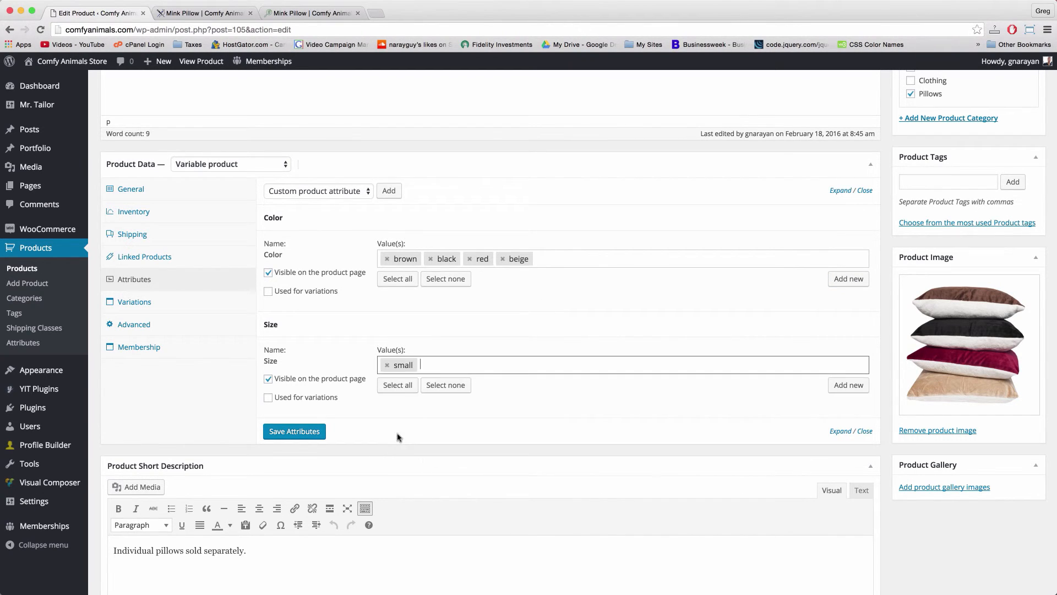
click(423, 364)
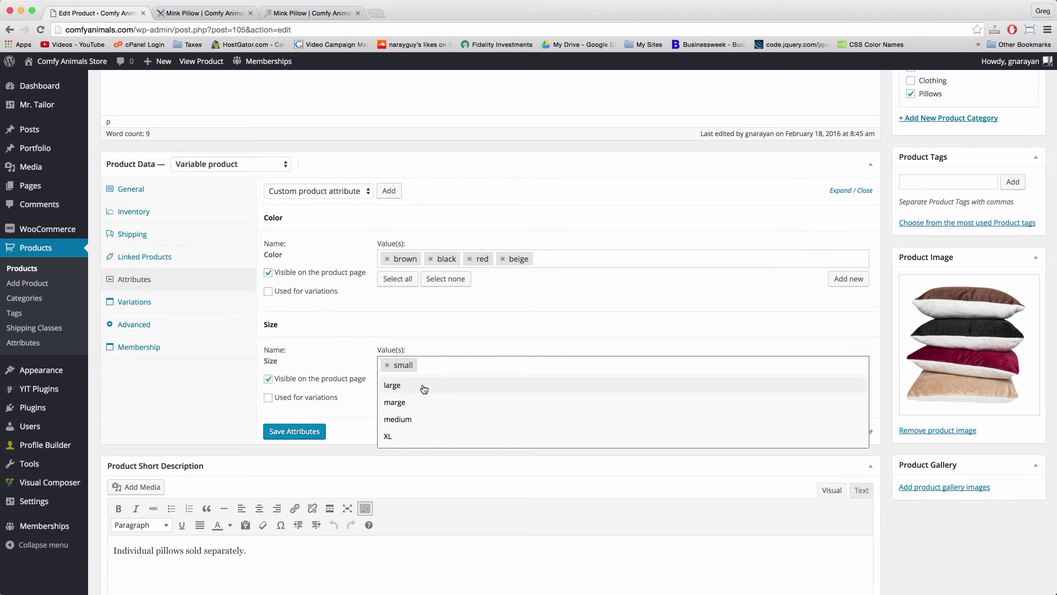
click(420, 385)
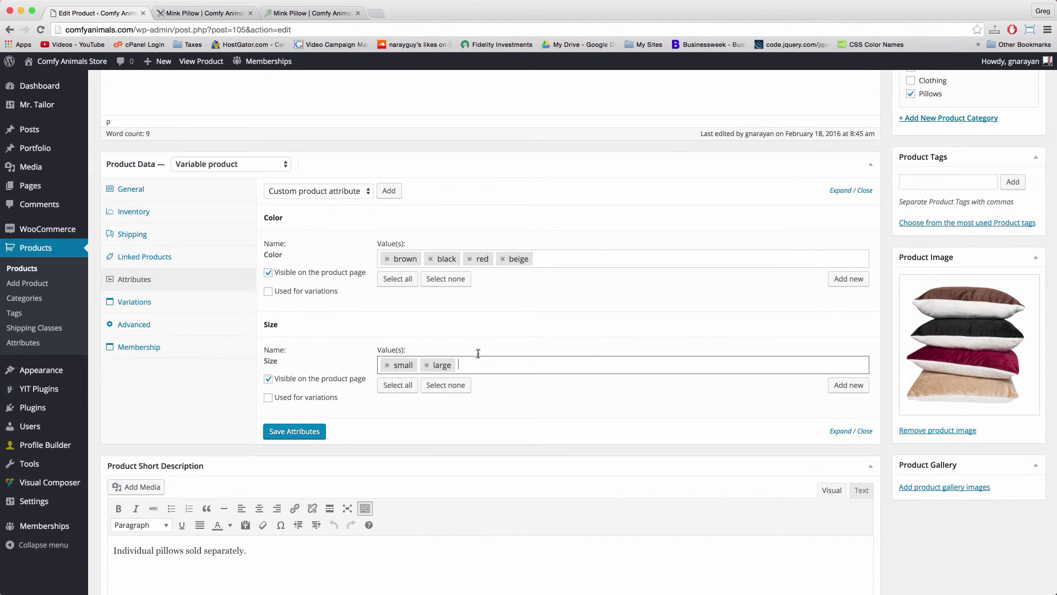
click(269, 398)
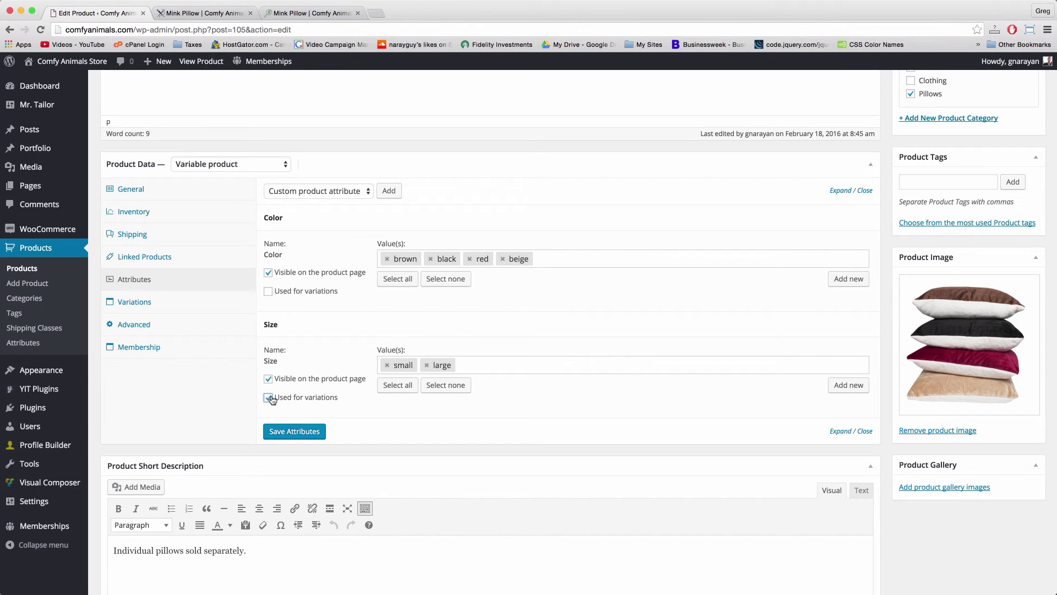
click(293, 437)
Create variations of the Mink Pillow from all combinations of its attributes.
click(150, 303)
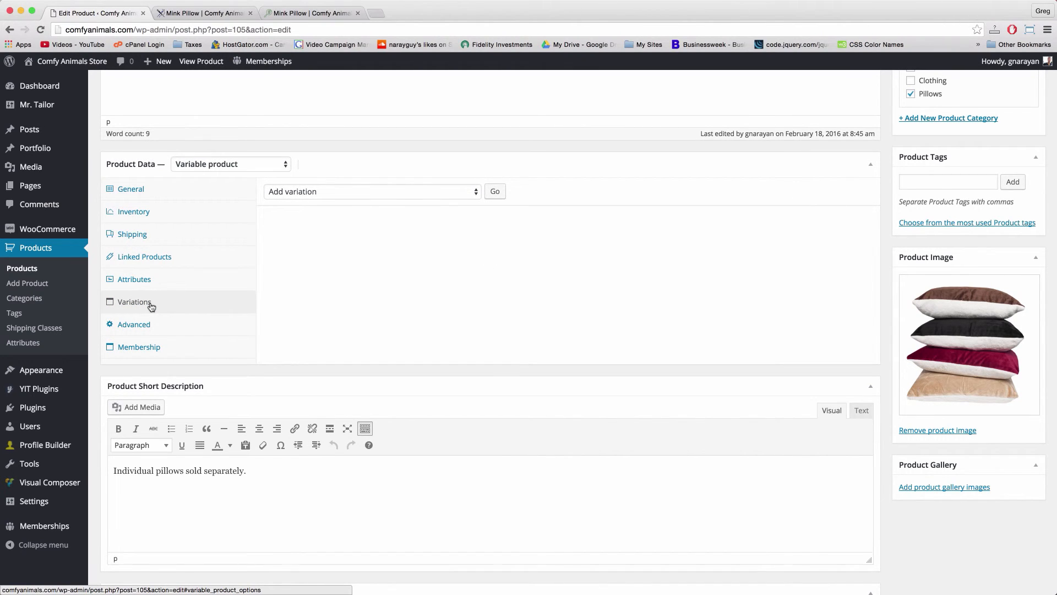
click(395, 193)
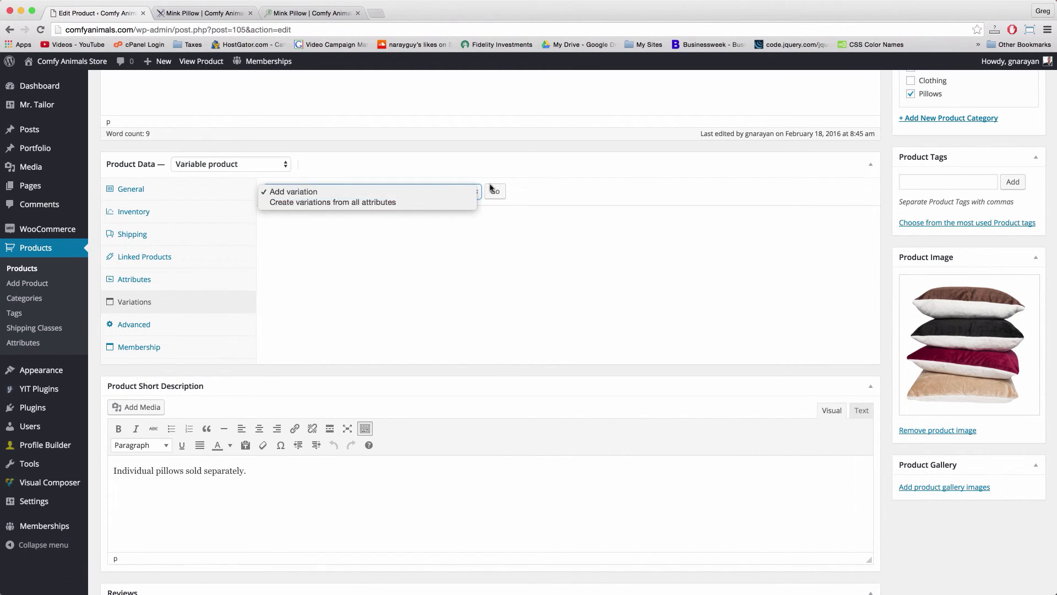
click(381, 192)
click(381, 192)
click(285, 202)
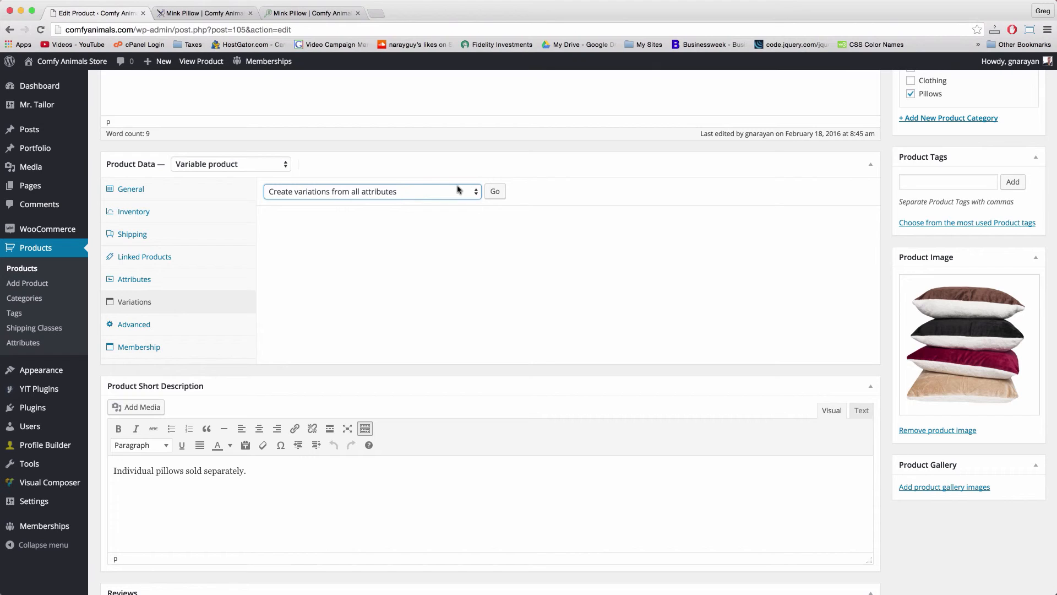
click(495, 191)
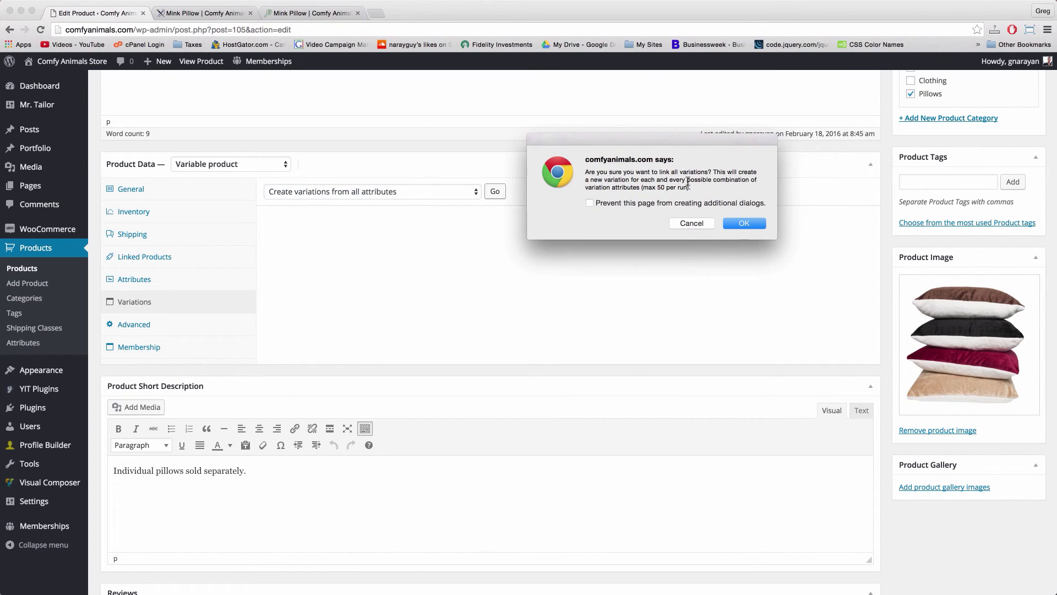
click(741, 223)
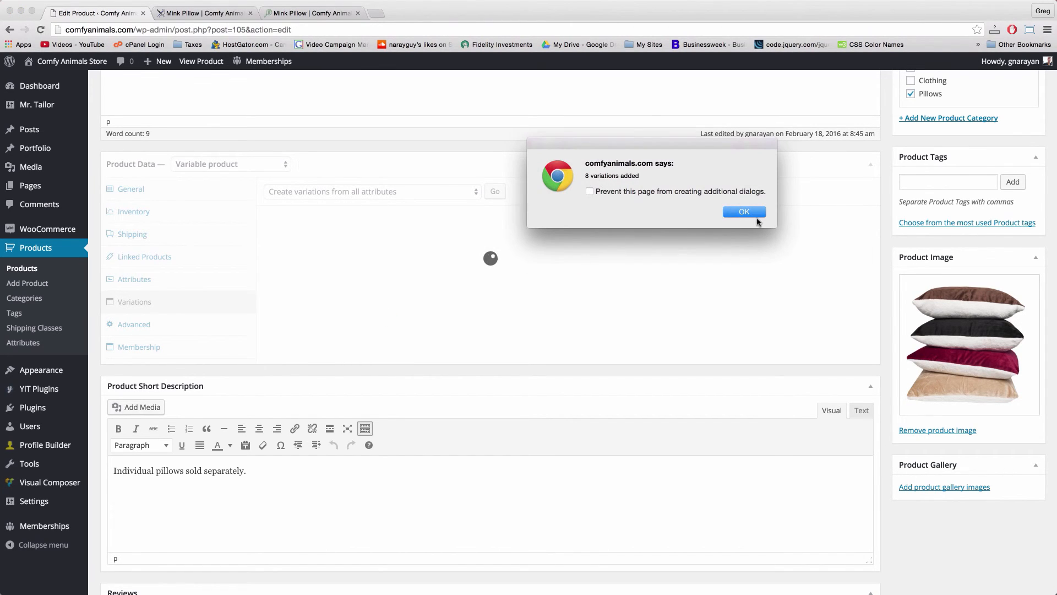
drag(585, 176, 644, 175)
click(742, 212)
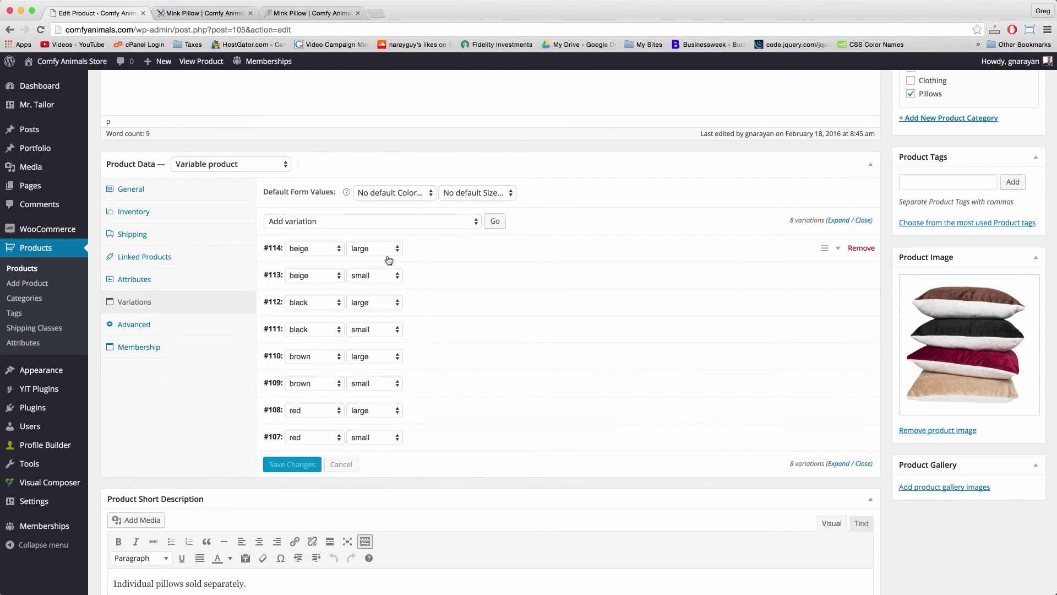
Set the regular price of all the pillow variations to 55 in one bulk action.
click(447, 249)
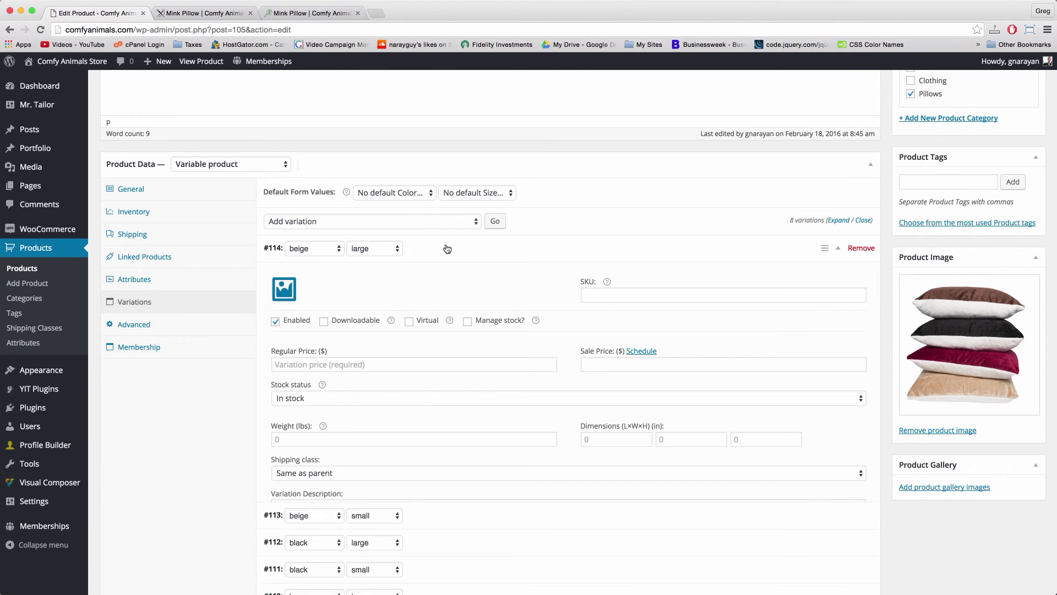
click(290, 367)
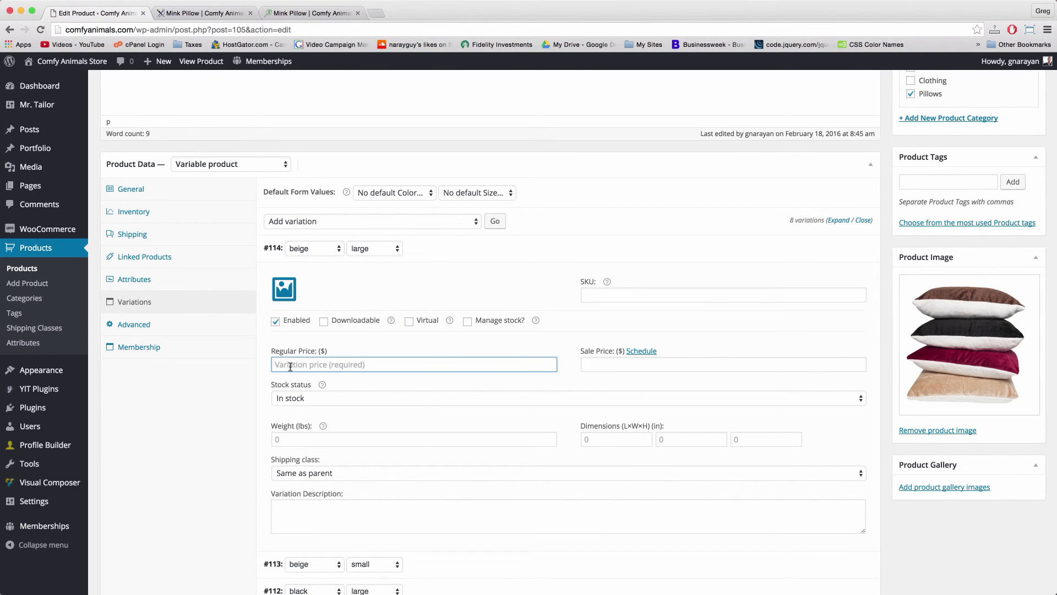
click(406, 242)
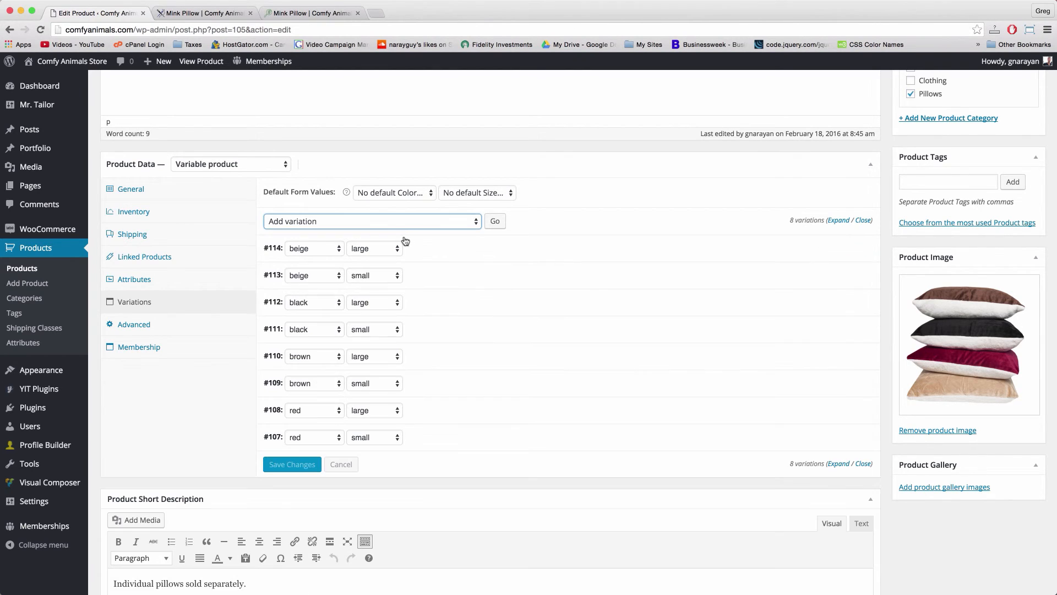
click(456, 220)
click(422, 306)
click(493, 221)
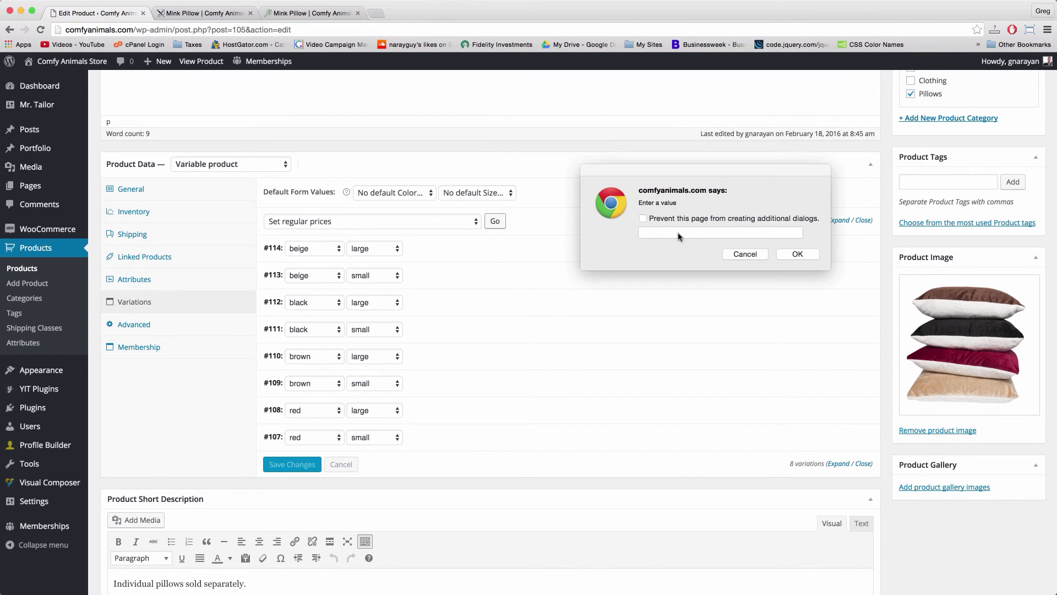
click(679, 233)
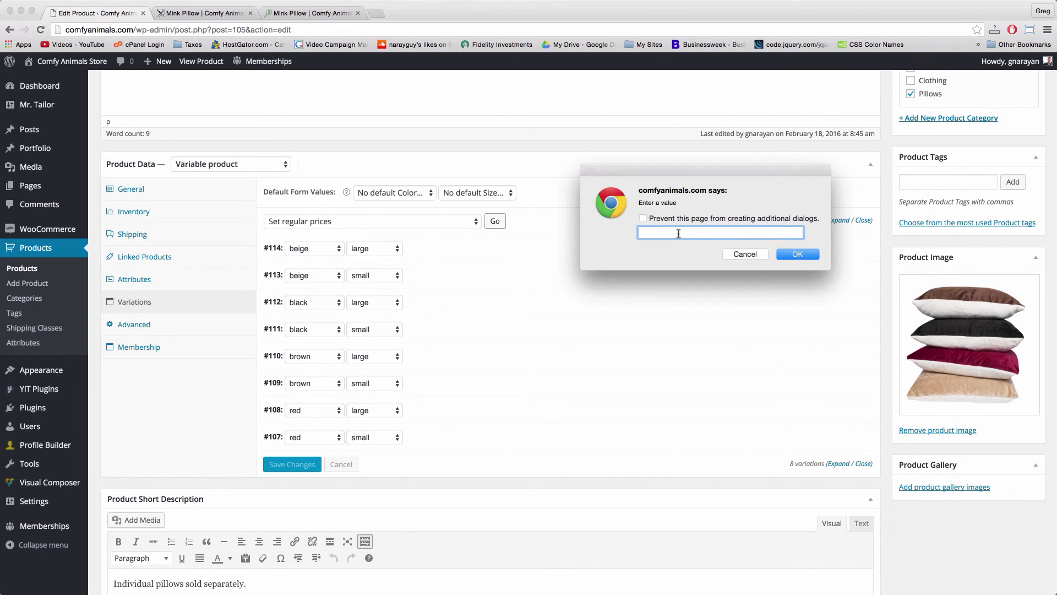
click(798, 254)
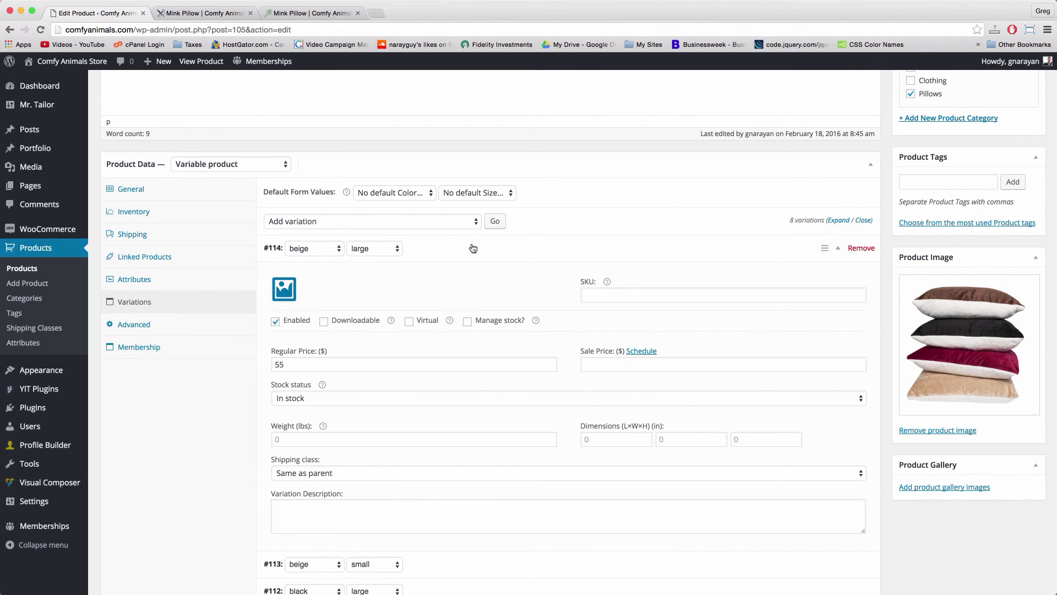
Set the regular price of the beige small variation to 25.
click(473, 248)
click(468, 283)
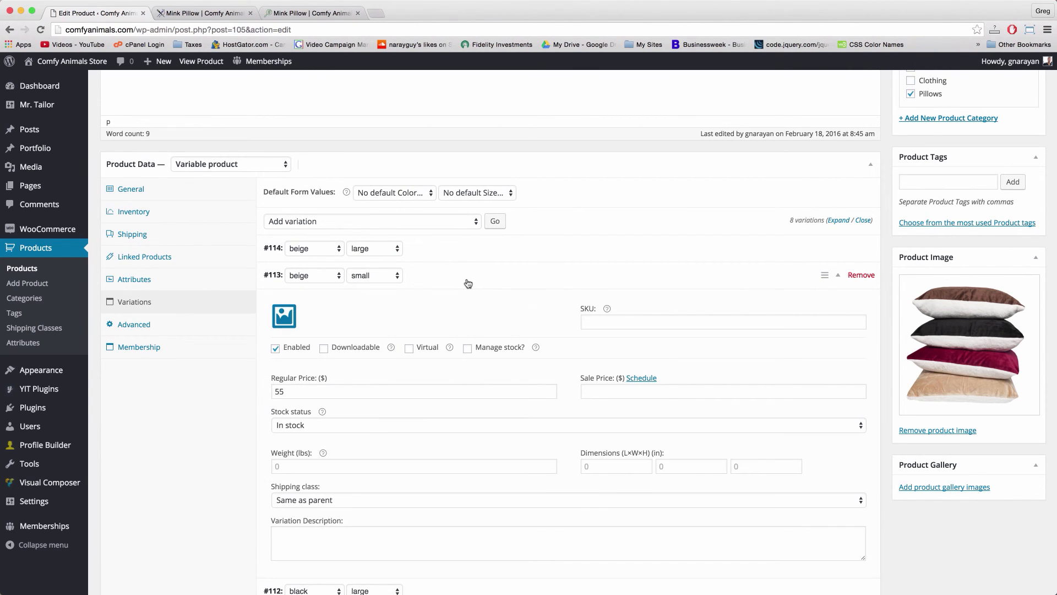
click(466, 280)
click(464, 312)
click(463, 312)
click(460, 278)
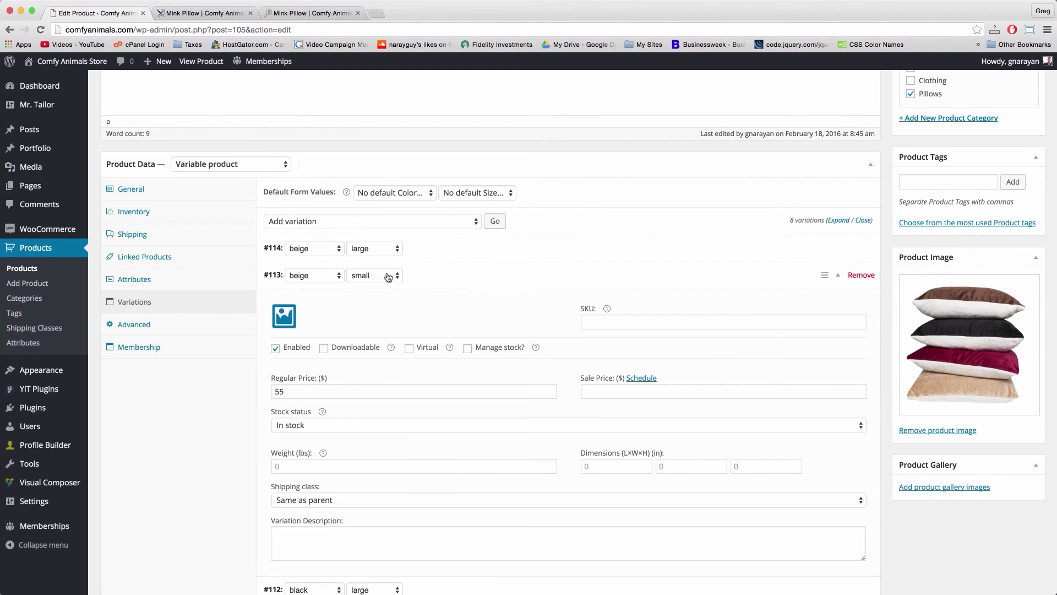
double_click(292, 388)
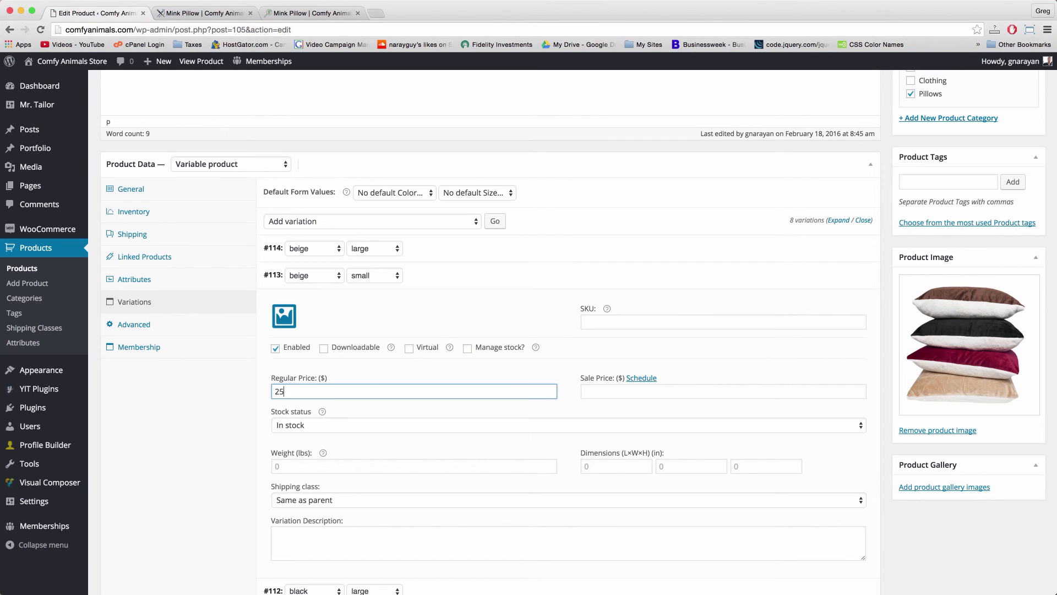
text(25)
click(464, 280)
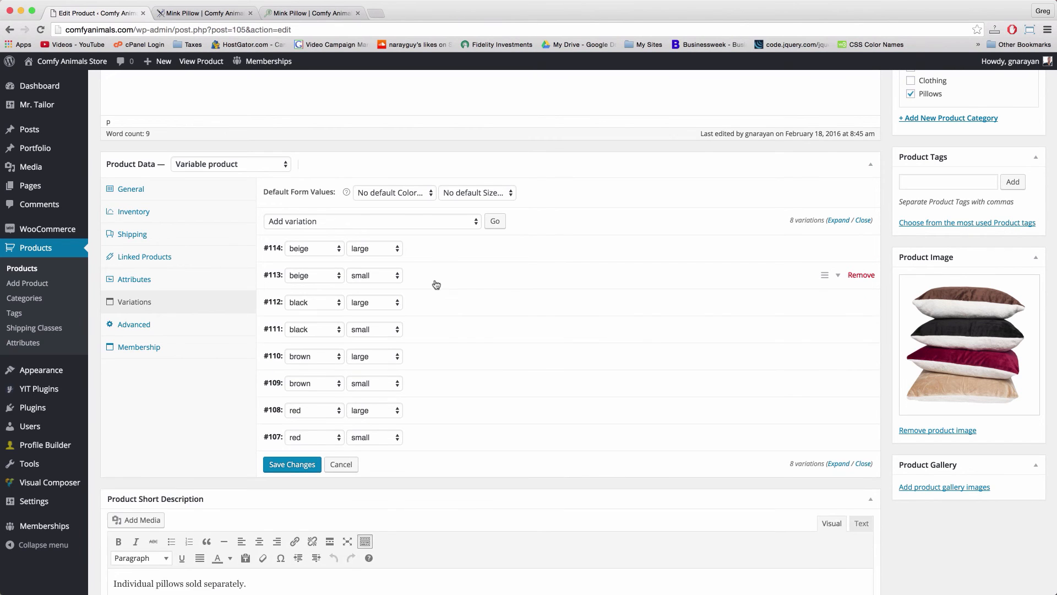
Set the regular price of the black small and brown small variations to 25.
click(428, 328)
double_click(281, 445)
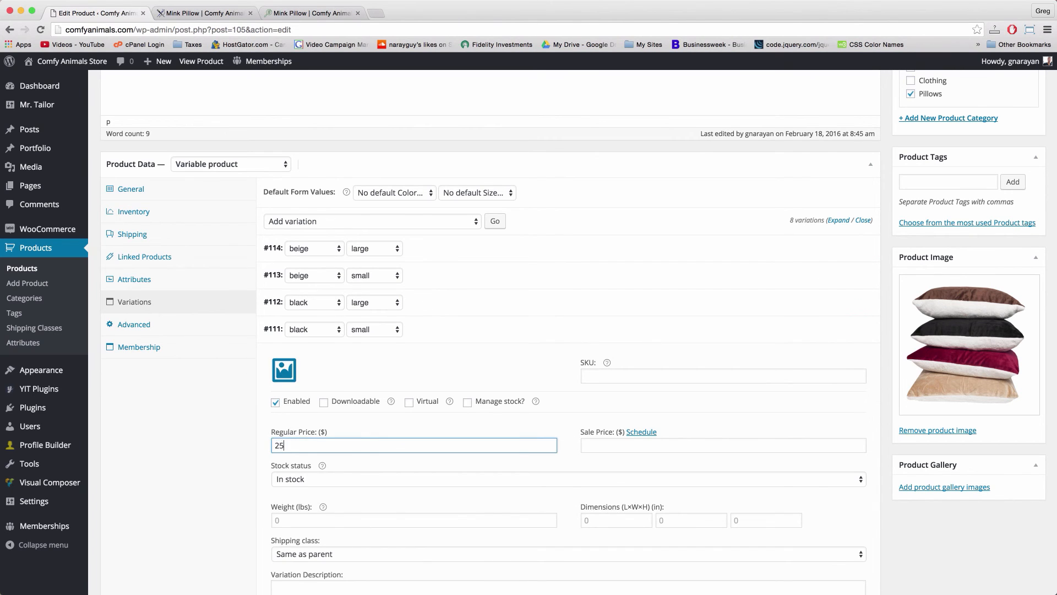
click(474, 328)
scroll(473, 323, down, 2)
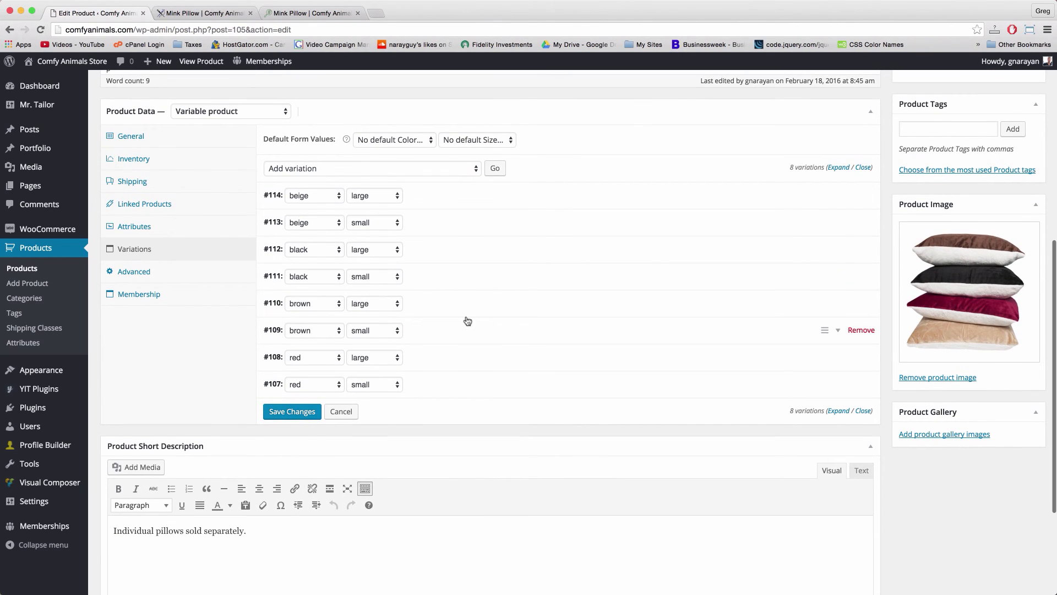
click(479, 333)
double_click(294, 446)
text(25)
click(477, 337)
Set the regular price of the red small variation to 25.
scroll(475, 336, down, 2)
click(503, 333)
double_click(280, 446)
text(25)
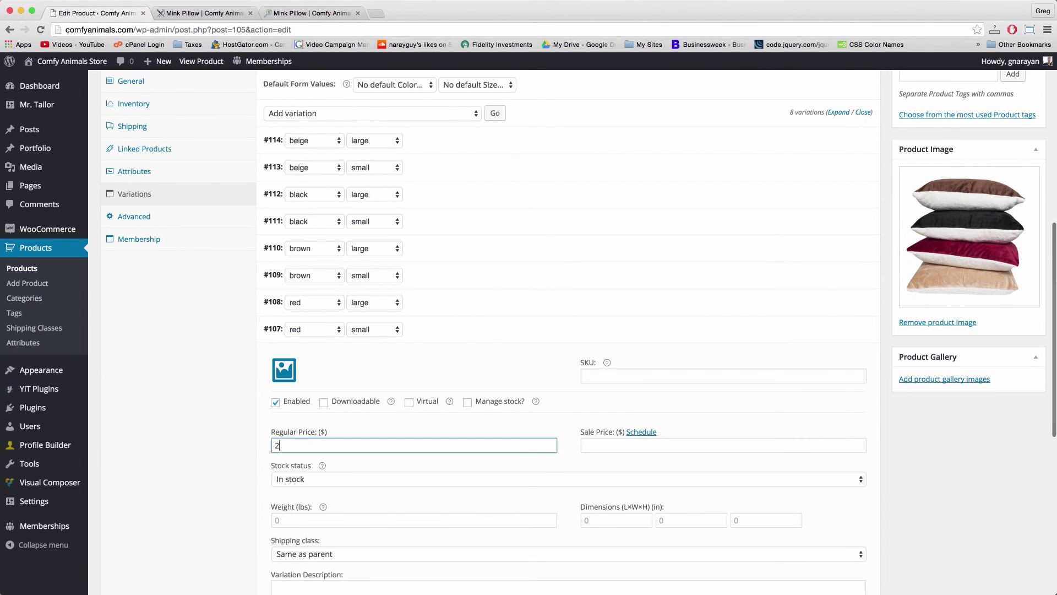
scroll(507, 460, up, 5)
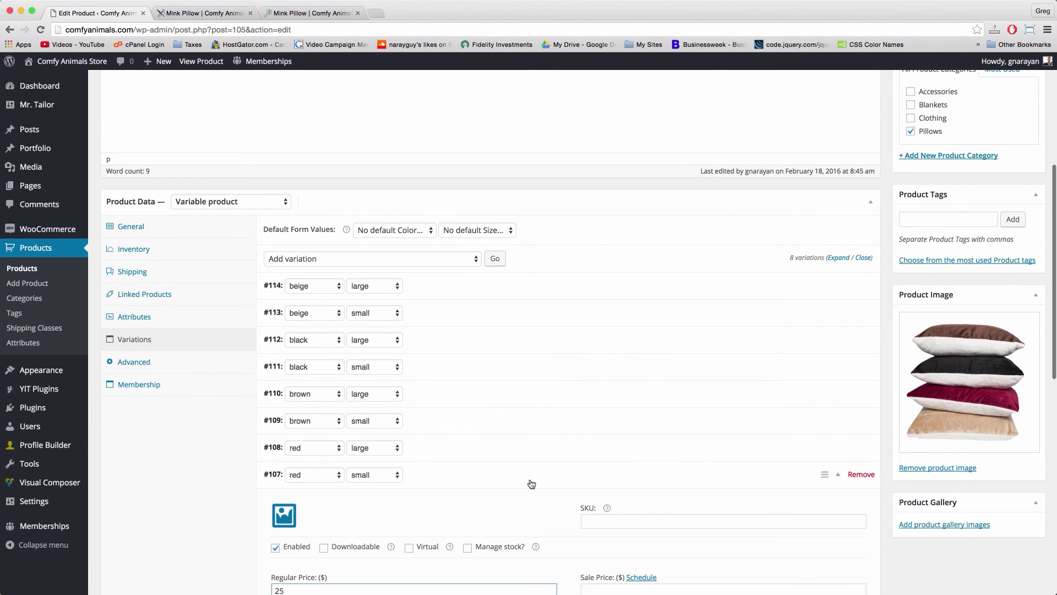
click(663, 471)
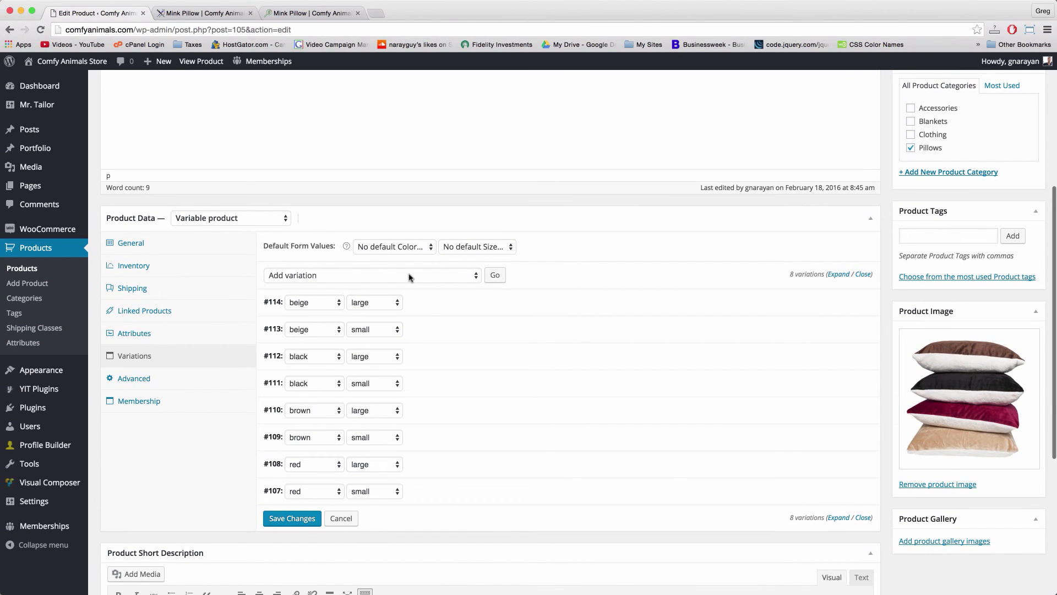
Set the default form values to beige and large, and update the product.
click(409, 249)
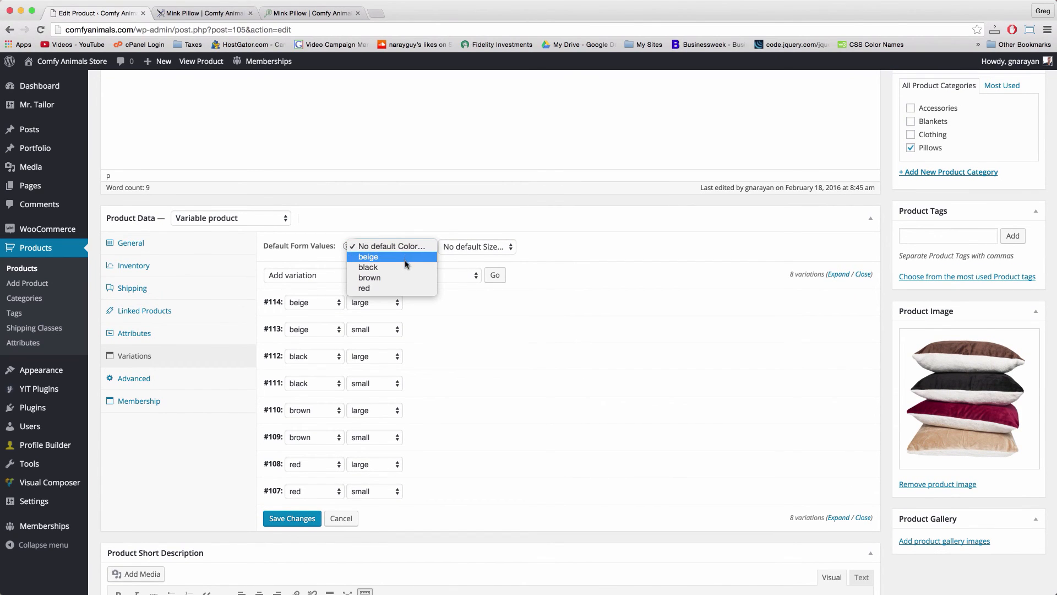
click(400, 257)
click(462, 247)
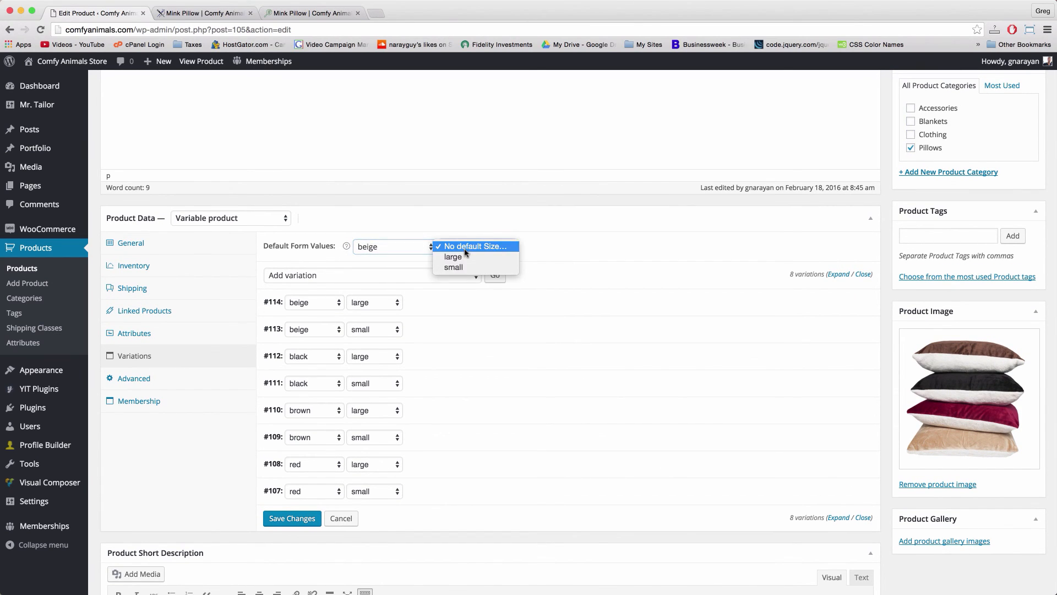
click(466, 257)
scroll(790, 283, up, 5)
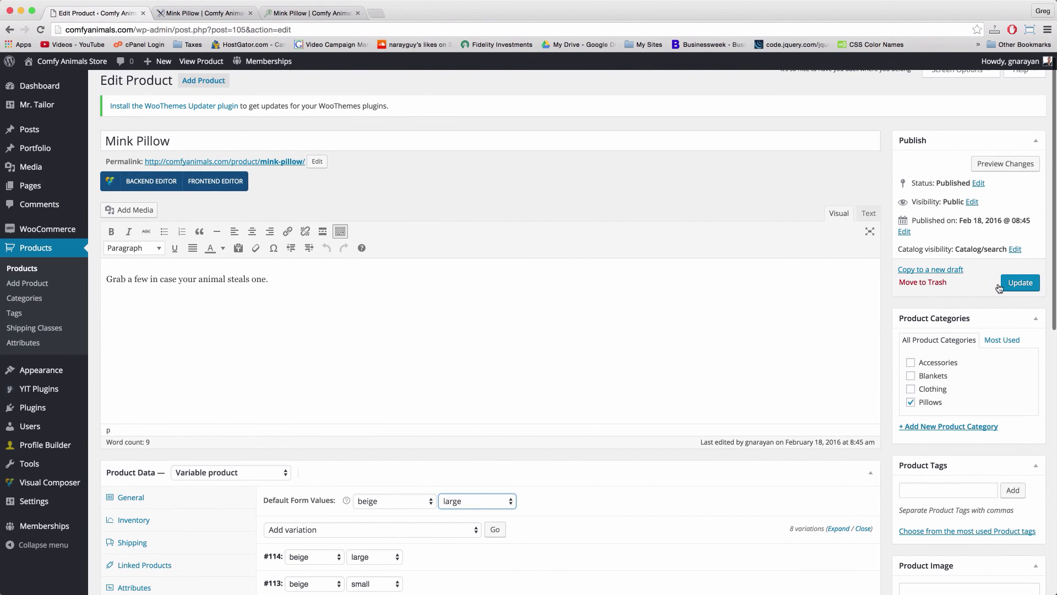
click(1017, 287)
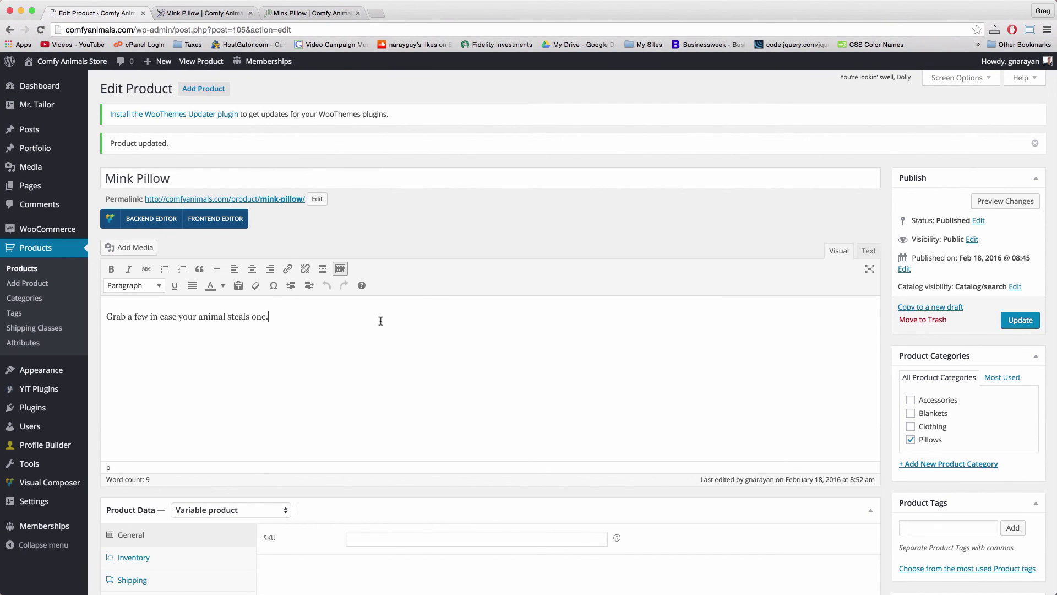
Reload the Mink Pillow page on the storefront and check its color choices, keeping beige selected.
click(182, 13)
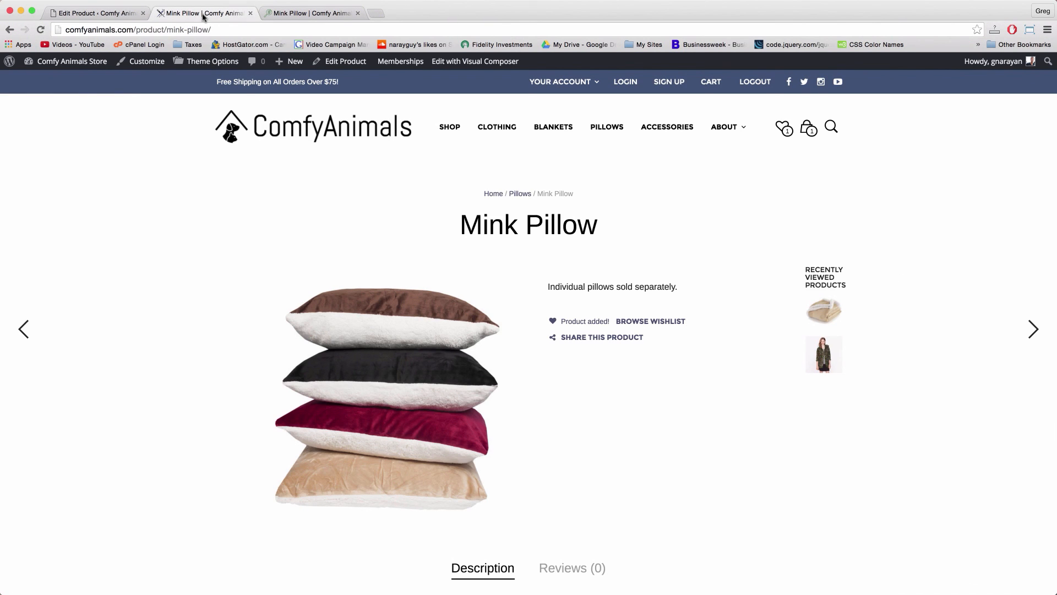
click(202, 32)
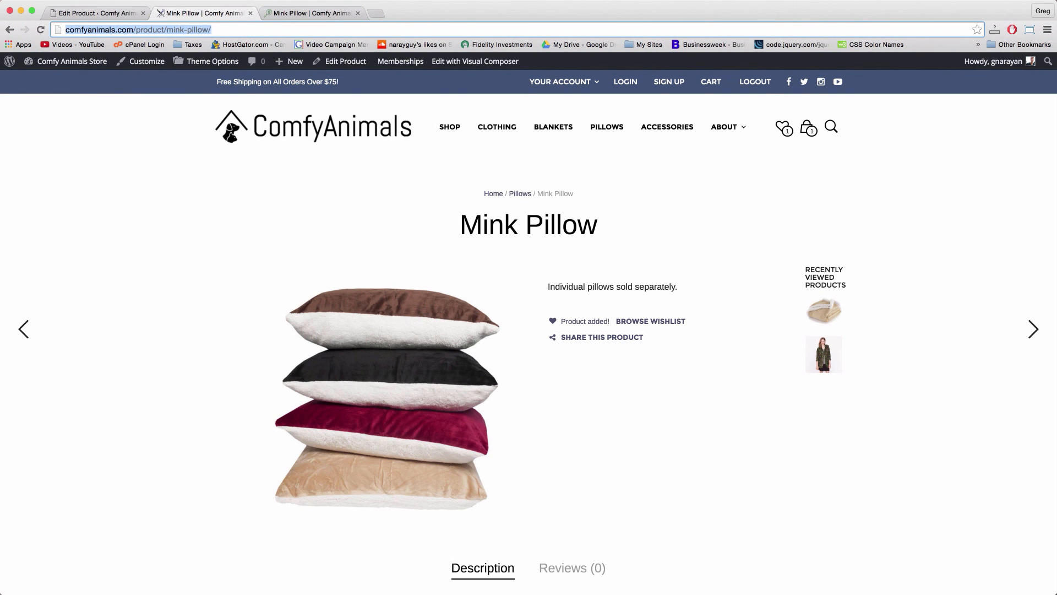
key(Return)
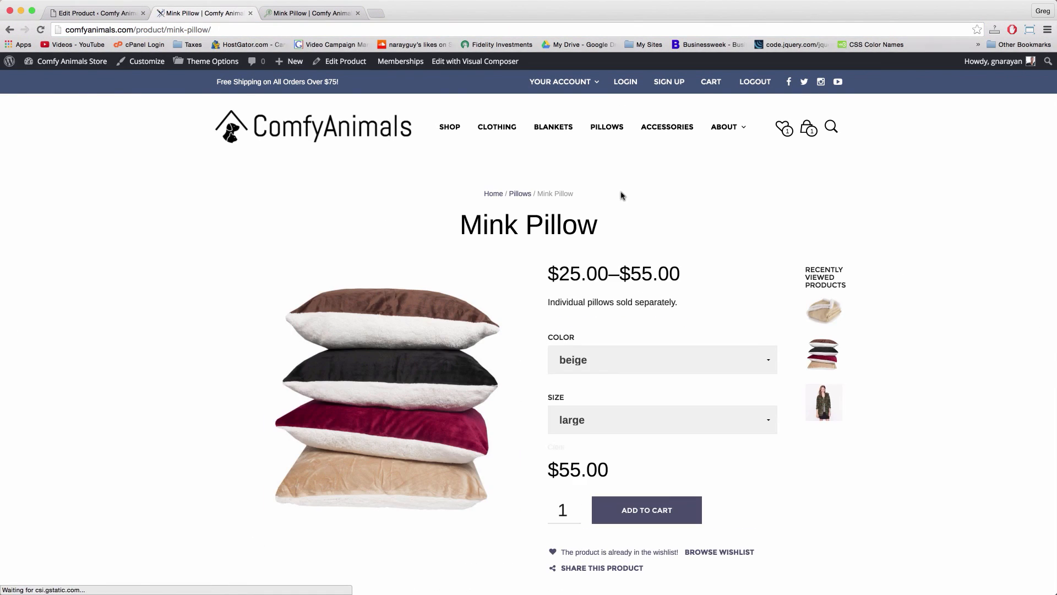
scroll(744, 299, down, 3)
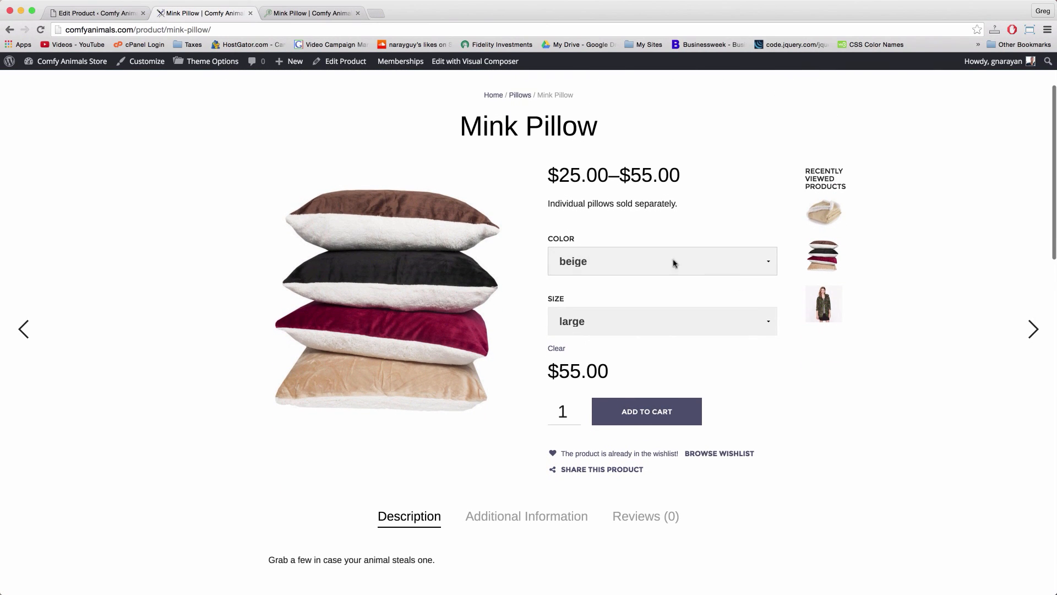
click(729, 267)
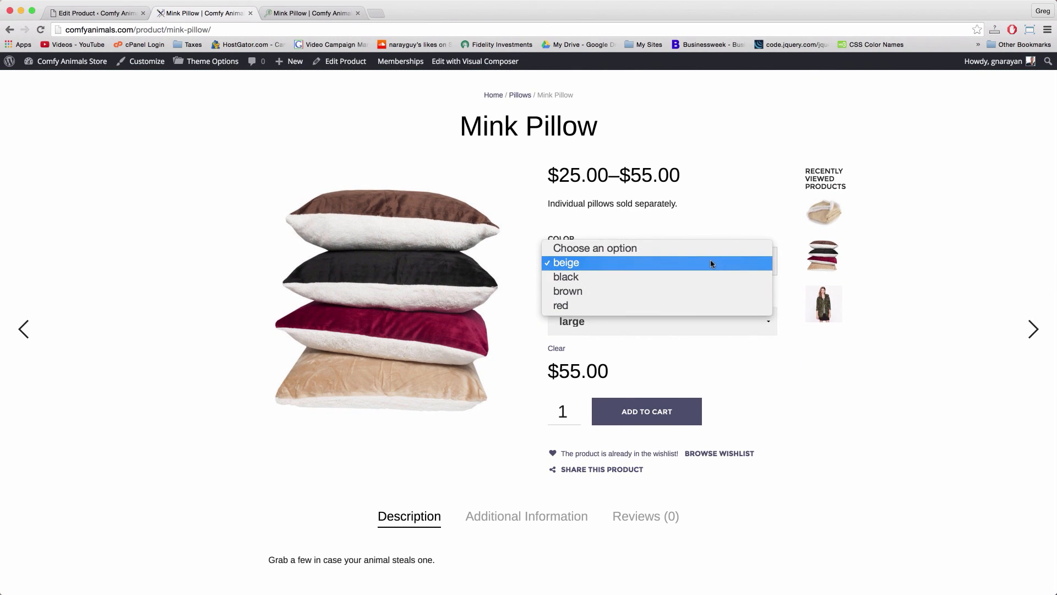
click(712, 264)
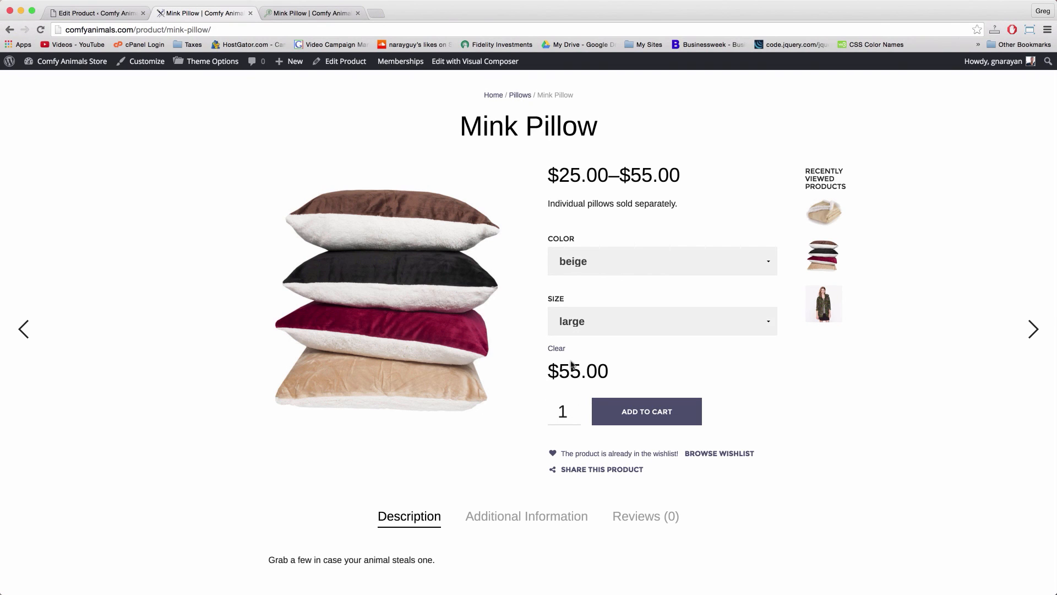
Add one beige Mink Pillow in size small to the cart and open the store's Shop page.
click(656, 328)
click(633, 344)
click(649, 420)
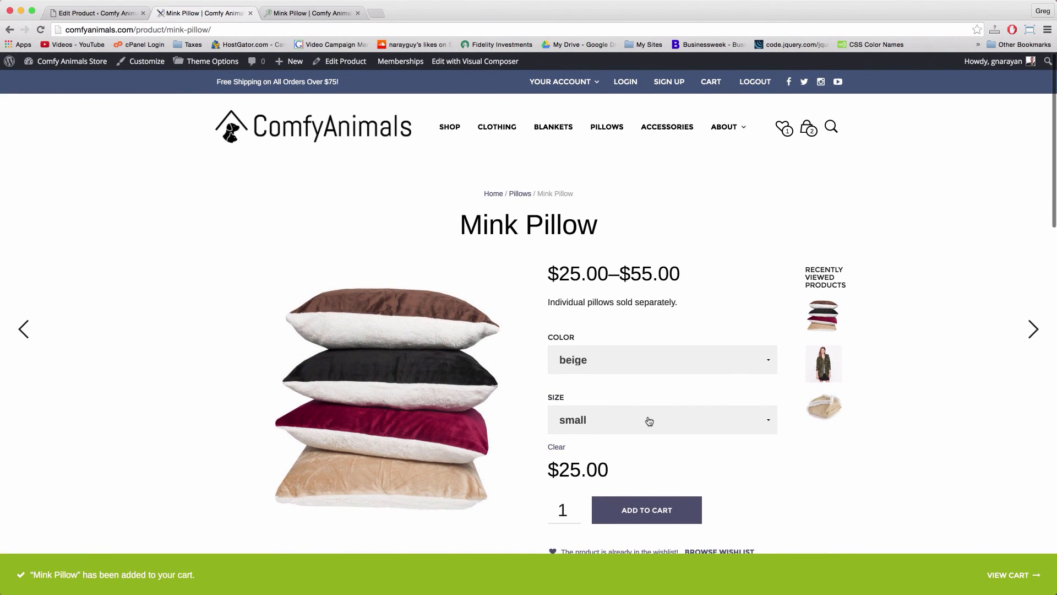
click(451, 128)
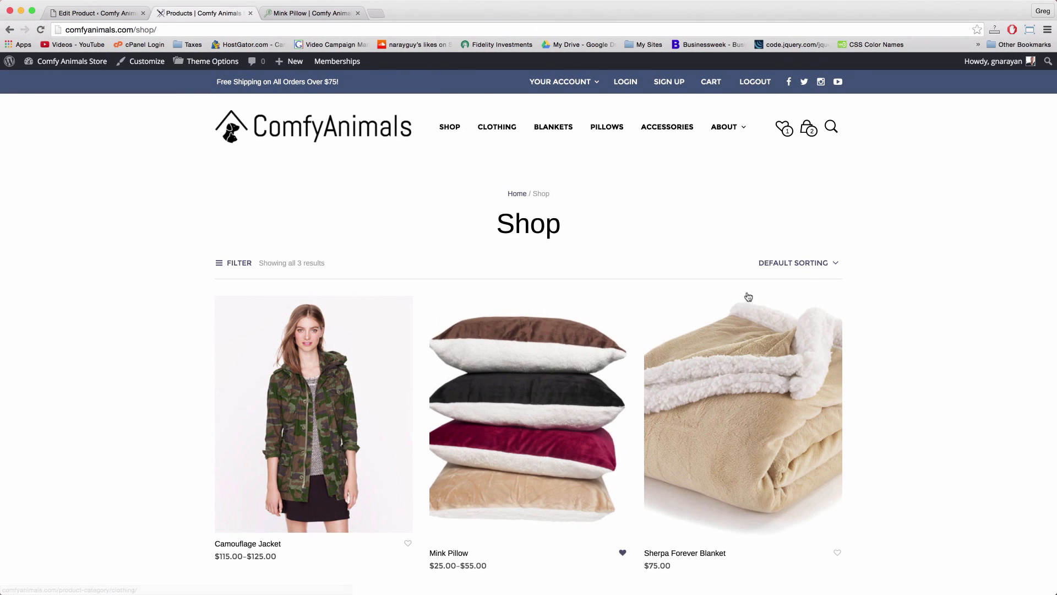